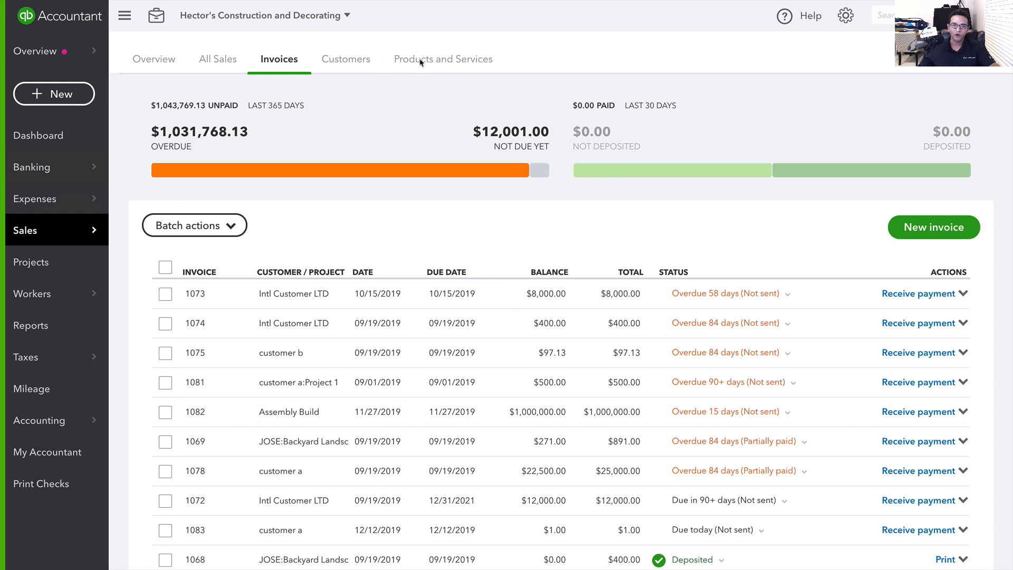
Check All Sales, then filter the Invoices list to the 7 overdue invoices, including 1082
click(217, 63)
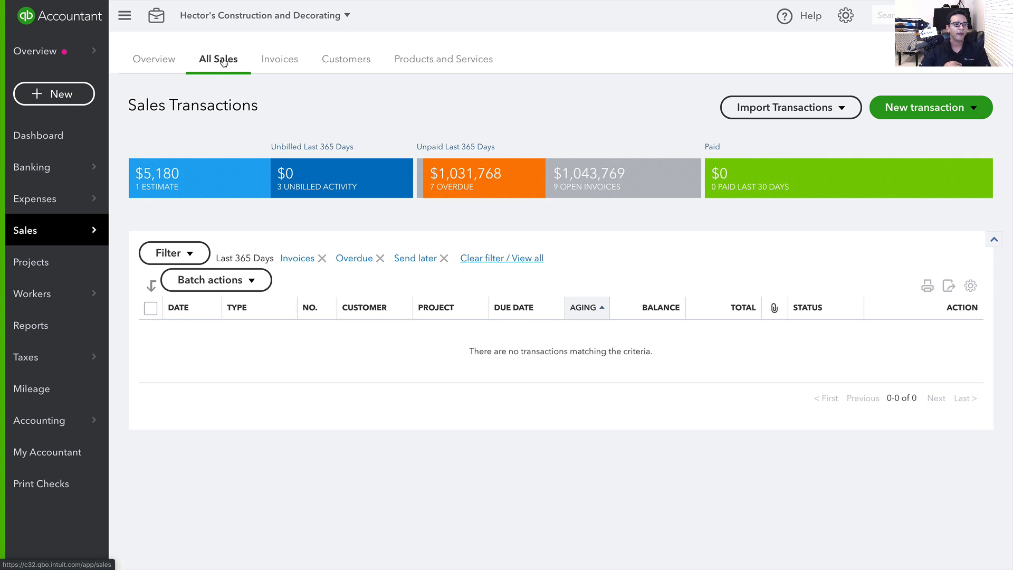
click(277, 58)
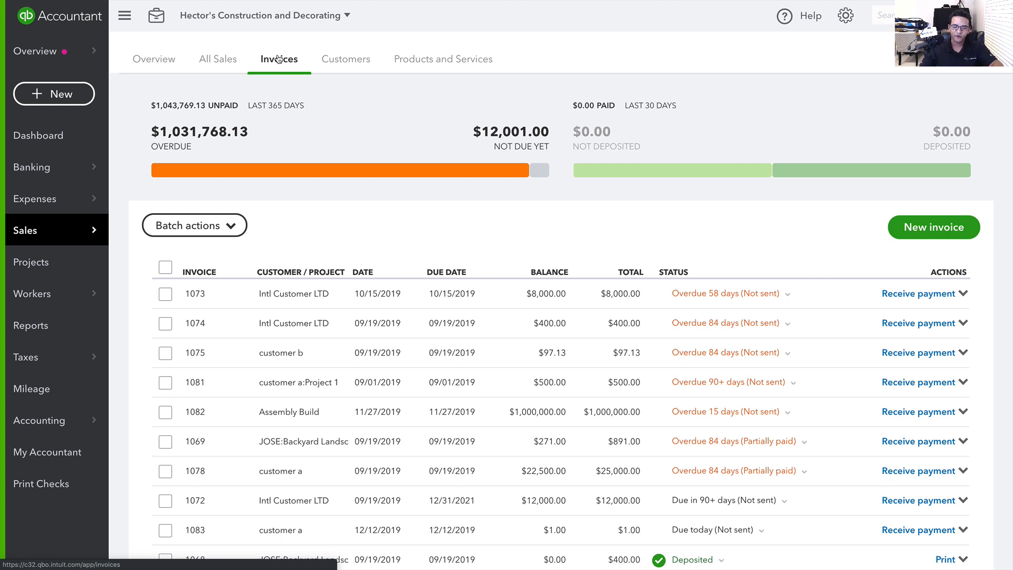
scroll(355, 255, down, 2)
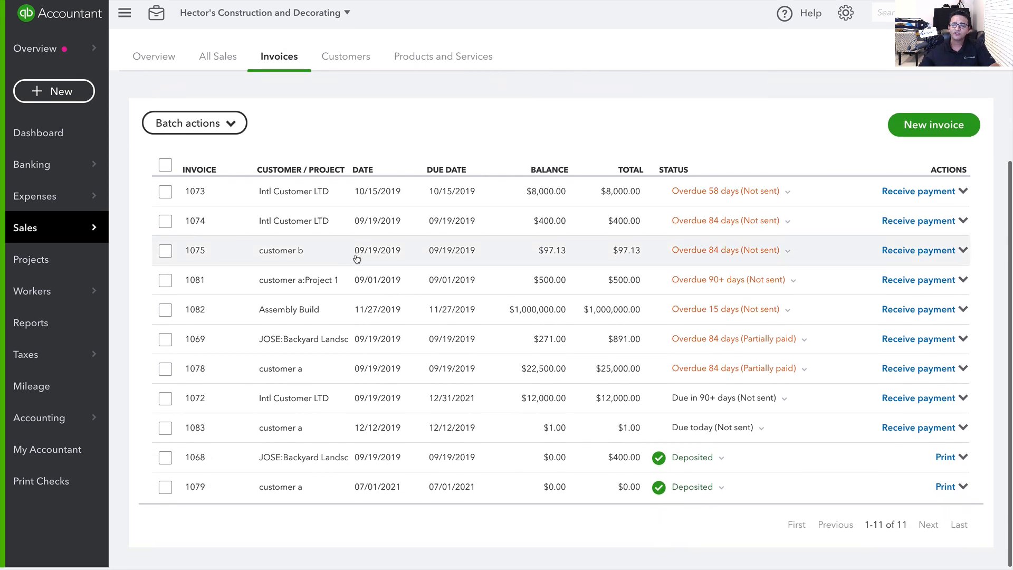
scroll(362, 251, up, 2)
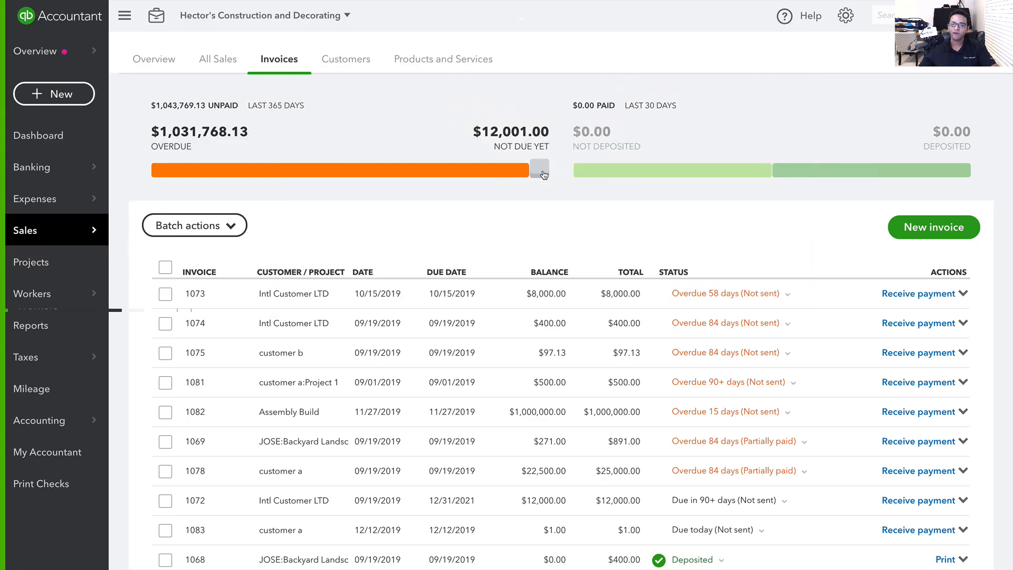
click(225, 169)
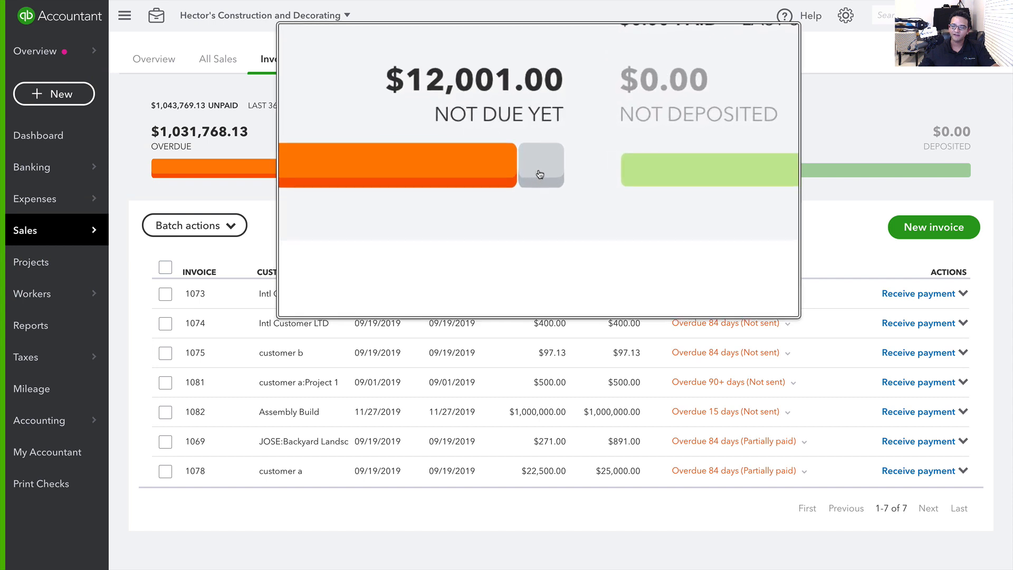
click(540, 171)
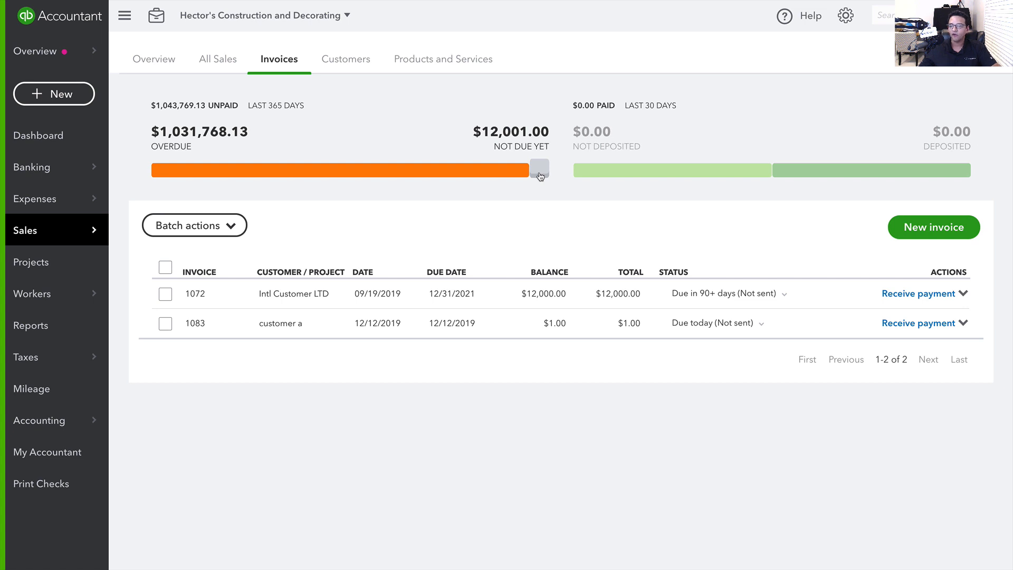
click(208, 167)
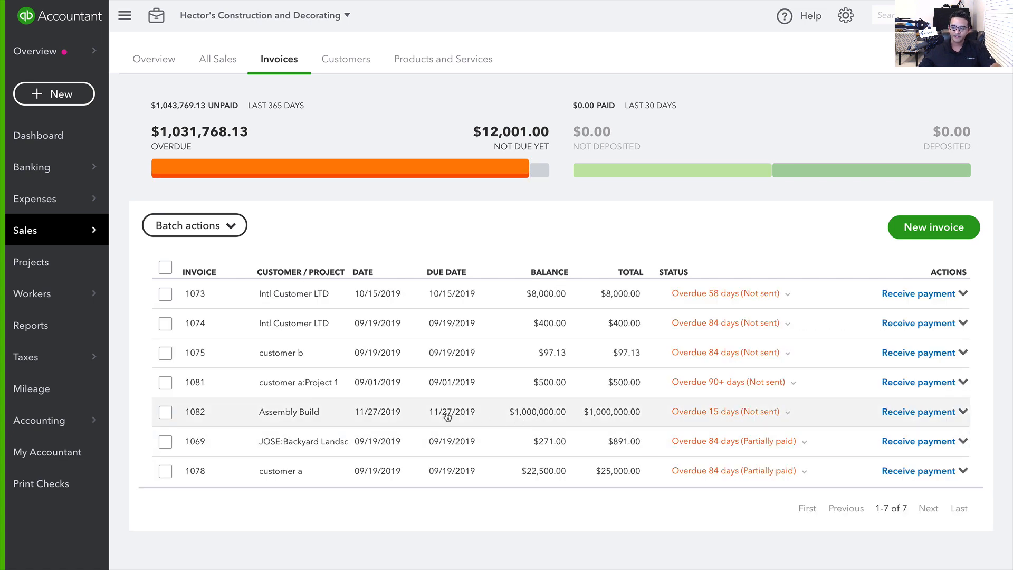
Change invoice 1082's due date to 12/31/2019 and save the invoice
click(384, 417)
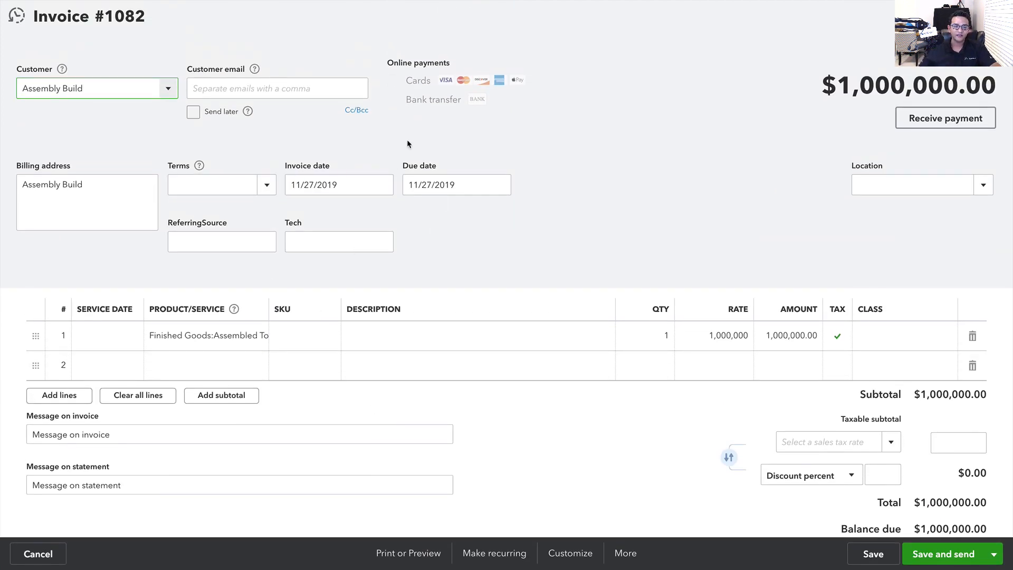
click(459, 185)
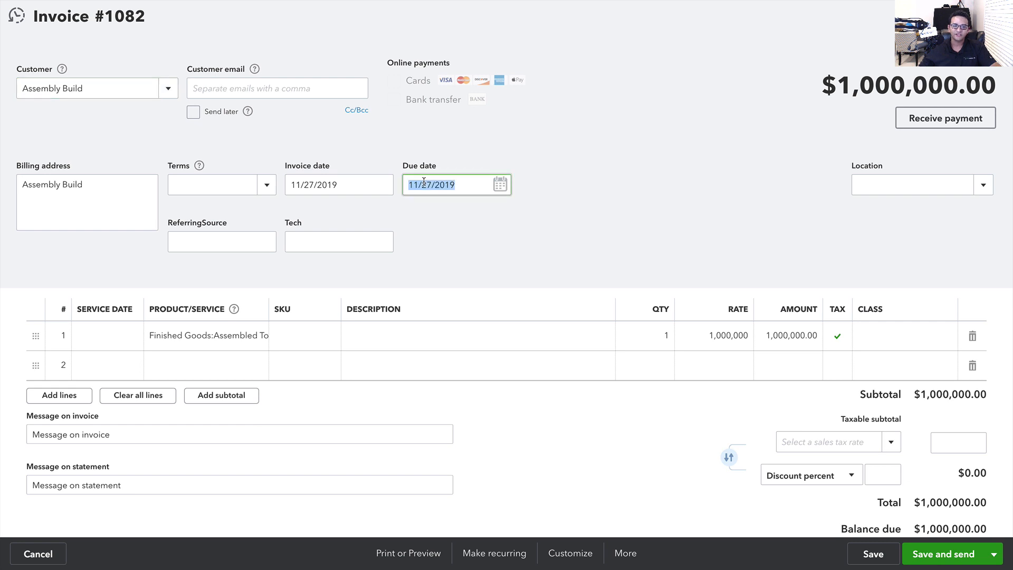
click(492, 184)
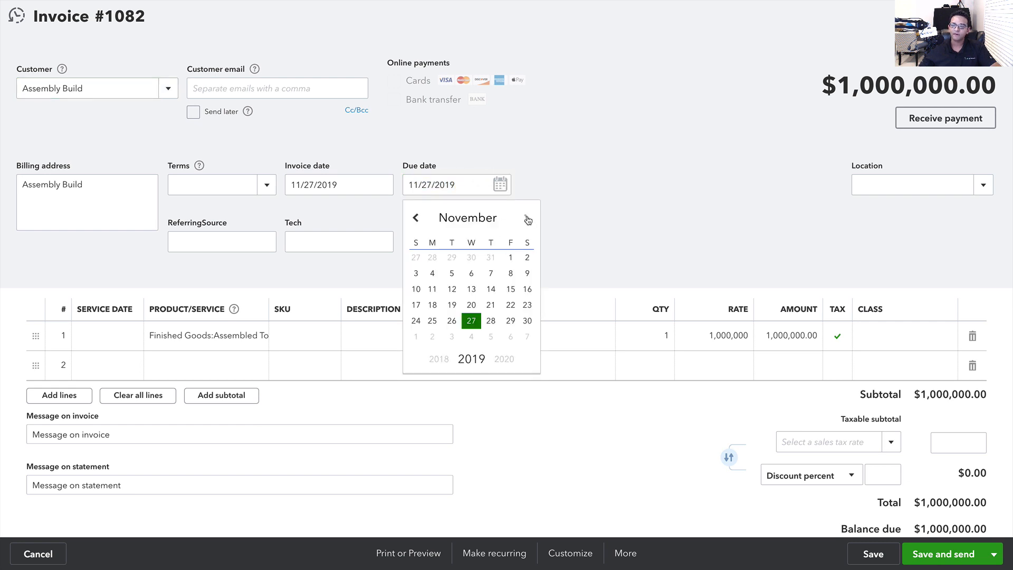
click(526, 217)
click(452, 320)
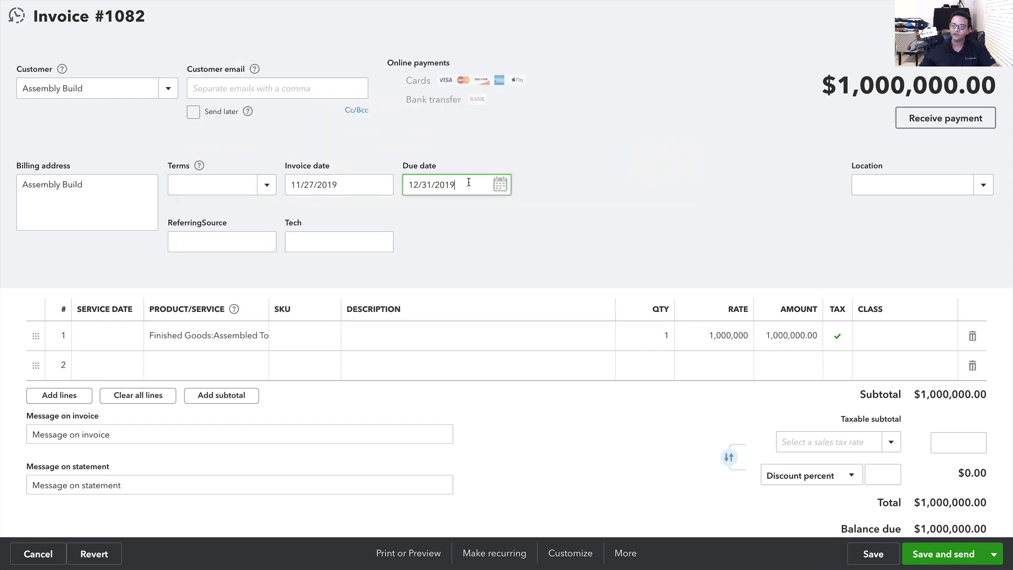
triple_click(453, 185)
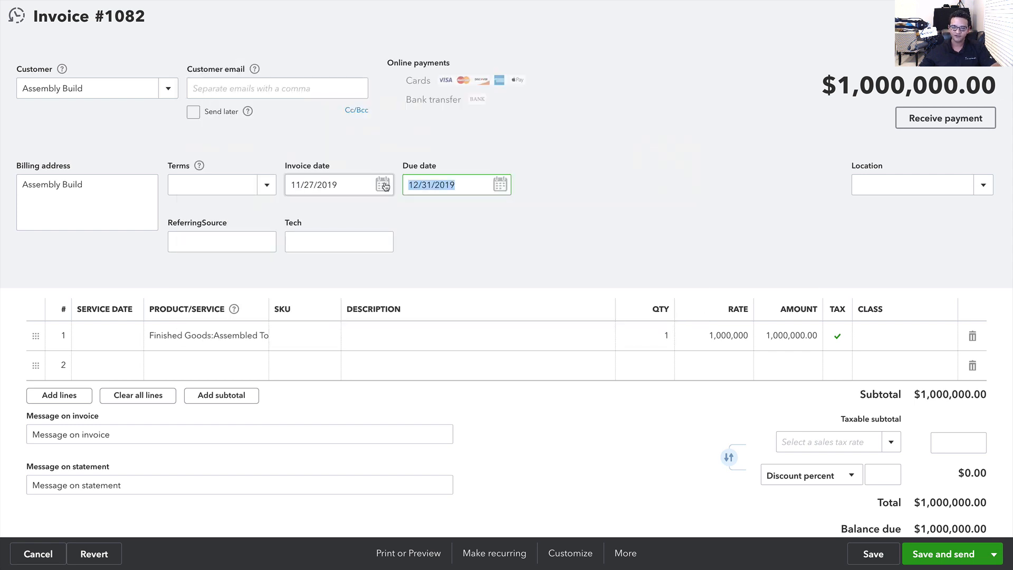
click(428, 186)
click(868, 551)
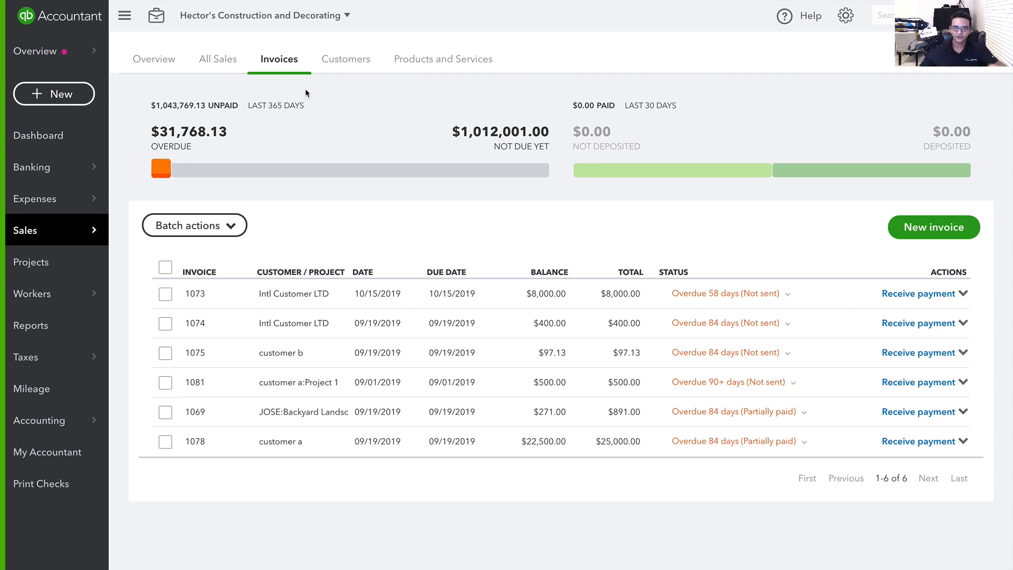
Filter All Sales to the six overdue invoices, then return to Invoices and view invoice 1073
click(218, 61)
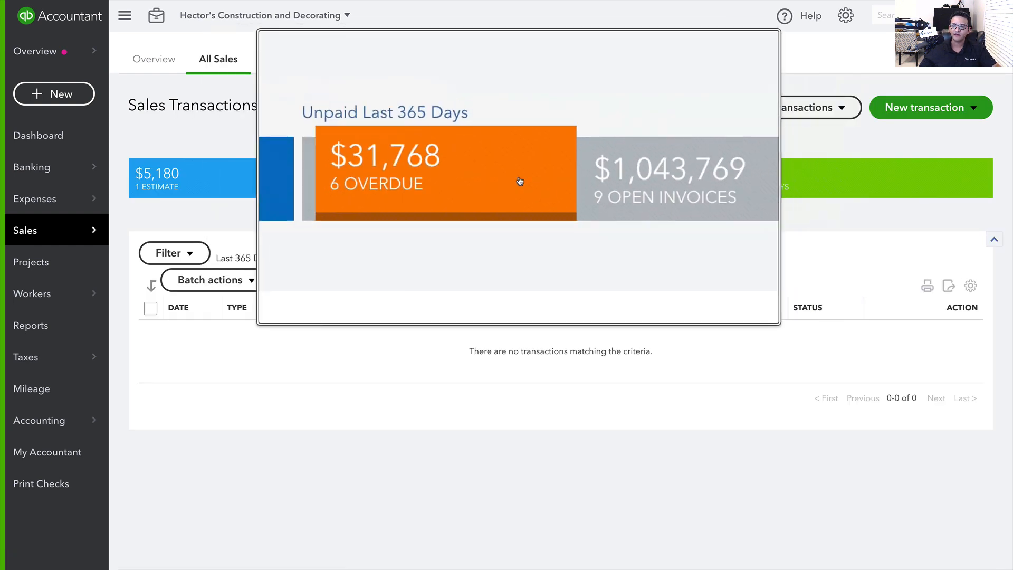
click(475, 179)
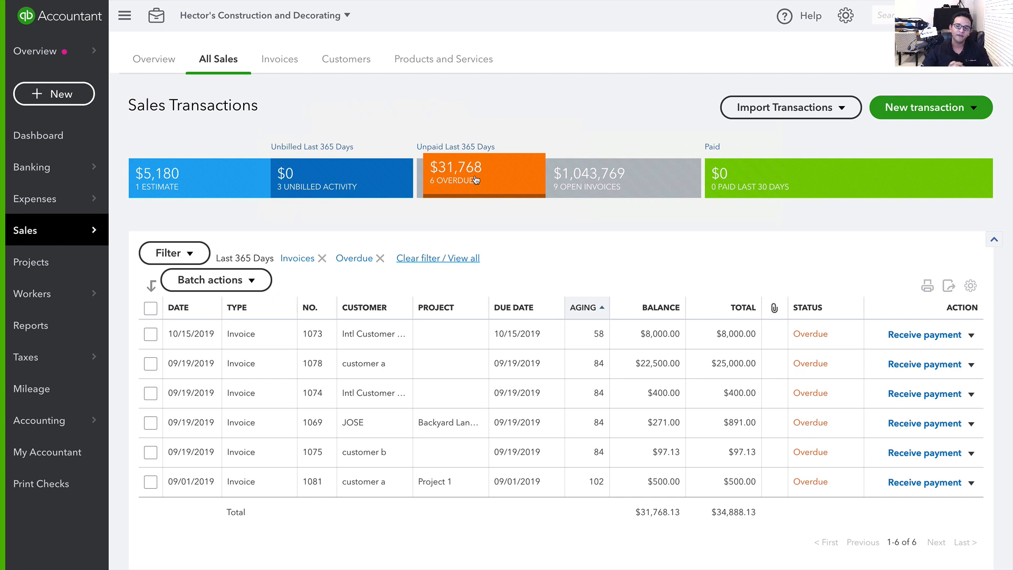
click(278, 61)
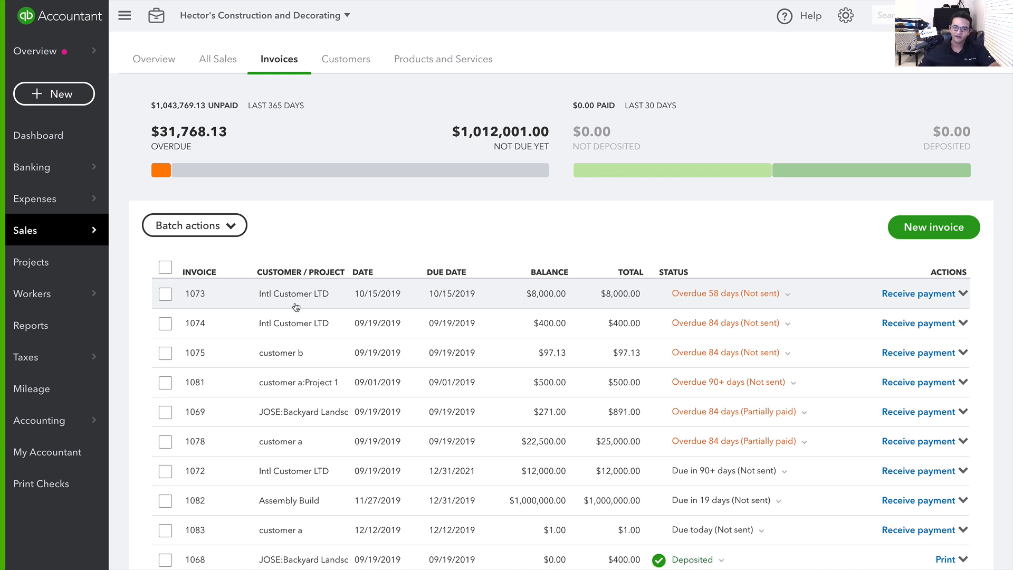
click(296, 306)
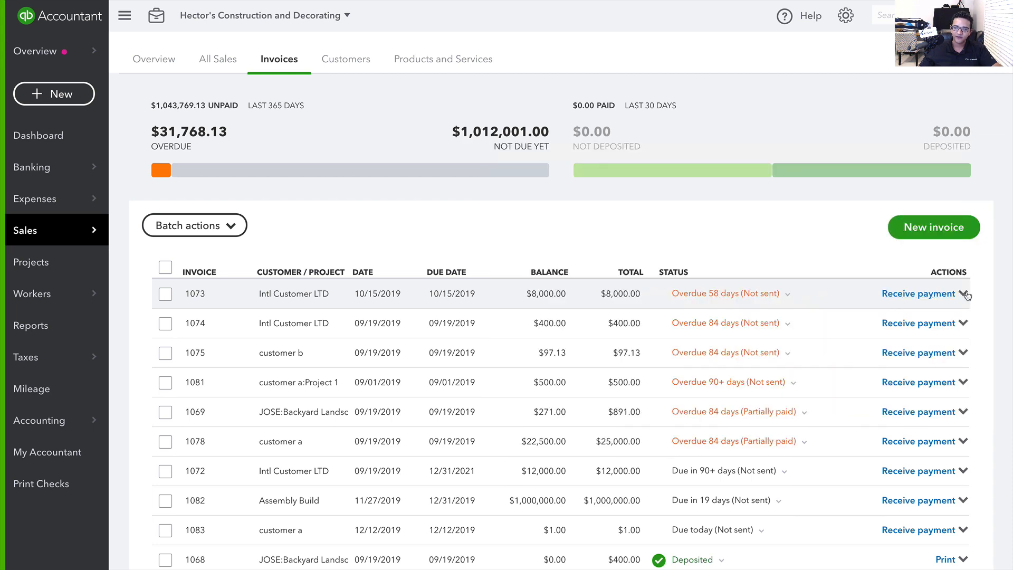
Start a payment reminder for invoice 1073 and enter the customer's email address
click(964, 294)
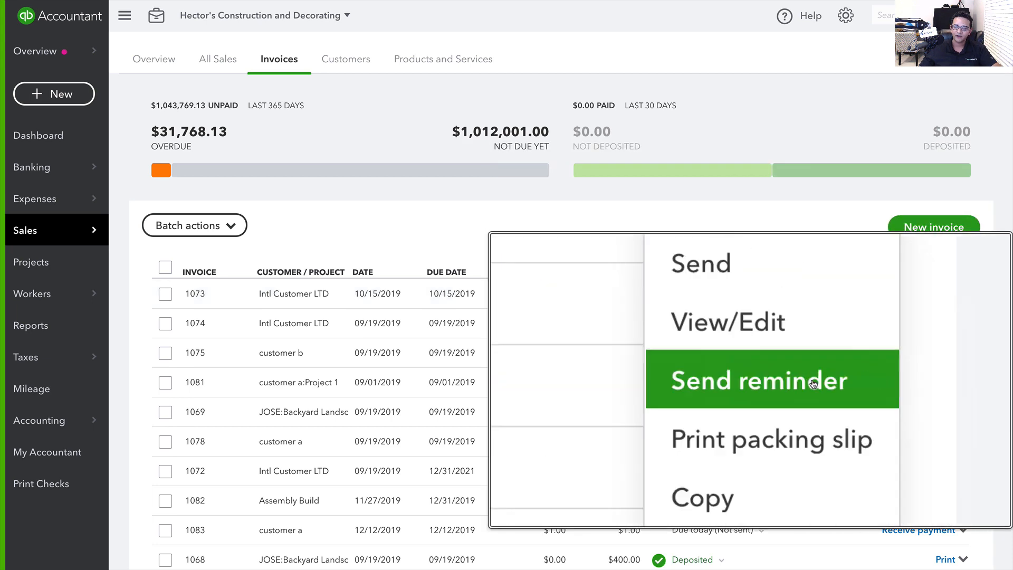
click(927, 382)
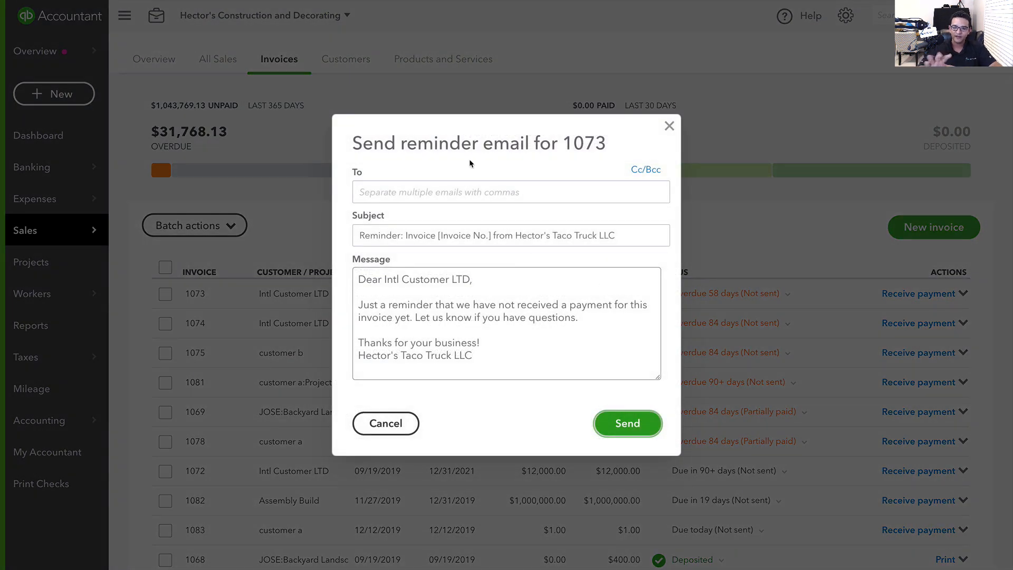
drag(355, 143, 613, 153)
click(570, 146)
double_click(570, 146)
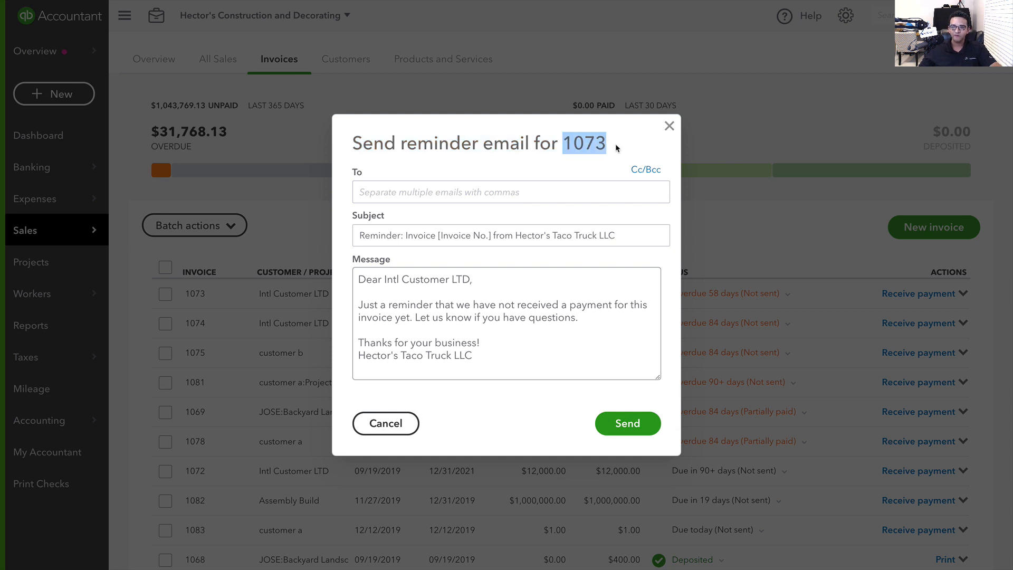
click(579, 192)
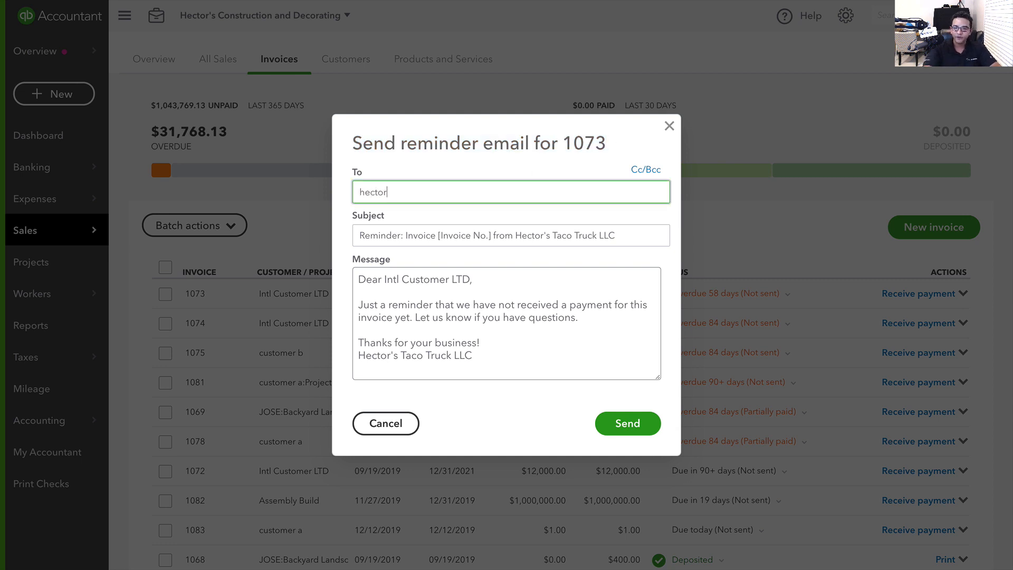
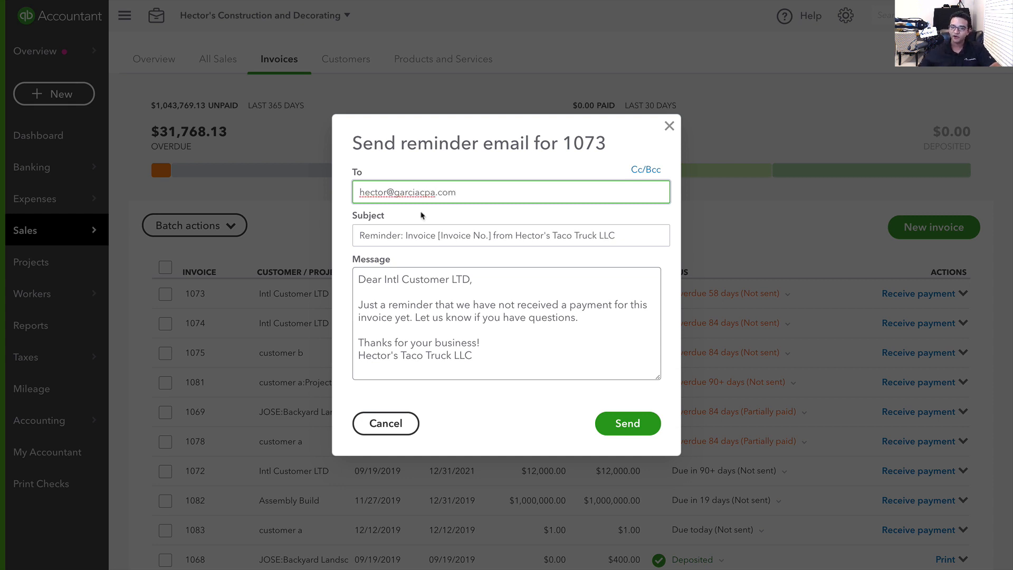
Review the default subject and reminder message, then send the reminder
drag(360, 235, 642, 240)
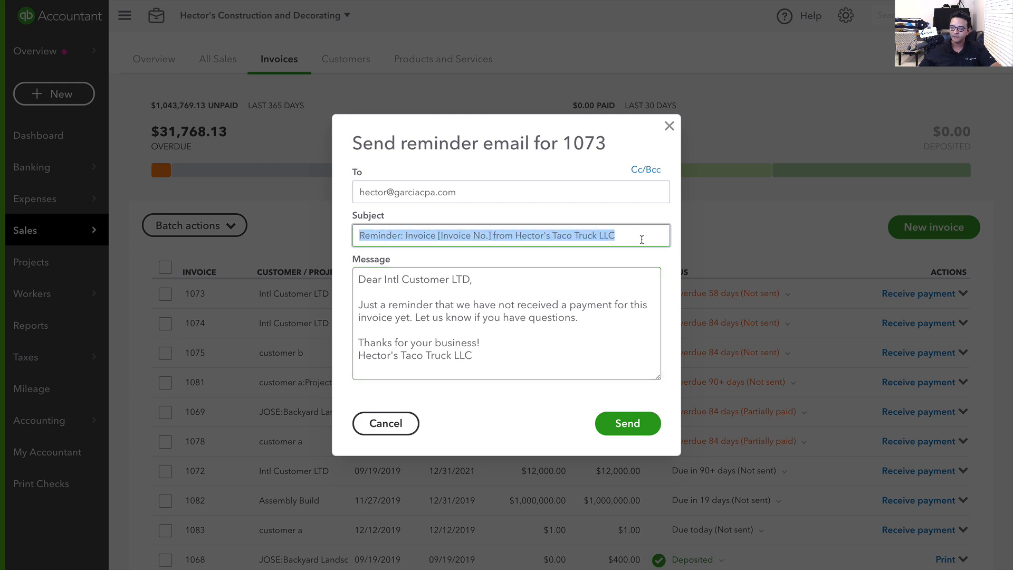
drag(360, 279, 551, 385)
click(506, 338)
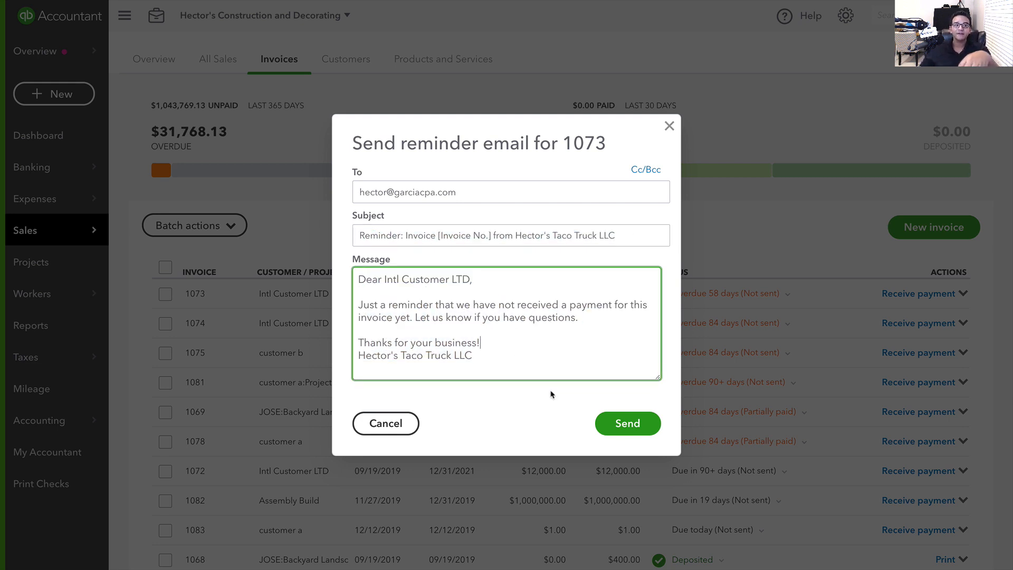
drag(506, 362, 383, 251)
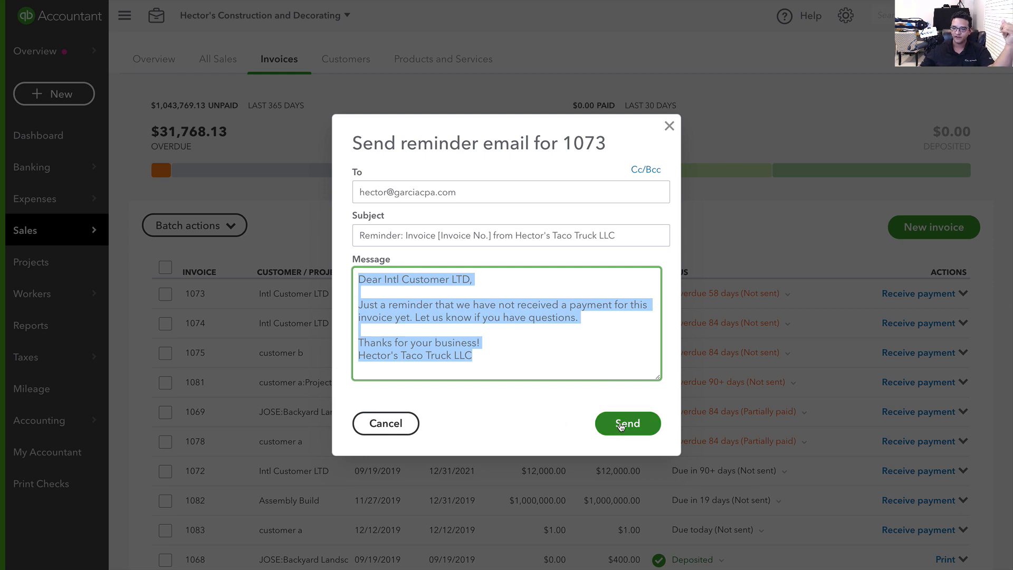
click(624, 425)
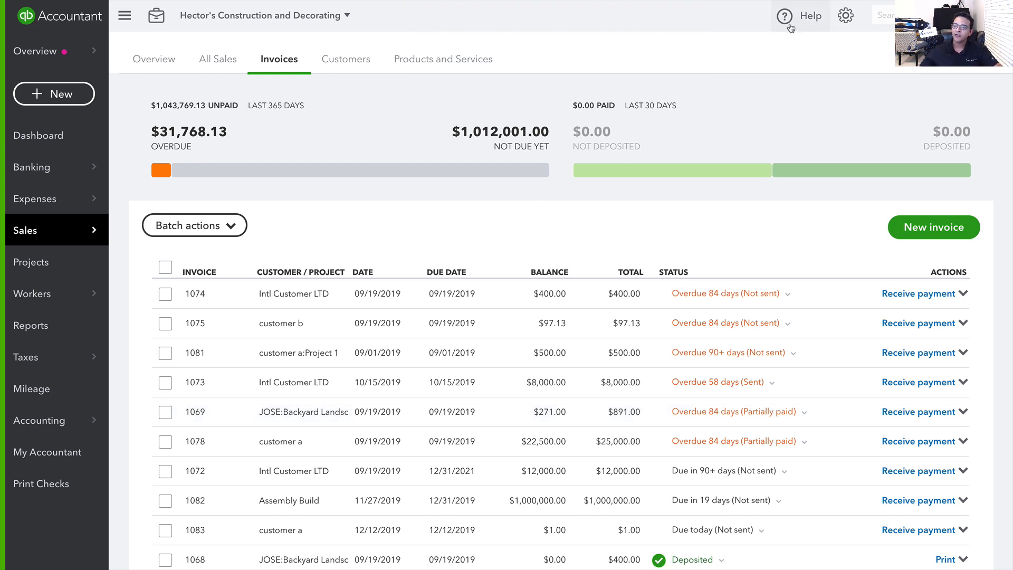
Go to Account and Settings > Sales and open the Reminders email template for editing
click(846, 18)
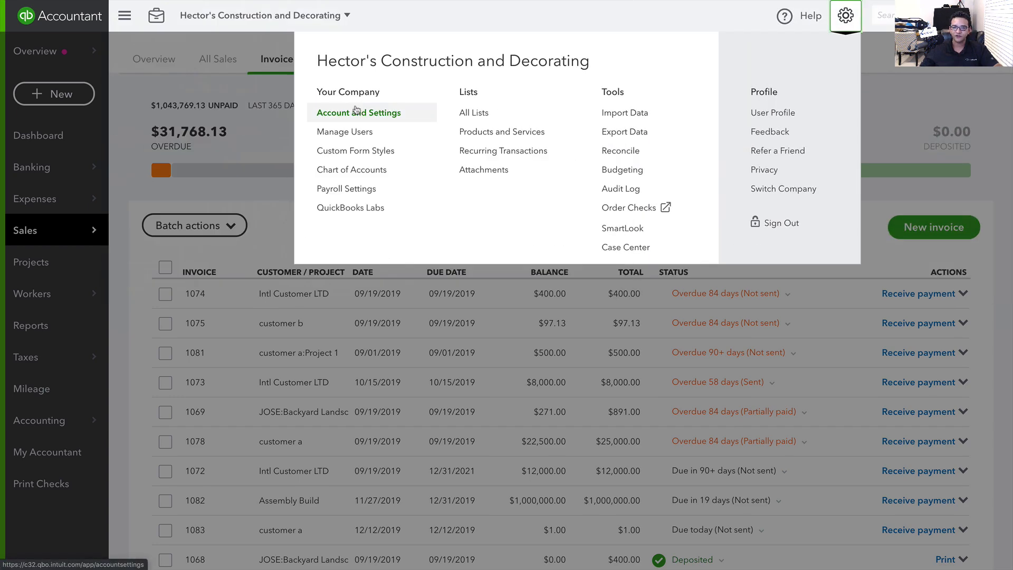
click(354, 109)
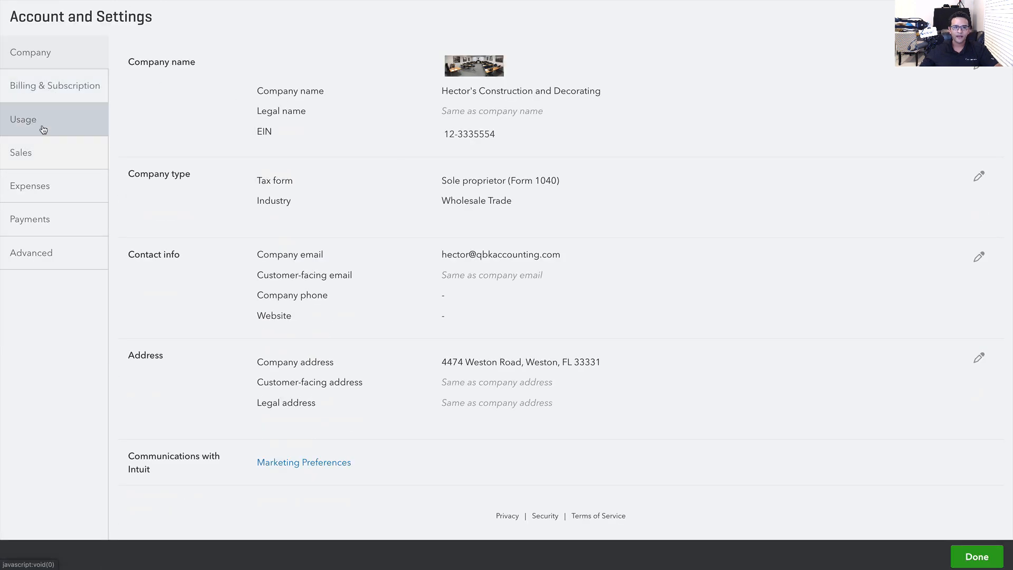
click(26, 154)
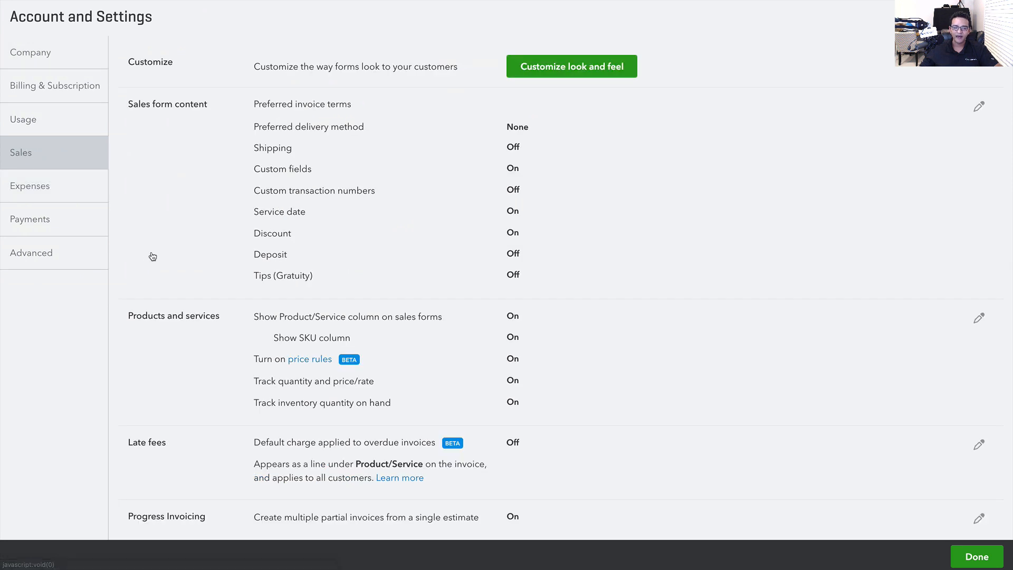
scroll(153, 256, down, 5)
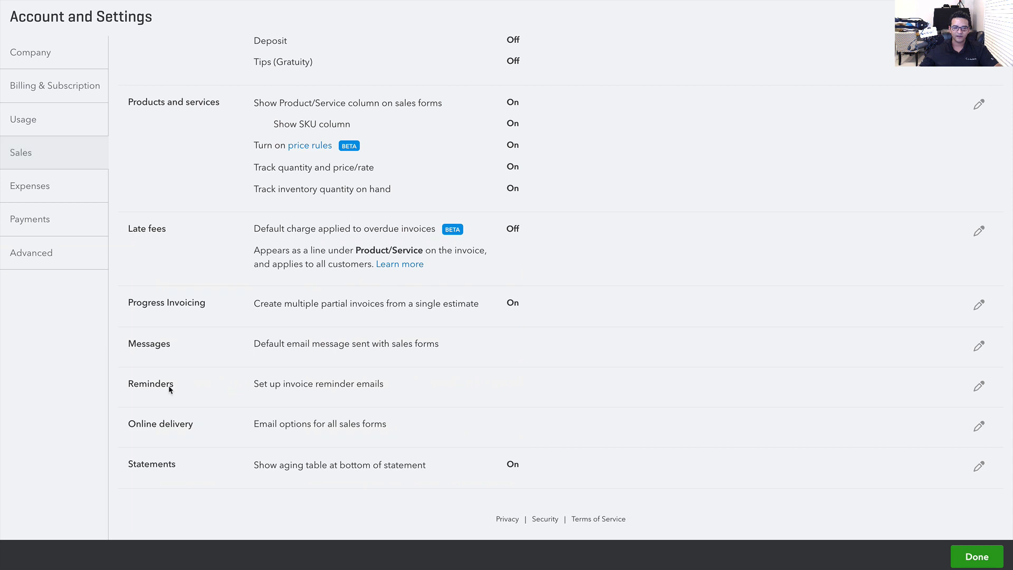
click(170, 389)
scroll(185, 389, down, 4)
click(317, 352)
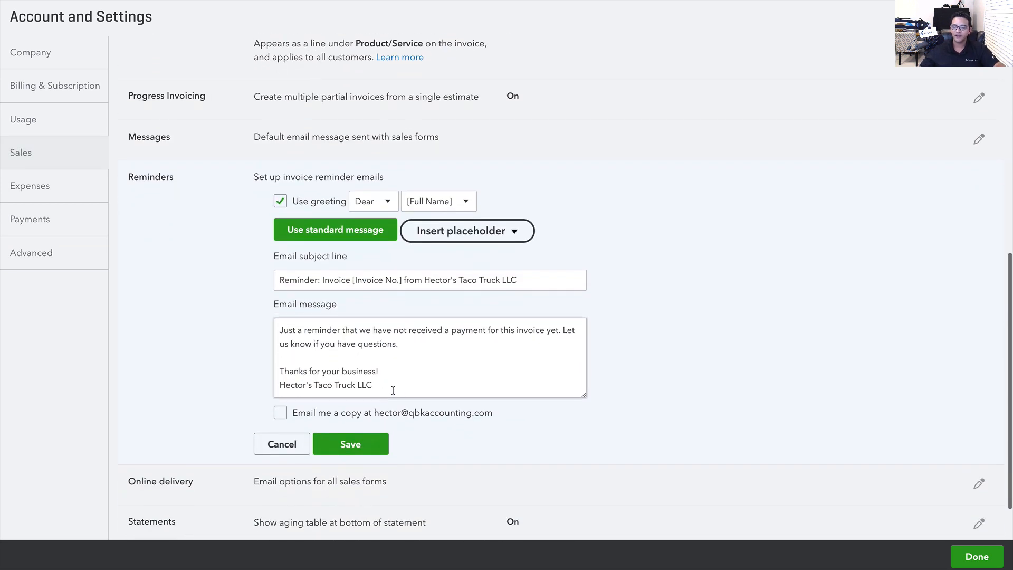
Keep the Dear [Full Name] greeting and [Invoice No.] subject, and save the reminder template
key(ctrl+a)
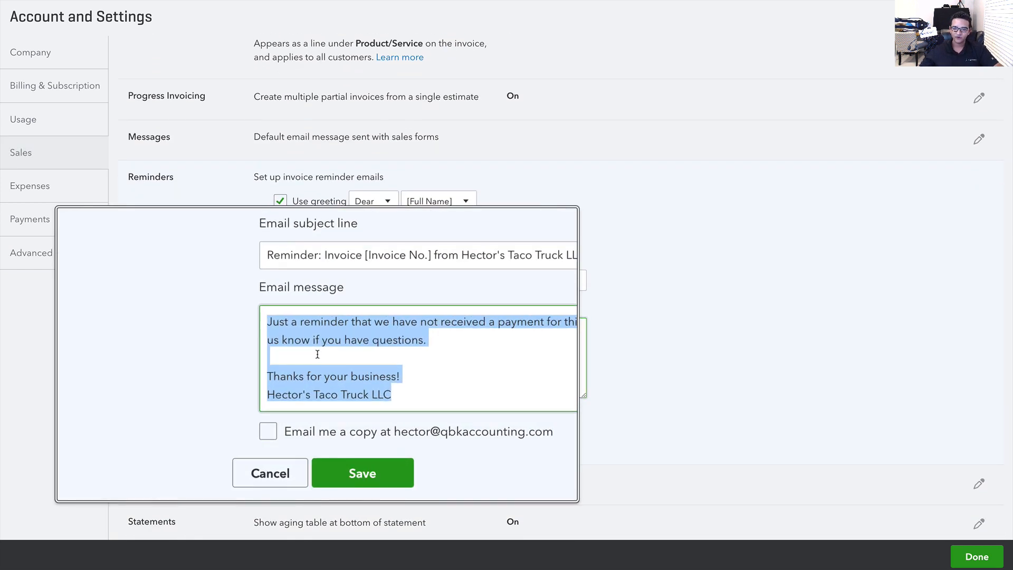
click(443, 201)
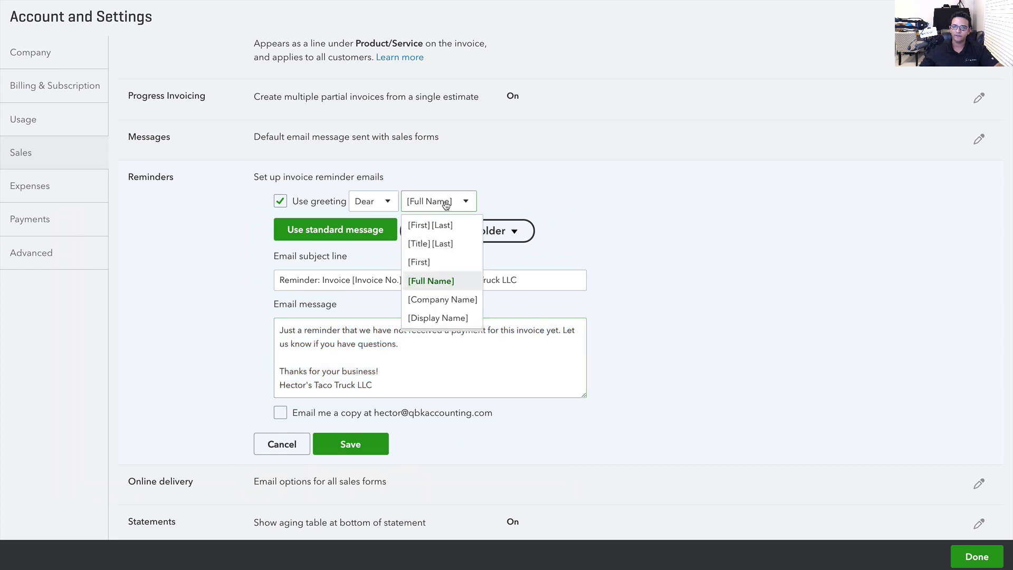
click(443, 201)
click(502, 231)
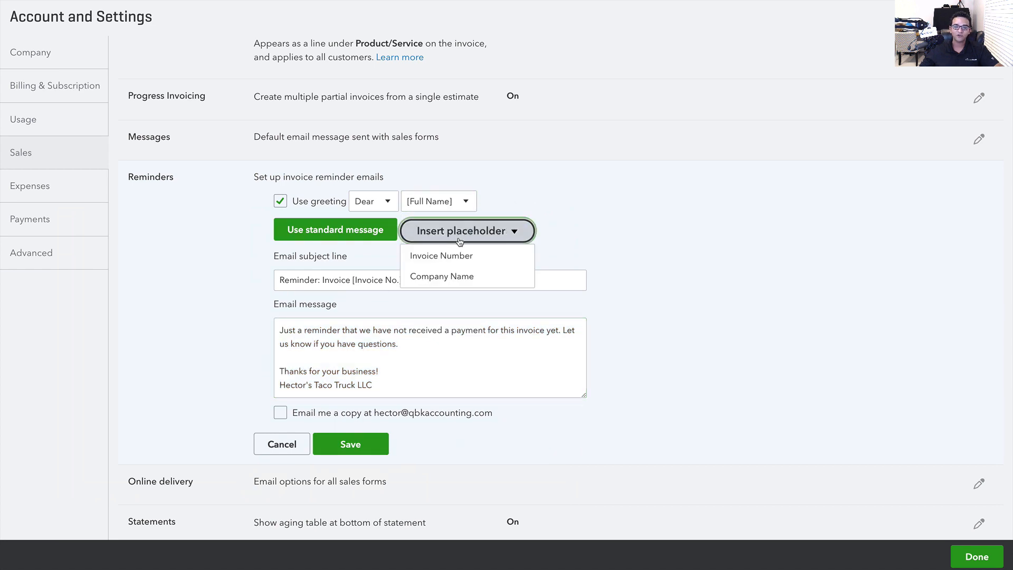
click(451, 283)
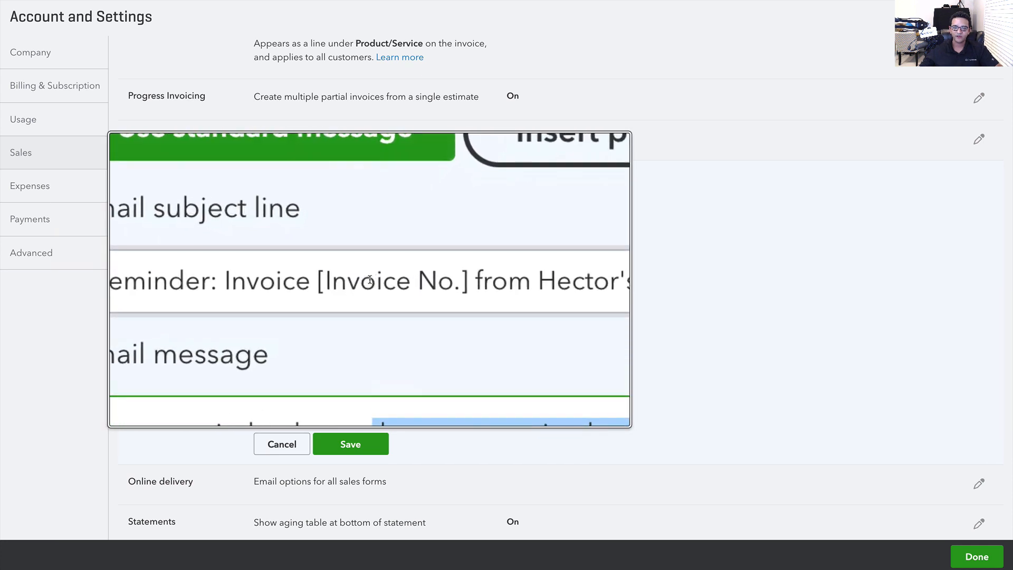
drag(253, 280, 402, 279)
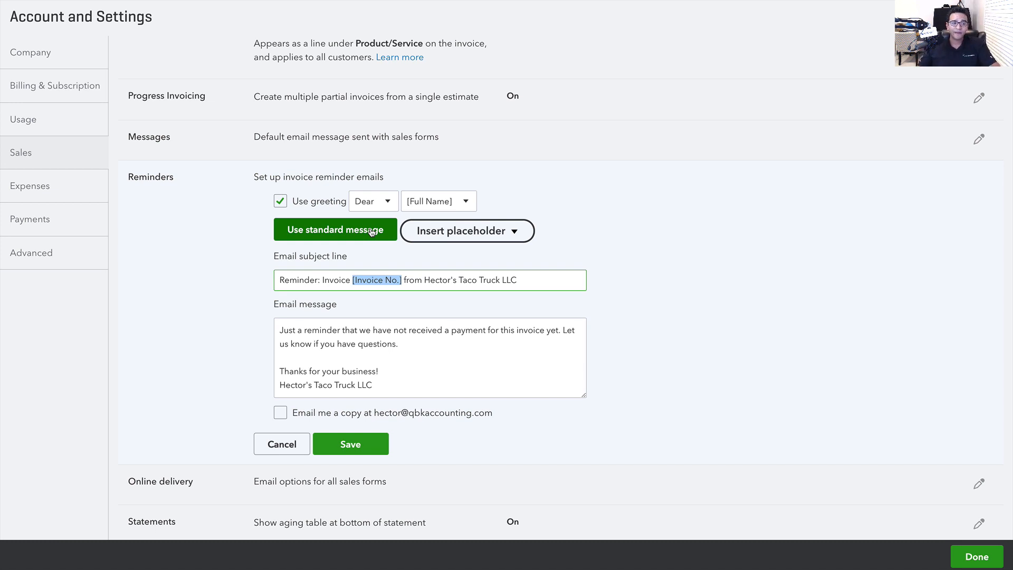
click(368, 448)
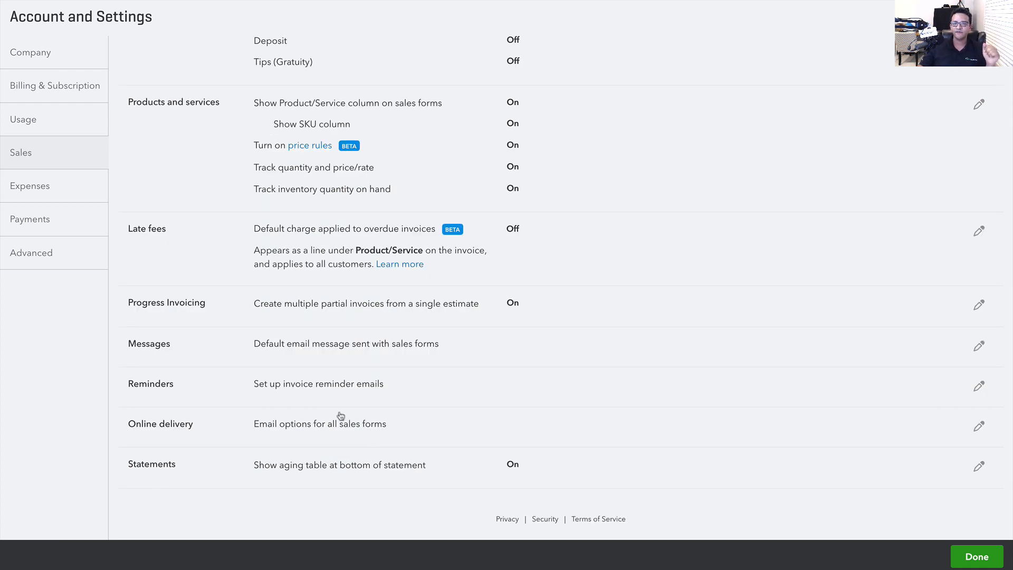
Return to the Invoices list, check invoice 1075's actions, and sort by Customer/Project
click(977, 556)
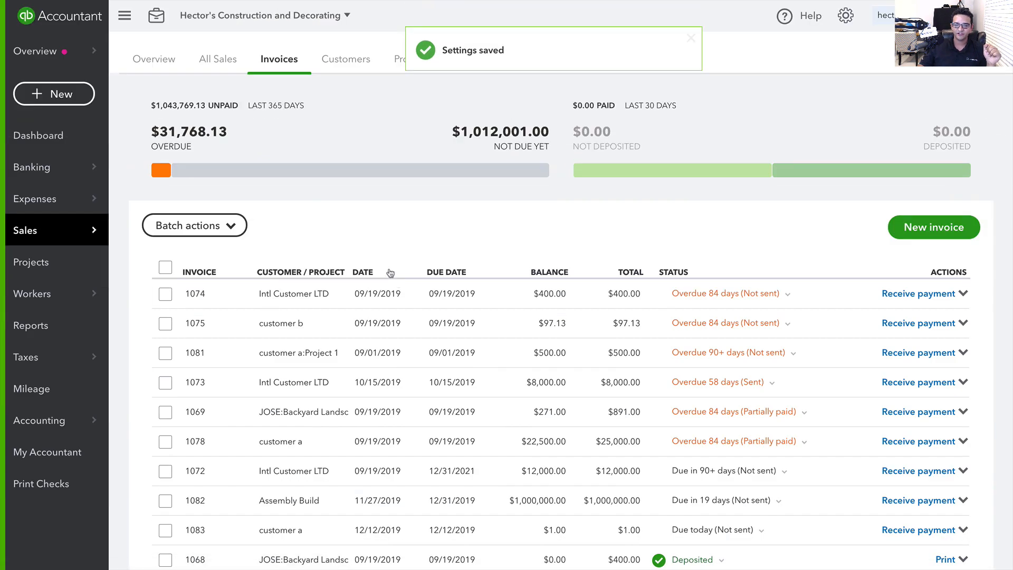
click(964, 323)
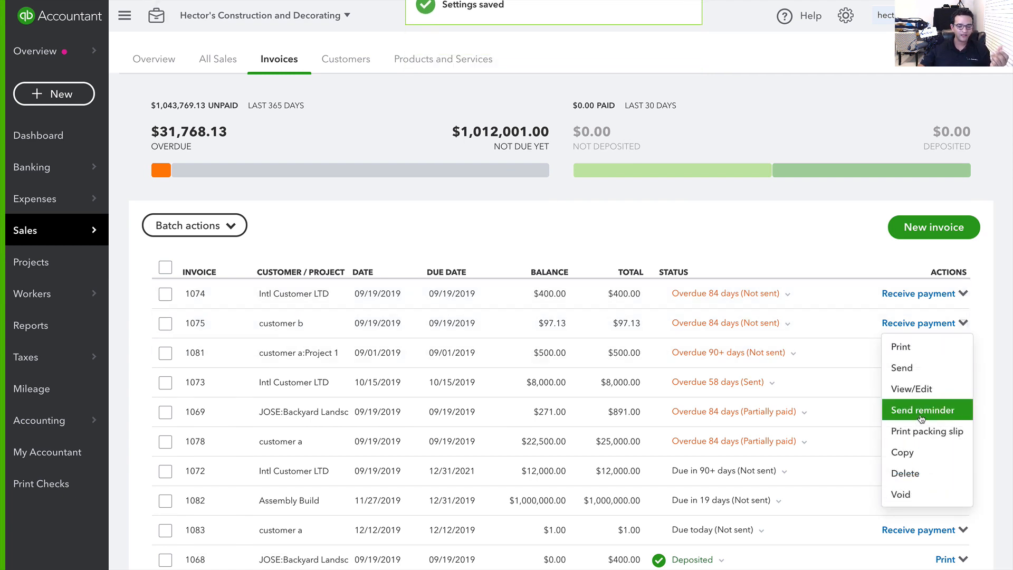
click(450, 224)
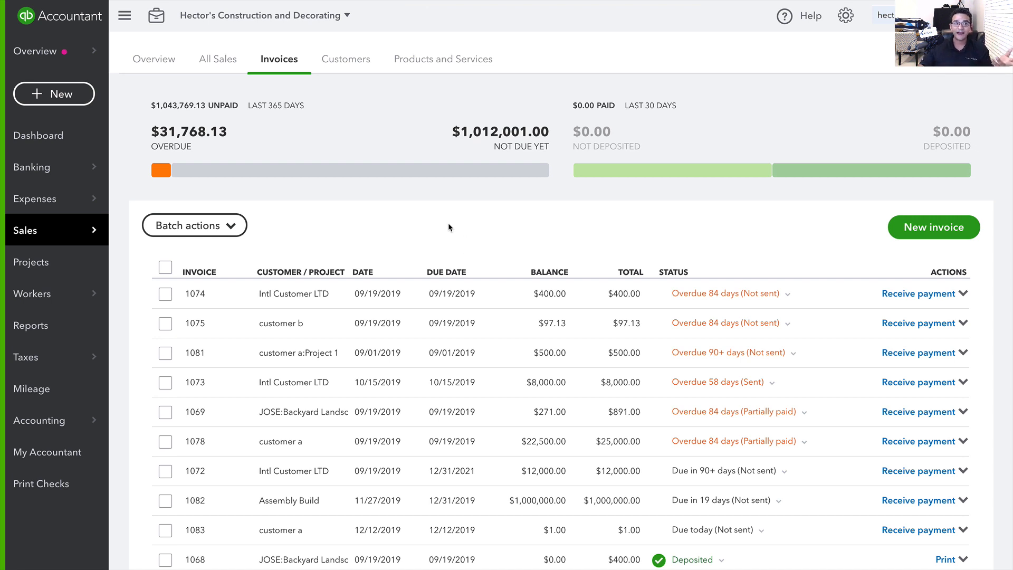
click(302, 271)
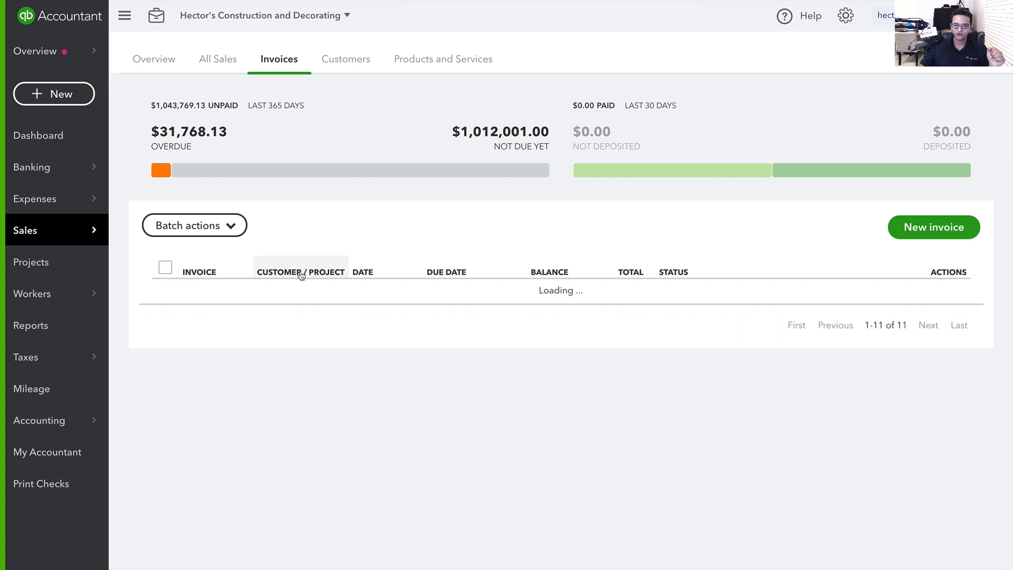
scroll(316, 290, down, 2)
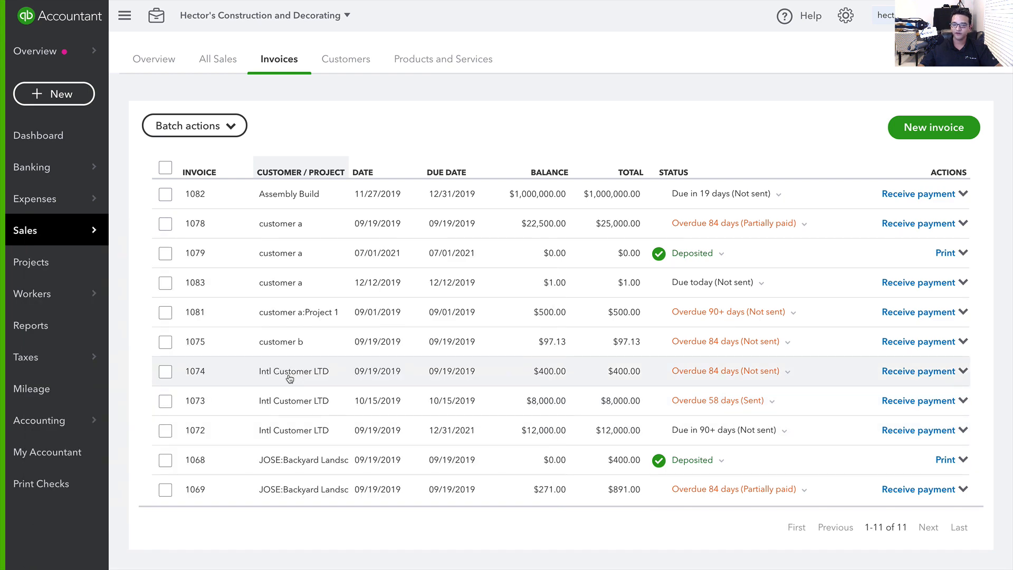
Select invoices 1074, 1073 and 1072 and choose Send reminder from Batch actions
click(166, 373)
click(165, 402)
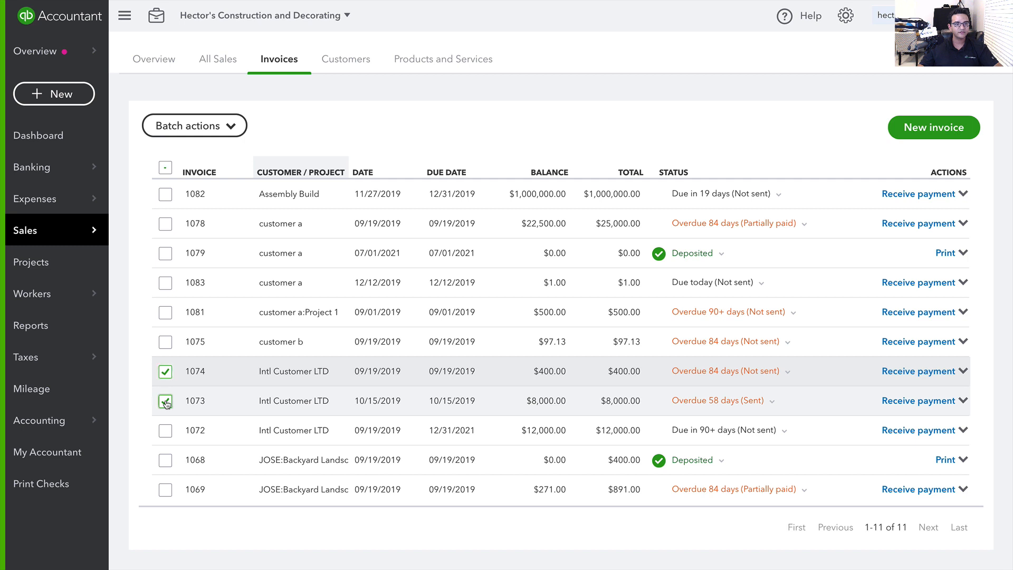
click(167, 436)
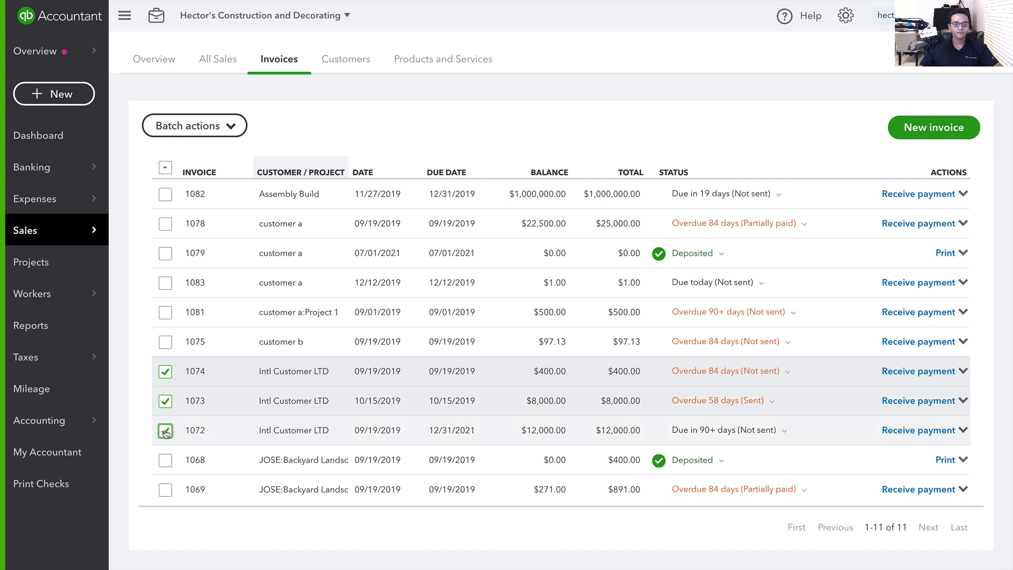
click(201, 125)
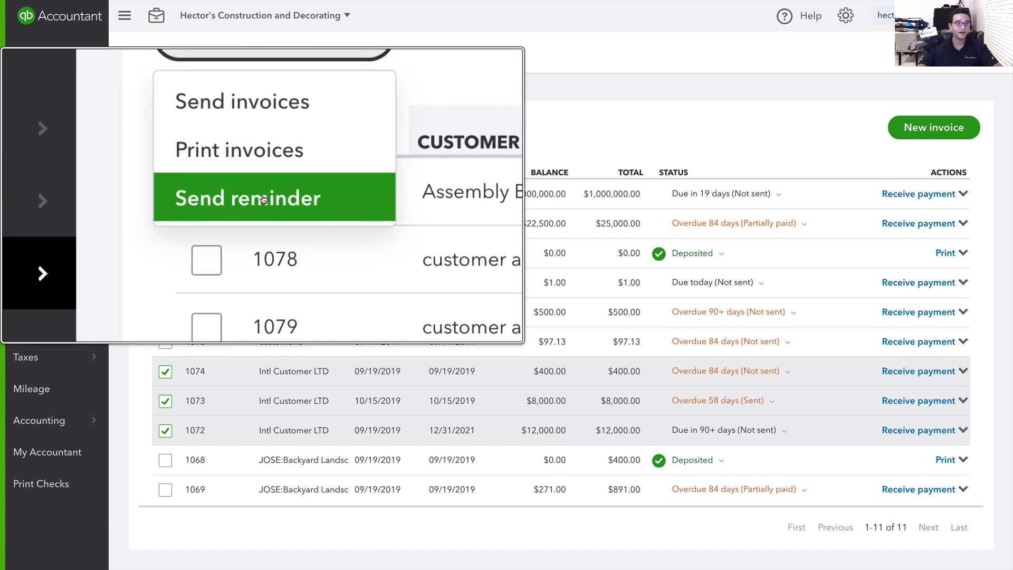
click(191, 198)
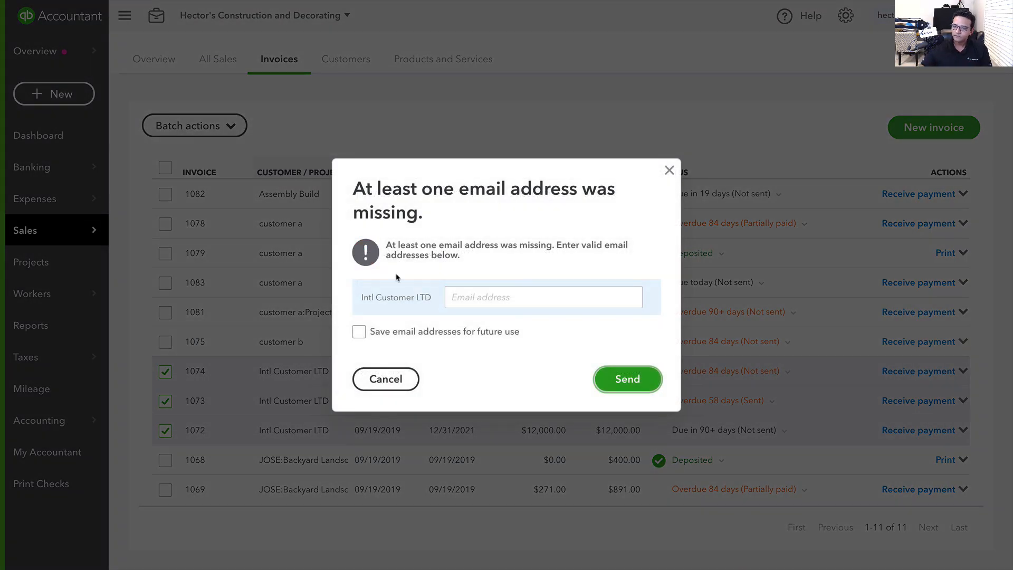
Enter the customer's email address, save it for future use, and send the reminders
click(505, 297)
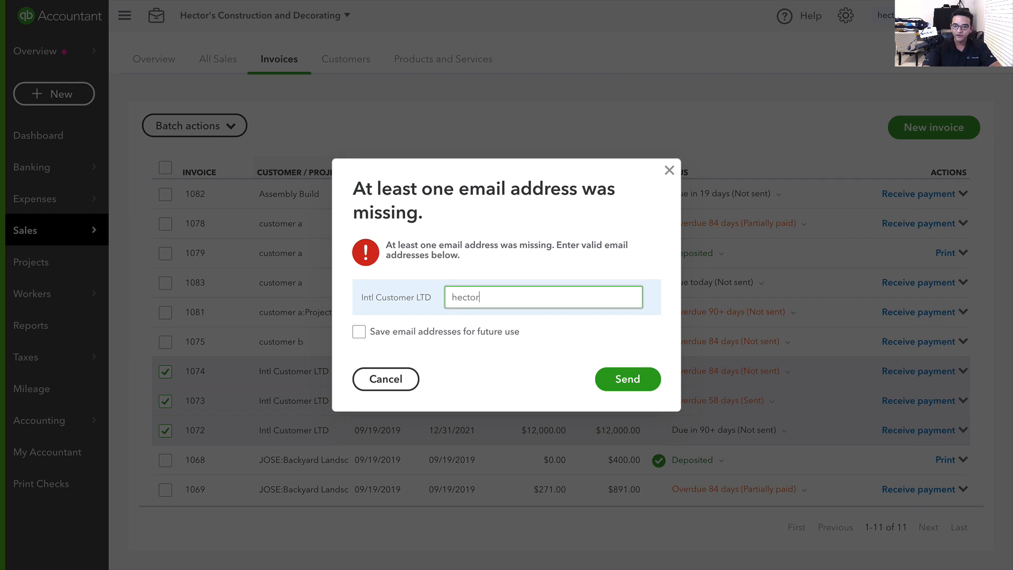
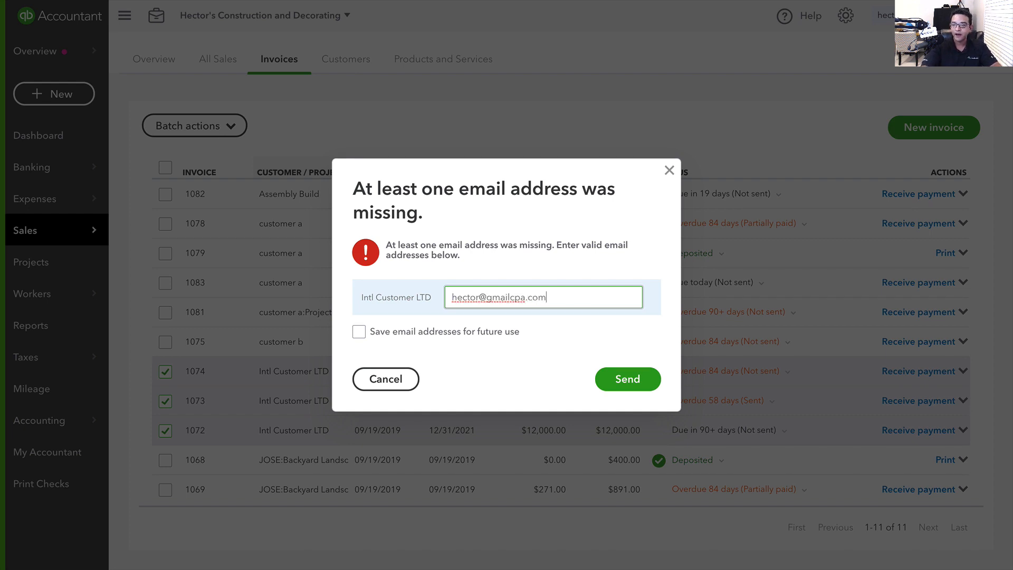
click(358, 333)
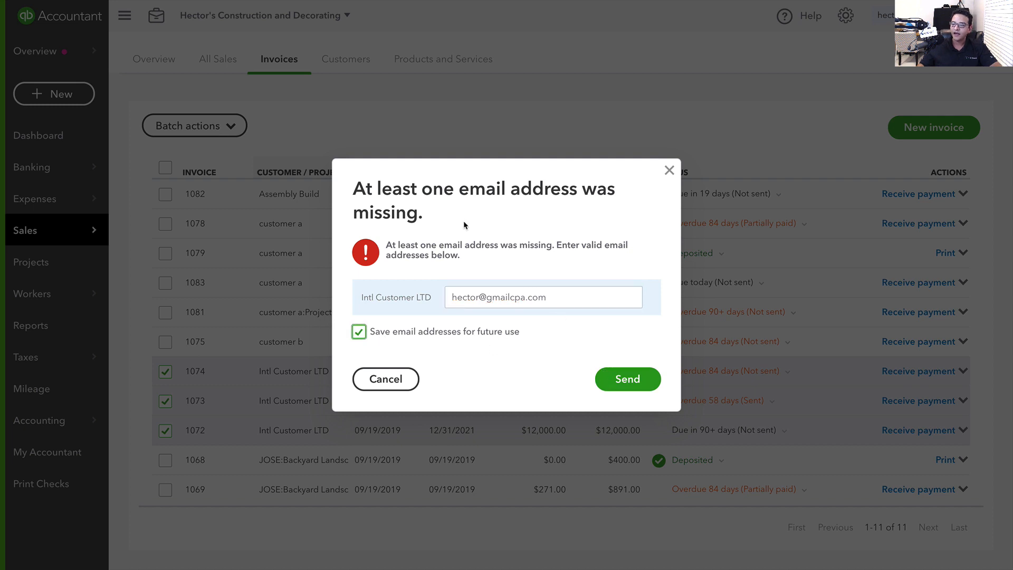
click(631, 380)
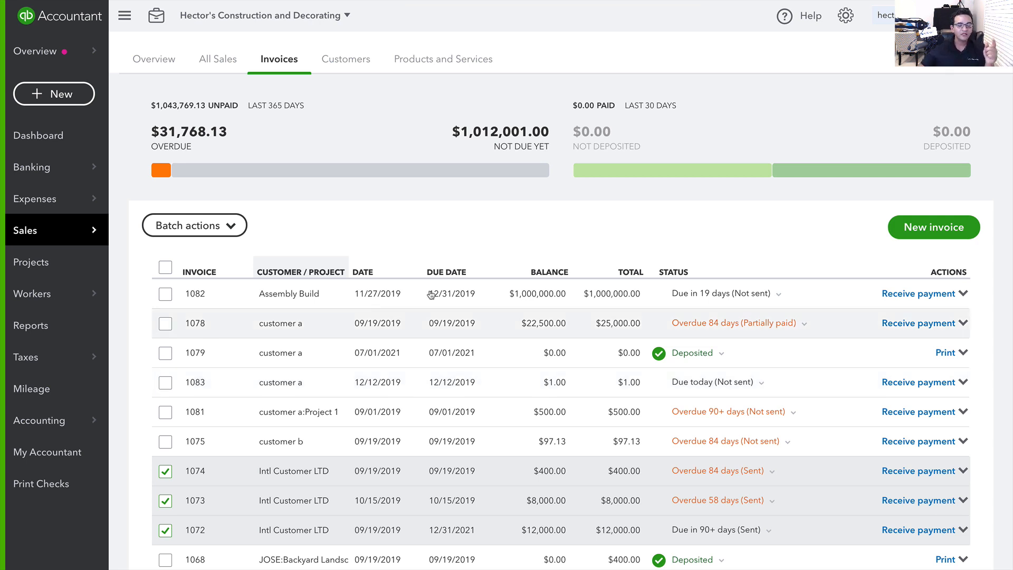
key(ctrl+Left)
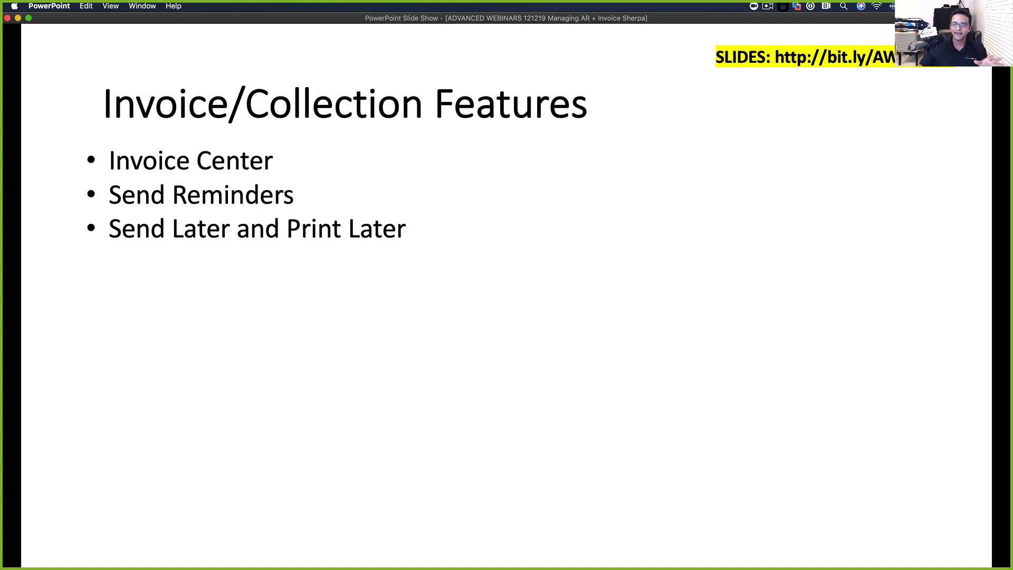
Advance the slide, then back in QuickBooks filter invoices to Not Due Yet
key(Right)
key(ctrl+Right)
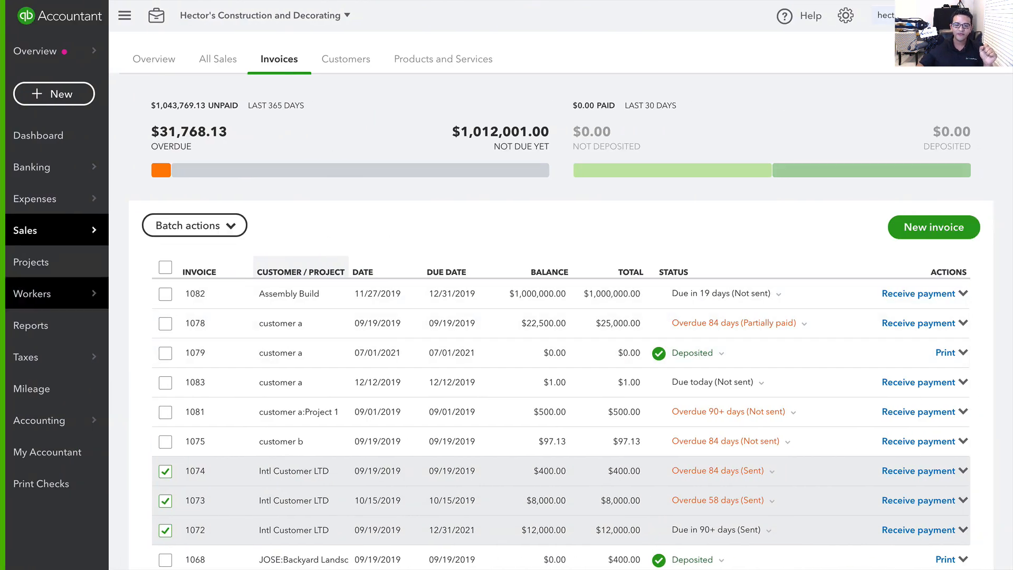
click(361, 169)
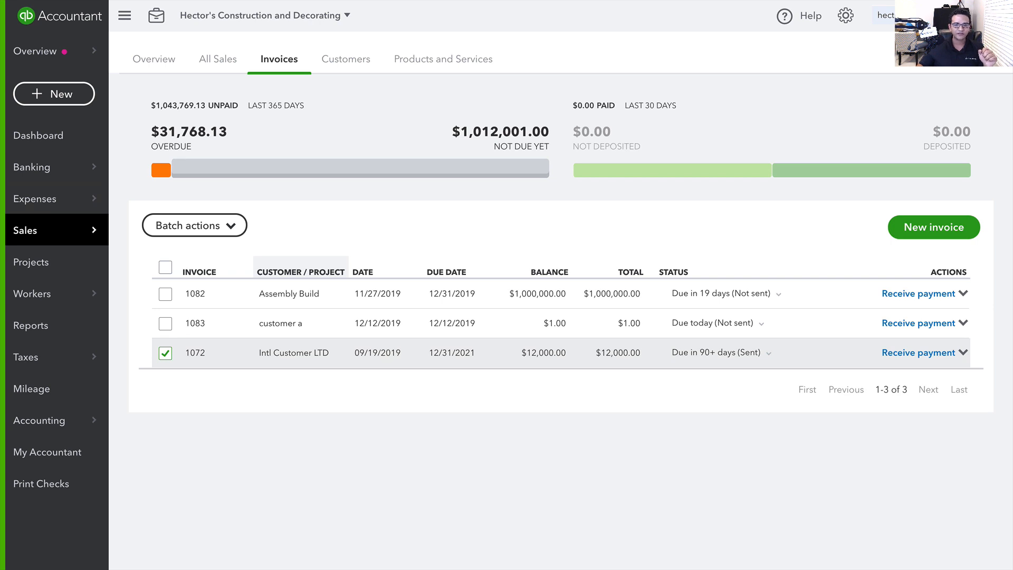
Mark invoice 1082 to send later, fill in the customer's email, and save it
click(165, 354)
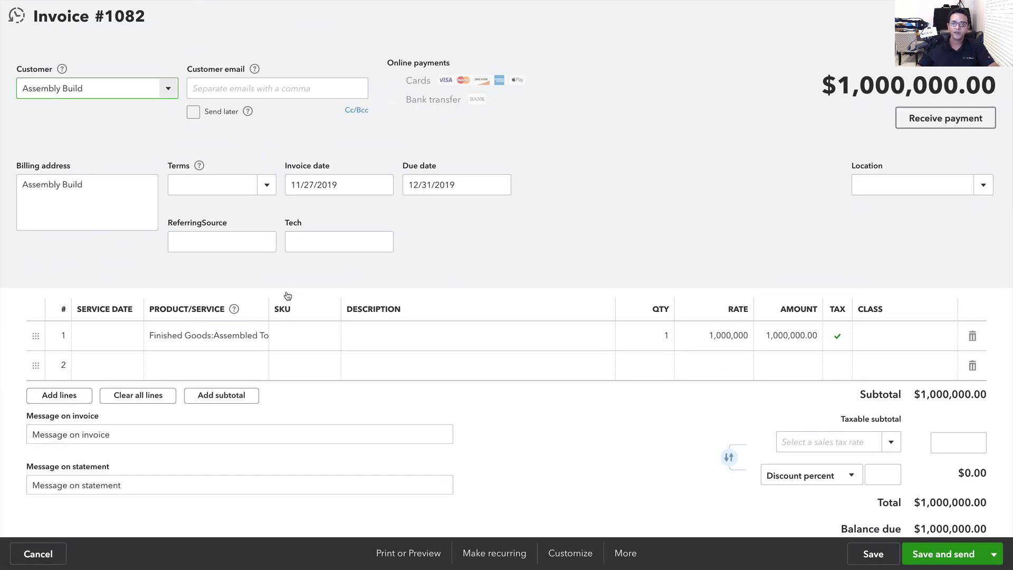
click(193, 112)
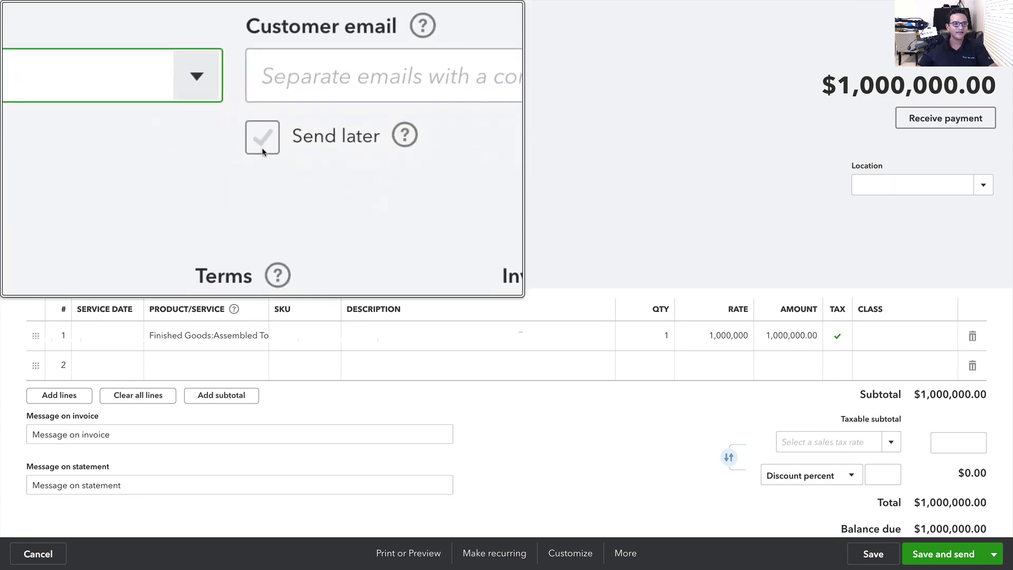
click(193, 112)
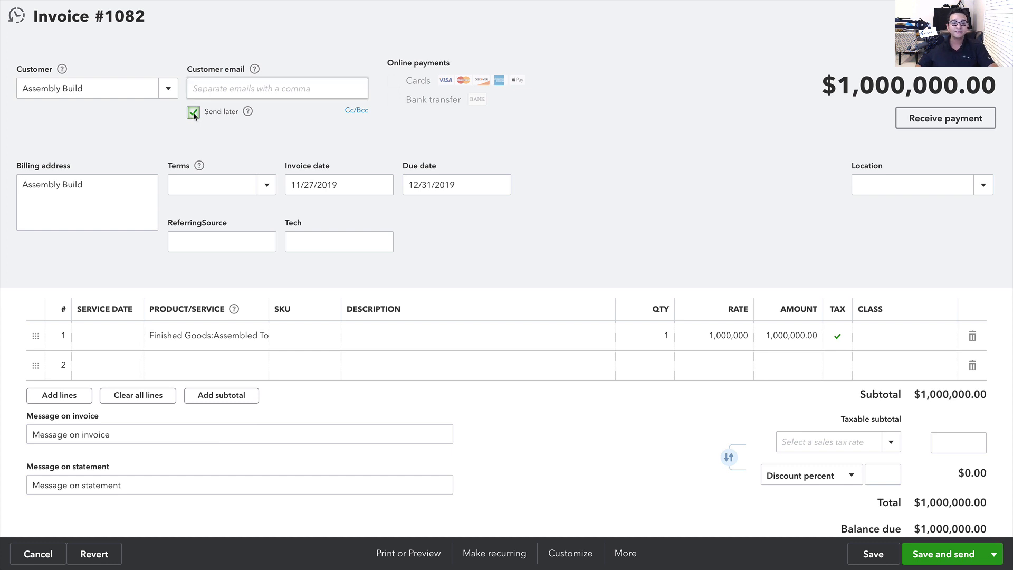
click(199, 84)
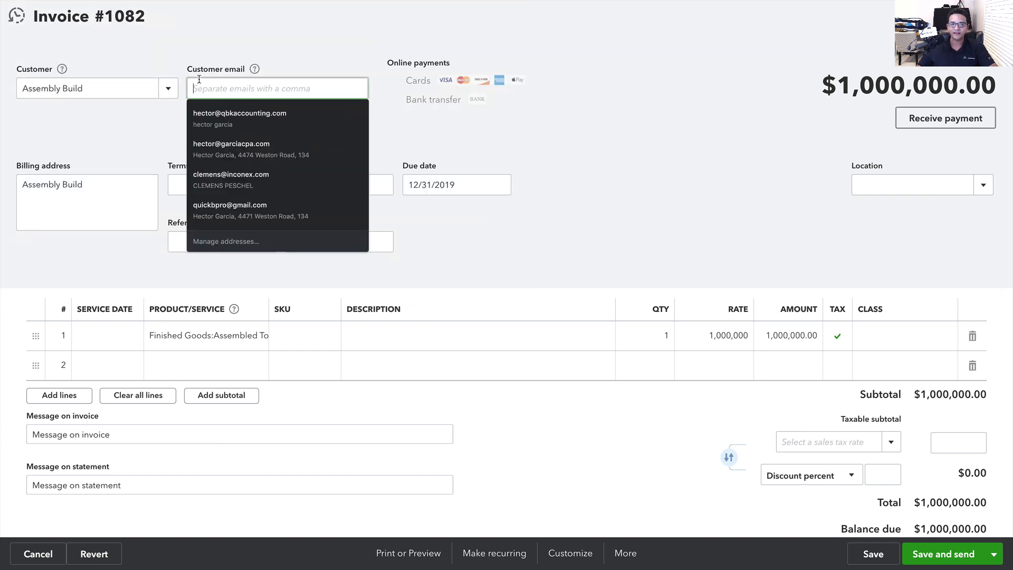
click(211, 108)
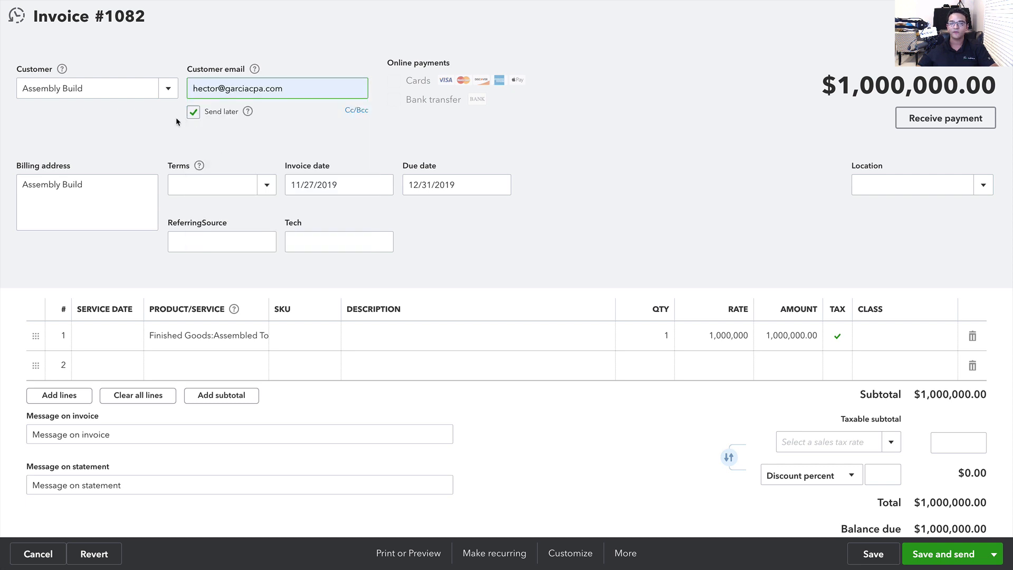
mouse_move(246, 114)
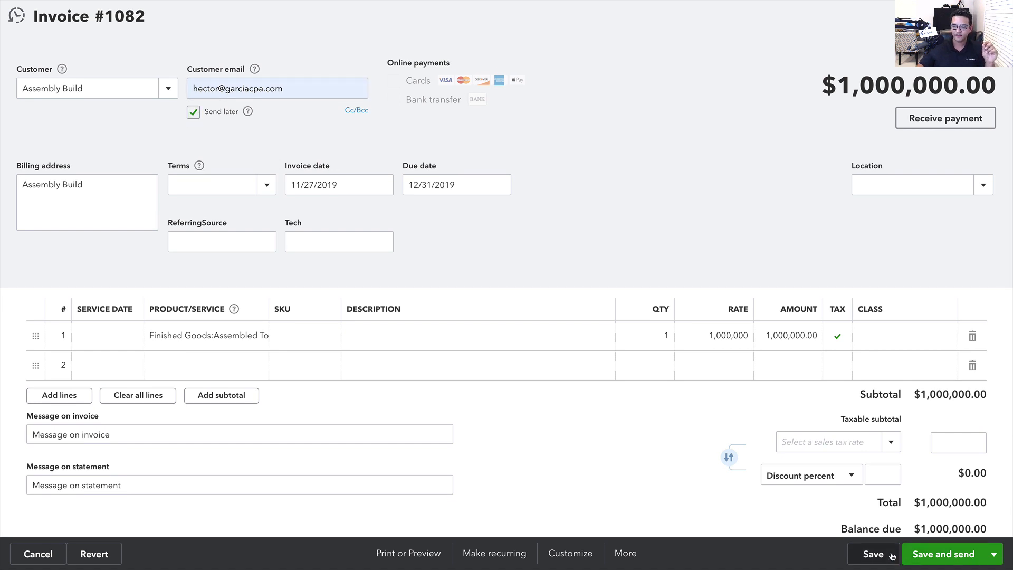
click(874, 554)
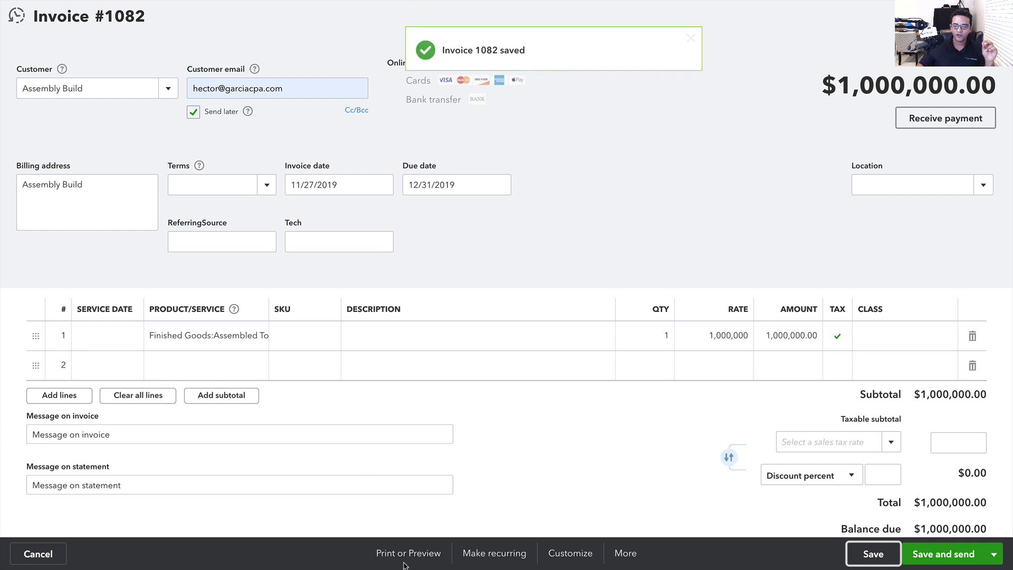
Set invoice 1082 to print later, save it, and close it back to Invoices
click(421, 558)
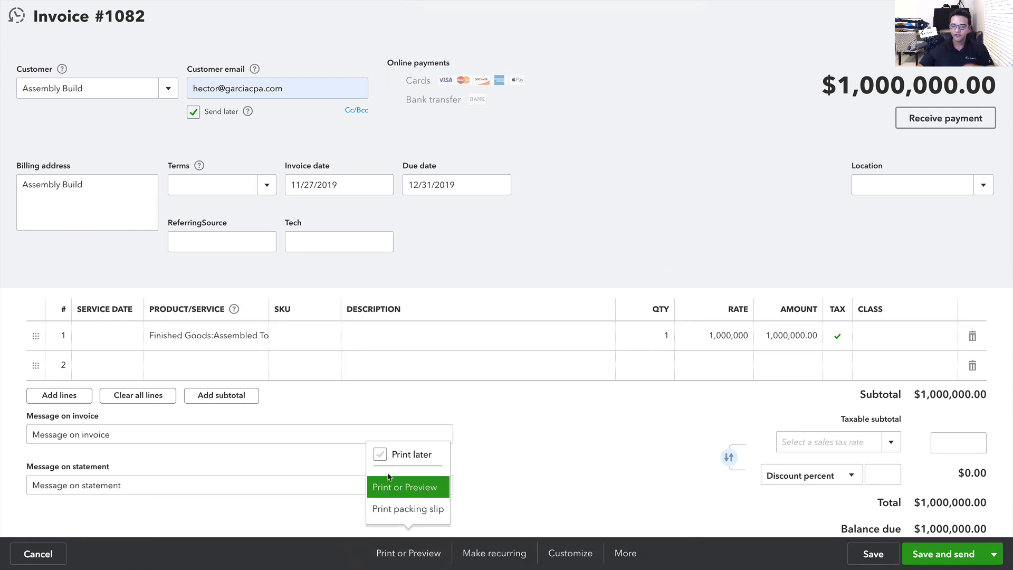
click(382, 456)
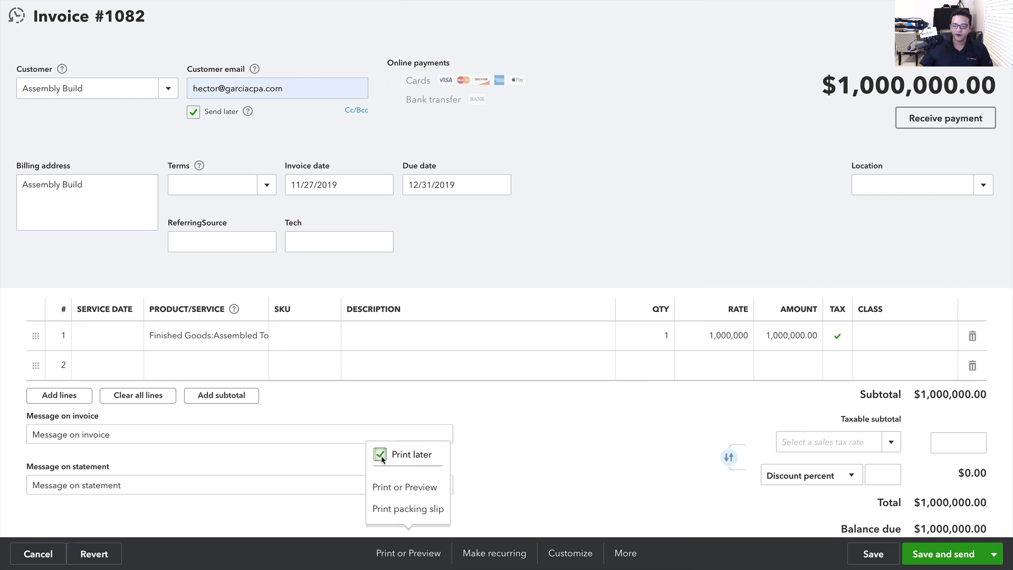
click(880, 557)
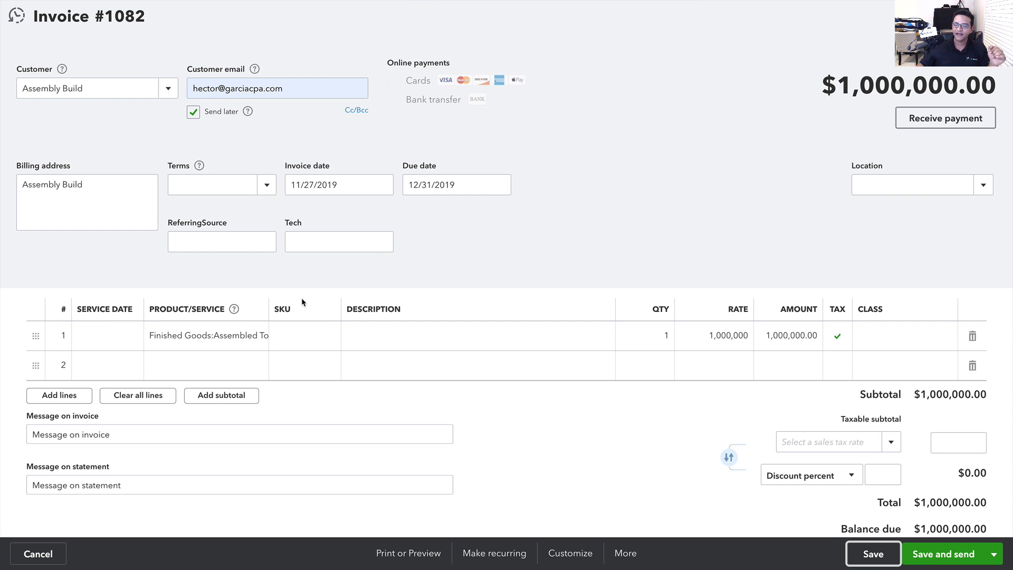
click(874, 553)
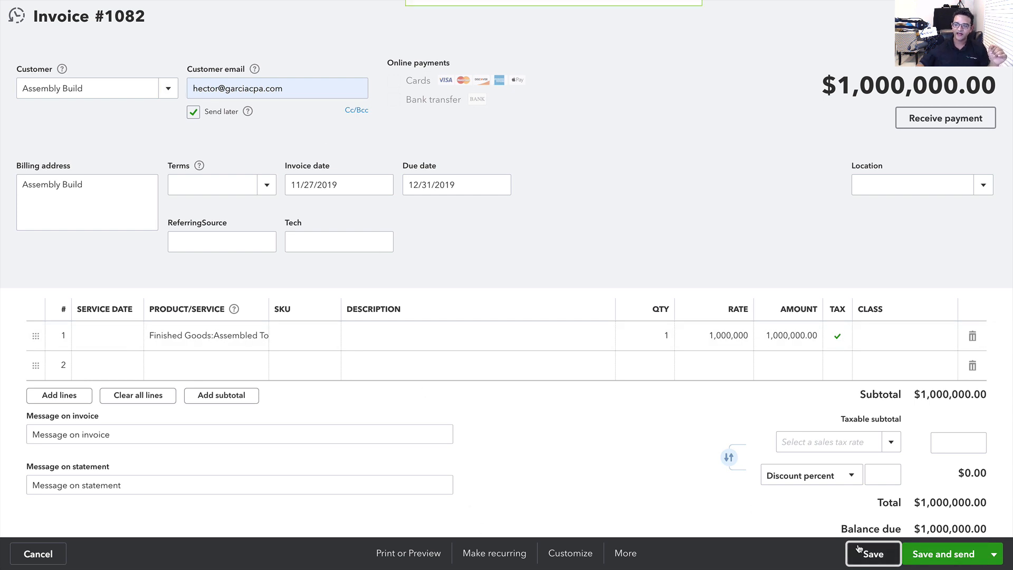
click(996, 16)
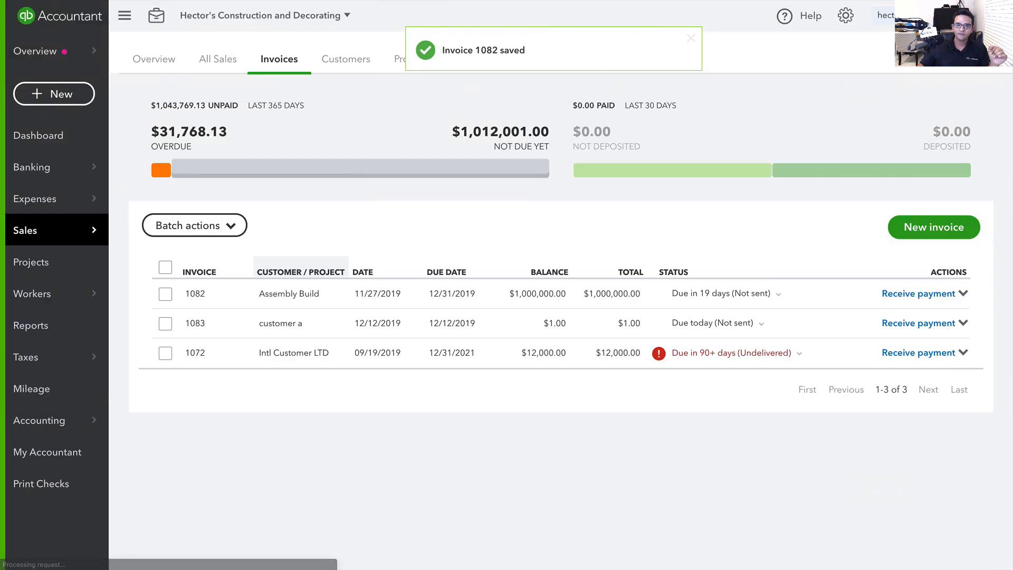
Filter the overdue All Sales list to Print later delivery and open the only match, invoice 1074
click(218, 59)
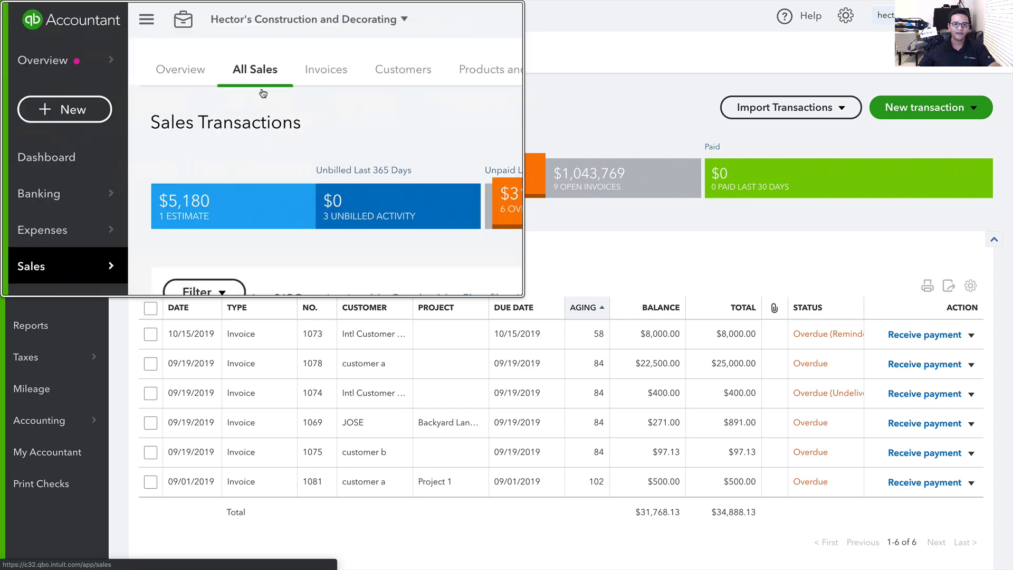
click(280, 62)
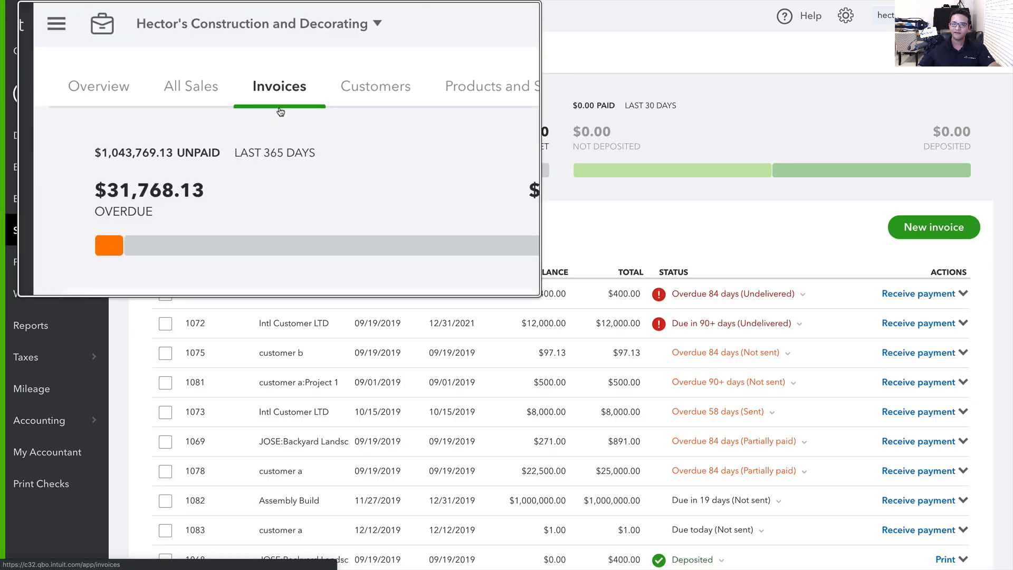
click(219, 61)
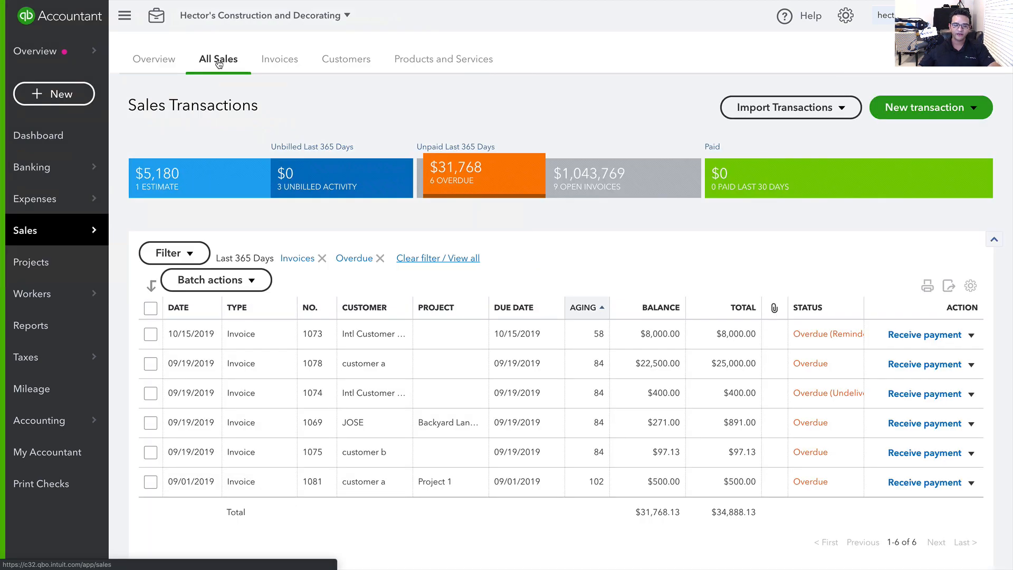
click(174, 254)
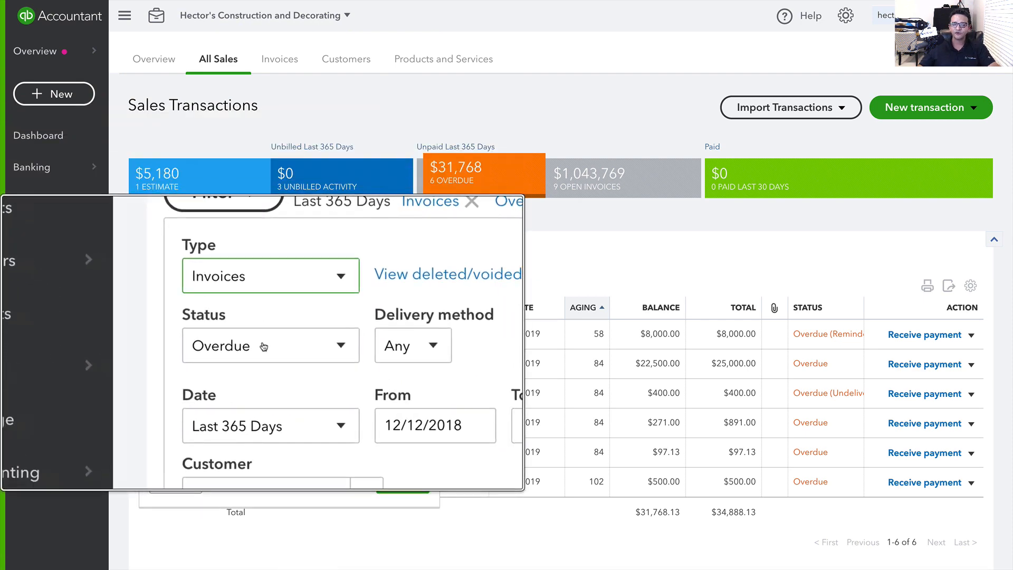
click(298, 345)
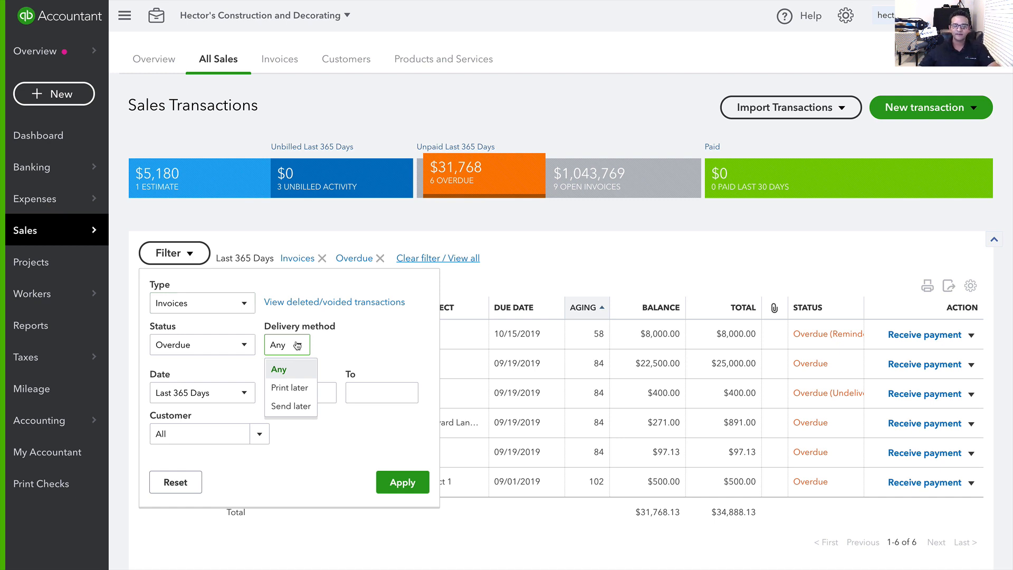
click(290, 387)
click(399, 482)
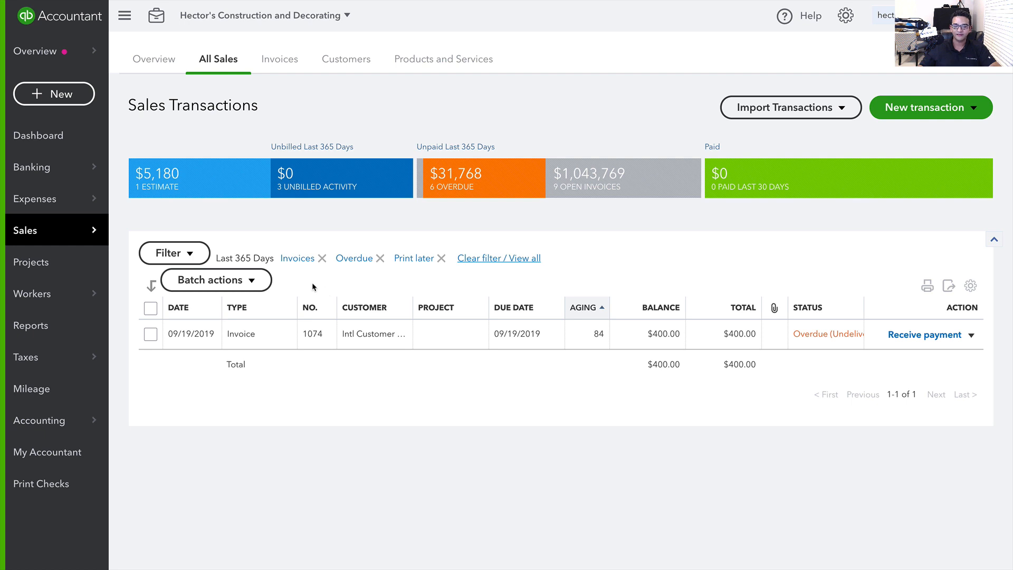
click(243, 337)
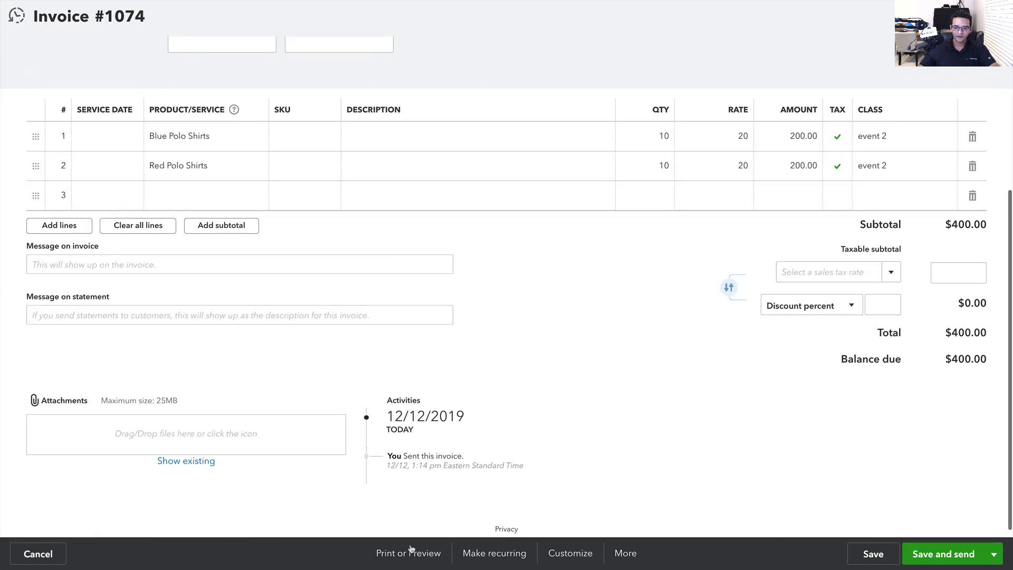
Turn off Print later on invoice 1074 and save it
click(413, 554)
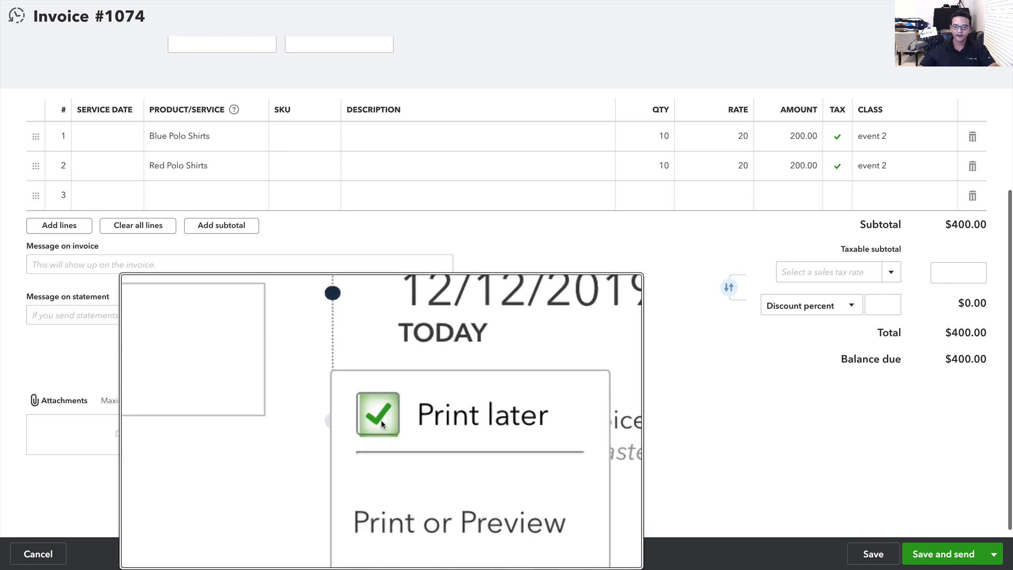
click(380, 420)
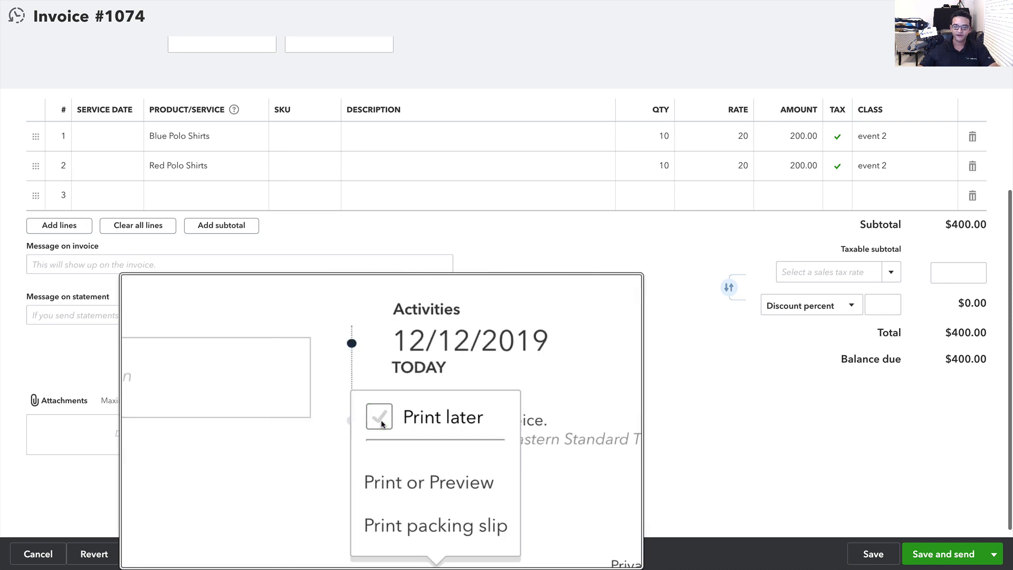
click(872, 555)
click(624, 324)
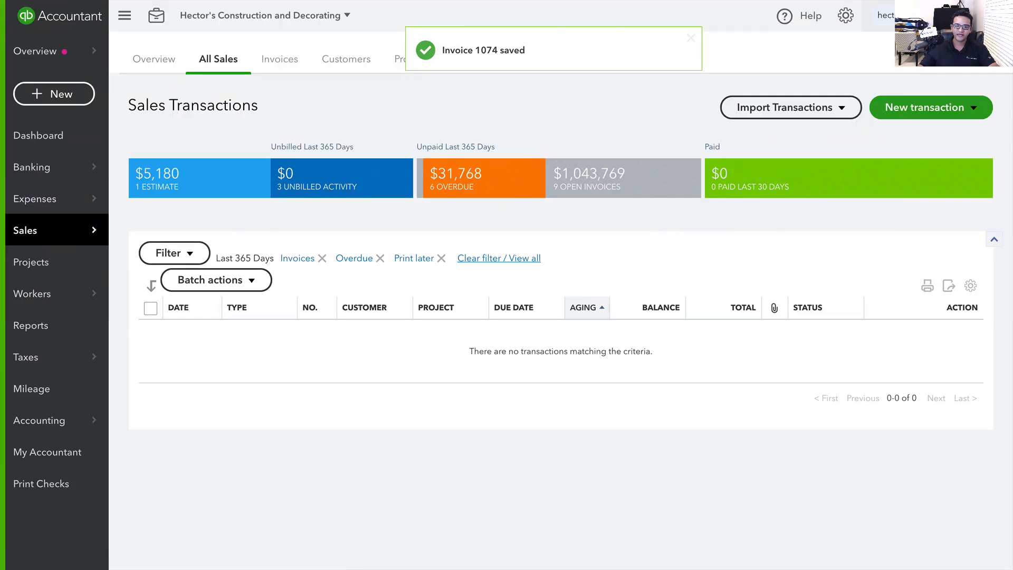
Reopen the sales filter's delivery method choices
click(211, 279)
click(174, 253)
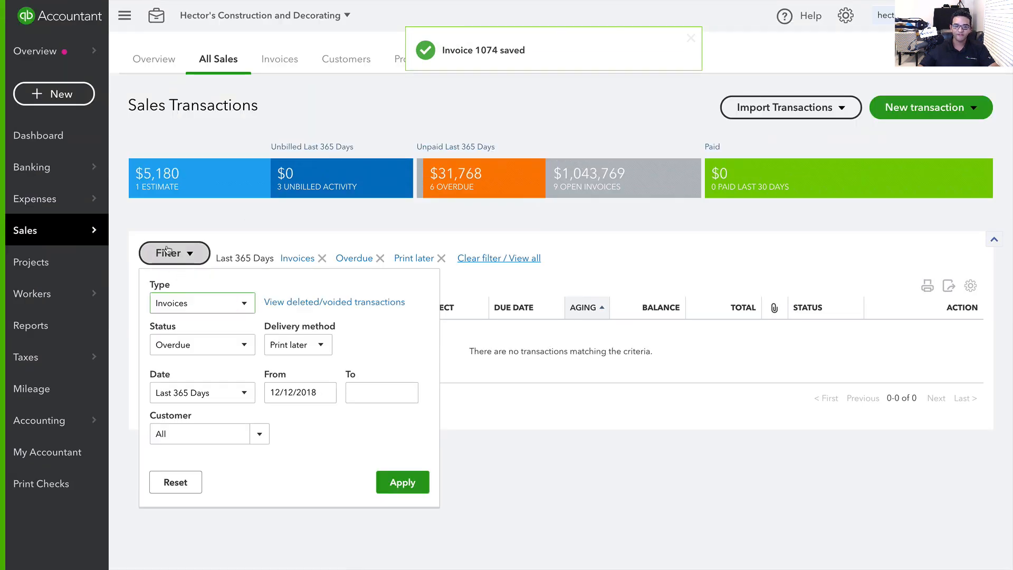
click(296, 345)
Reapply the Print later filter, then switch the delivery method filter to Send later
click(293, 387)
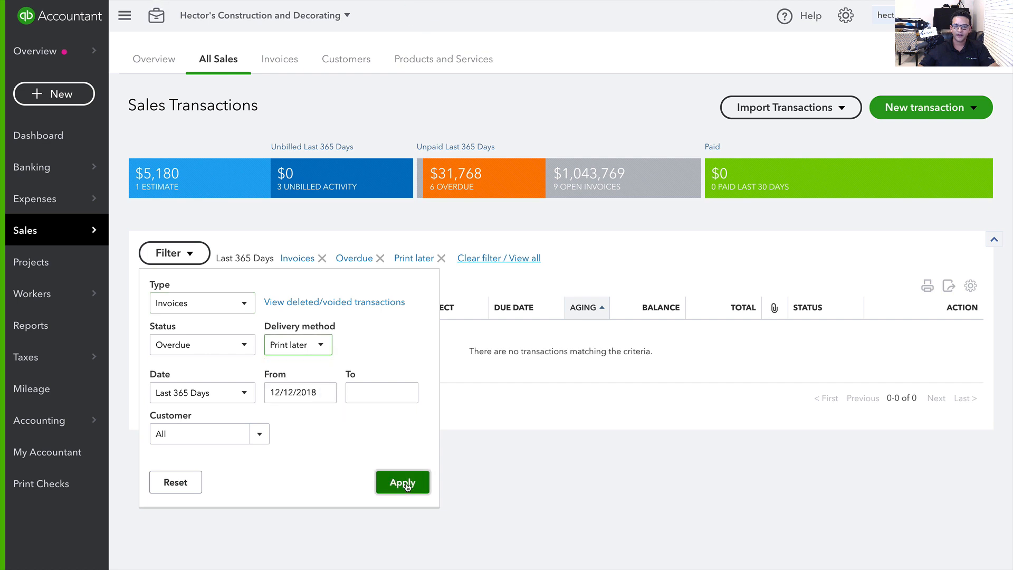
click(402, 482)
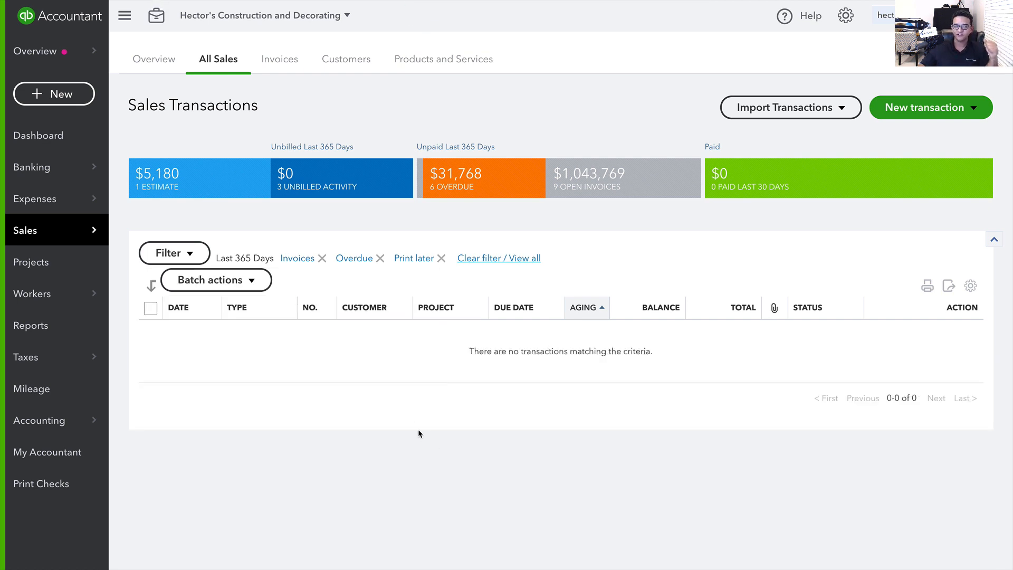
click(168, 254)
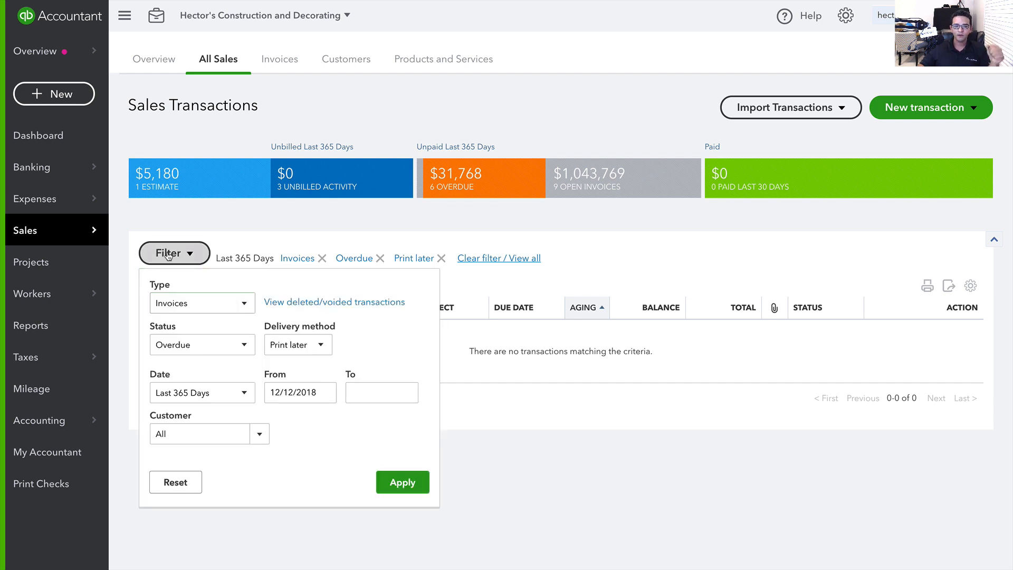
click(316, 351)
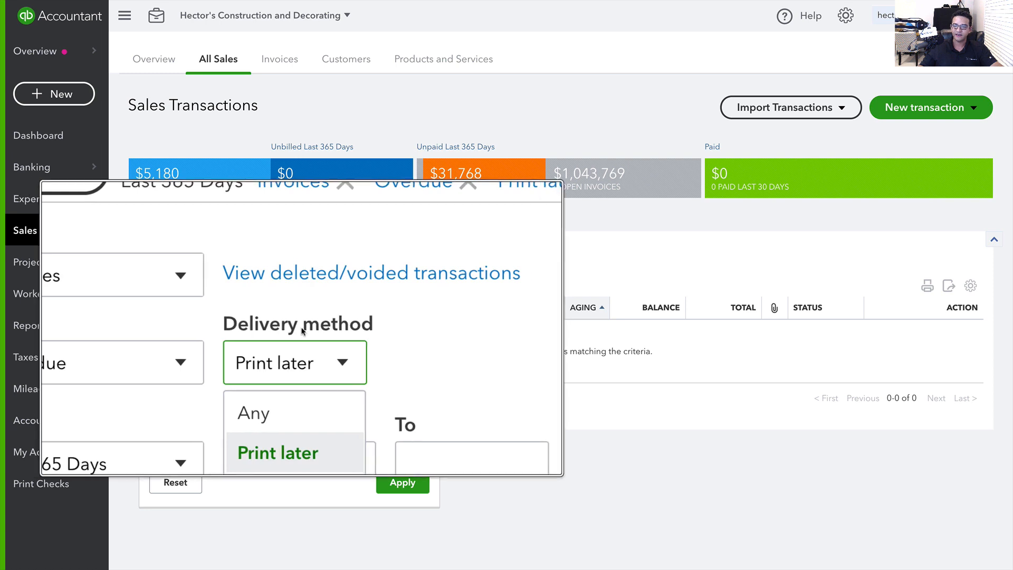
click(294, 410)
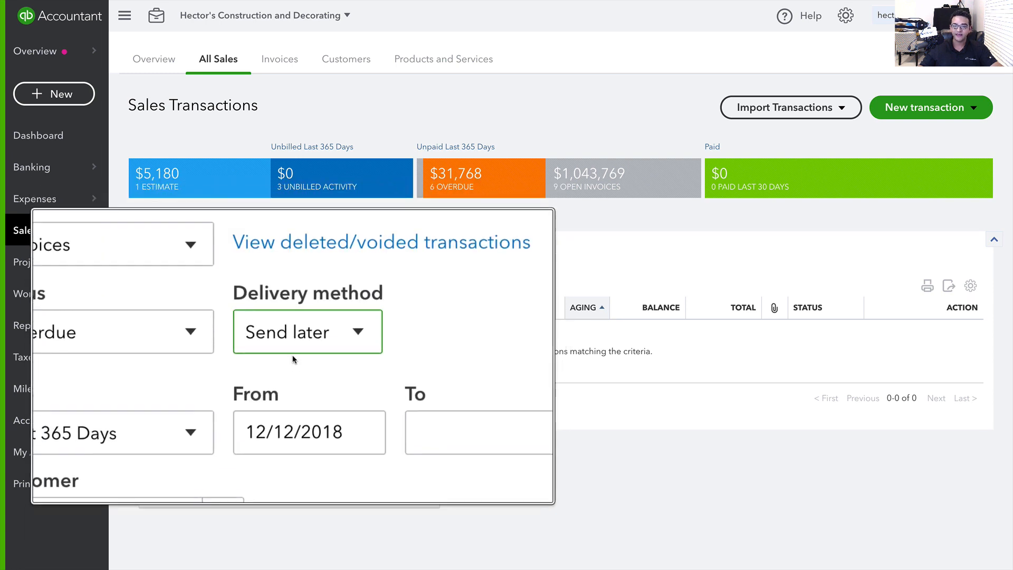
click(398, 481)
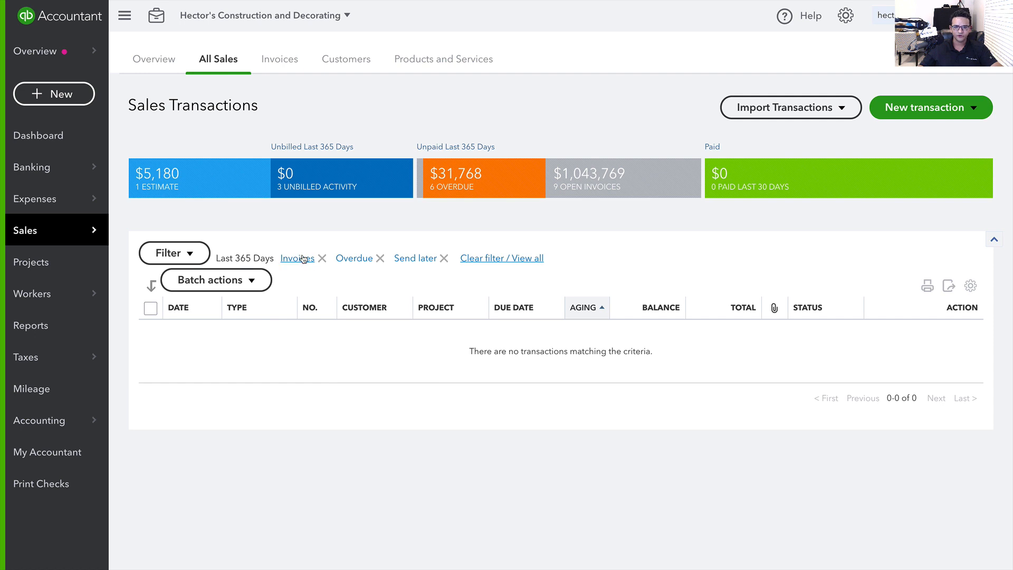
Set the date filter to a Custom range starting 01/01/2019 and apply it
click(198, 256)
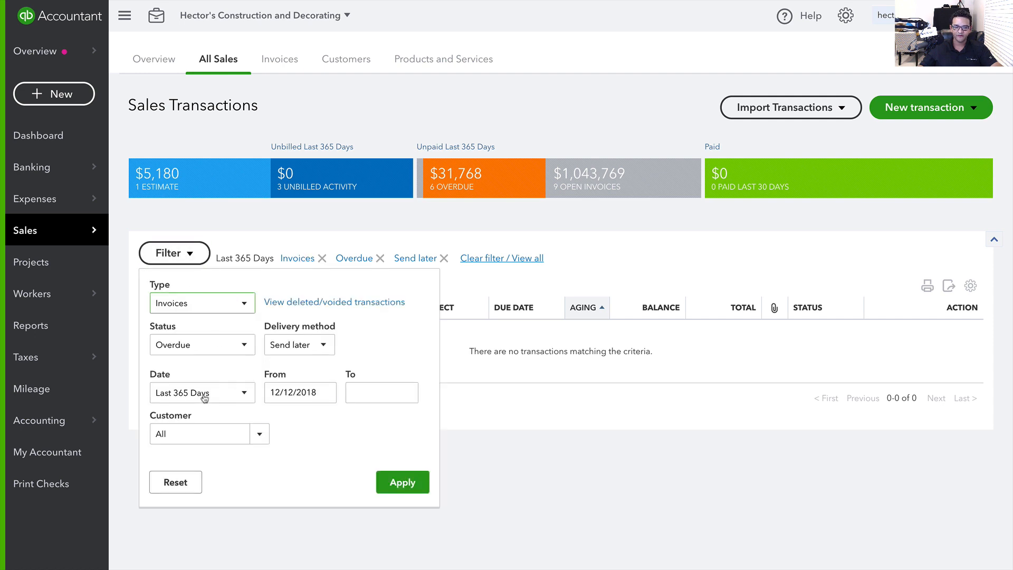
click(241, 397)
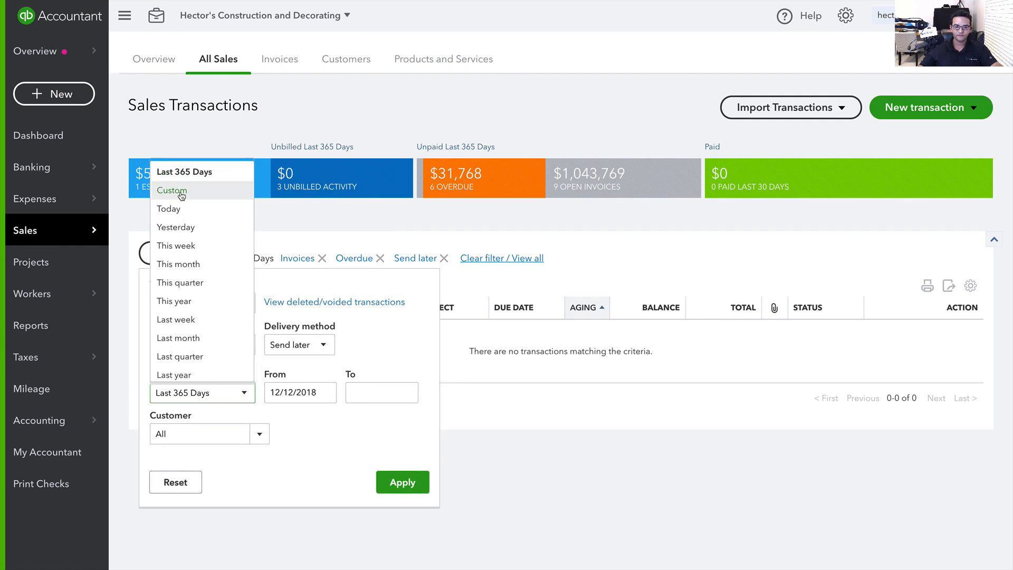
click(181, 191)
click(280, 390)
text(010)
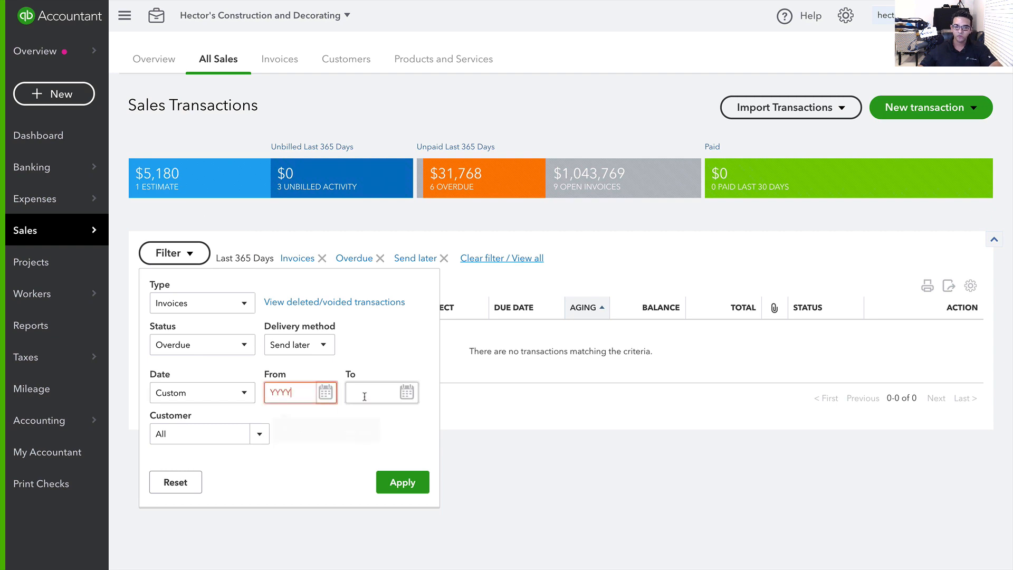
text(12019)
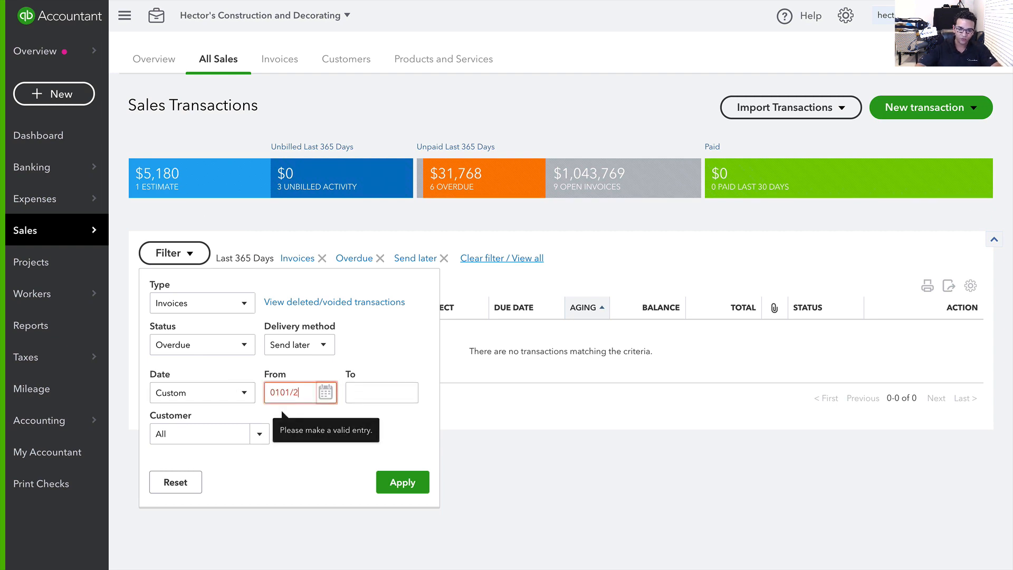
key(Tab)
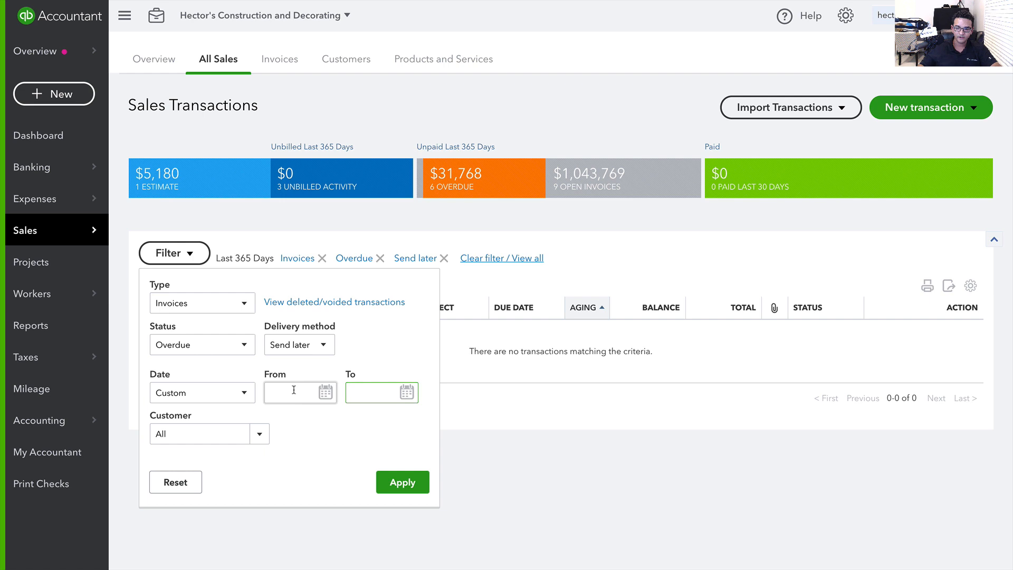
click(402, 482)
Reopen the filter's delivery method choices
click(193, 273)
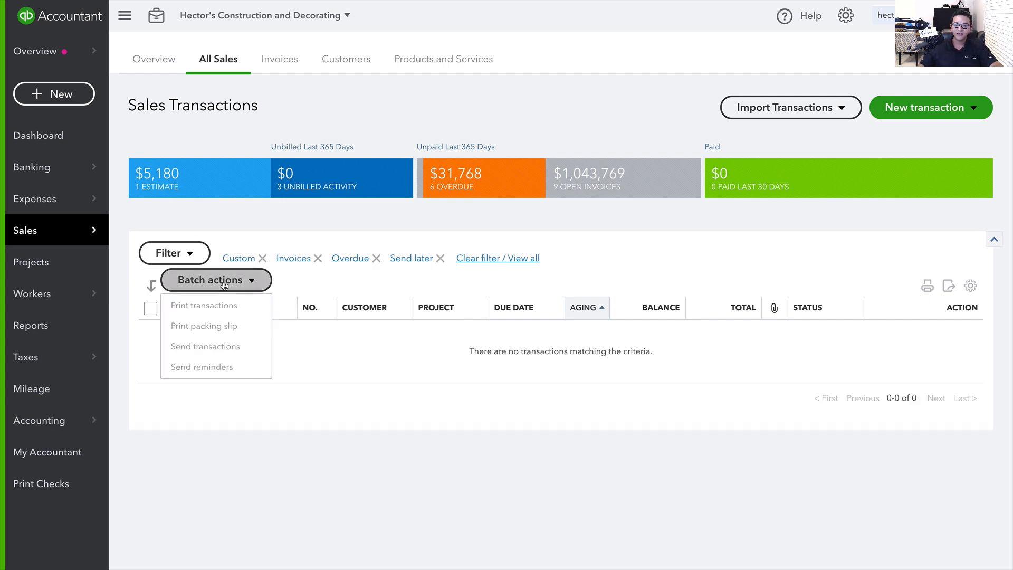
click(176, 253)
click(310, 344)
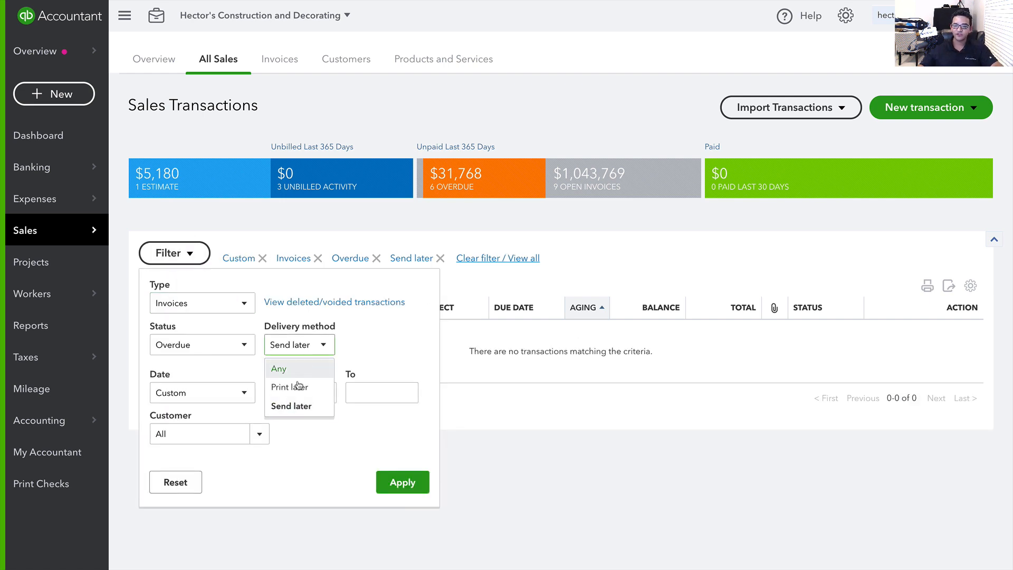
Remove the Overdue status filter, then open and save invoice 1082 for Assembly Build
click(377, 258)
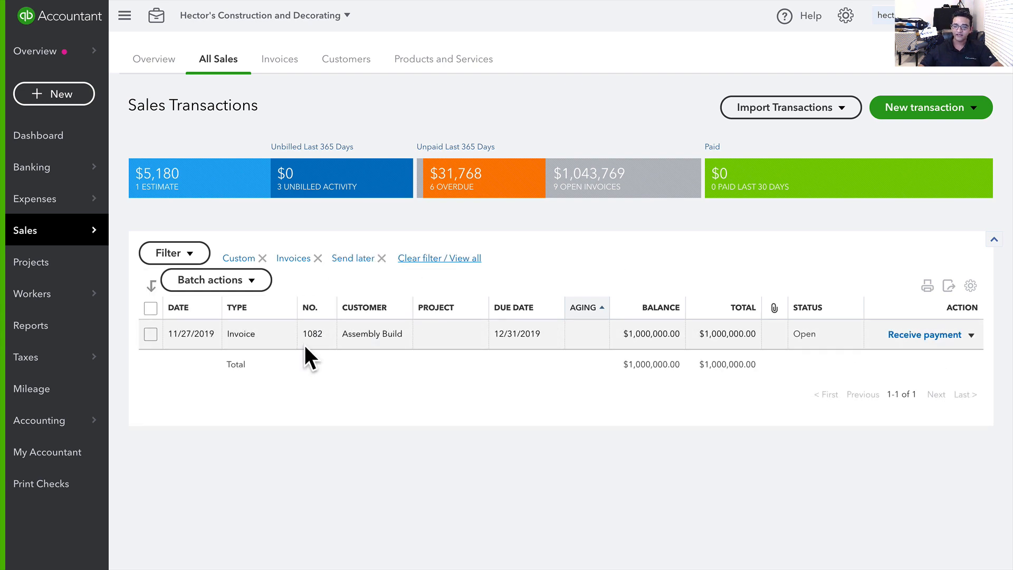
click(371, 335)
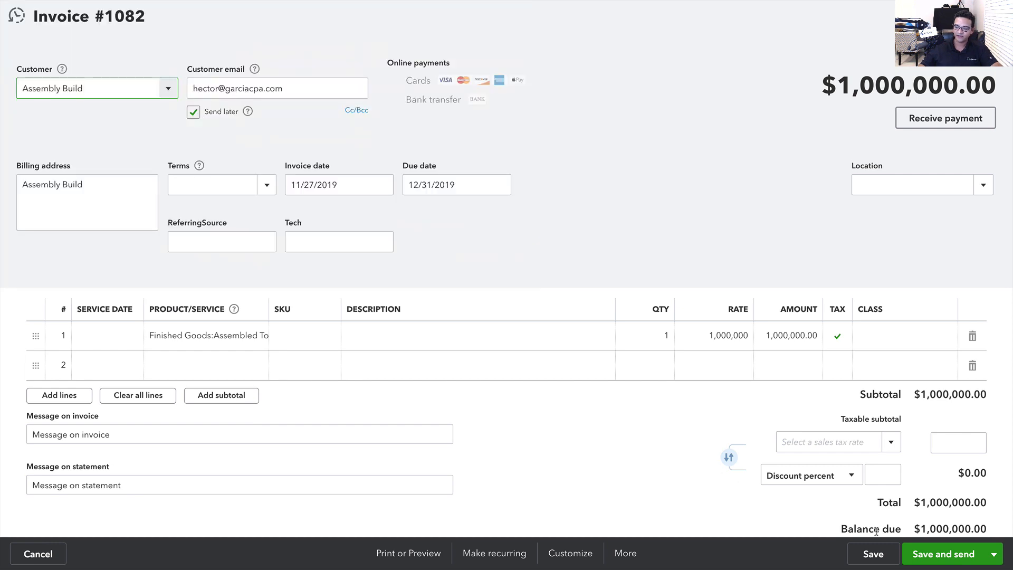
click(874, 553)
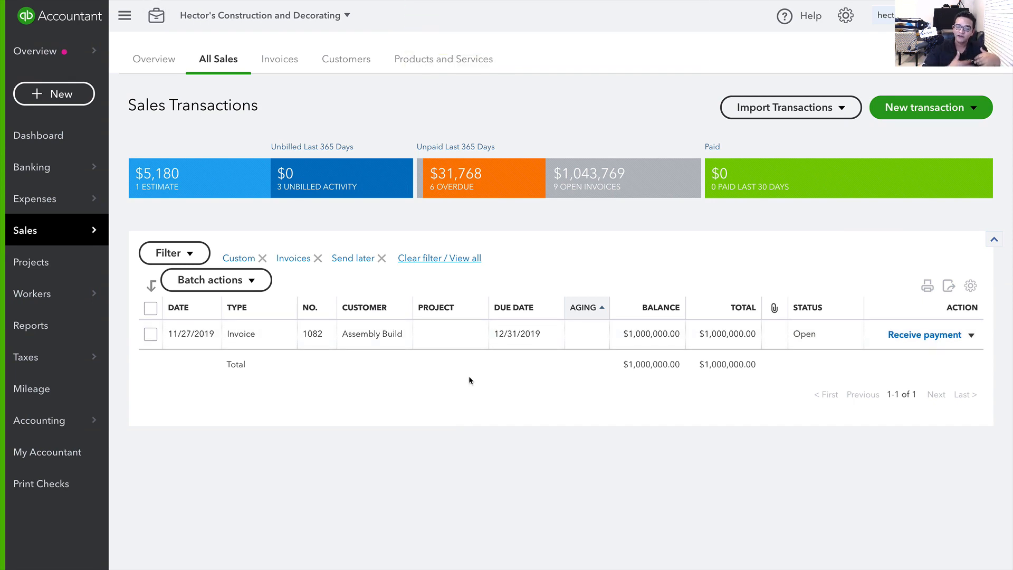
Tick invoice 1082, view the batch actions list, then dismiss it and untick the row
click(144, 335)
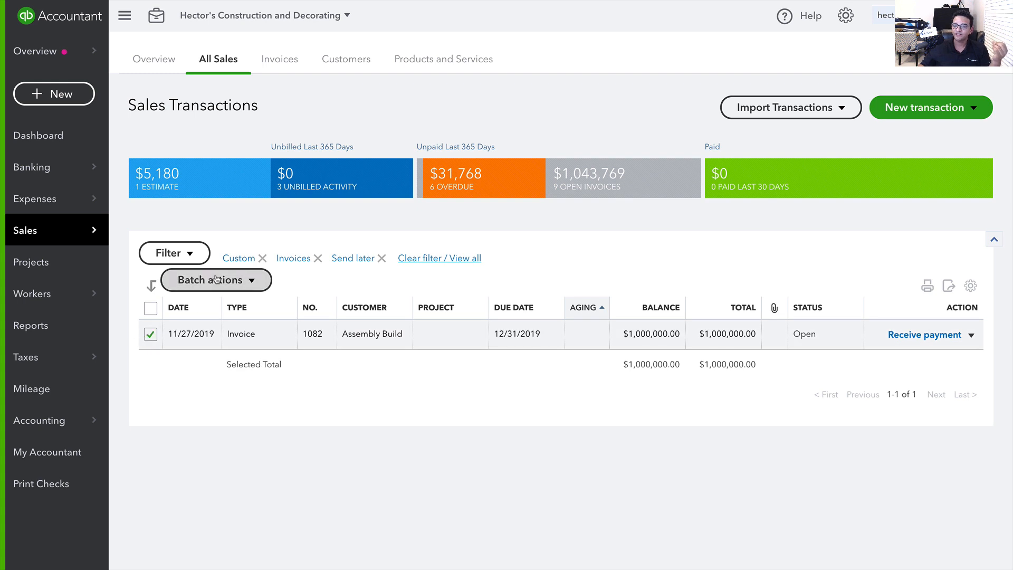
click(216, 278)
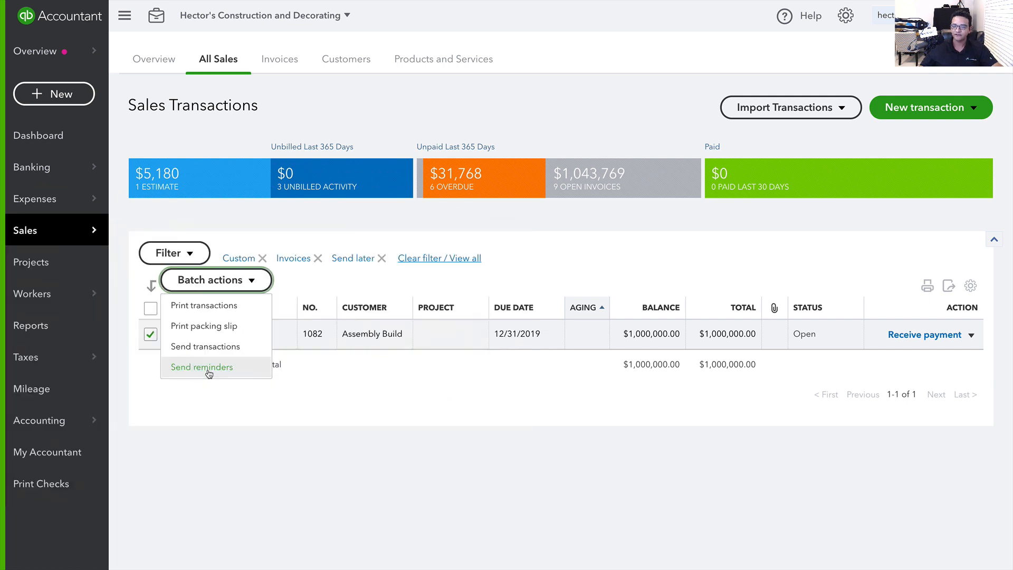
click(268, 417)
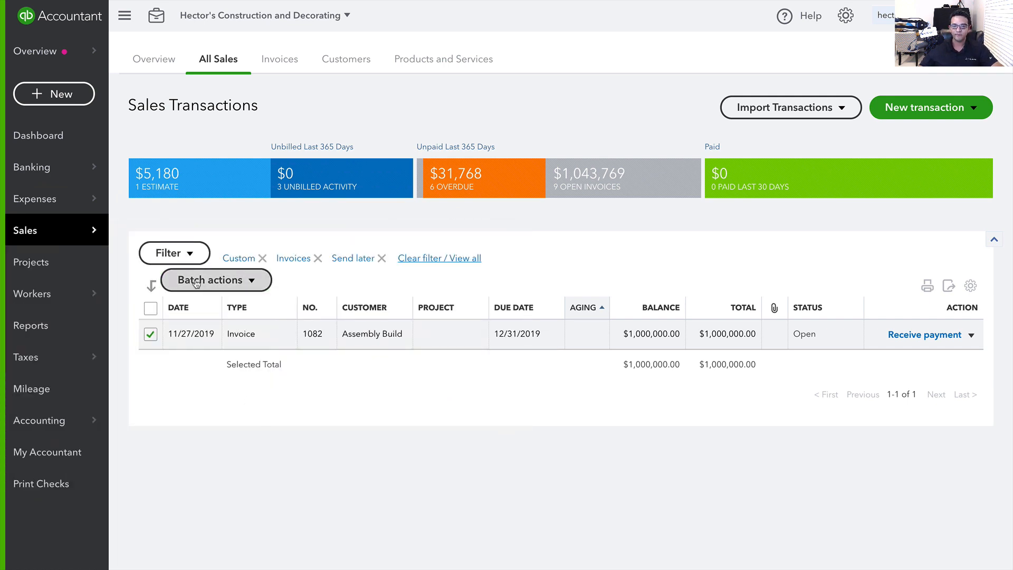
click(150, 335)
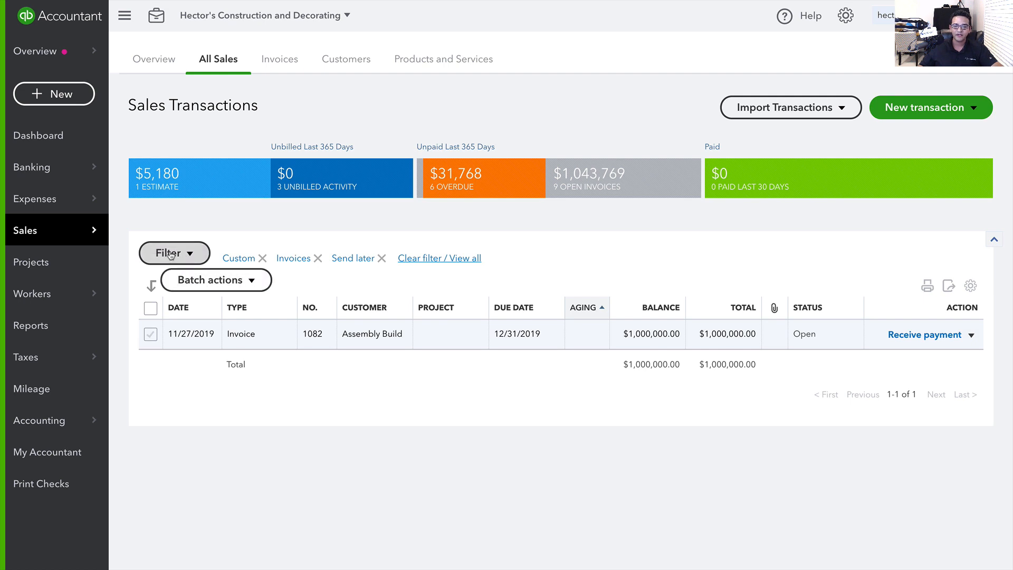
Reset the delivery method filter to Any and sort the sales list by customer
click(180, 256)
click(300, 345)
click(278, 369)
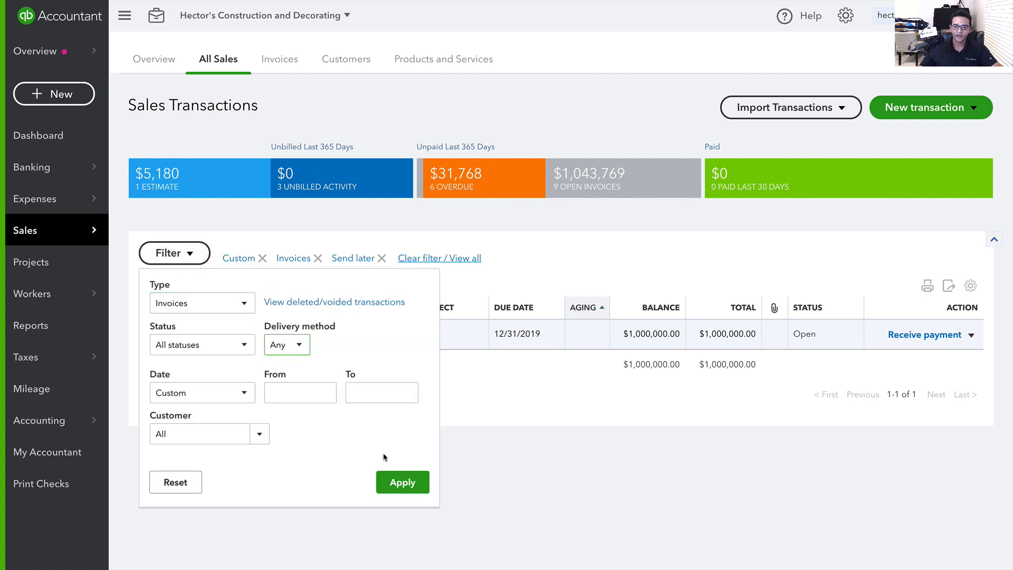
click(402, 482)
scroll(326, 286, down, 1)
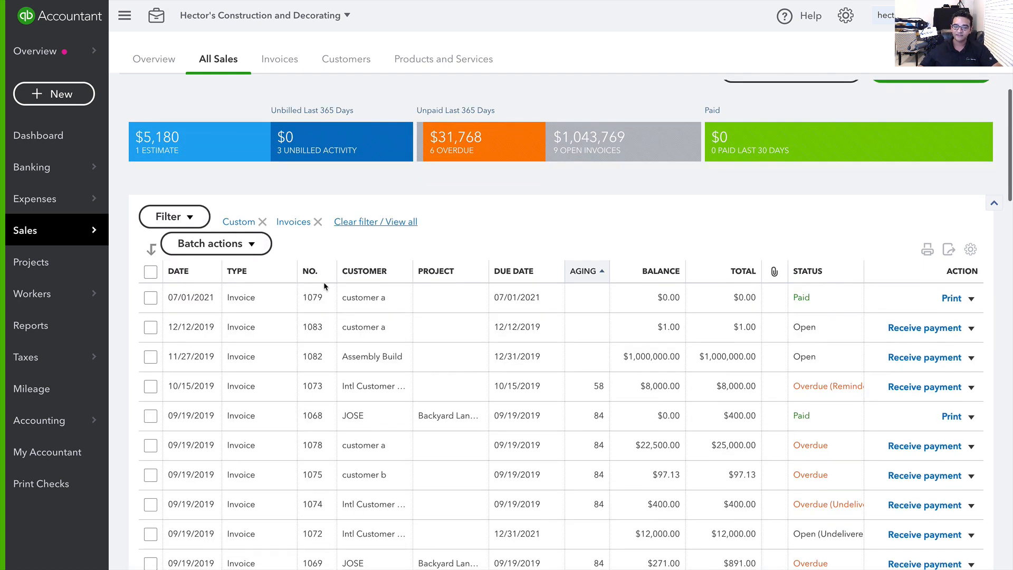
click(350, 272)
scroll(483, 277, down, 2)
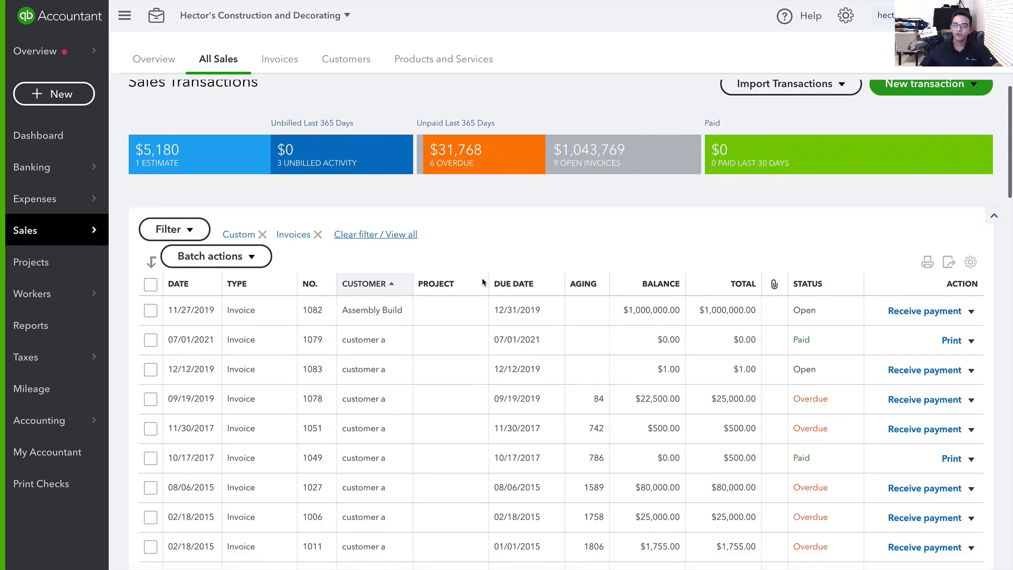
click(211, 158)
Filter the list to customer a and tick all listed invoices
click(174, 136)
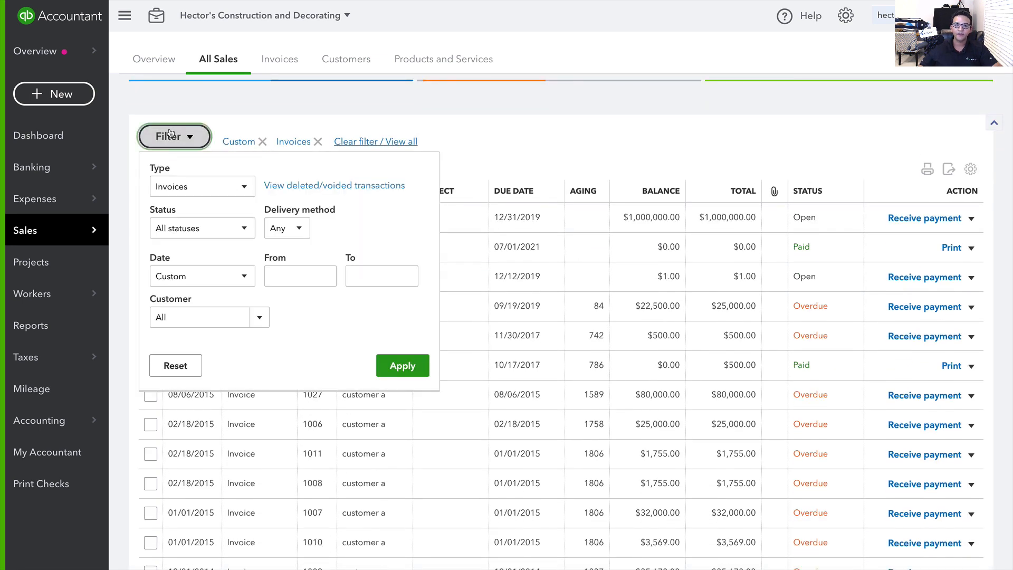
click(186, 322)
text(C)
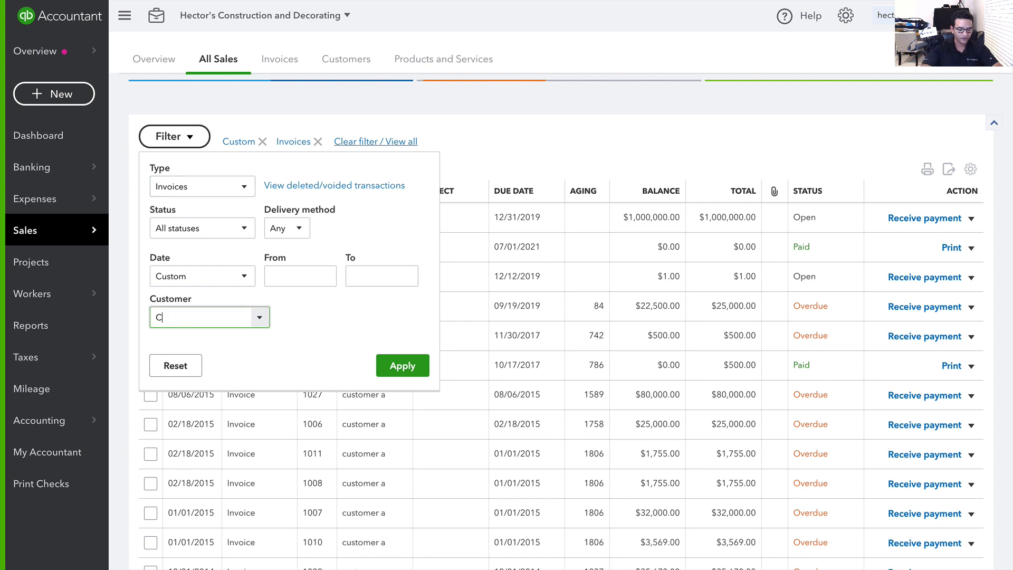
text(ustomer a)
key(Return)
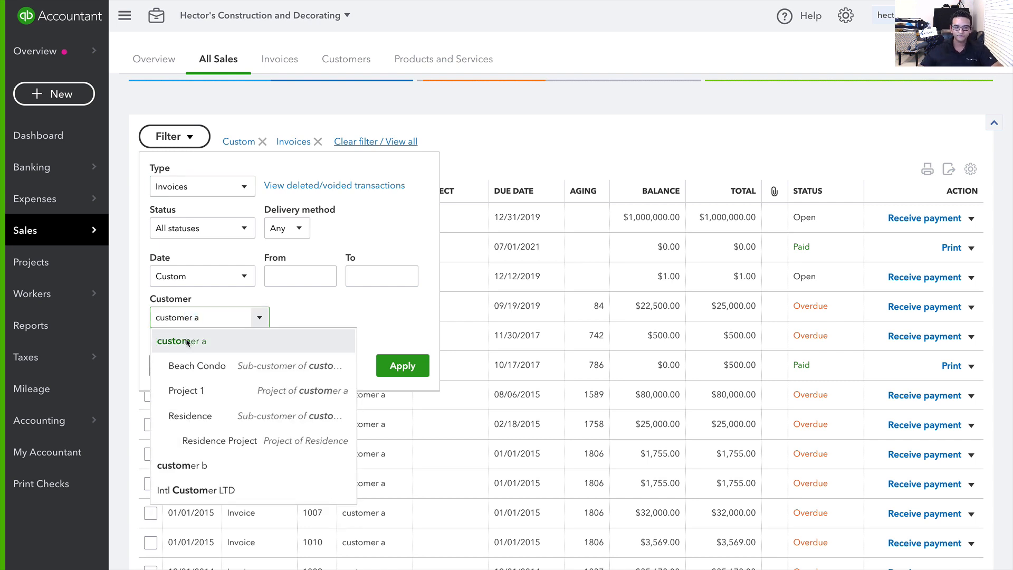
click(402, 366)
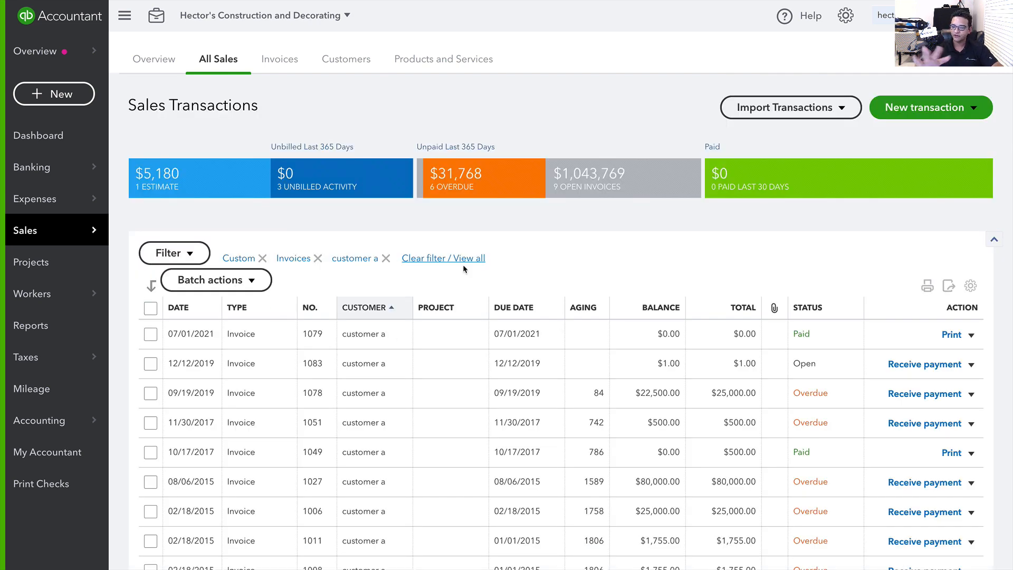
click(150, 309)
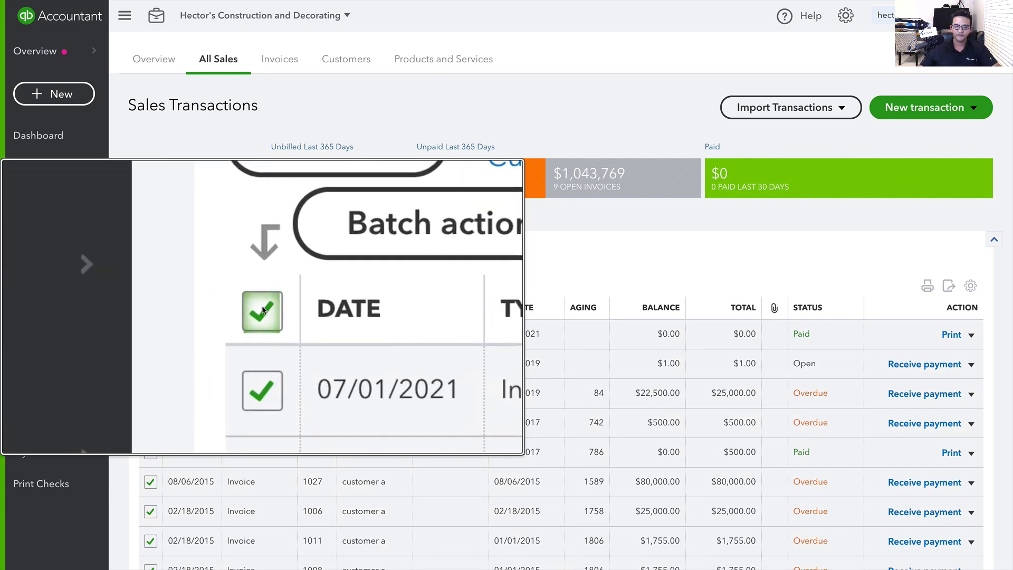
Limit the status to Open, tick all of customer a's open invoices, and open Batch actions
click(174, 253)
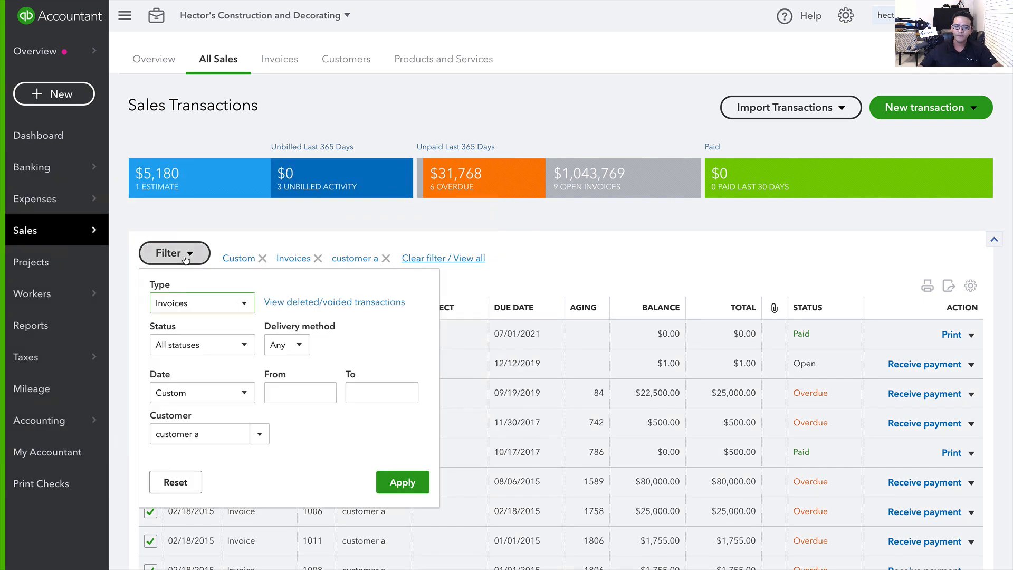
click(194, 346)
click(178, 390)
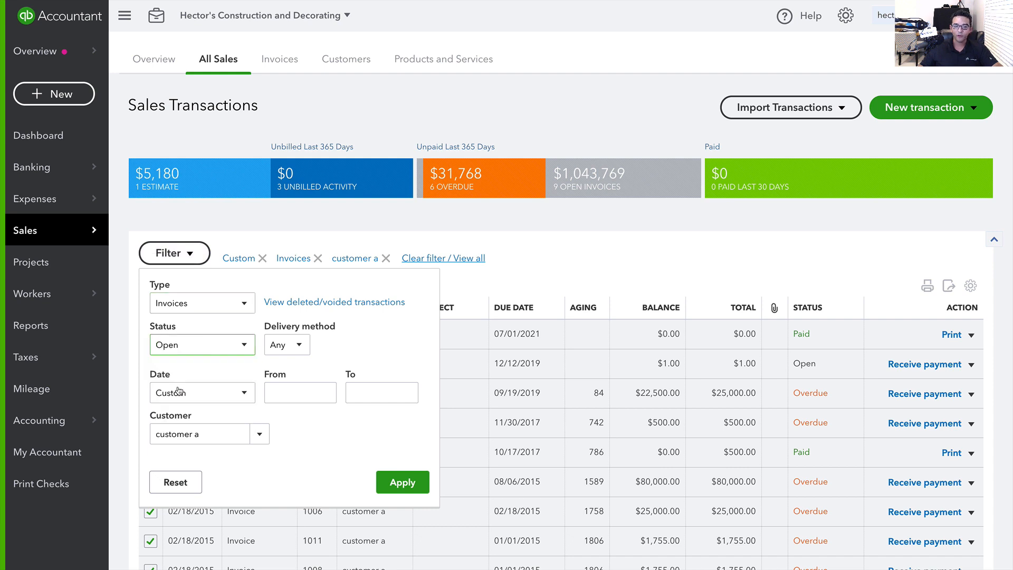
click(401, 482)
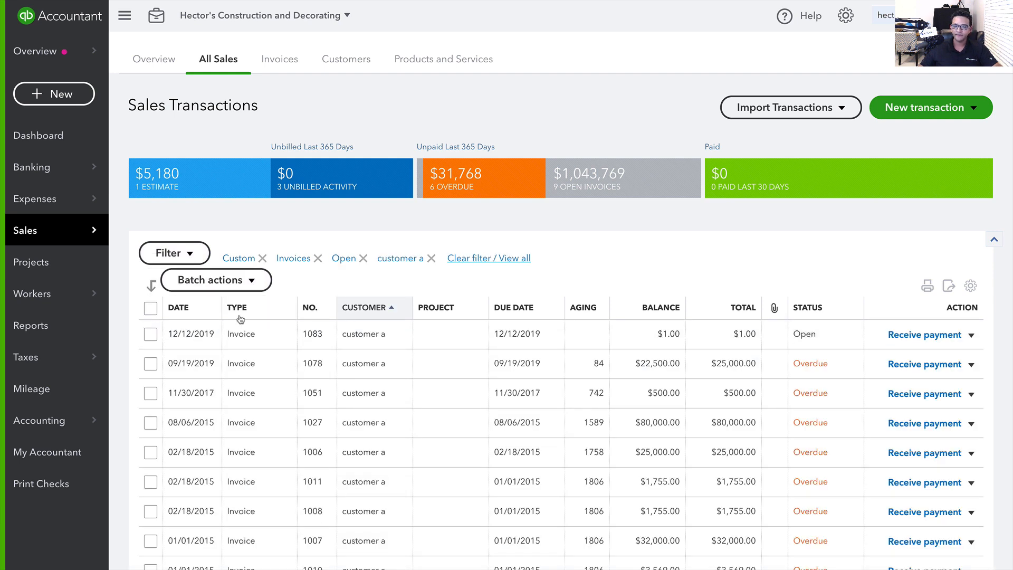
click(151, 308)
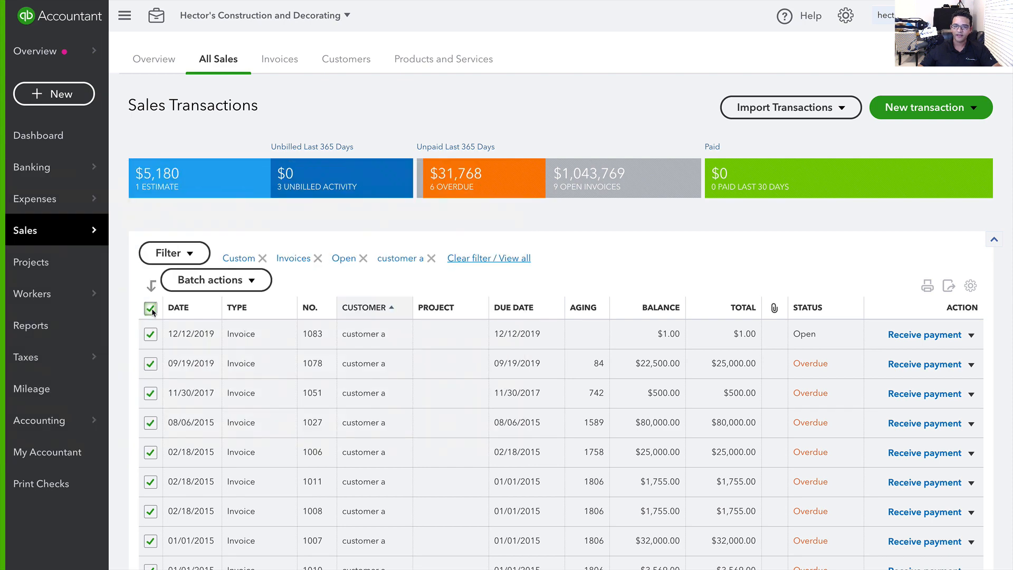
click(204, 284)
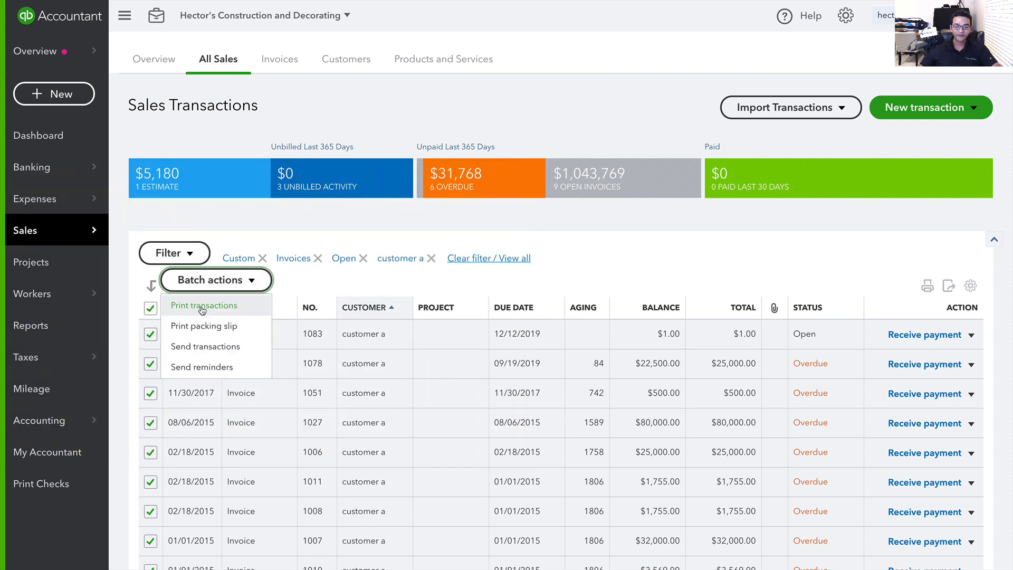
Batch-print the ticked invoices to a 22-page PDF, review and close it, and advance the slides
click(202, 311)
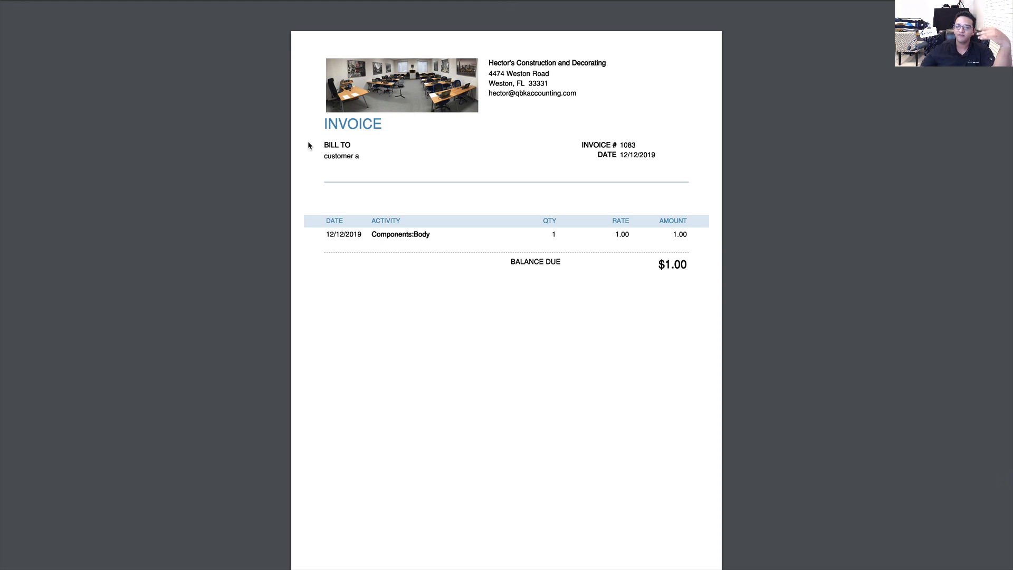
scroll(435, 239, down, 15)
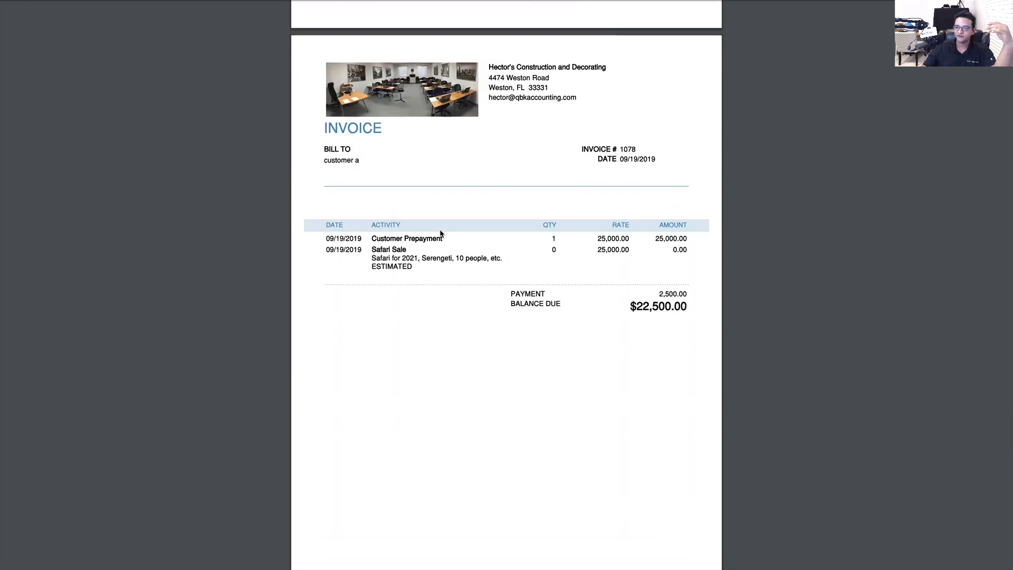
scroll(436, 244, down, 15)
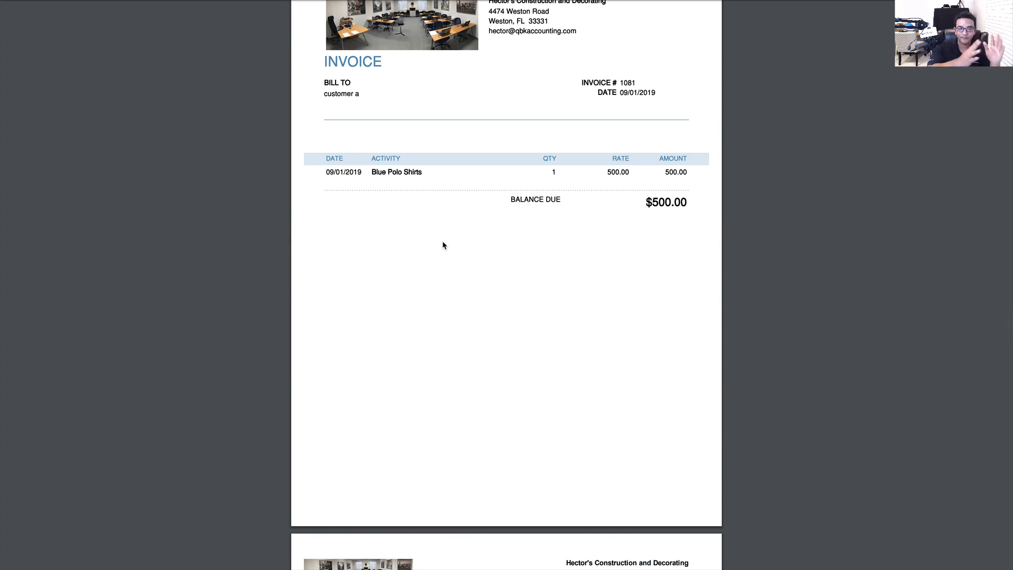
scroll(443, 245, down, 15)
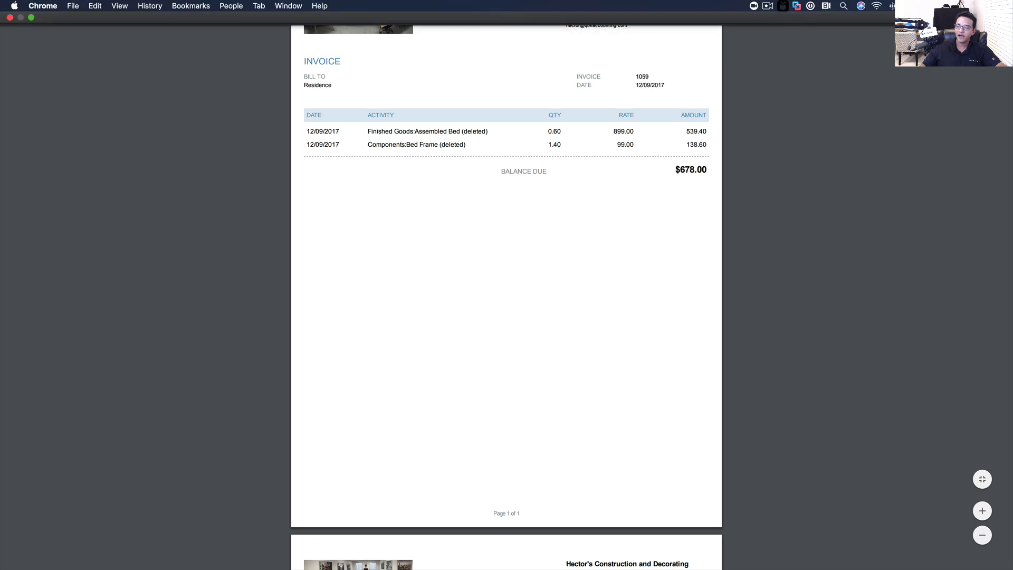
click(9, 18)
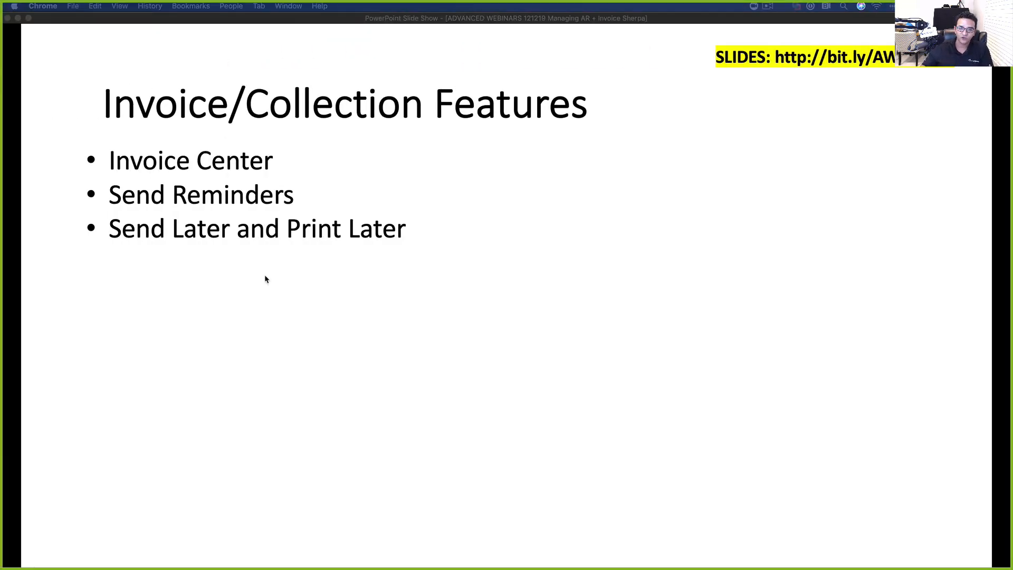
click(265, 275)
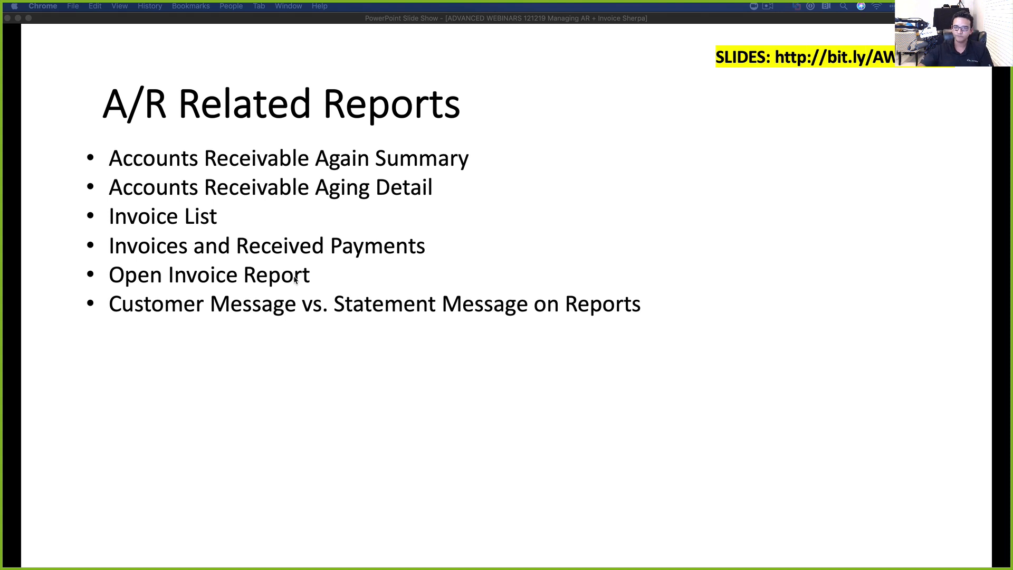
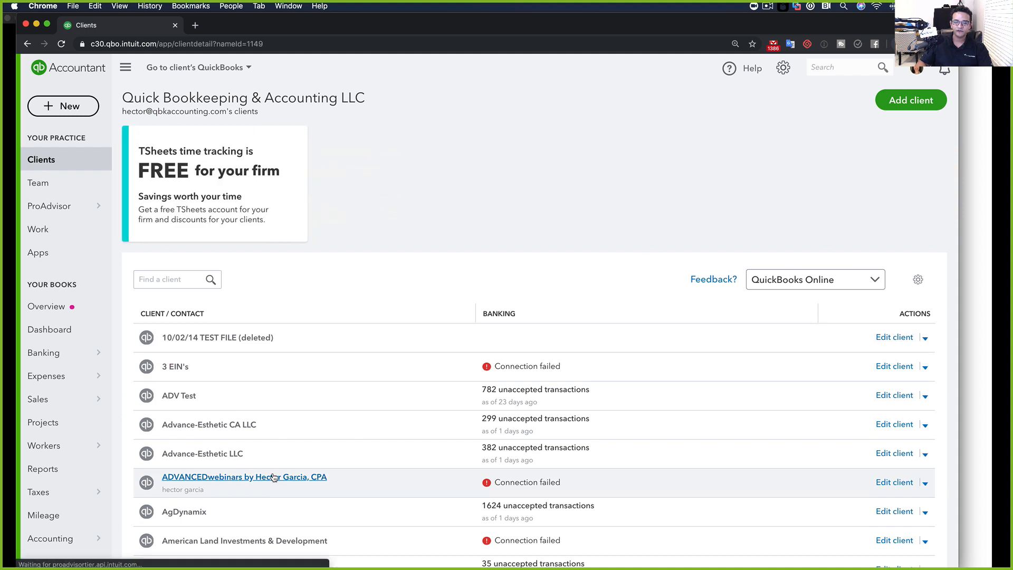
Open the client's company books and bring up the Assembly Build customer record with its transaction list
click(249, 148)
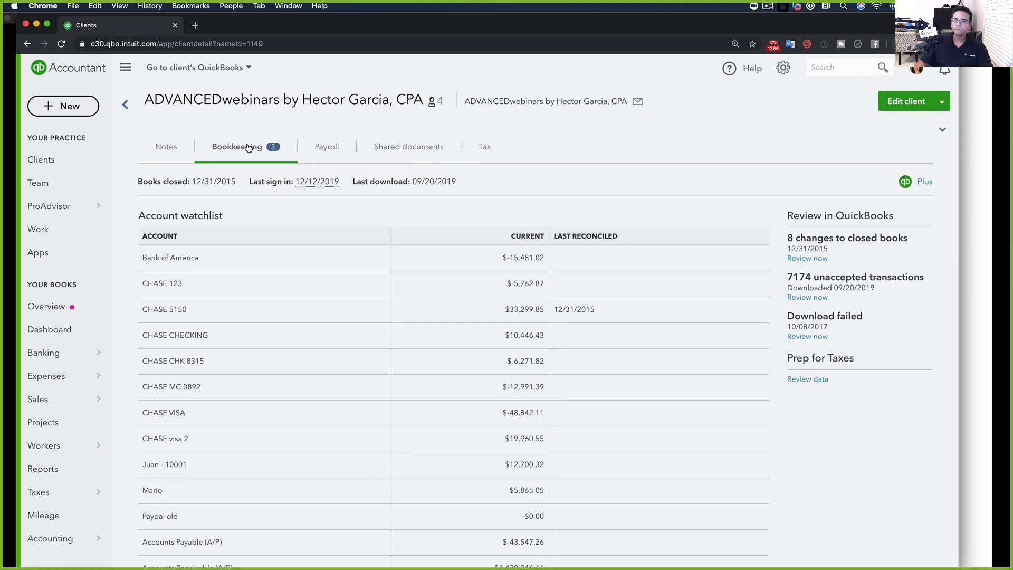
click(925, 185)
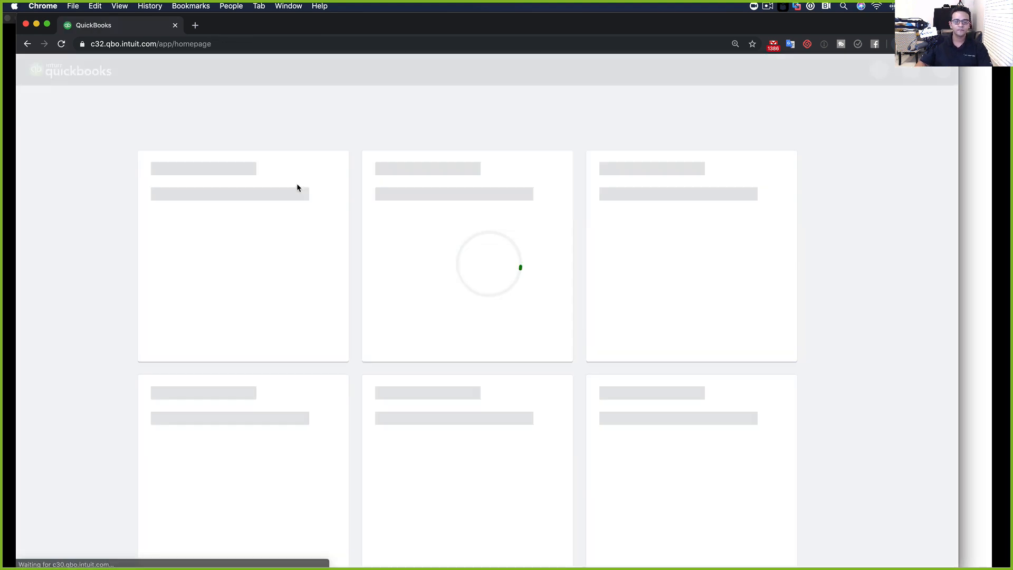
mouse_move(42, 285)
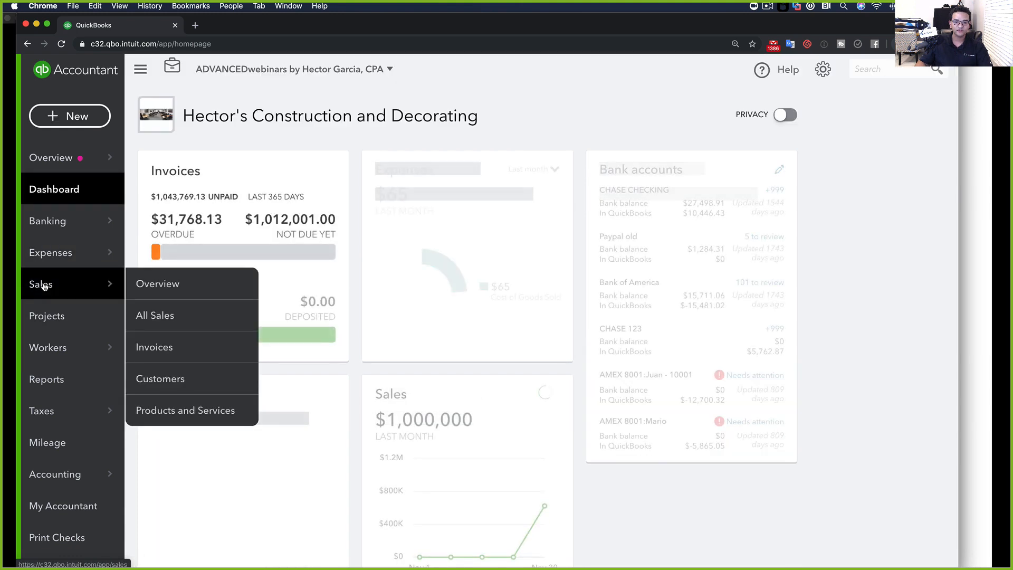
click(146, 379)
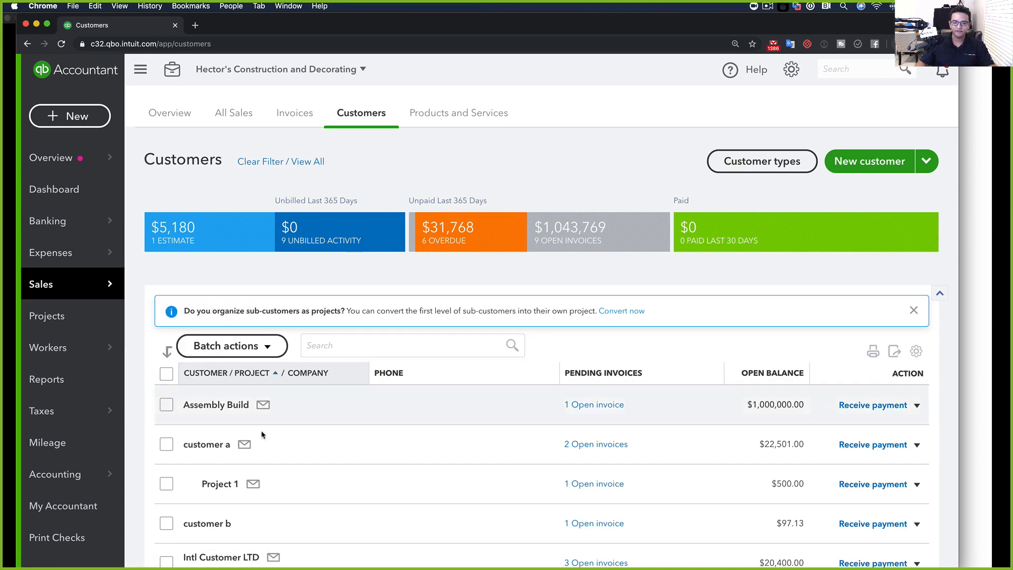
scroll(232, 444, down, 1)
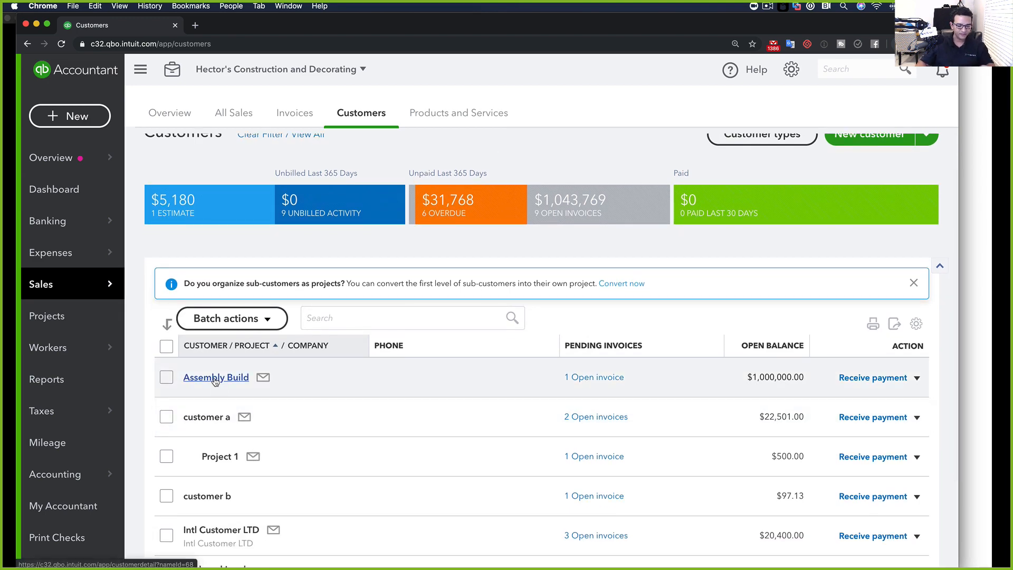
click(217, 382)
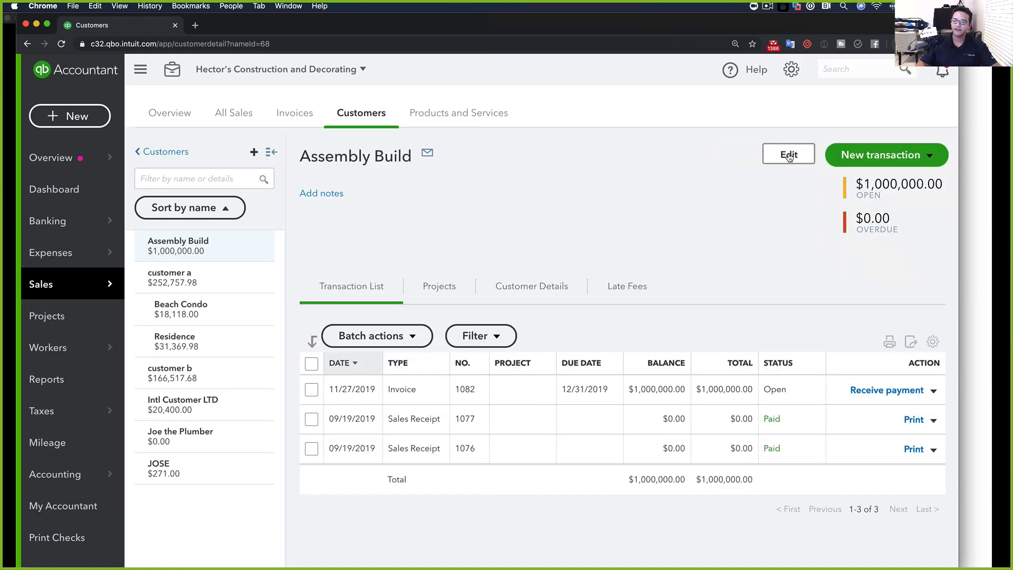
Set Assembly Build's preferred delivery method to Send later under Payment and billing, and save
click(789, 155)
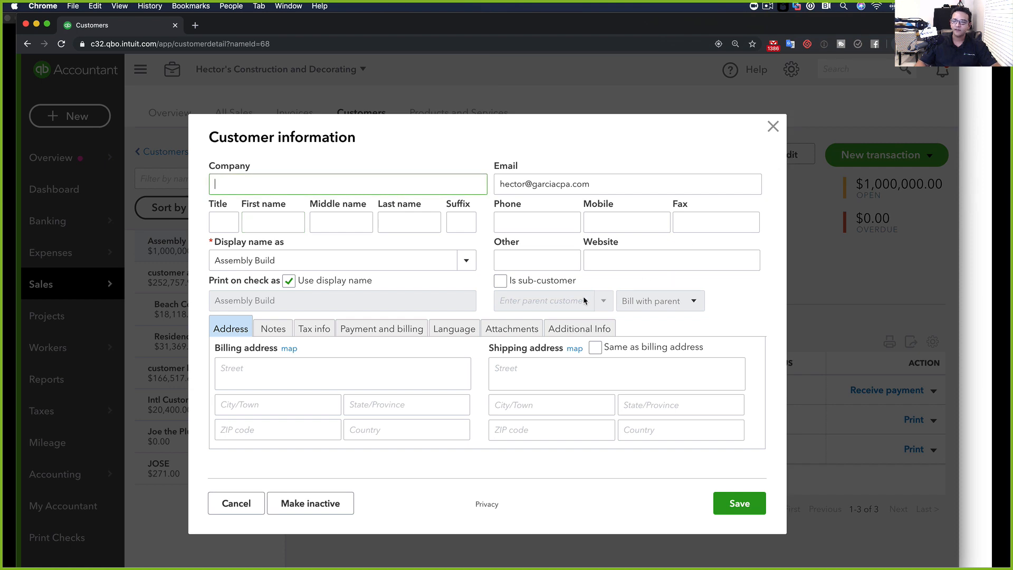
click(286, 331)
click(313, 329)
click(406, 335)
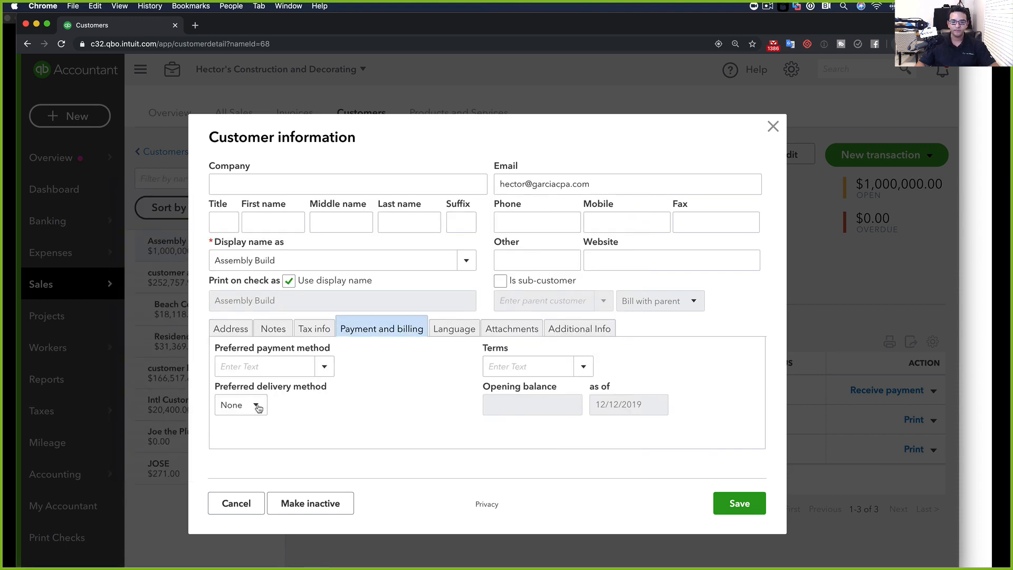
click(257, 406)
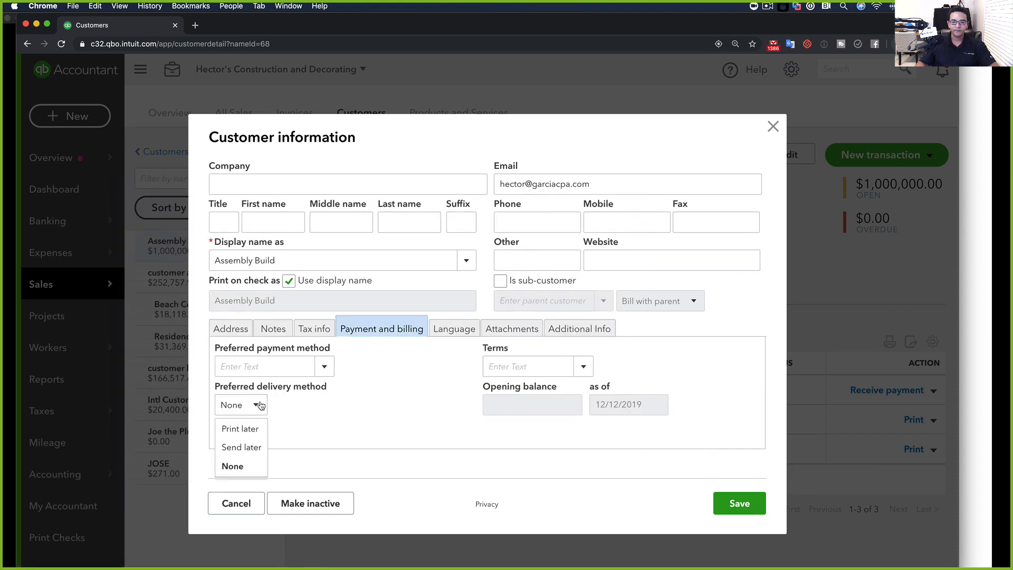
click(238, 428)
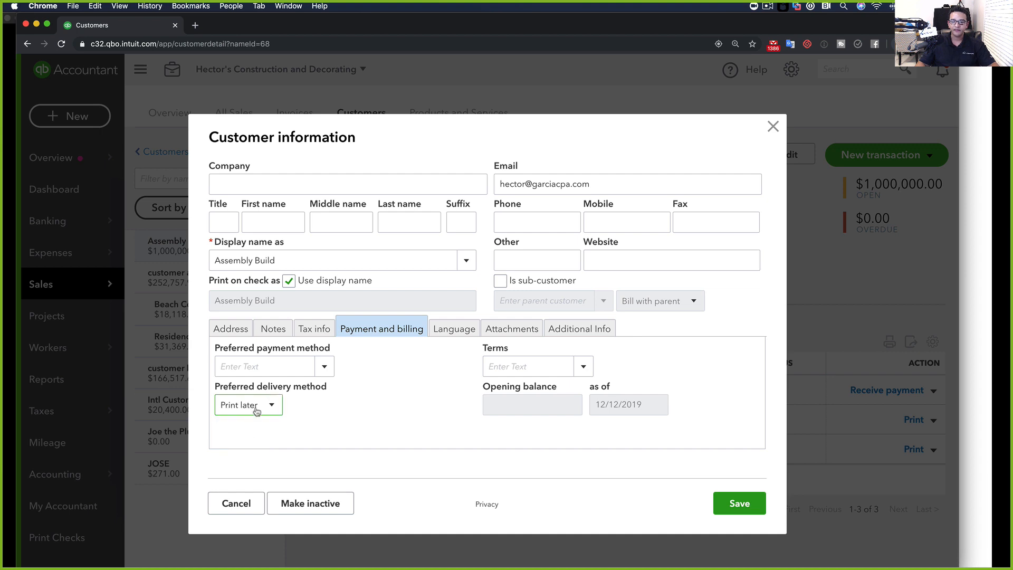
click(252, 407)
click(266, 447)
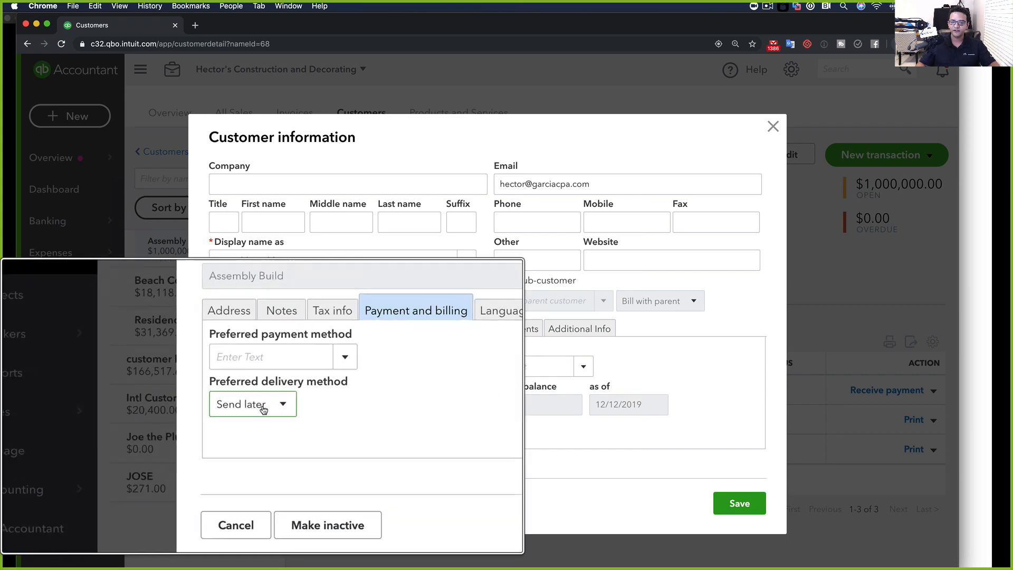
click(719, 499)
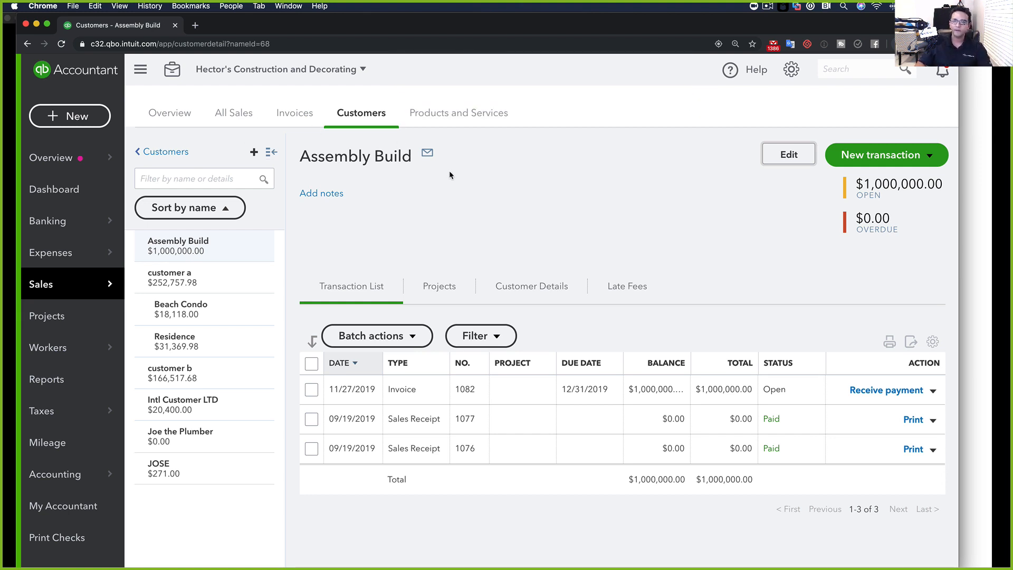
End the slide show on the Invoice/Collection Features slide and take PowerPoint out of full screen
key(super+Tab)
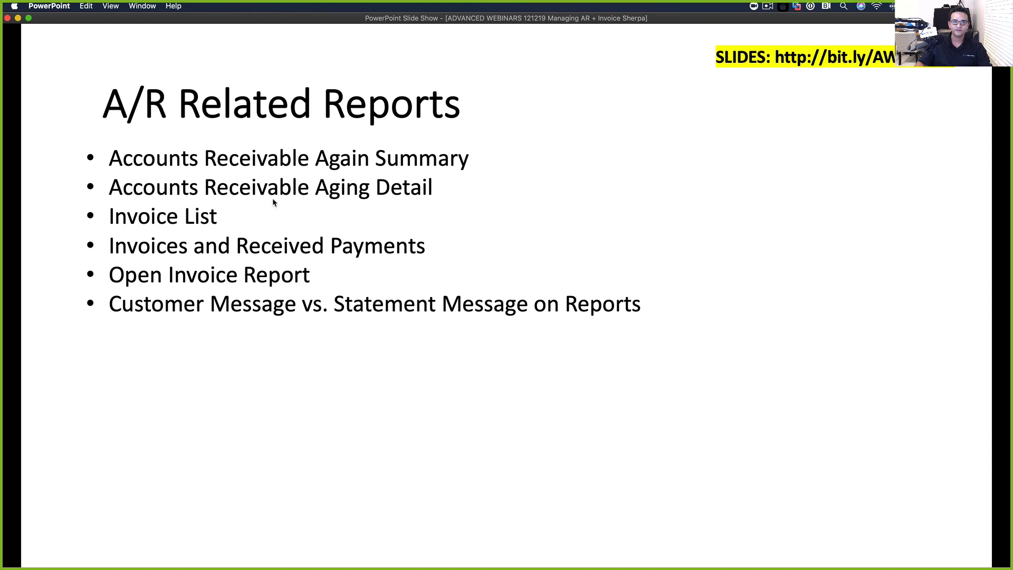
click(29, 19)
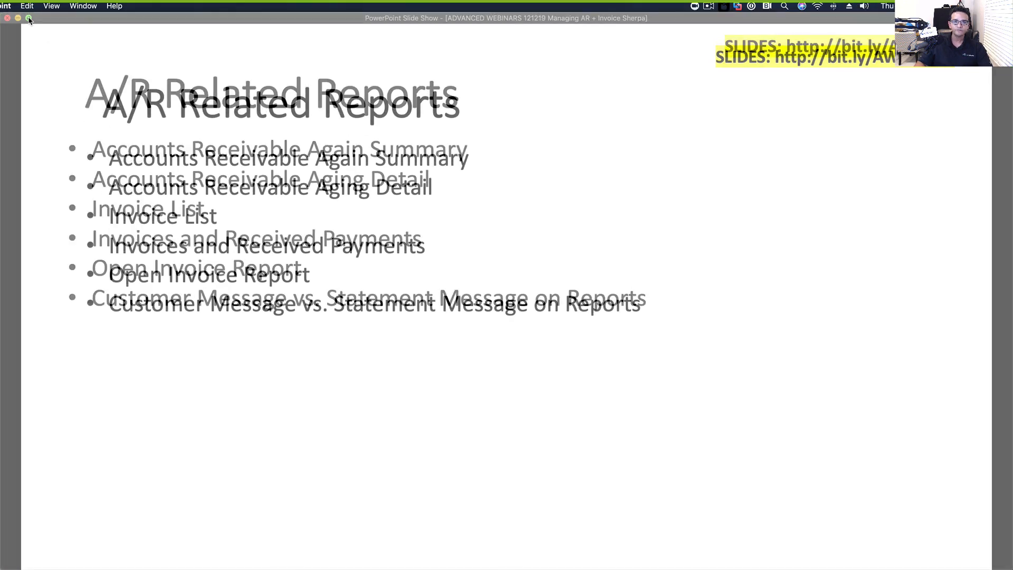
key(super+Tab)
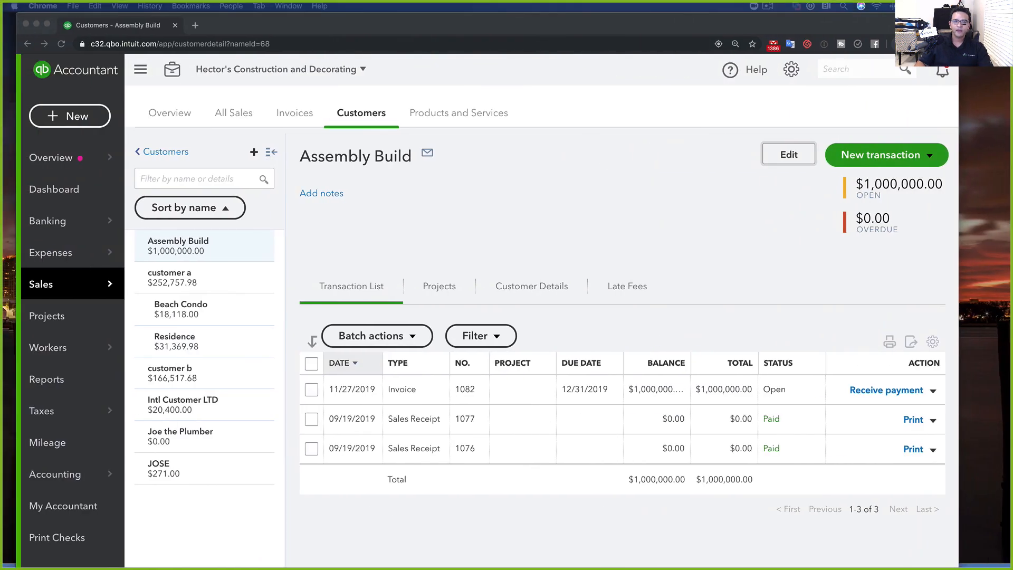
key(super+Tab)
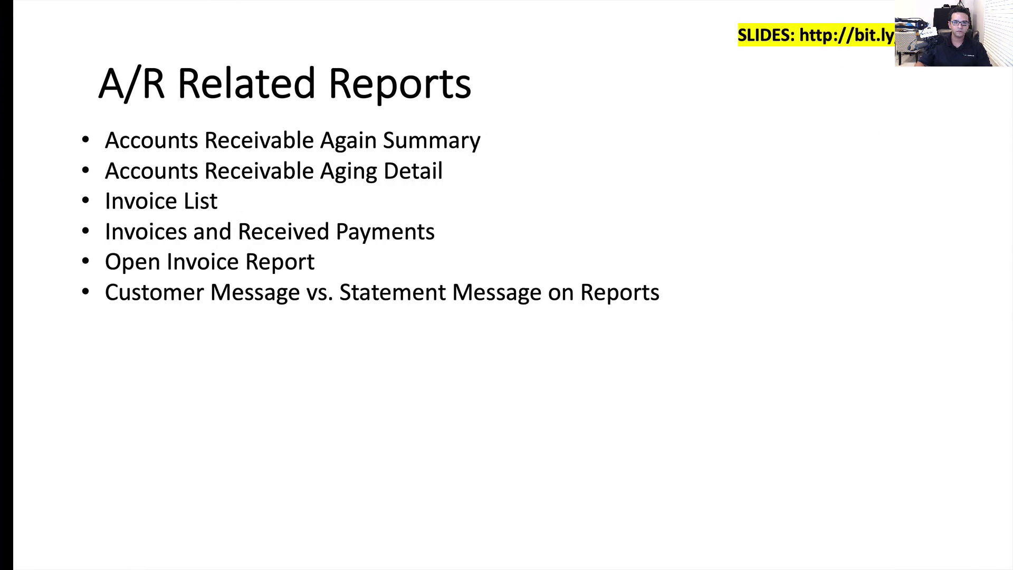
key(Right)
key(Escape)
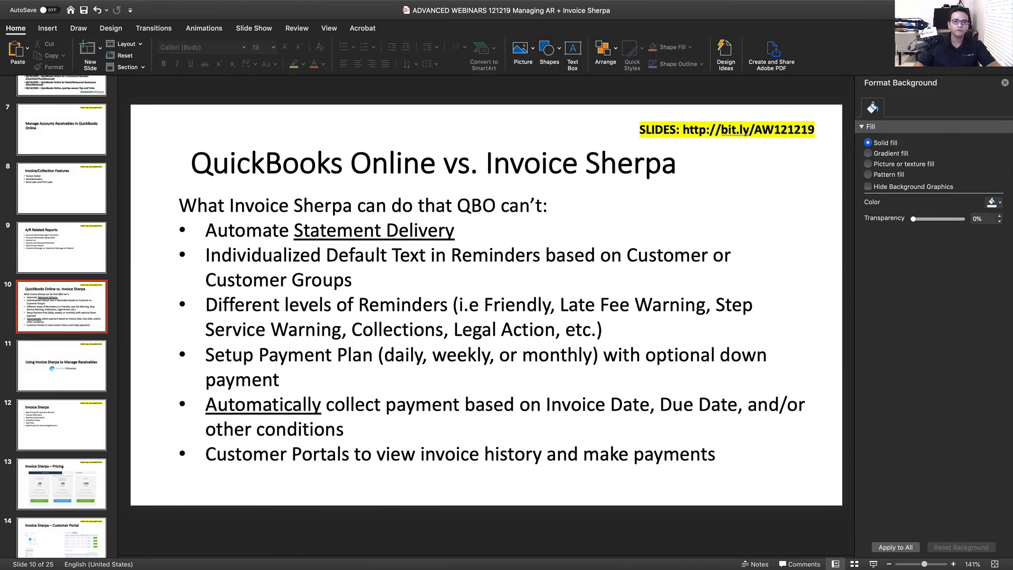
key(Up)
key(Up)
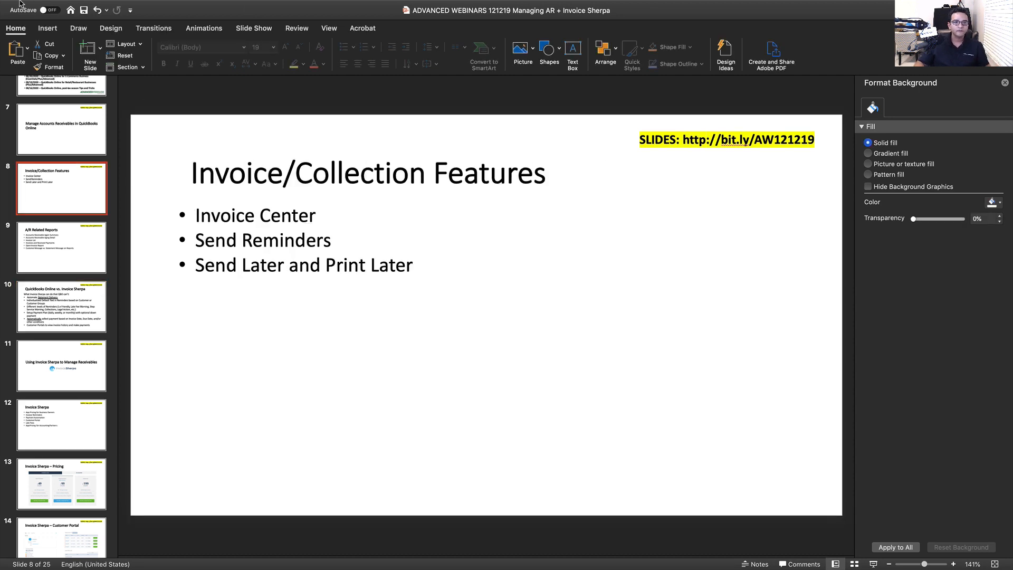
mouse_move(21, 21)
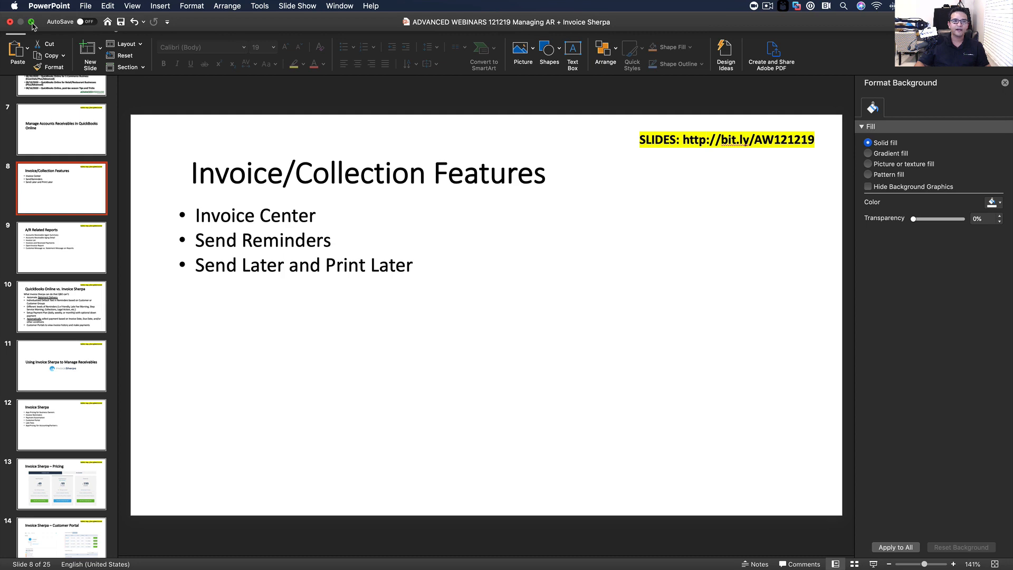
click(33, 22)
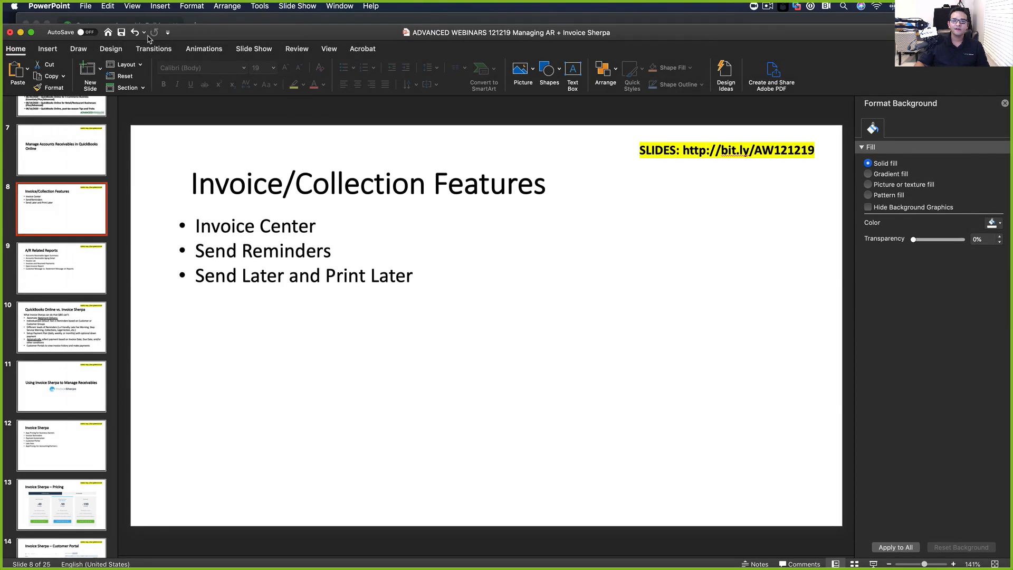
Bring the QuickBooks browser forward and widen its window to both screen edges
key(super+Tab)
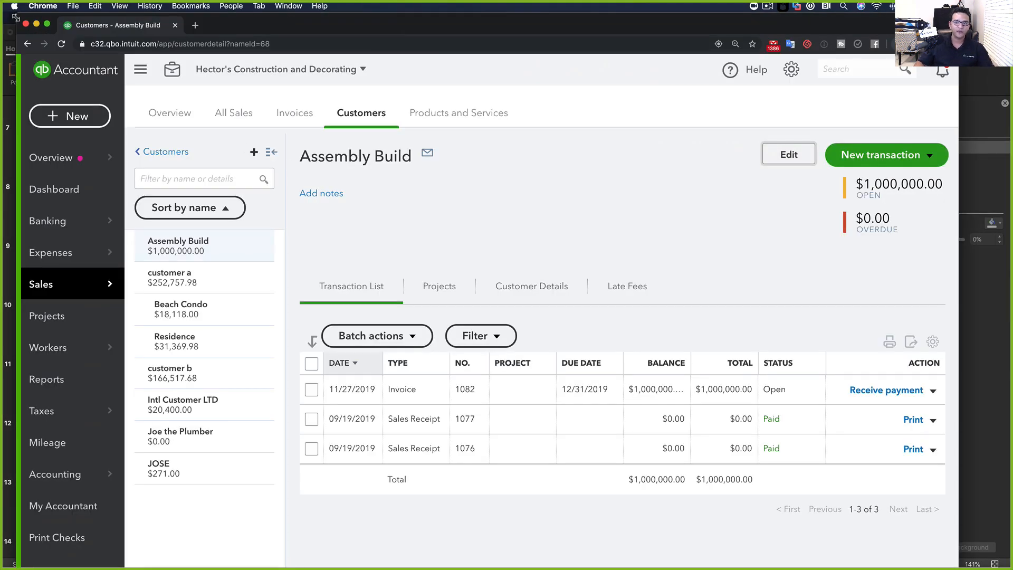
drag(15, 18, 1, 18)
drag(959, 234, 1011, 234)
Open Reports and scroll to Who owes you, listing A/R aging detail, Collections Report and Open Invoices
click(38, 385)
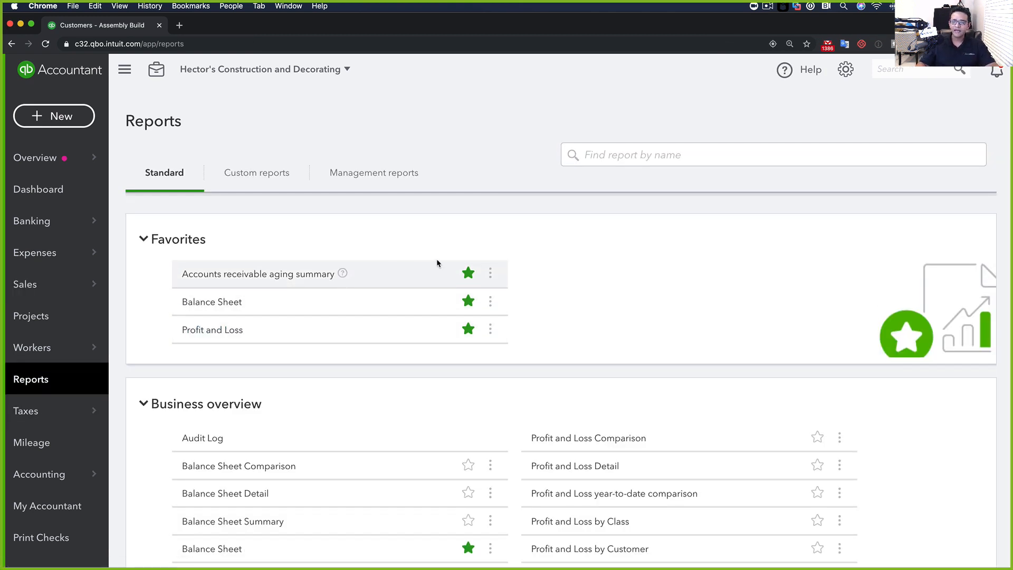
scroll(346, 372, down, 8)
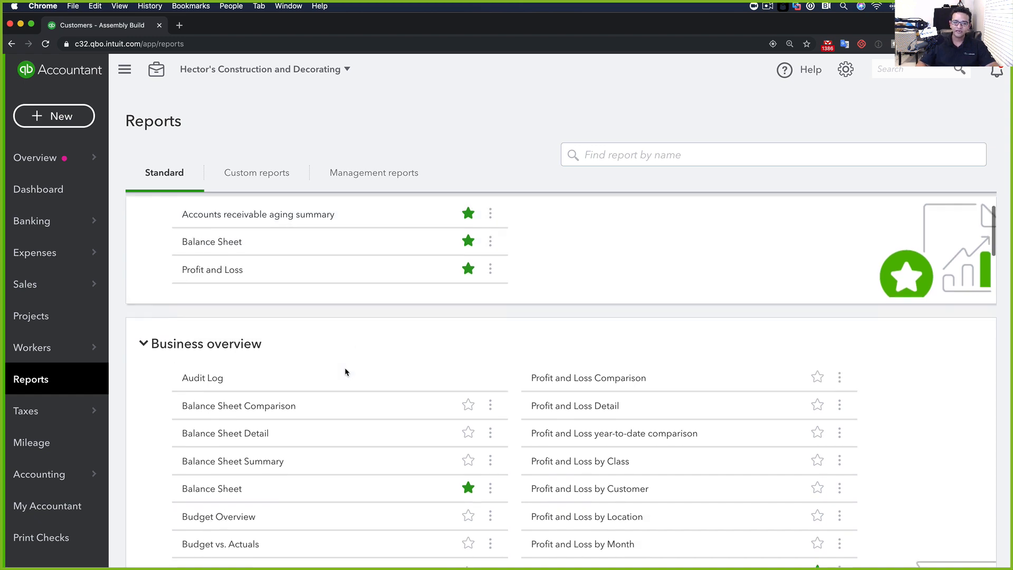
scroll(355, 373, down, 3)
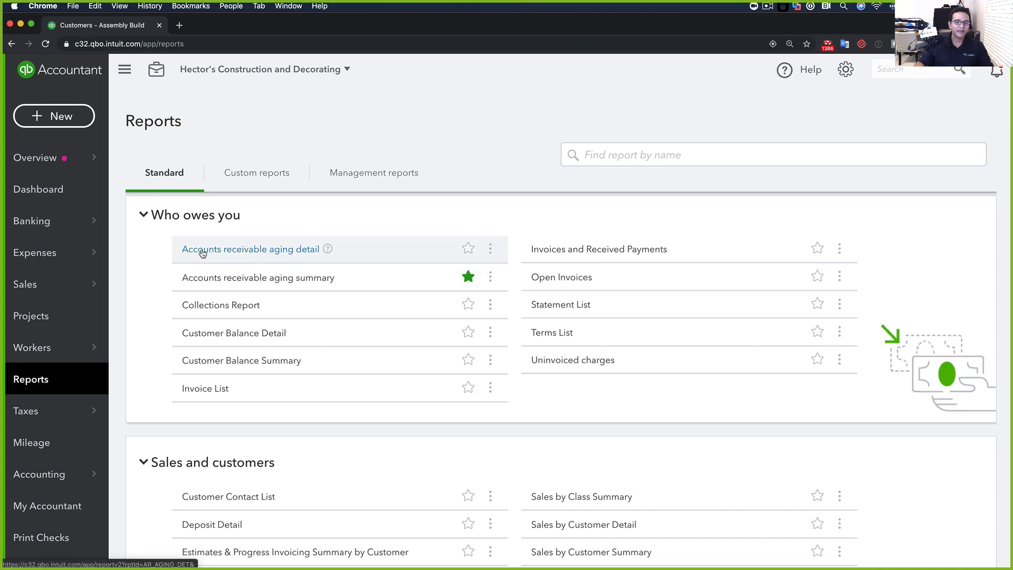
Open A/R Aging Detail, collapse every aging group, then expand Current to show its three invoices
click(246, 253)
scroll(246, 252, down, 4)
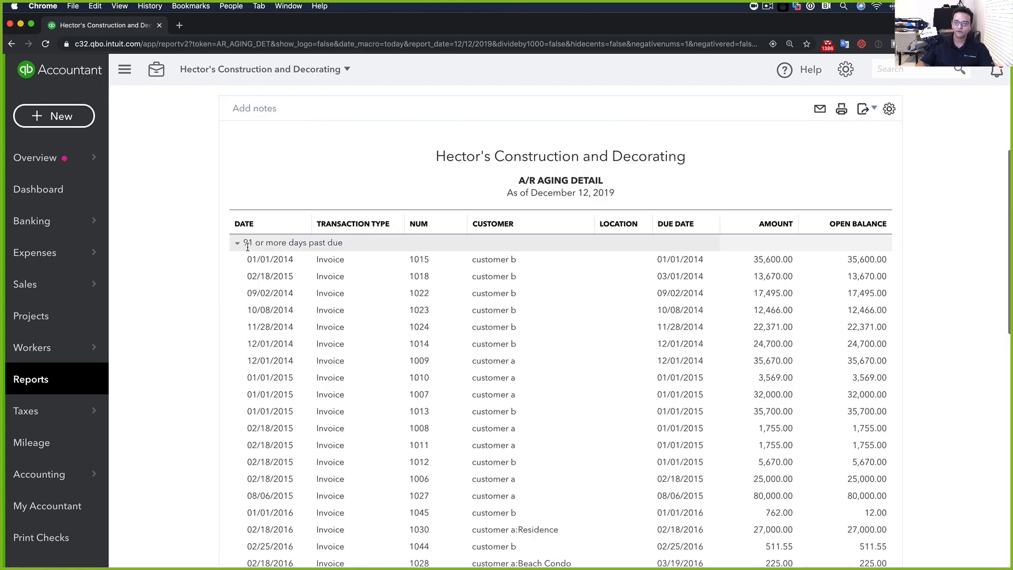
scroll(369, 259, down, 6)
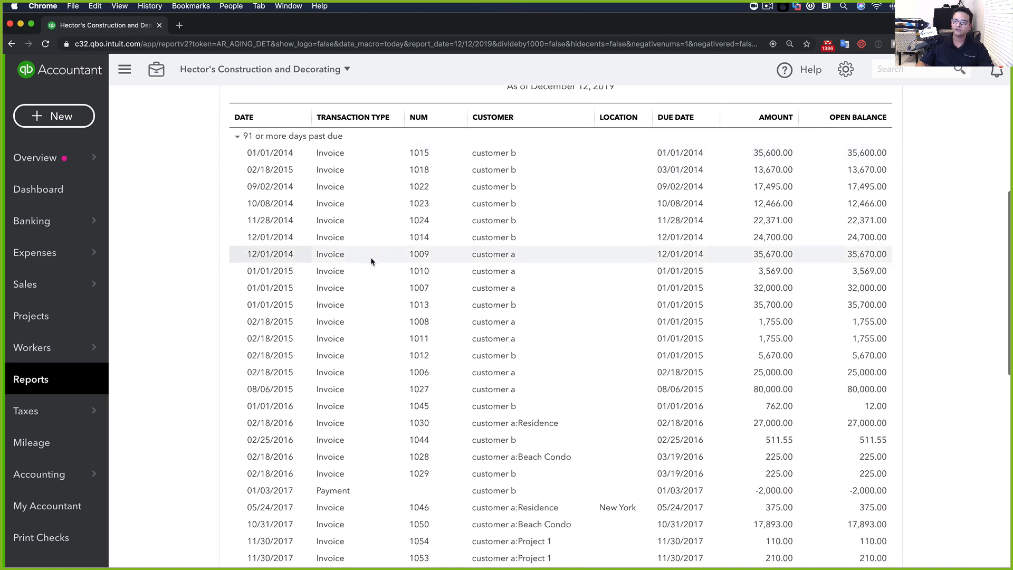
scroll(348, 256, up, 10)
click(237, 331)
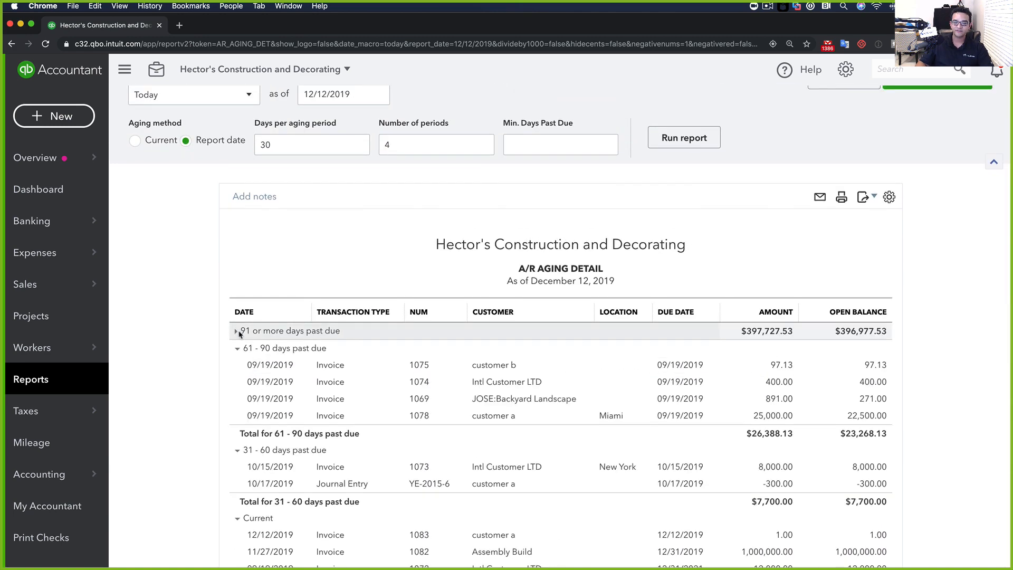
click(237, 349)
click(235, 365)
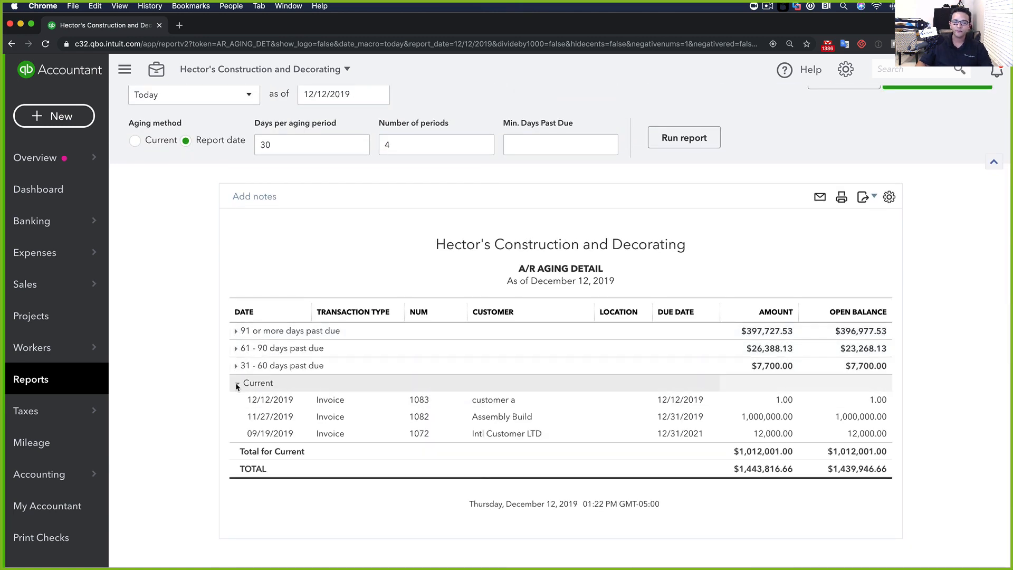
click(236, 382)
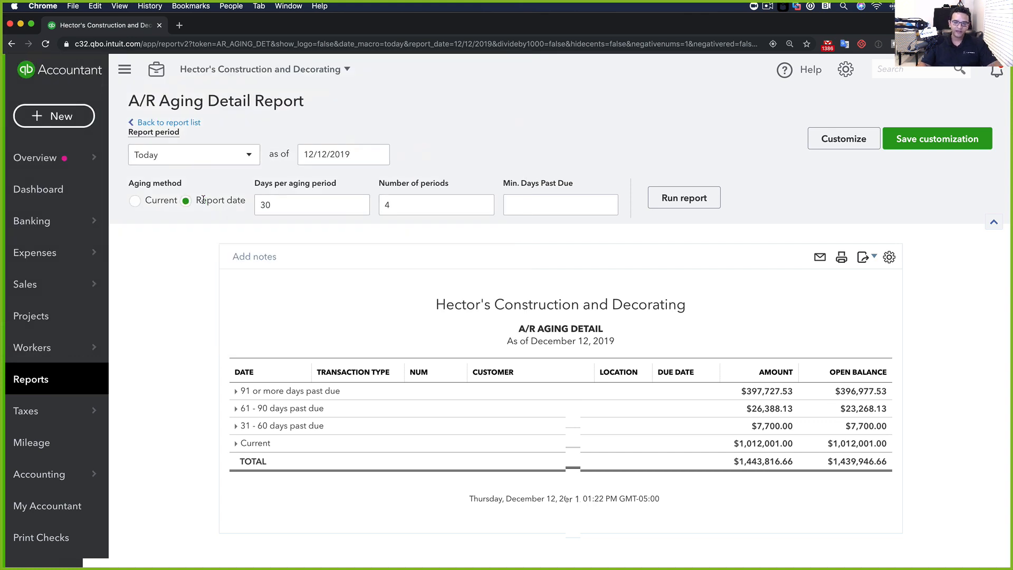
click(236, 445)
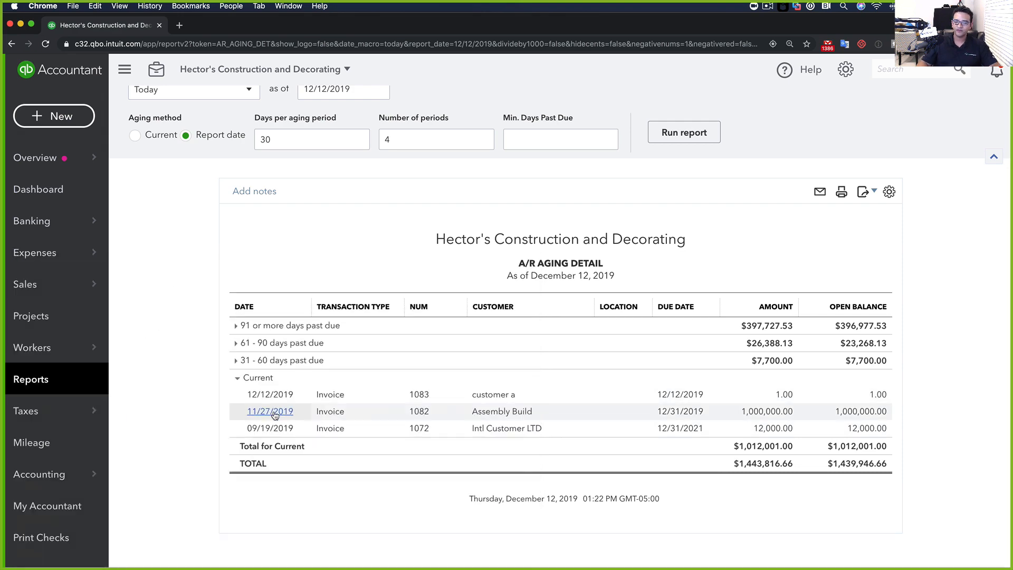
Open invoice 1082 from the report, set its due date to 11/30/2019, and save
click(270, 411)
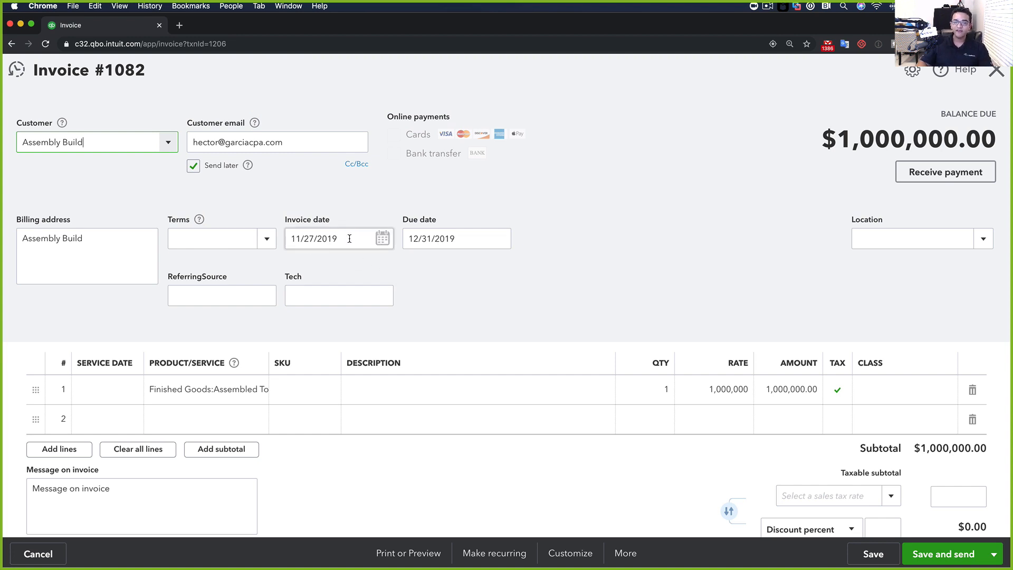
drag(350, 239, 296, 239)
key(Tab)
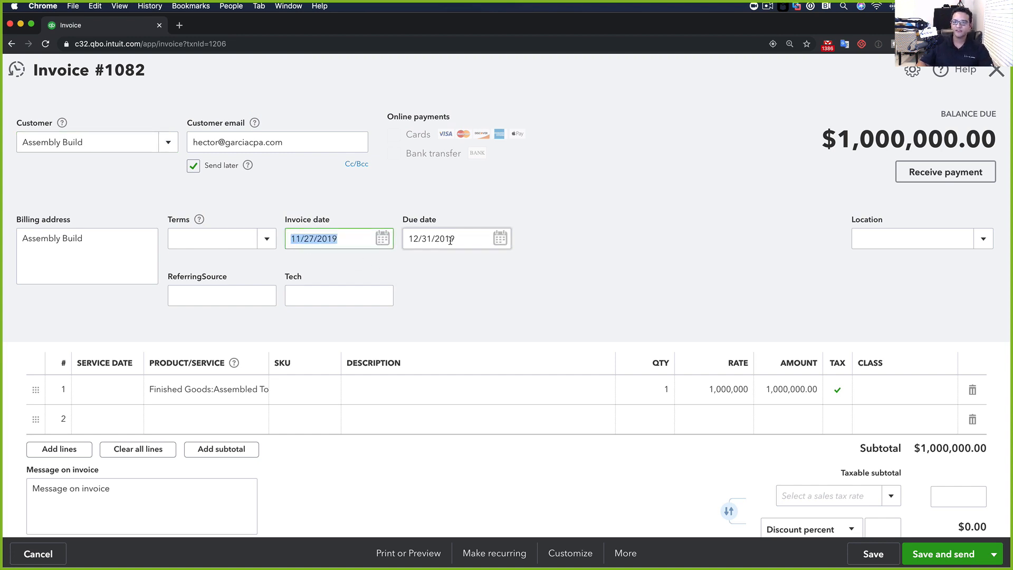
click(501, 238)
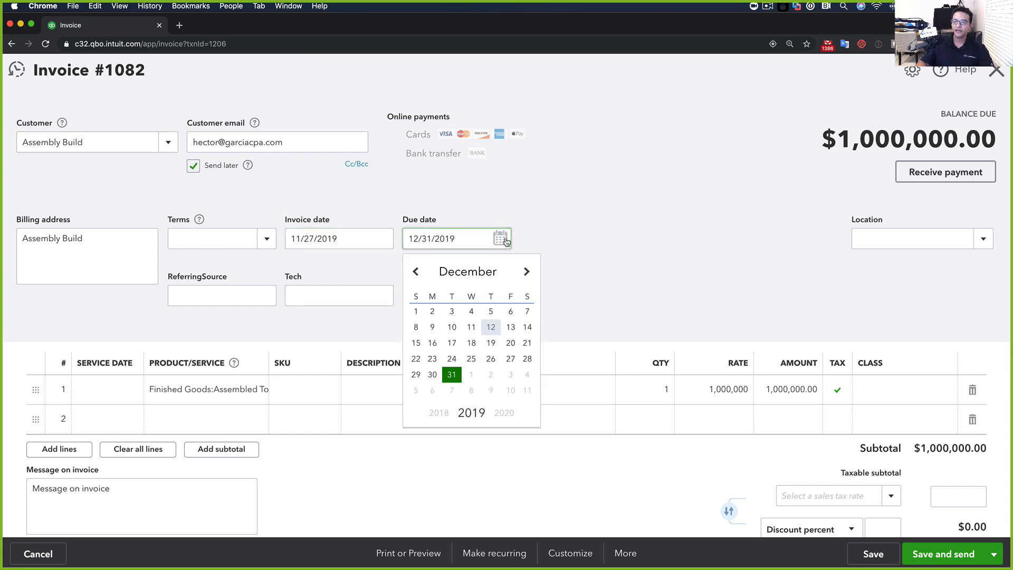
click(416, 272)
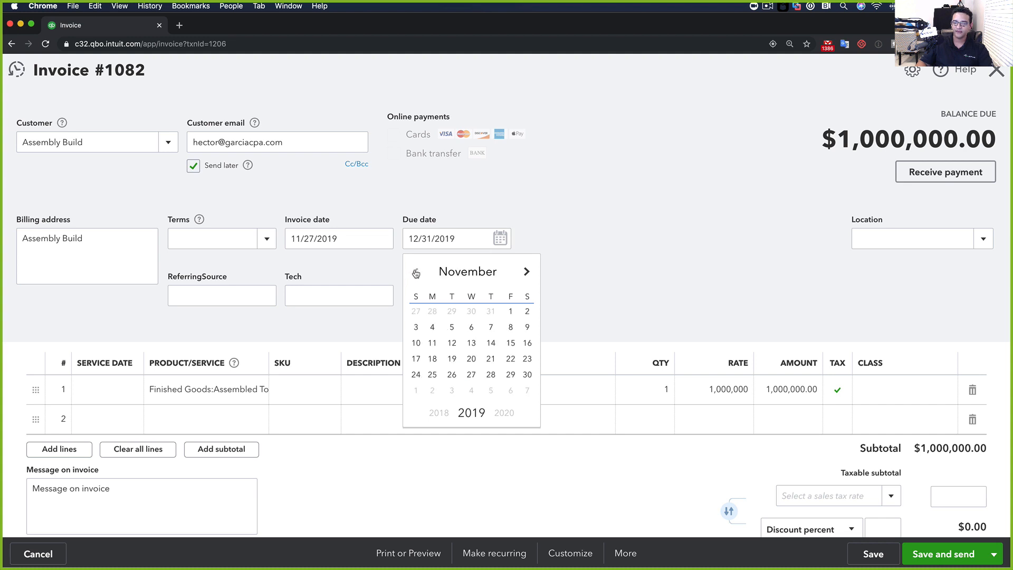
click(527, 375)
drag(460, 239, 397, 241)
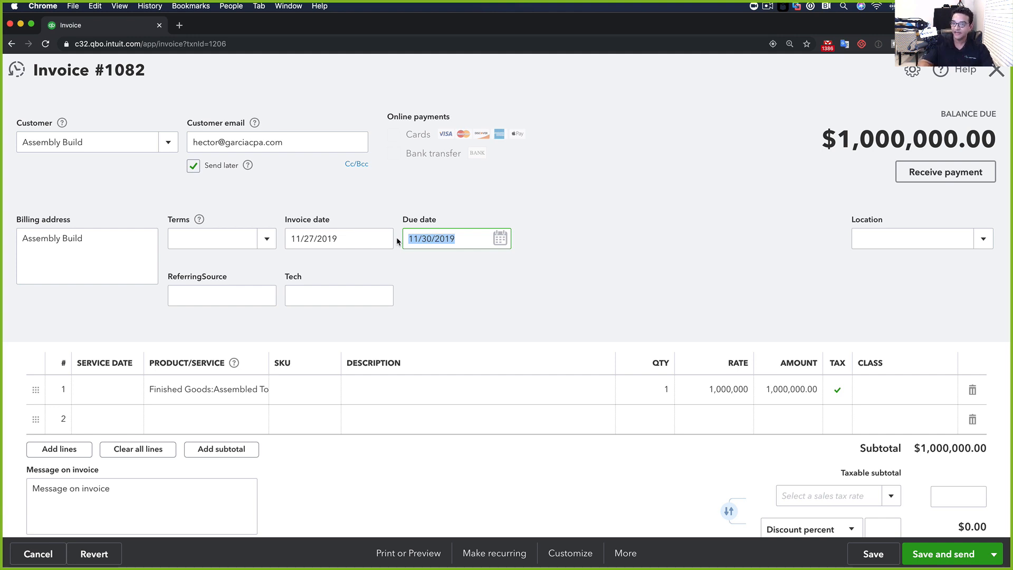
click(873, 554)
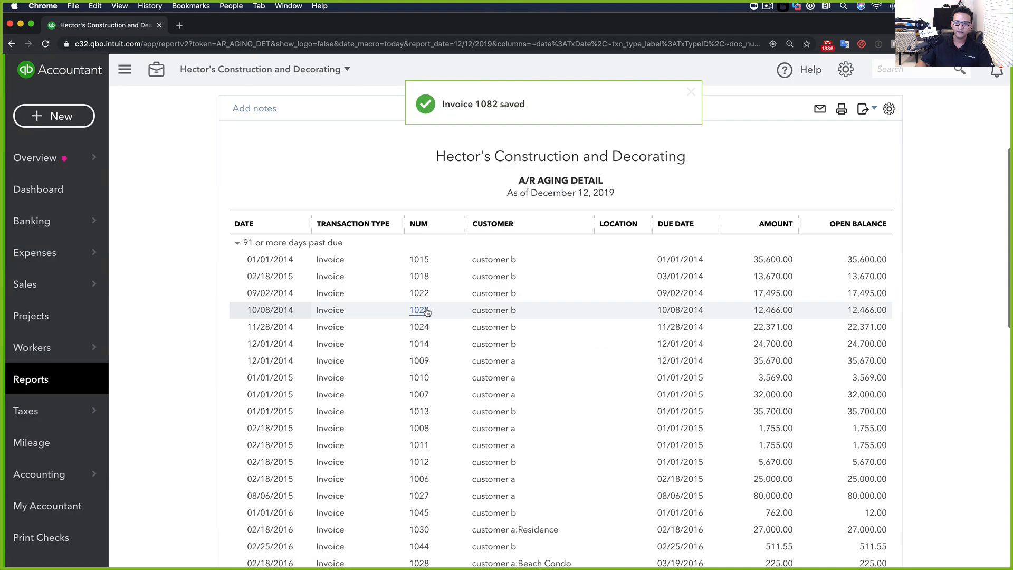
Find invoice 1082 under 1 - 30 days past due, then open the as-of calendar at November
click(236, 242)
scroll(185, 321, down, 2)
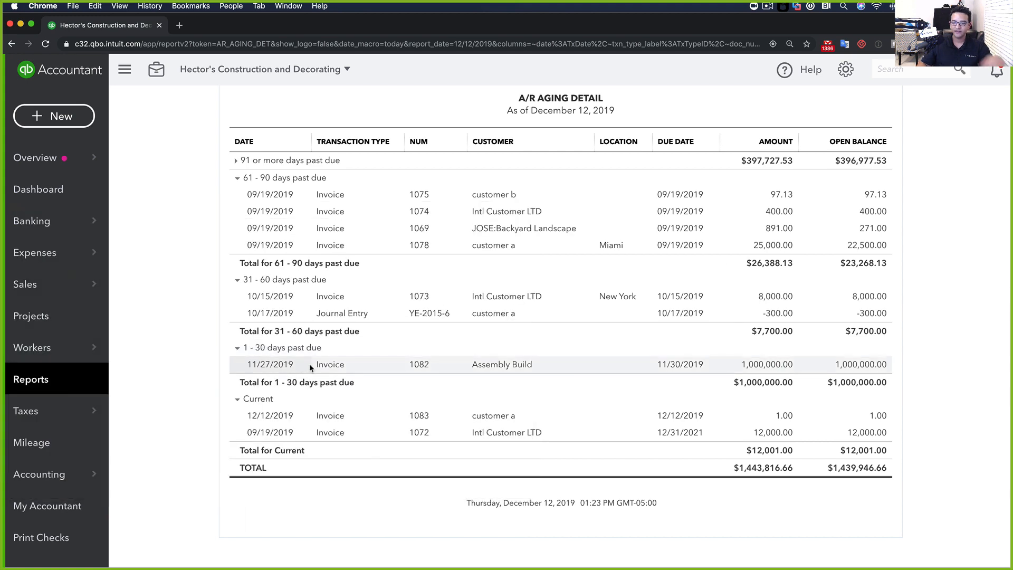
scroll(310, 365, up, 1)
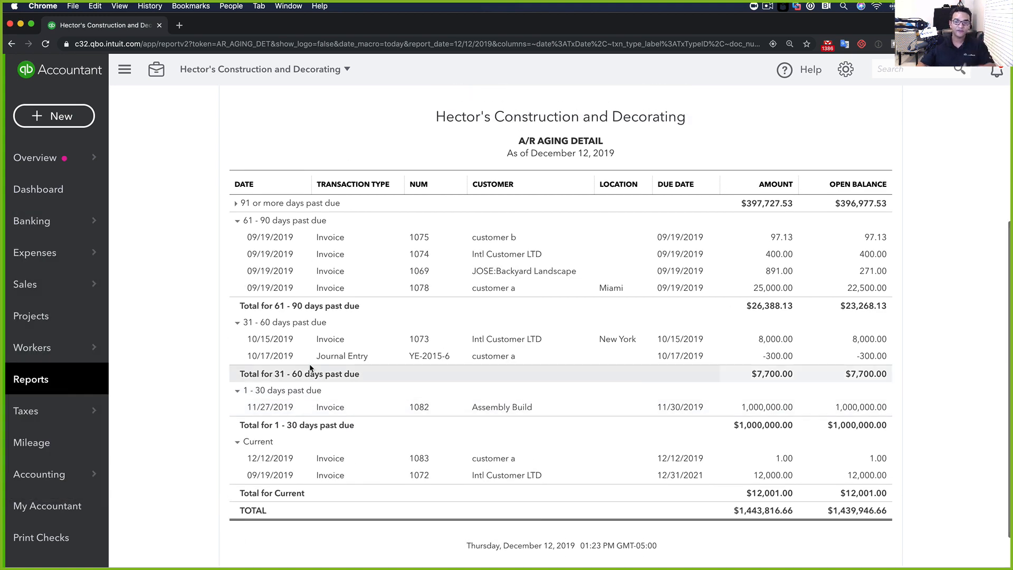
scroll(337, 397, up, 3)
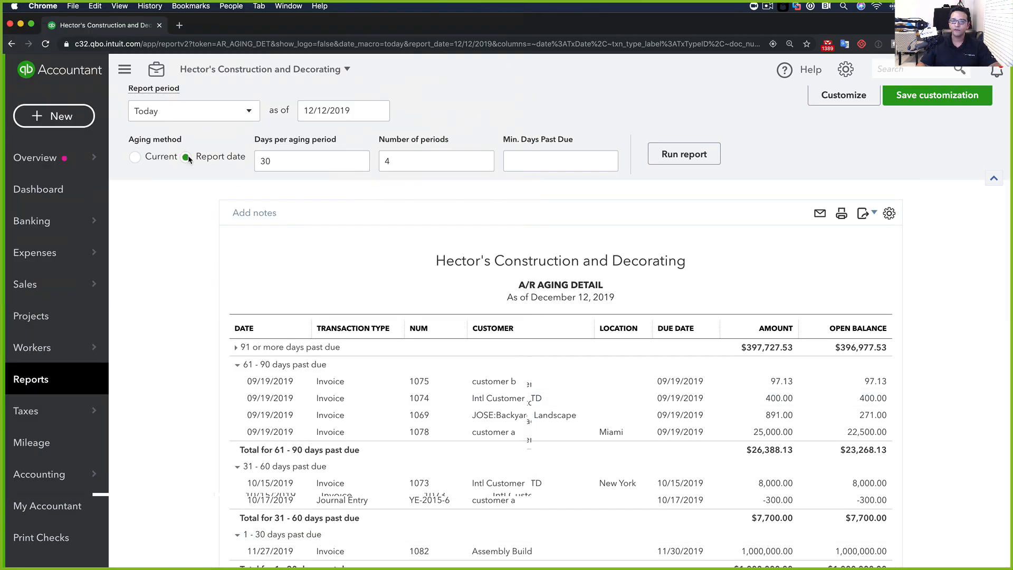
click(379, 111)
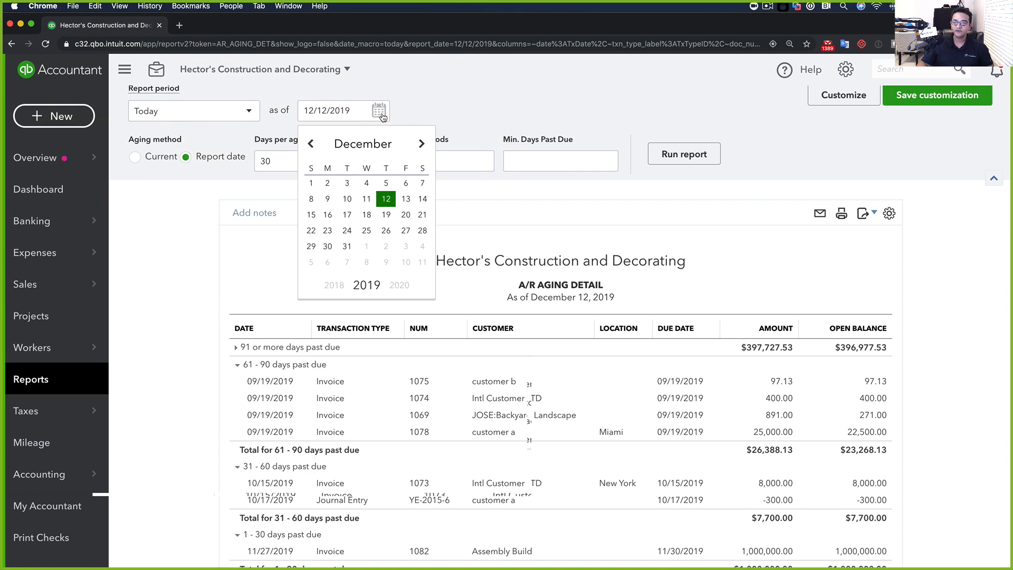
click(312, 147)
Rerun A/R Aging Detail as of 11/30/2019, collapse the 61-90 and 31-60 day groups, and zoom in
click(423, 246)
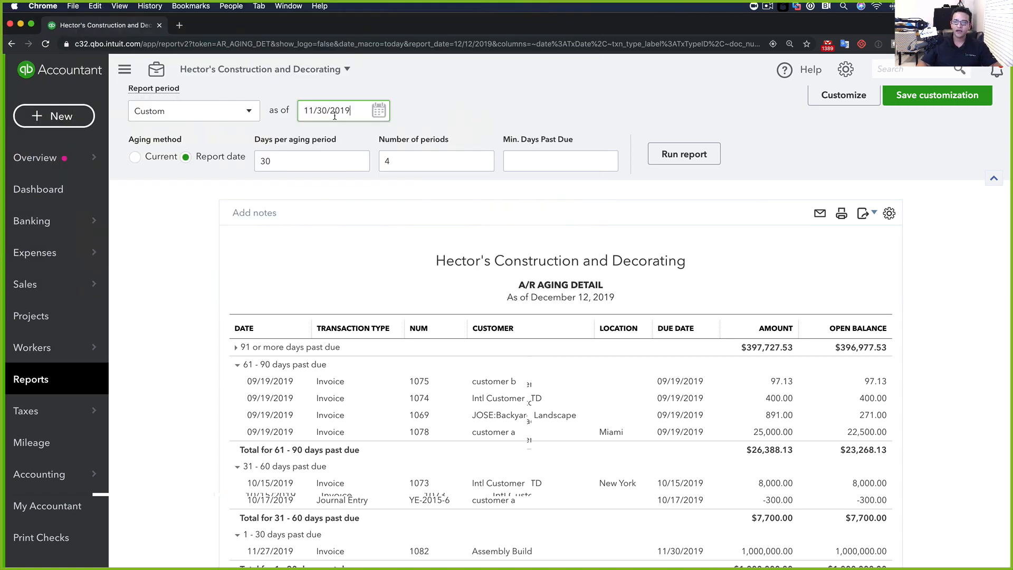
click(680, 155)
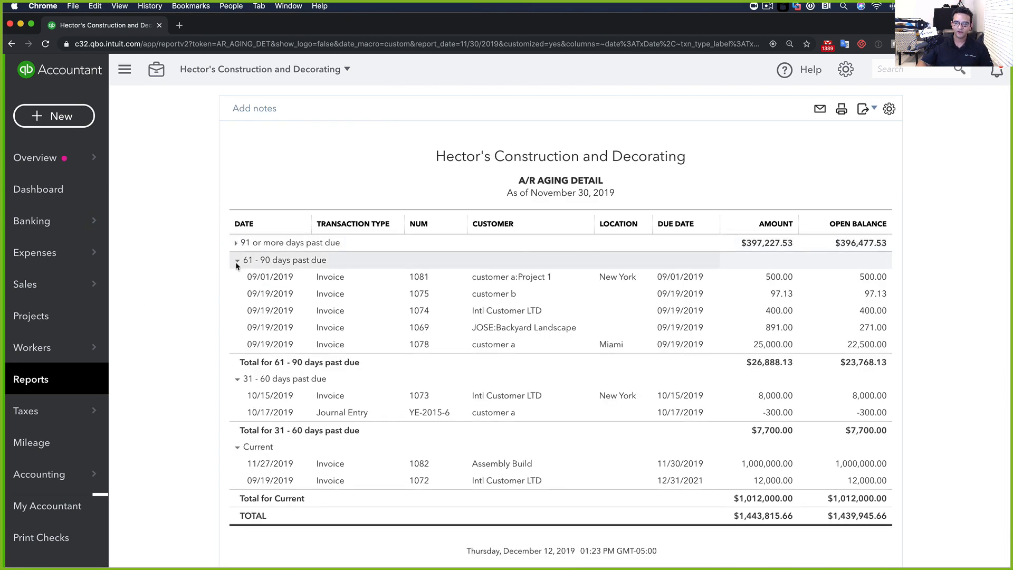
click(236, 262)
click(237, 334)
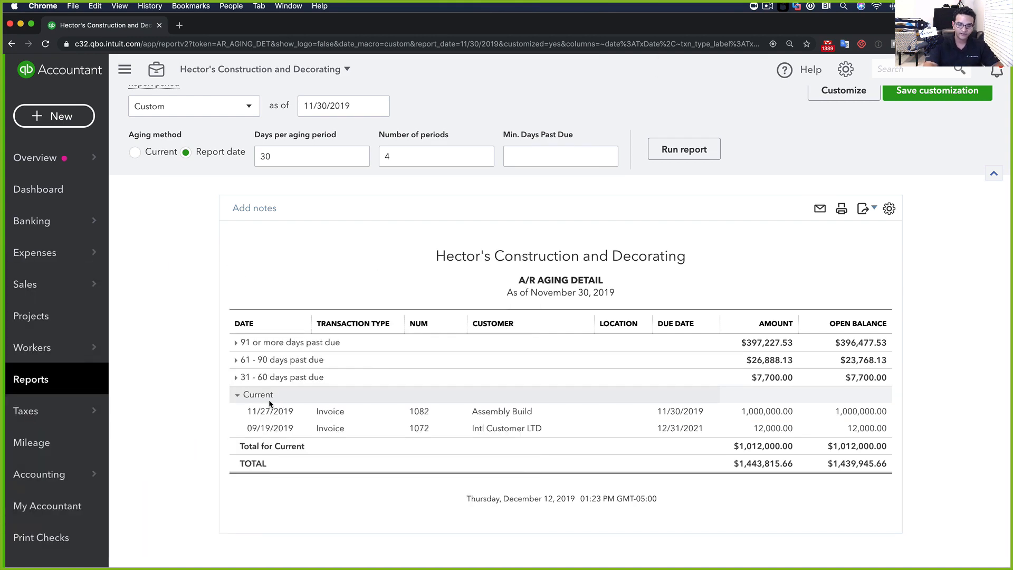
key(super+equal)
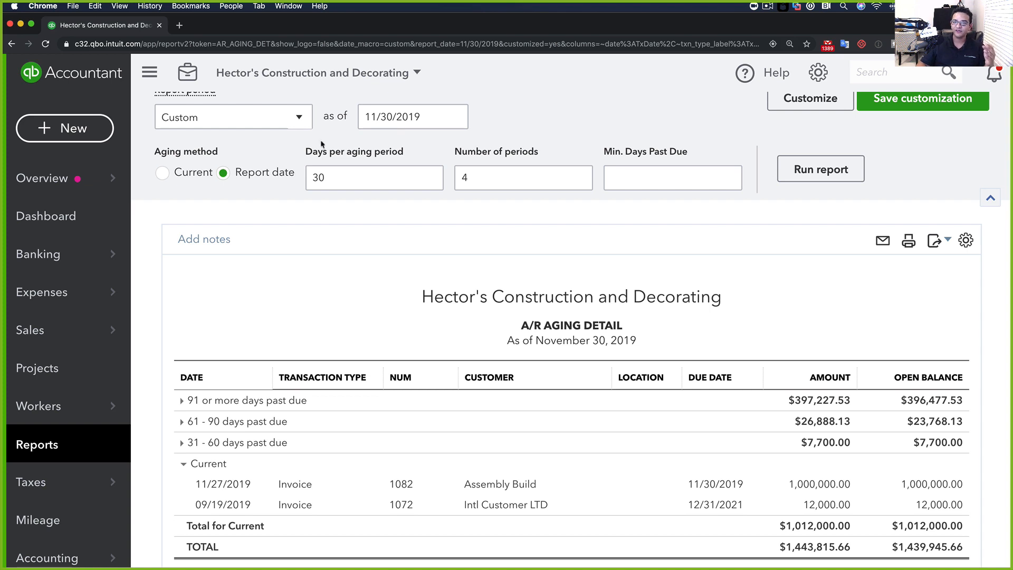
click(385, 123)
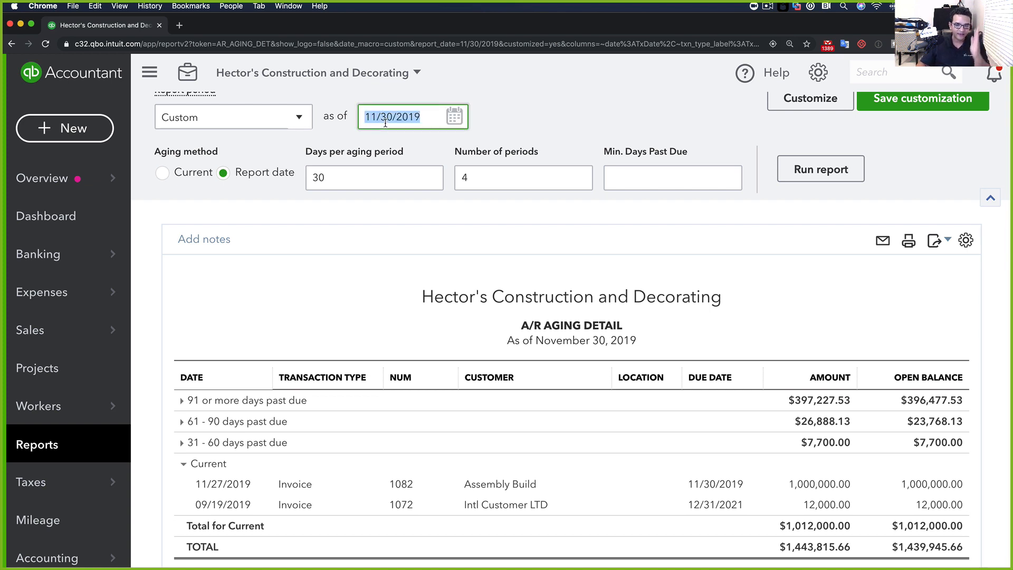
click(429, 117)
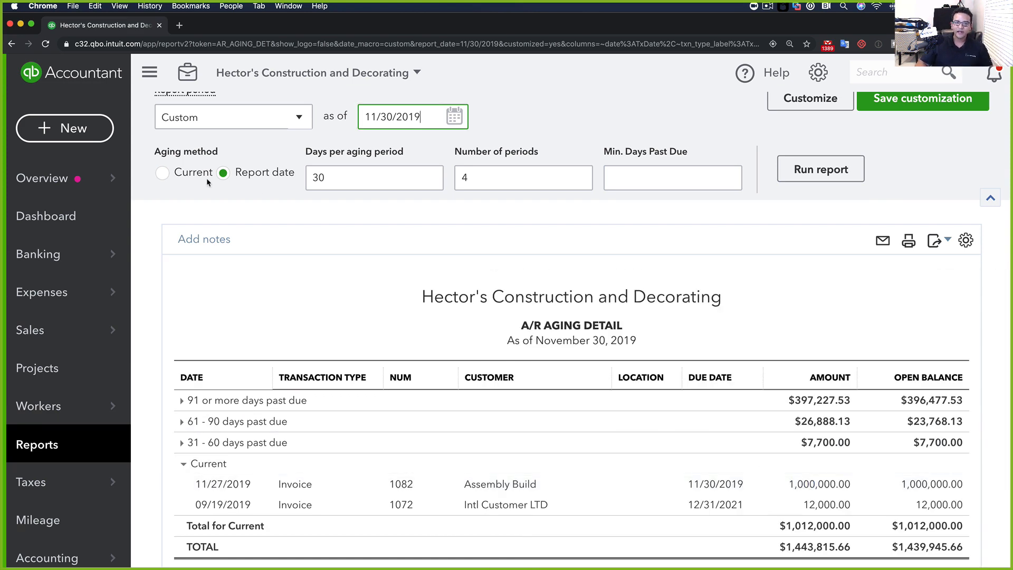
Rerun with the Current aging method, collapse 91+ days, and review the 61 - 90 group ($26,888.13)
click(191, 177)
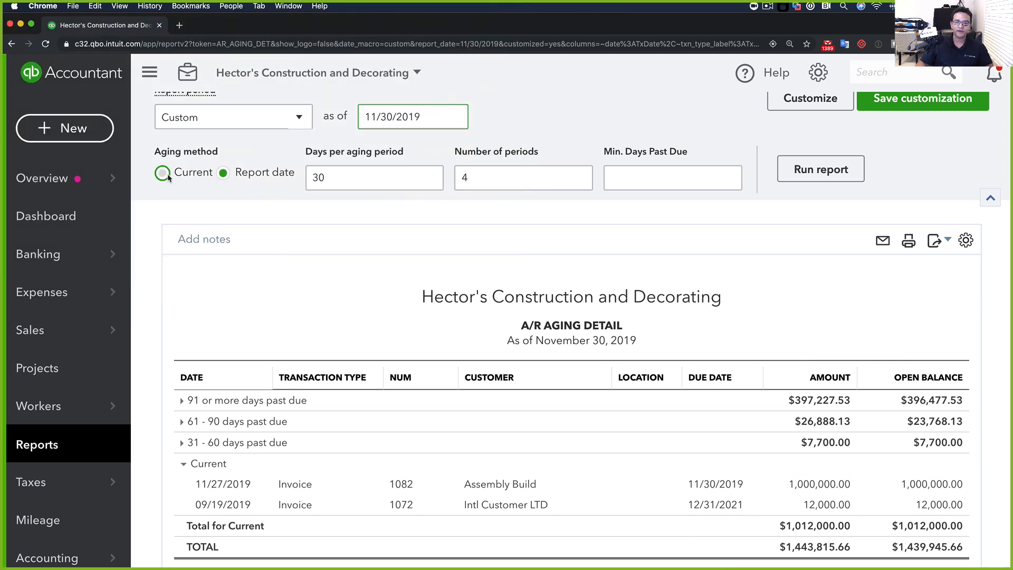
click(813, 172)
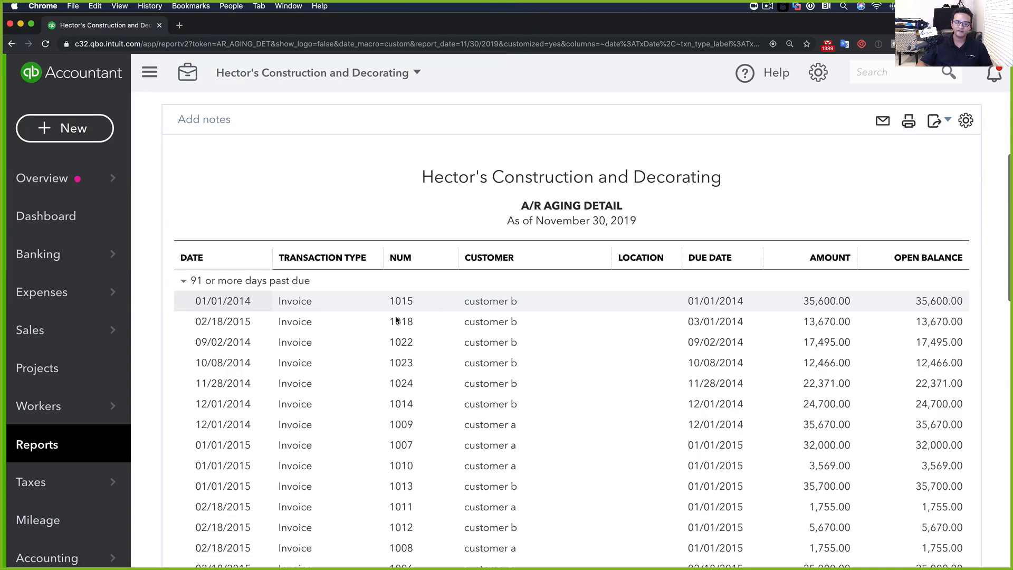
click(185, 281)
scroll(182, 315, down, 3)
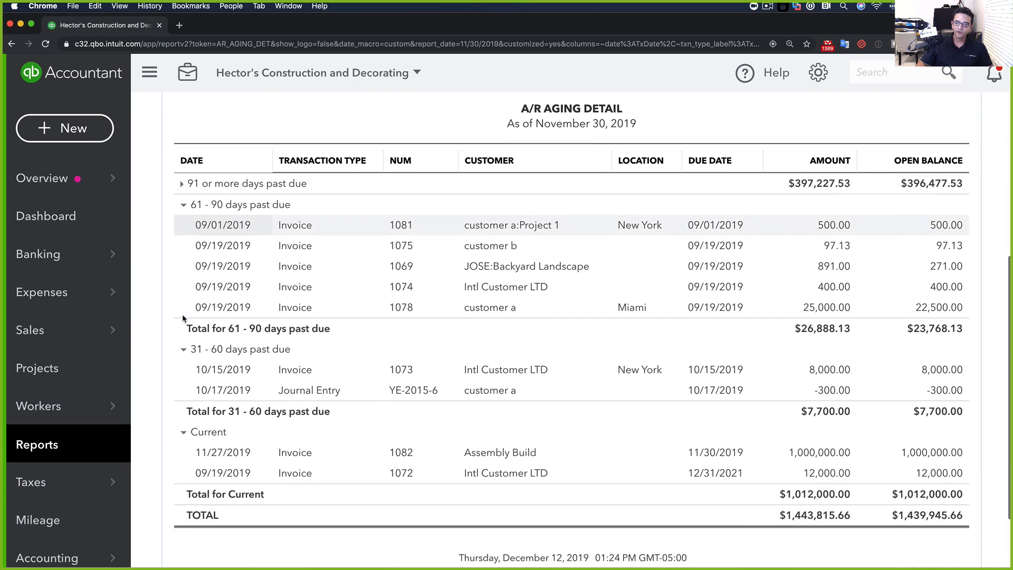
scroll(183, 311, down, 2)
scroll(183, 310, up, 5)
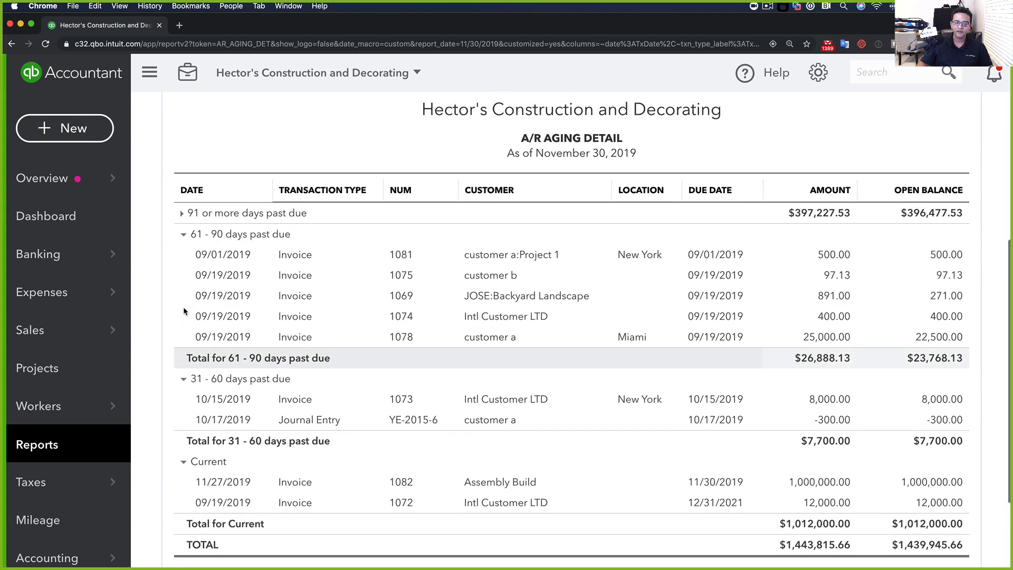
scroll(184, 311, up, 5)
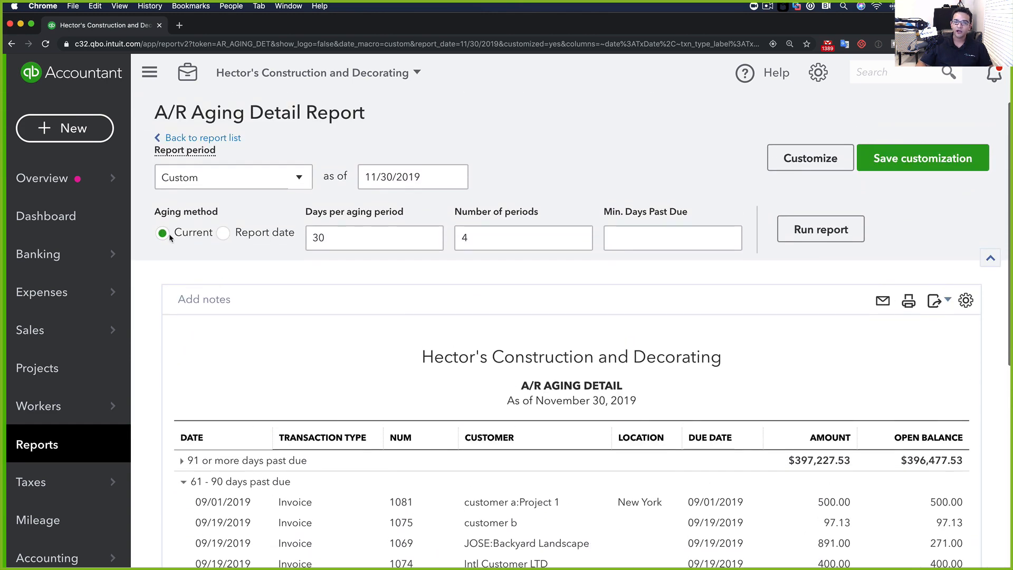
click(384, 185)
drag(377, 177, 421, 177)
click(203, 277)
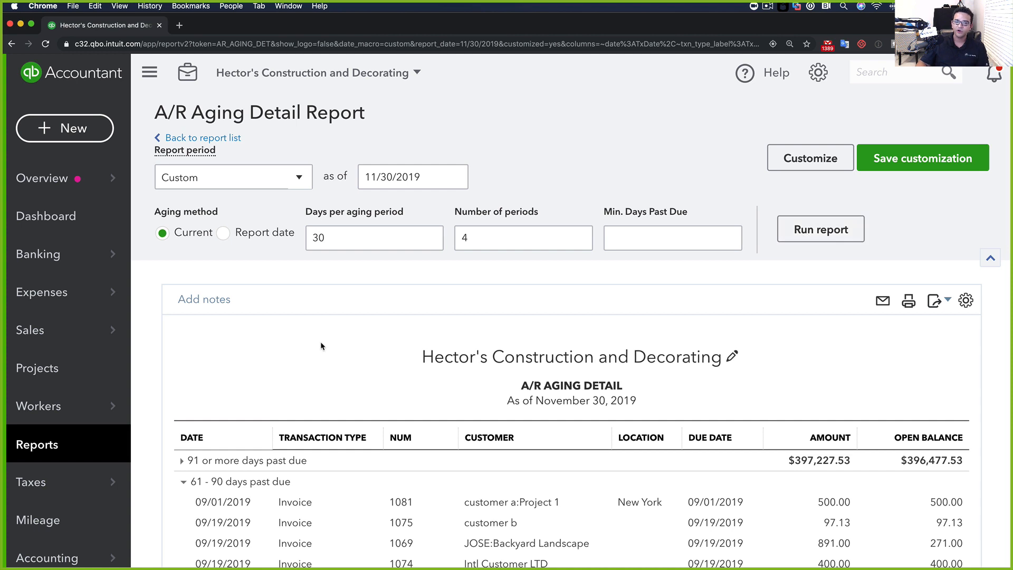
scroll(358, 333, down, 2)
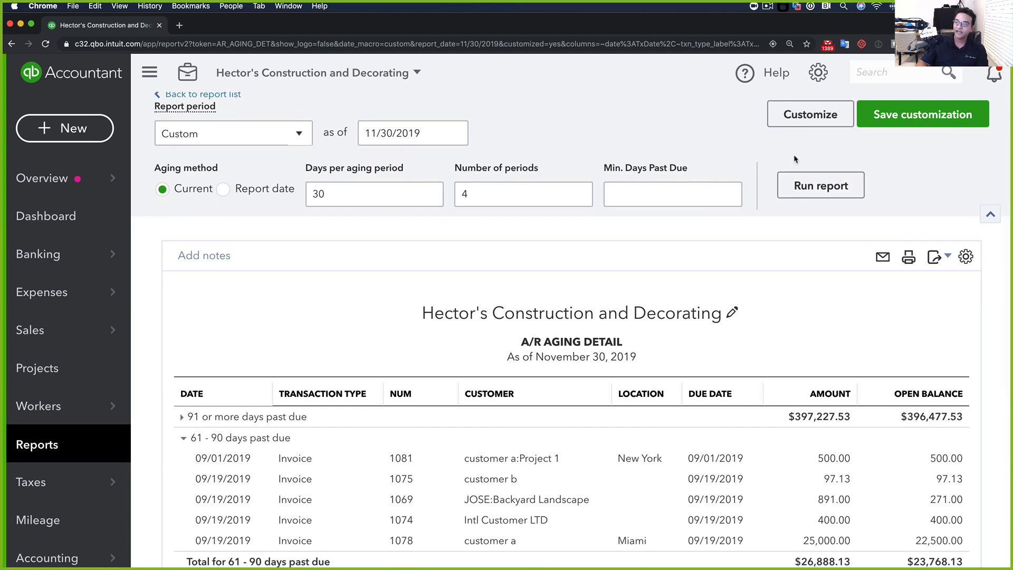
Show the report's full column list (Date, Transaction Type, Num, Customer, Due Date, Amount, Open Balance)
click(966, 257)
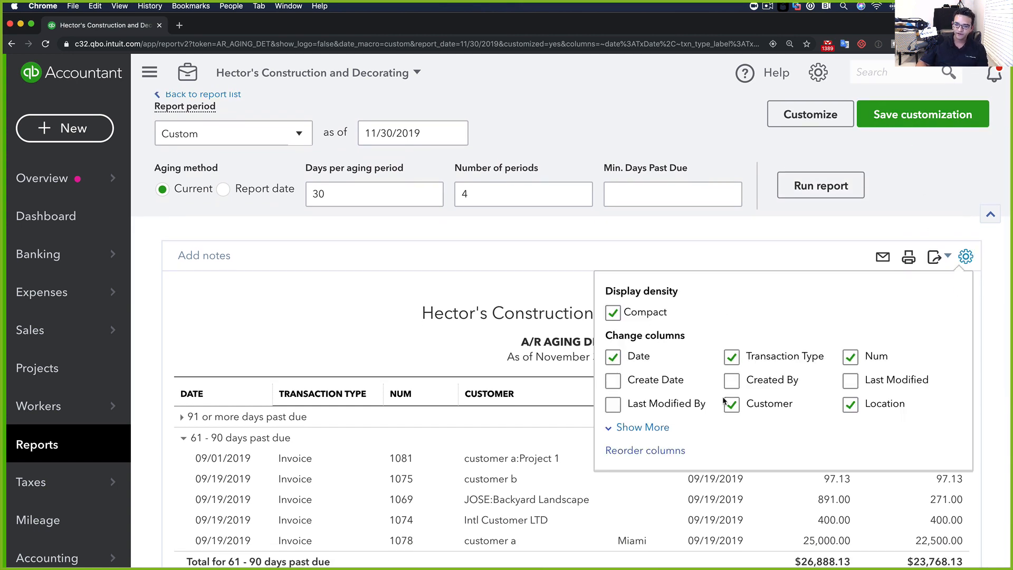
click(651, 427)
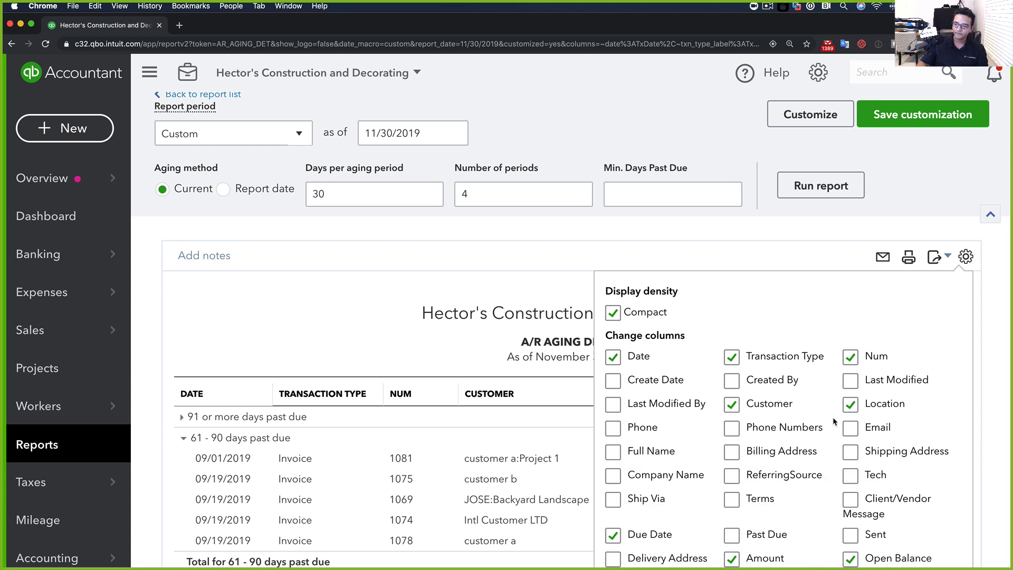
scroll(718, 254, down, 3)
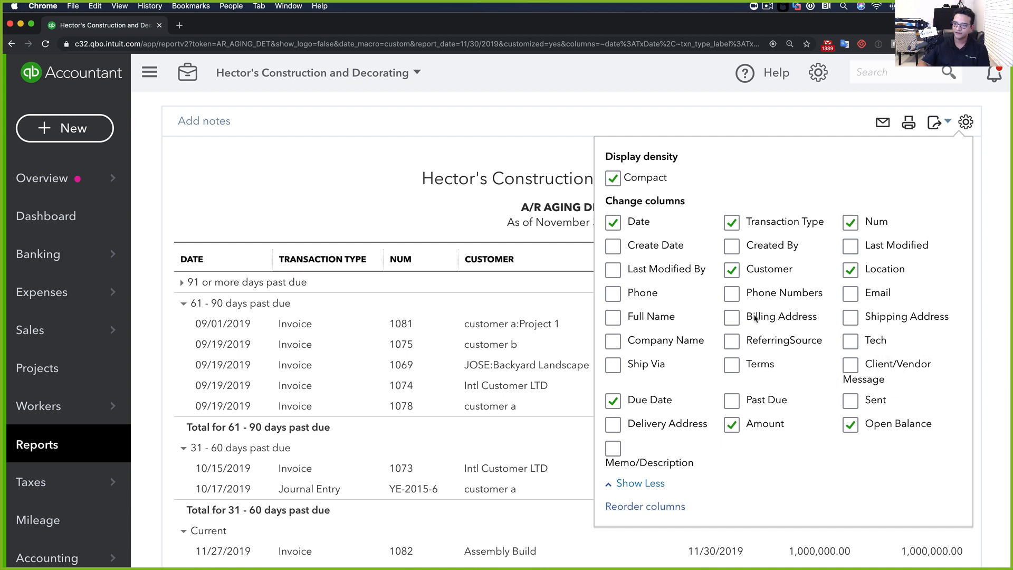
click(390, 157)
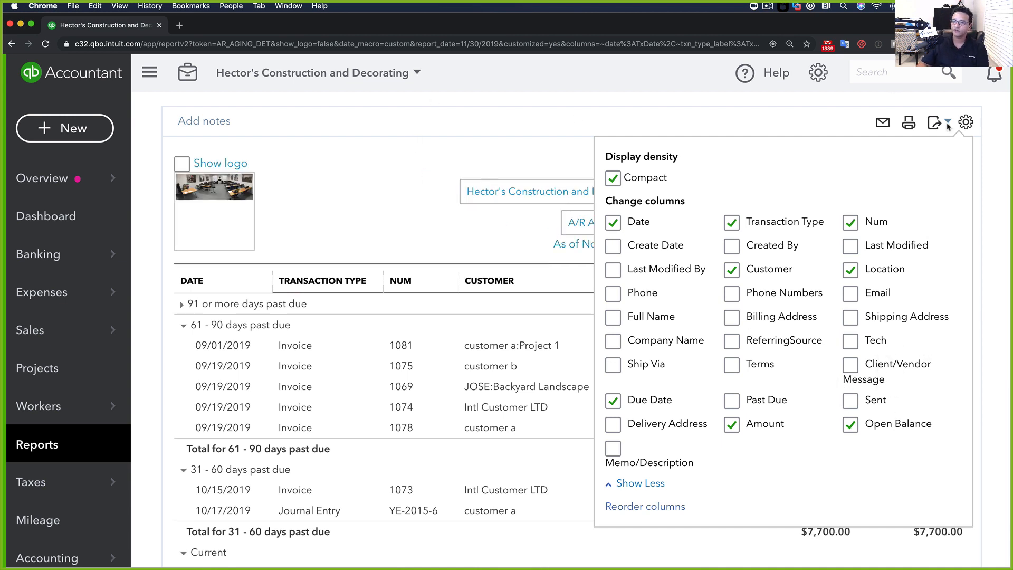
click(966, 122)
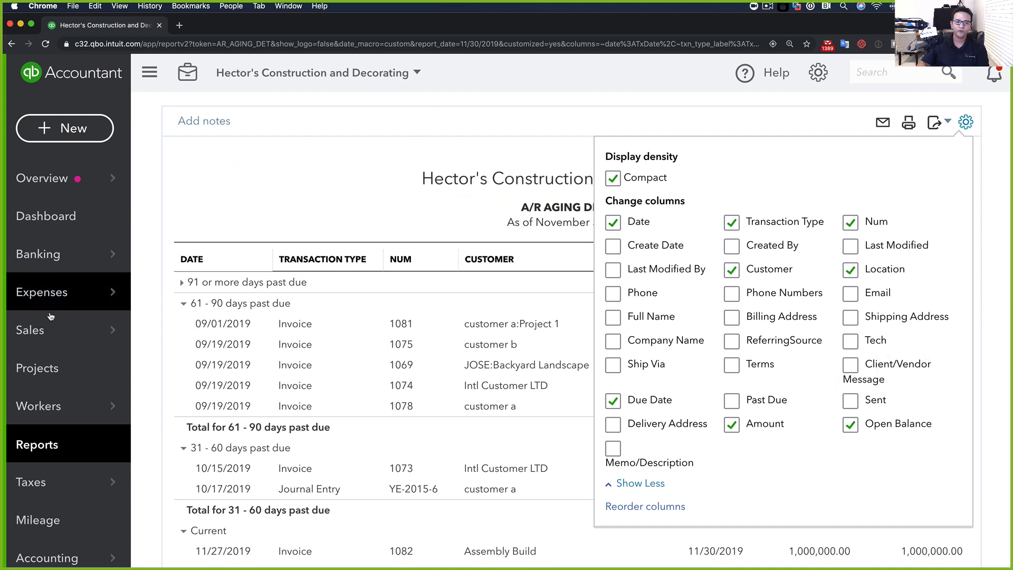
Open the Accounts receivable aging summary report with customer sub-rows collapsed
click(44, 442)
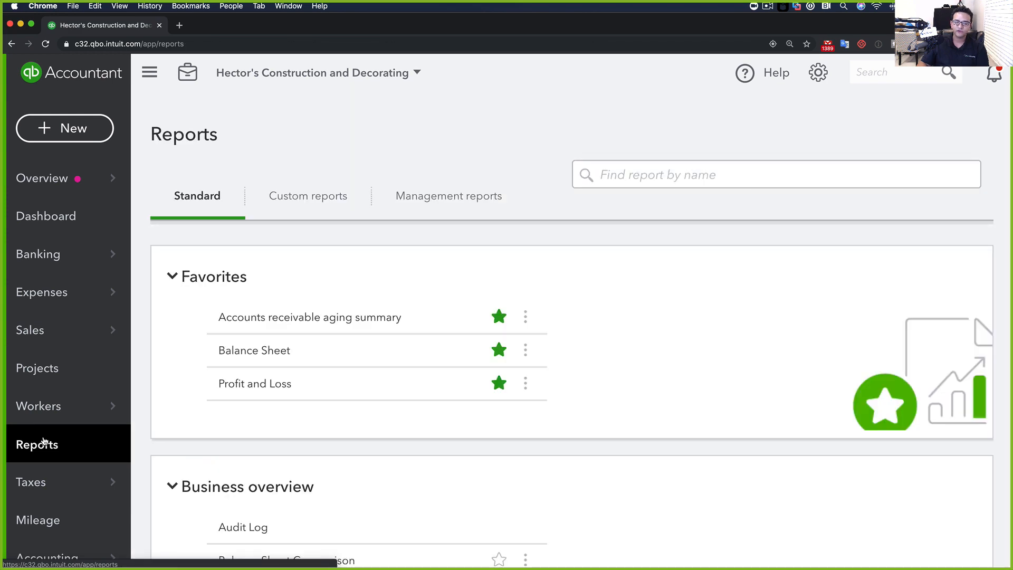
click(307, 318)
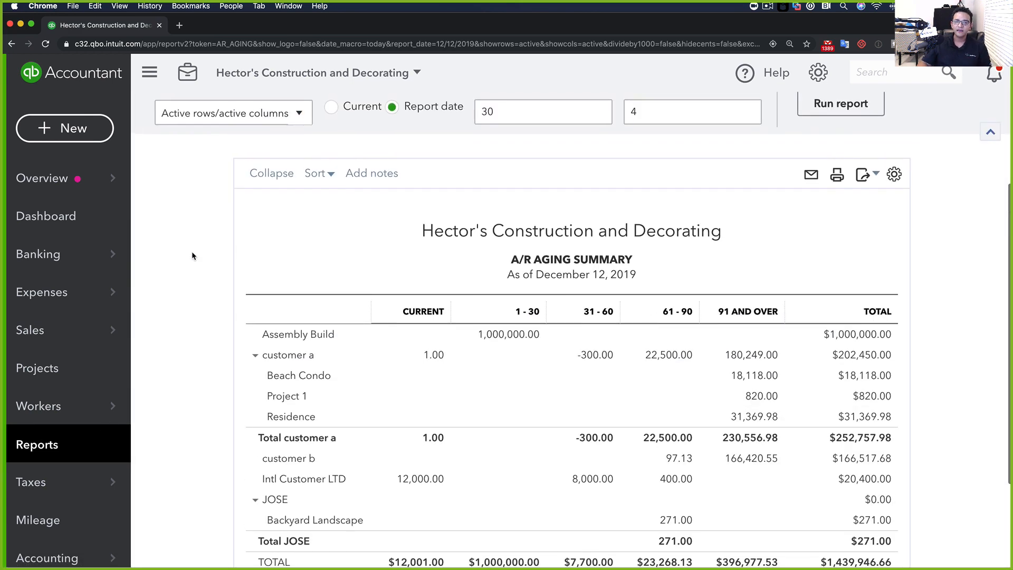
click(272, 173)
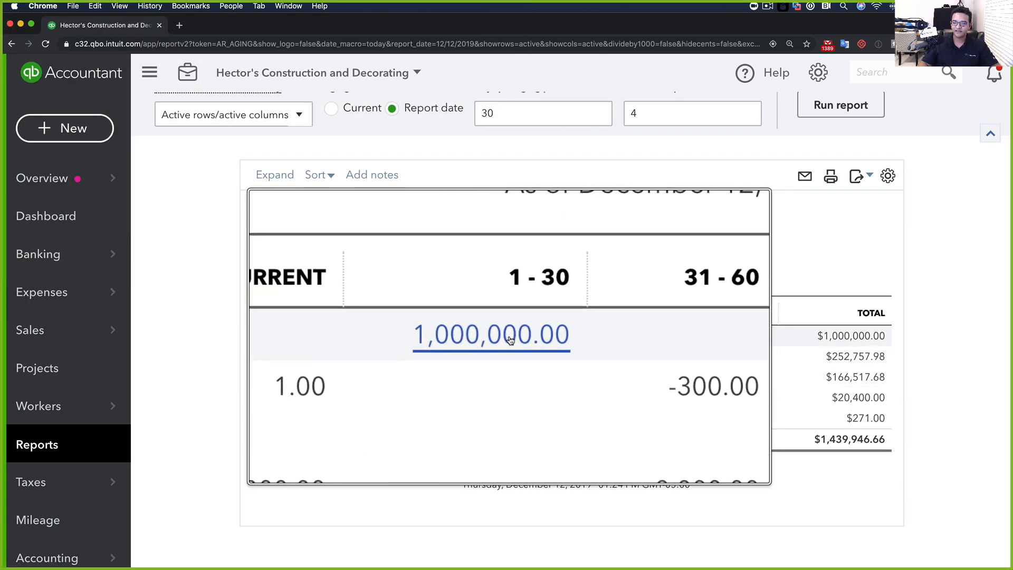
scroll(216, 253, up, 2)
Rerun the aging summary as of 11/30/2019, totalling $1,439,945.66, and go back to Reports
click(389, 137)
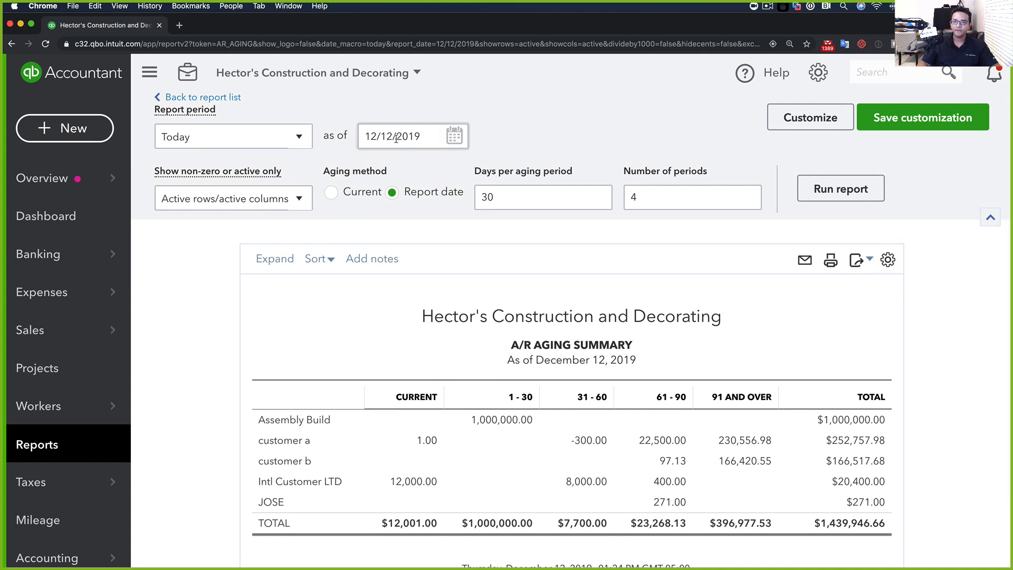
triple_click(389, 137)
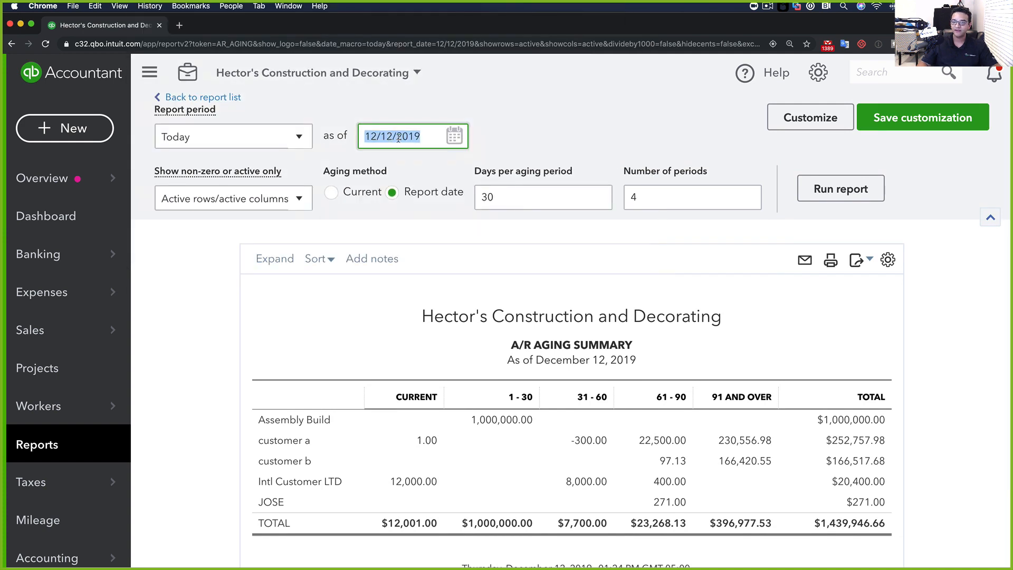
click(455, 137)
click(374, 176)
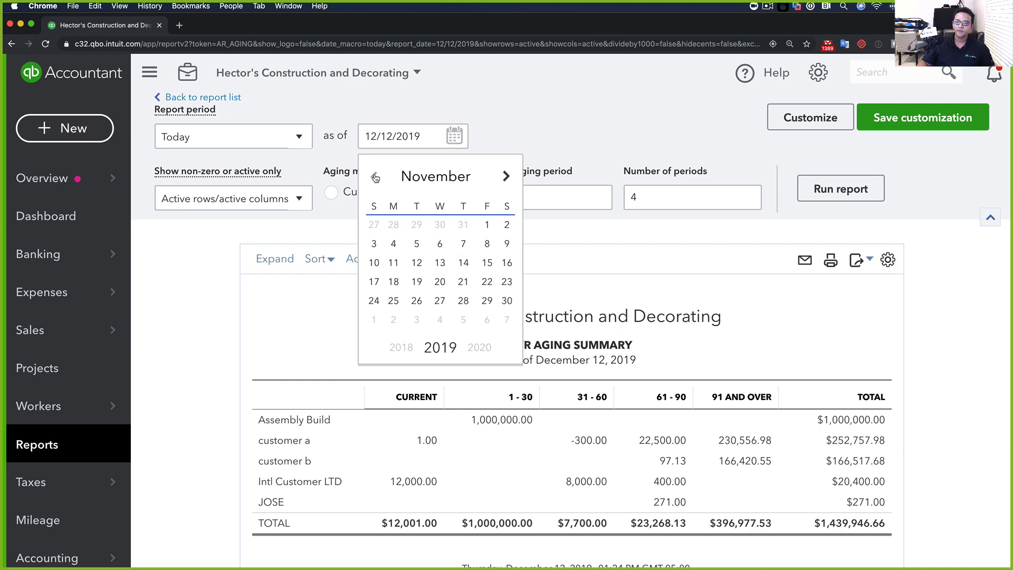
click(507, 302)
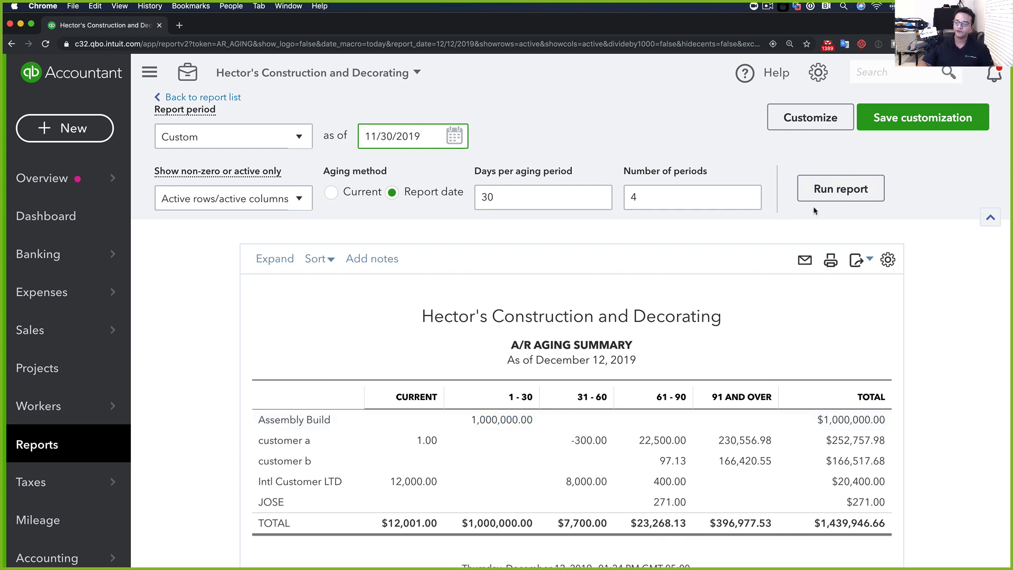
click(847, 189)
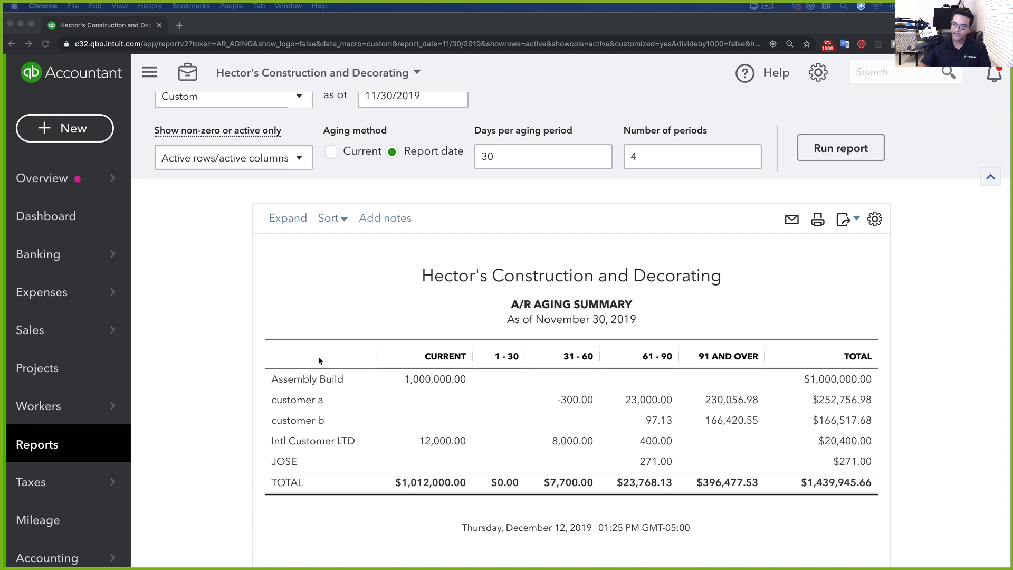
click(222, 335)
Find the Invoice List report by searching 'INV' and open it
click(50, 444)
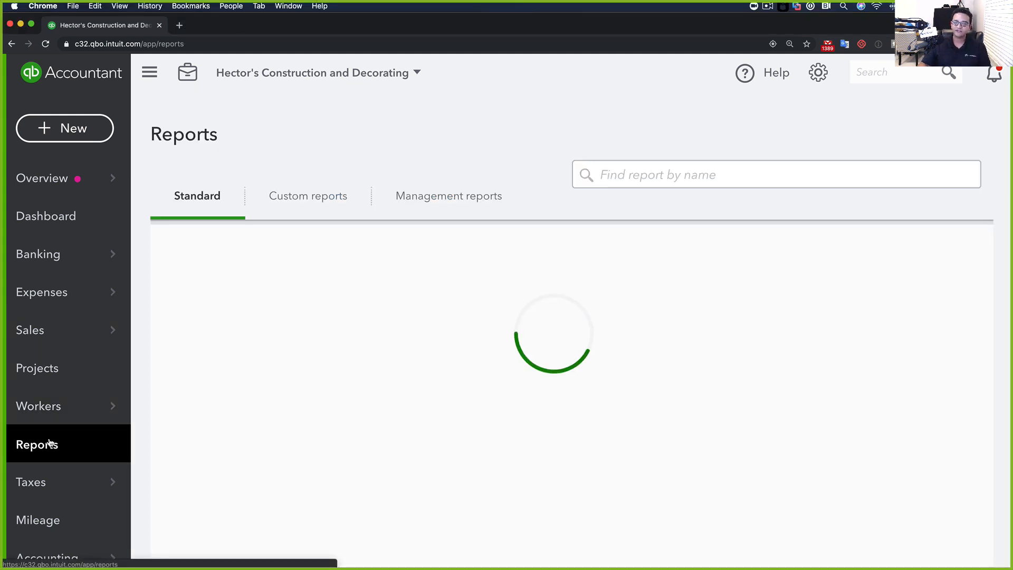
click(622, 177)
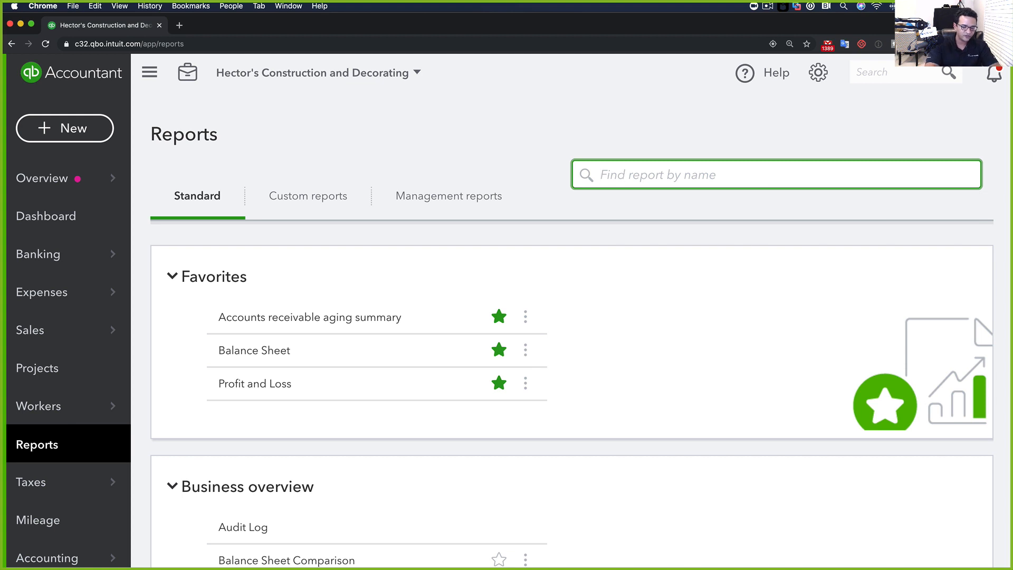
text(INV)
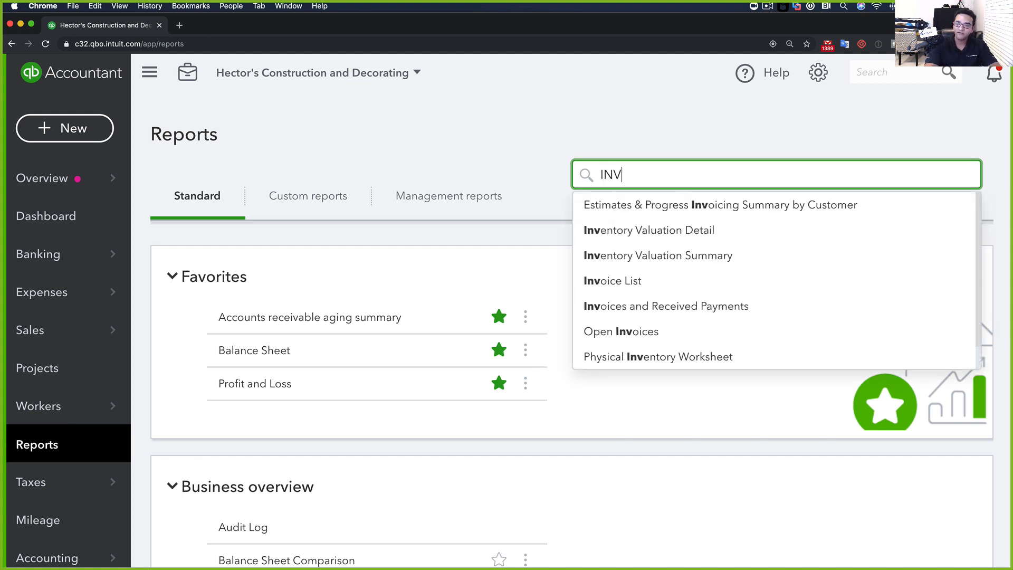
click(624, 289)
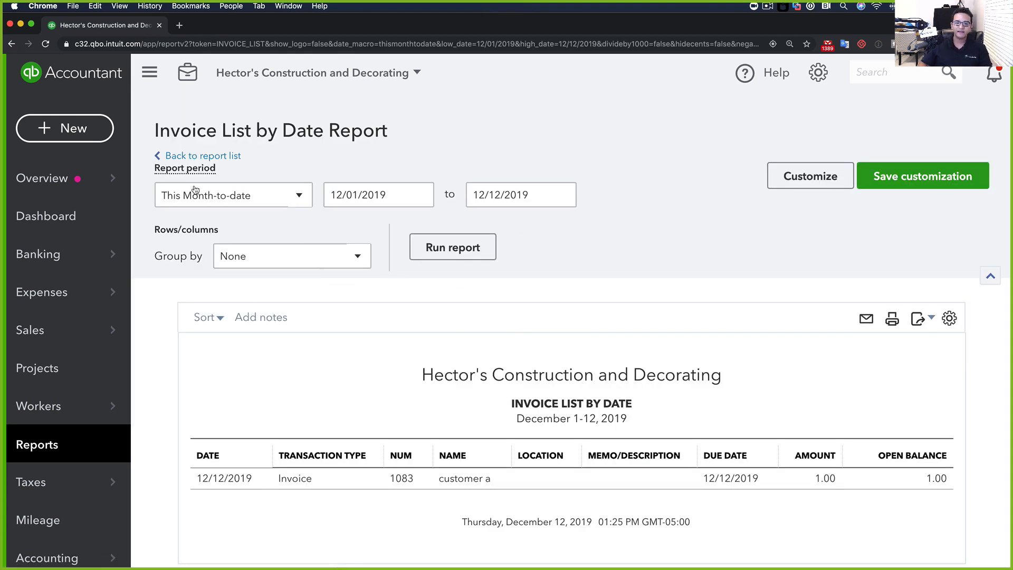
Run the Invoice List for All Dates, hiding the sidebar and zooming out to widen it
click(196, 190)
click(182, 226)
click(451, 248)
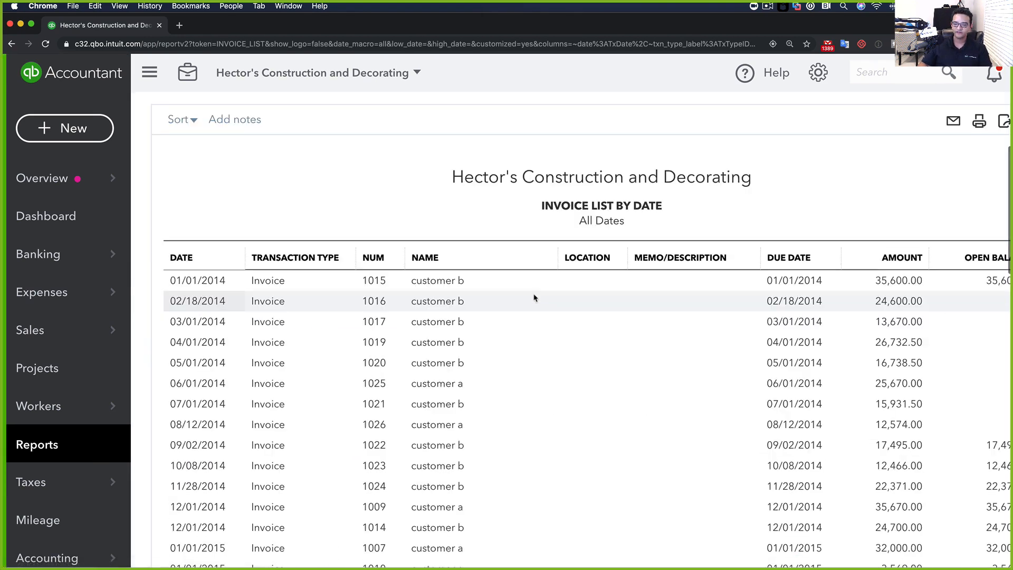
scroll(534, 299, down, 15)
scroll(531, 294, up, 20)
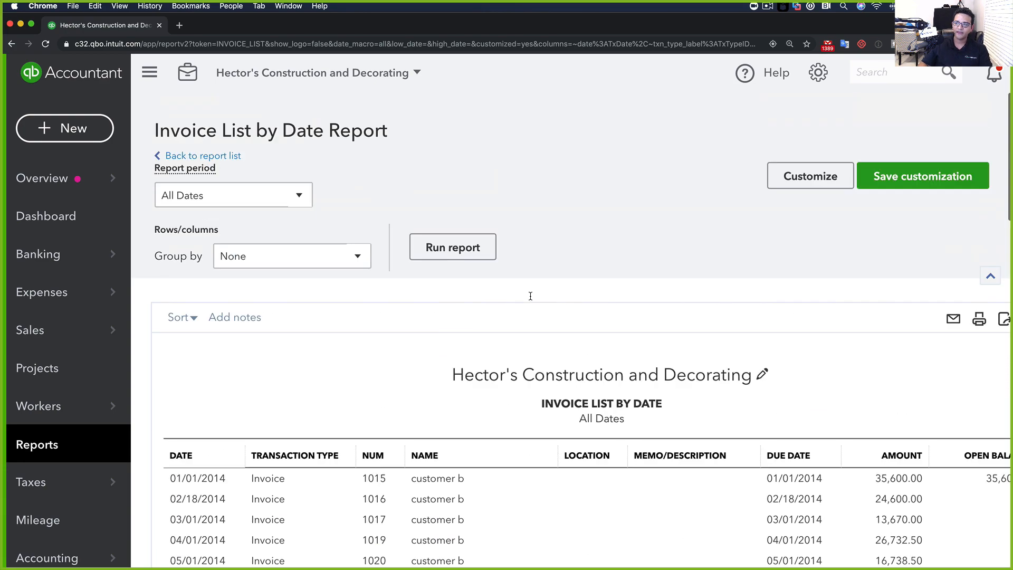
click(150, 72)
scroll(424, 260, down, 2)
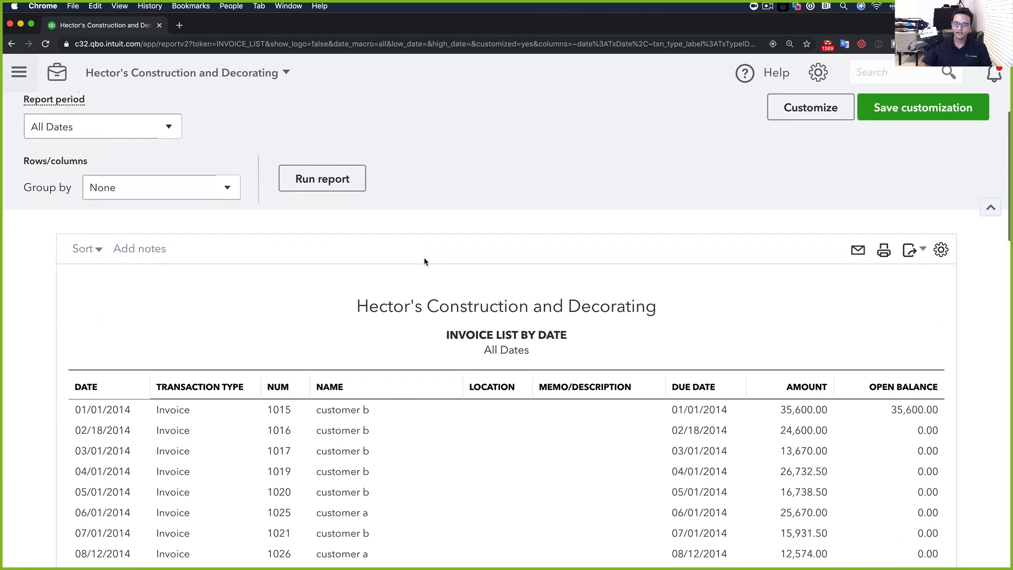
key(super+minus)
key(super+minus)
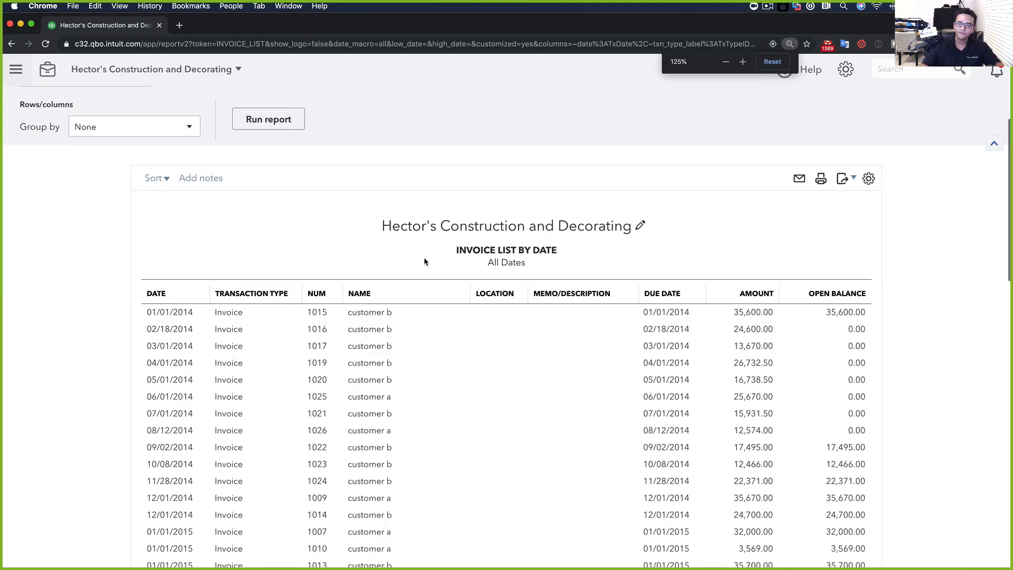
scroll(417, 254, up, 3)
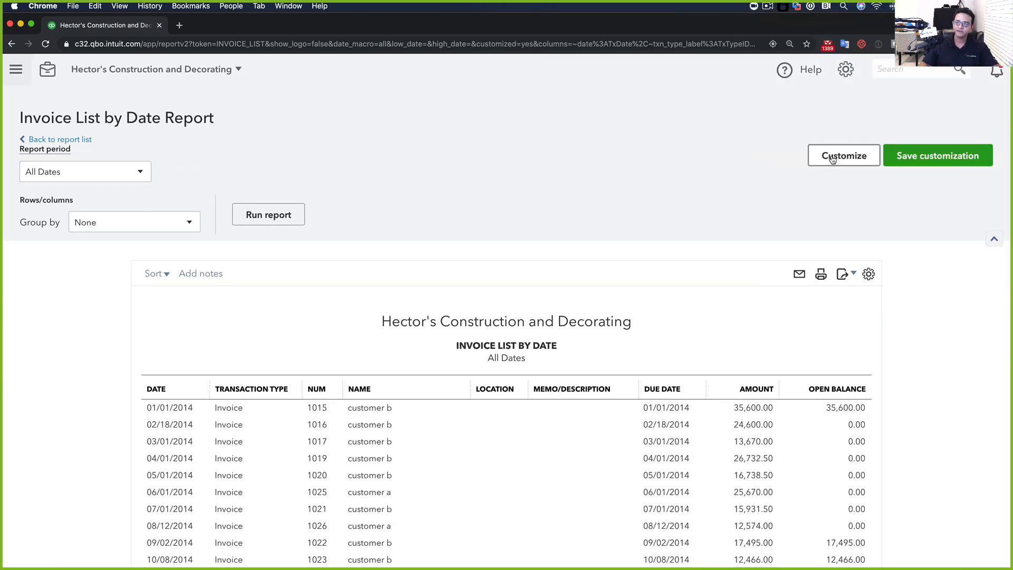
Add an A/R Paid filter set to Unpaid and rerun the Invoice List by Date
click(832, 160)
click(655, 273)
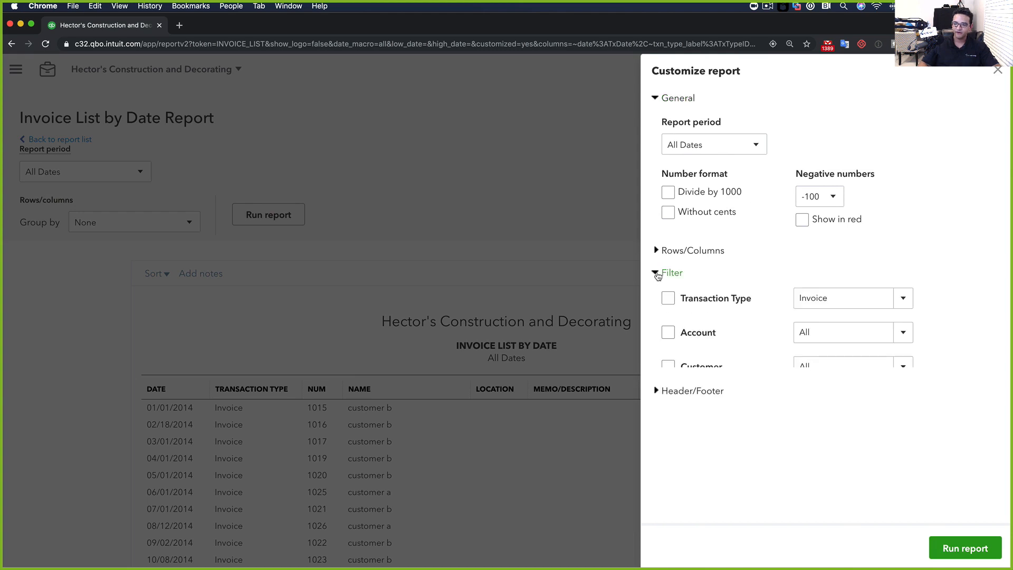
scroll(687, 404, down, 4)
scroll(686, 404, down, 2)
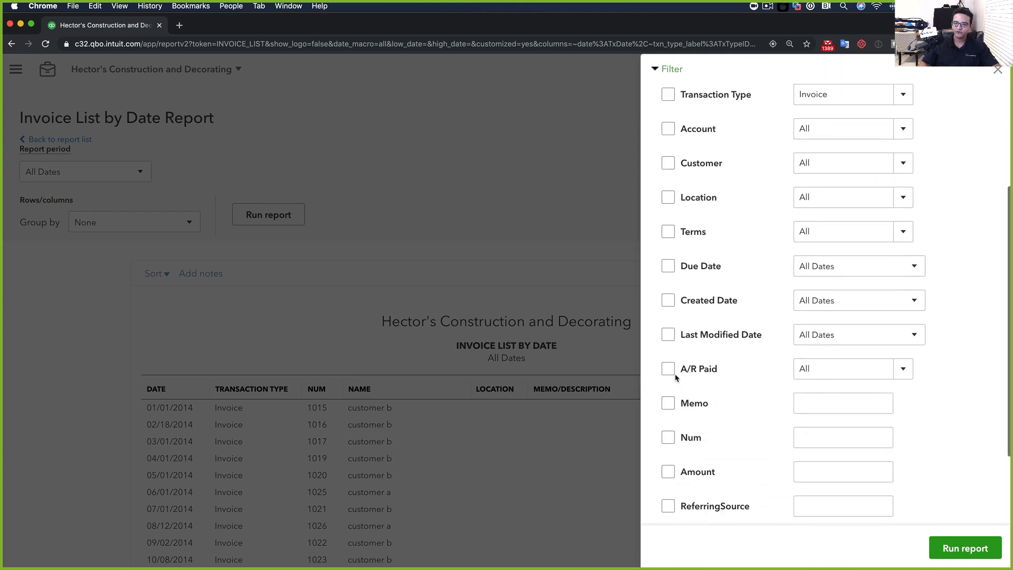
click(668, 373)
scroll(745, 244, up, 5)
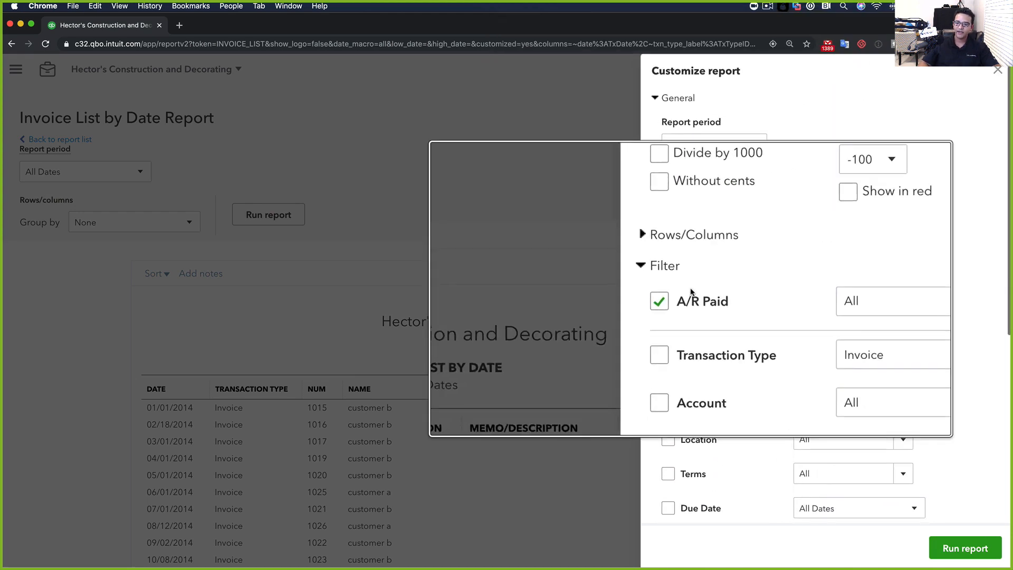
click(903, 304)
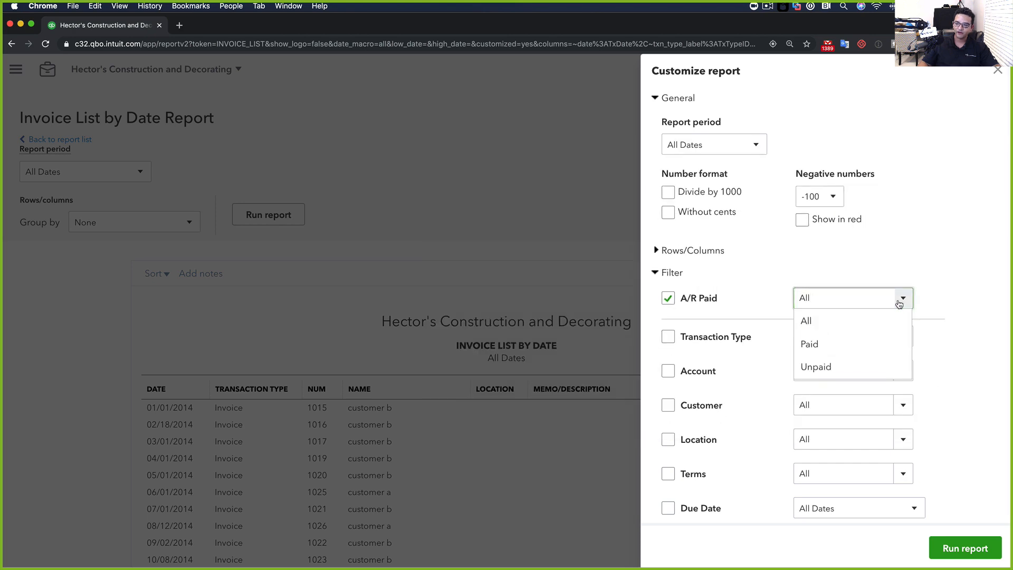
click(817, 367)
click(959, 549)
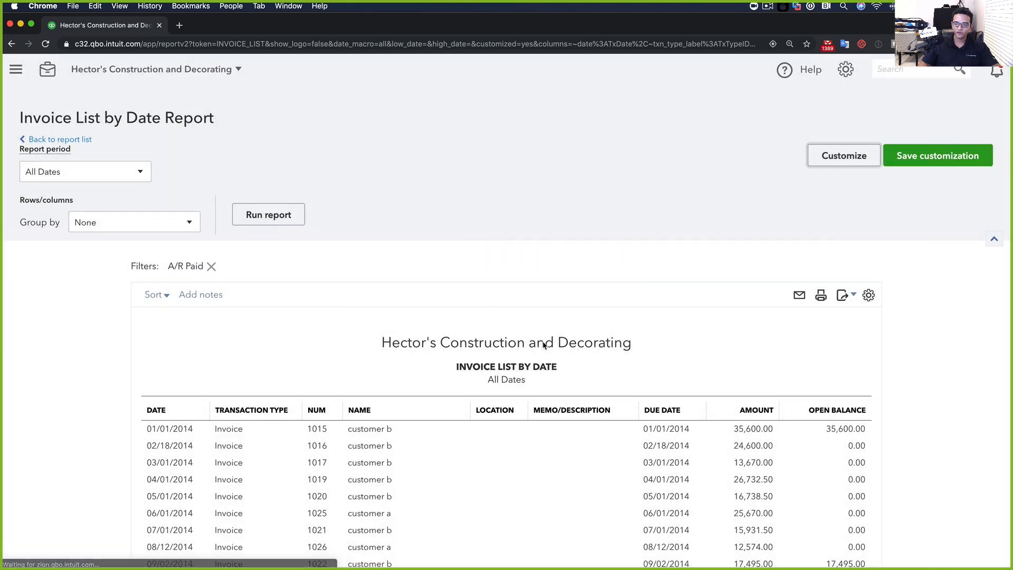
scroll(456, 247, down, 4)
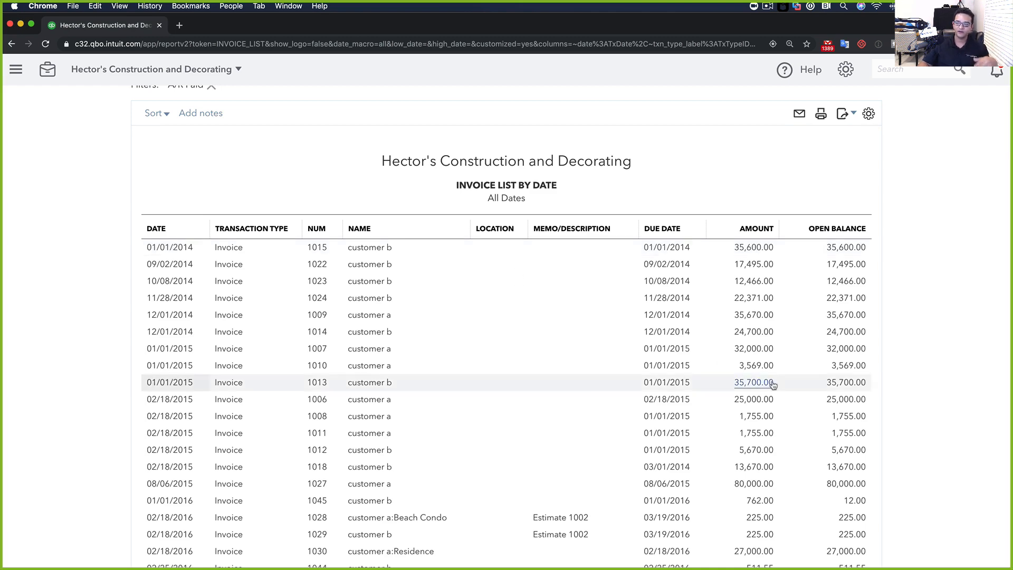
scroll(769, 383, down, 10)
scroll(772, 385, up, 15)
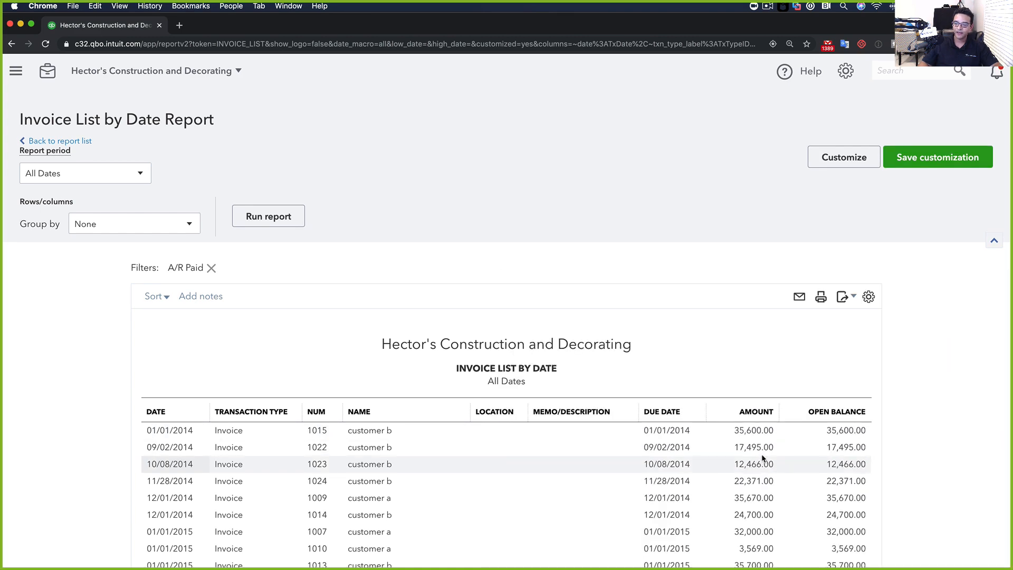
scroll(762, 455, down, 5)
scroll(762, 455, down, 6)
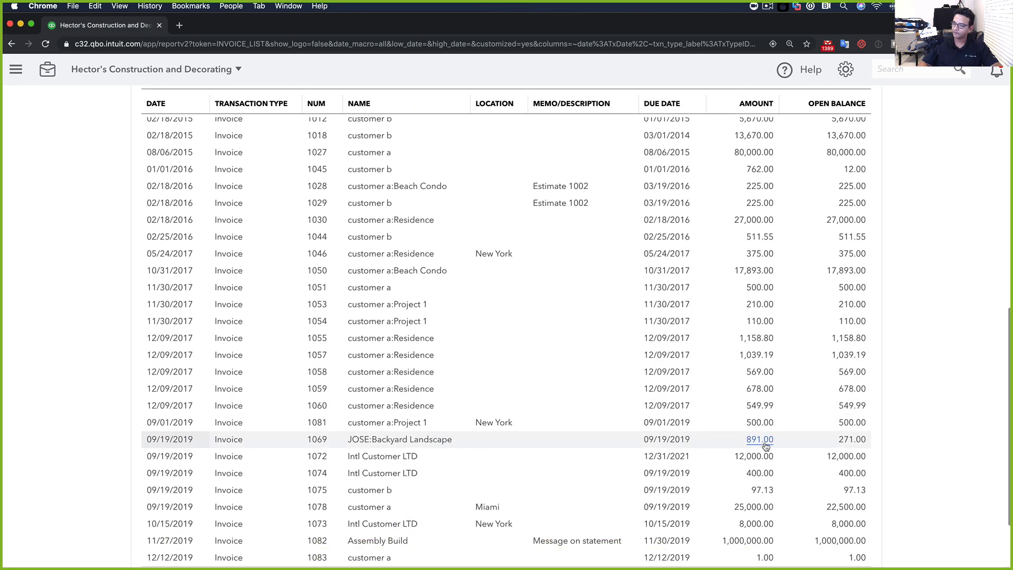
scroll(760, 443, down, 2)
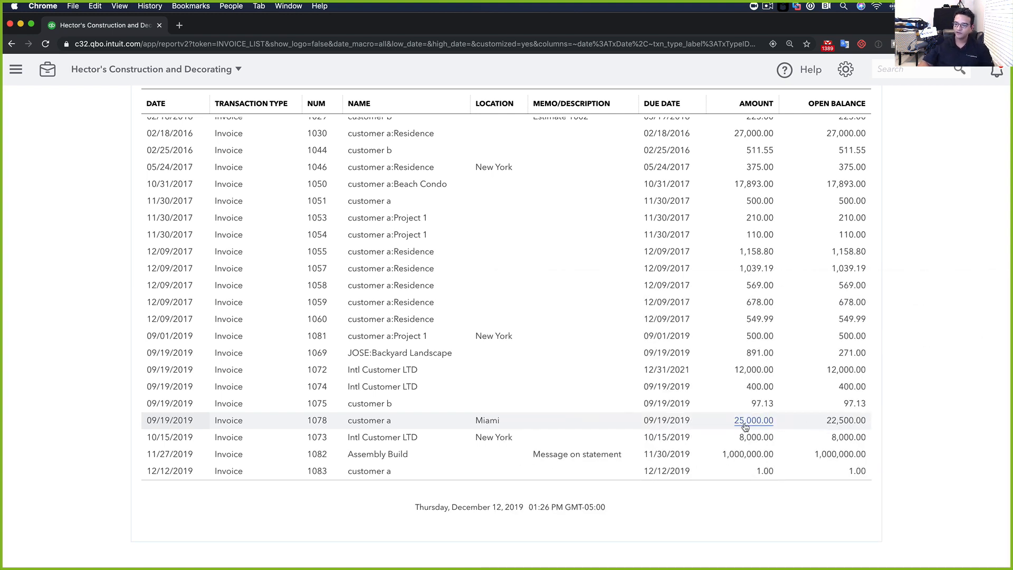
click(755, 421)
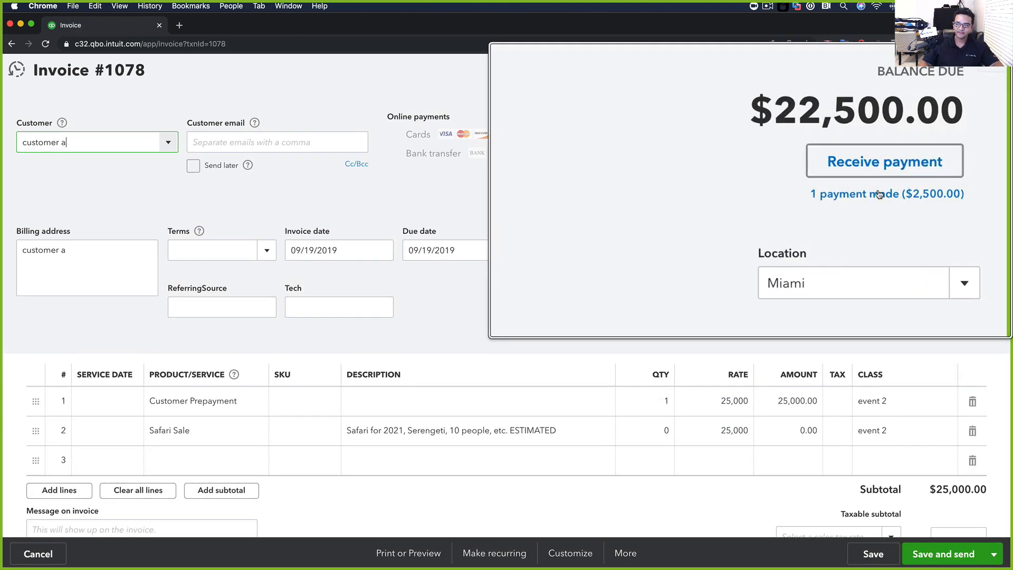
click(931, 194)
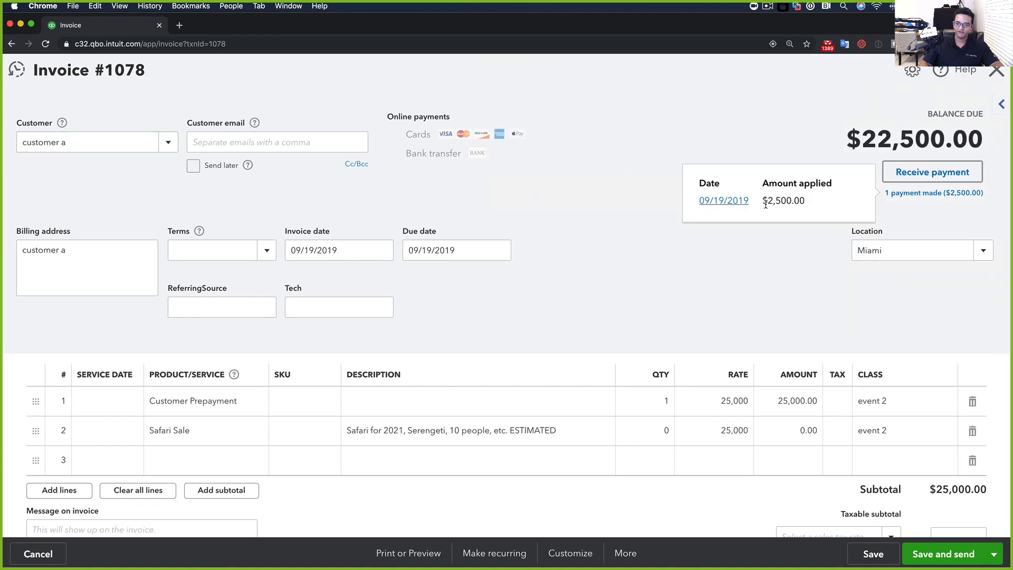
click(993, 71)
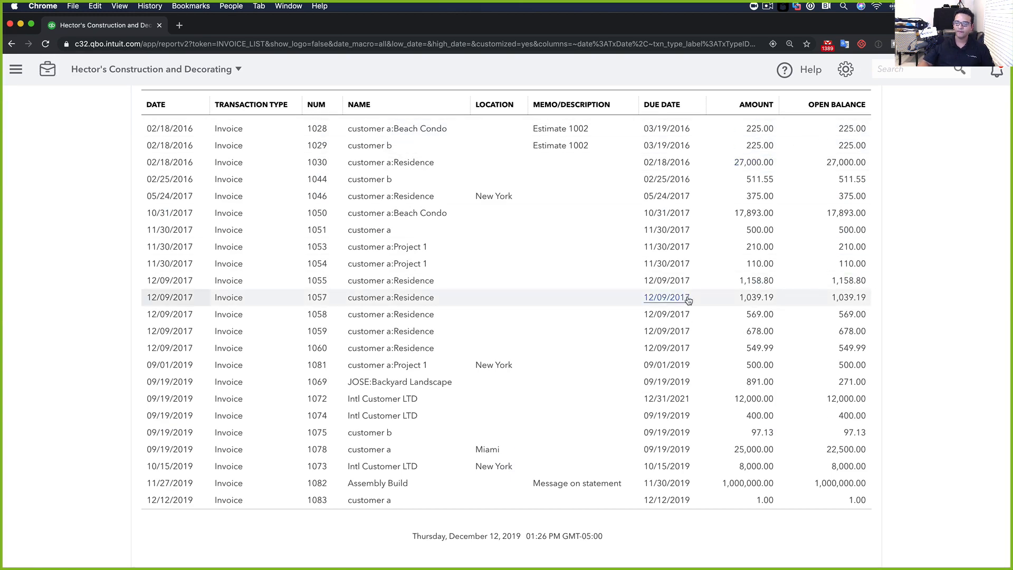
scroll(687, 296, up, 15)
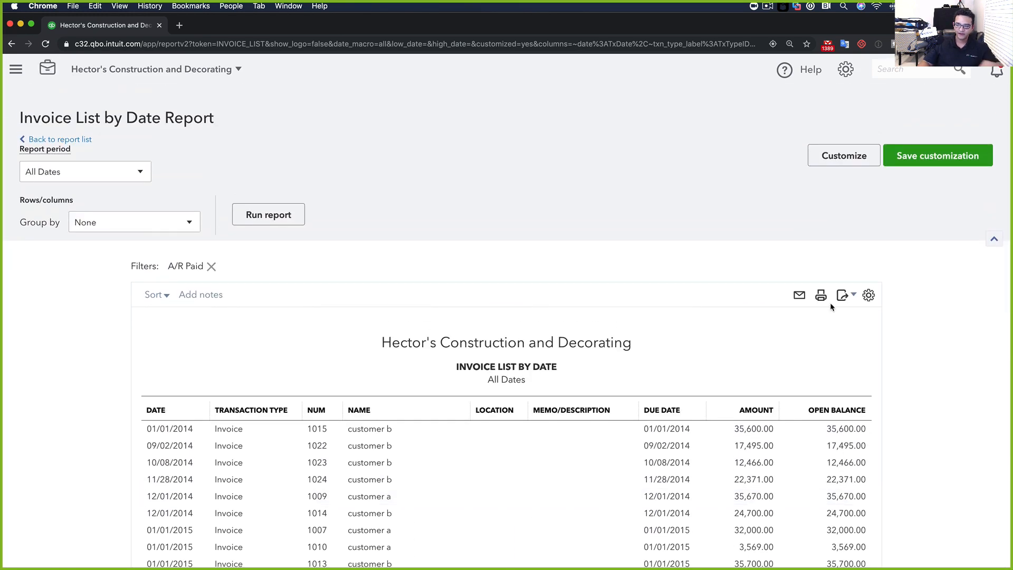
Add the A/R Paid and Customer/Vendor Message columns to the invoice list
click(868, 296)
click(602, 439)
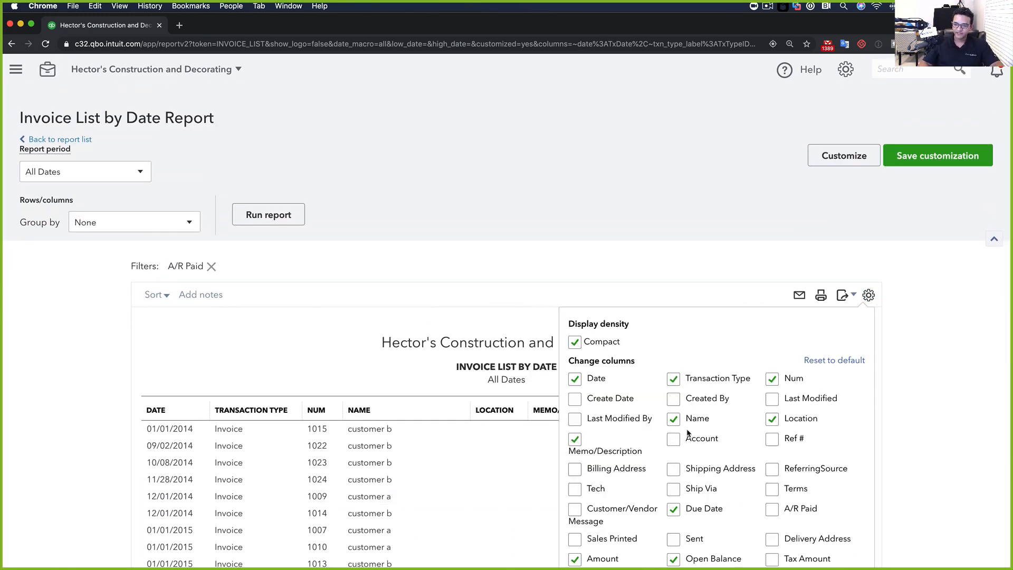
scroll(897, 440, down, 4)
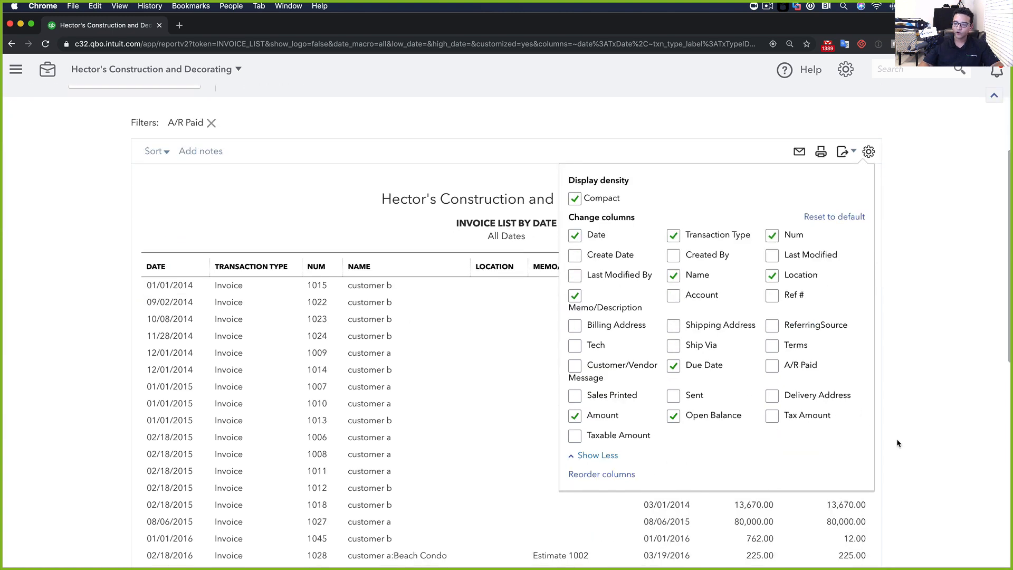
scroll(792, 448, up, 2)
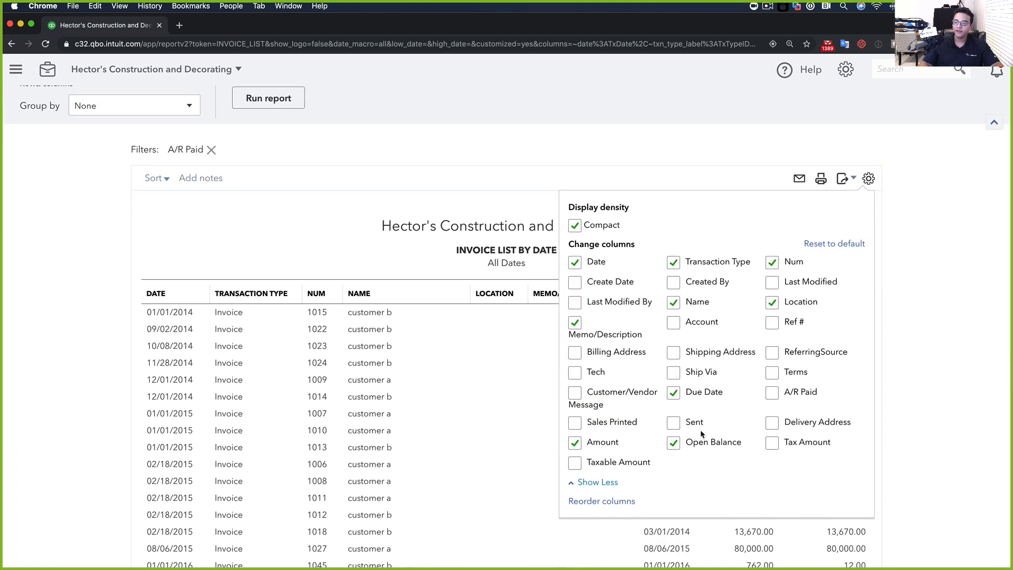
click(773, 394)
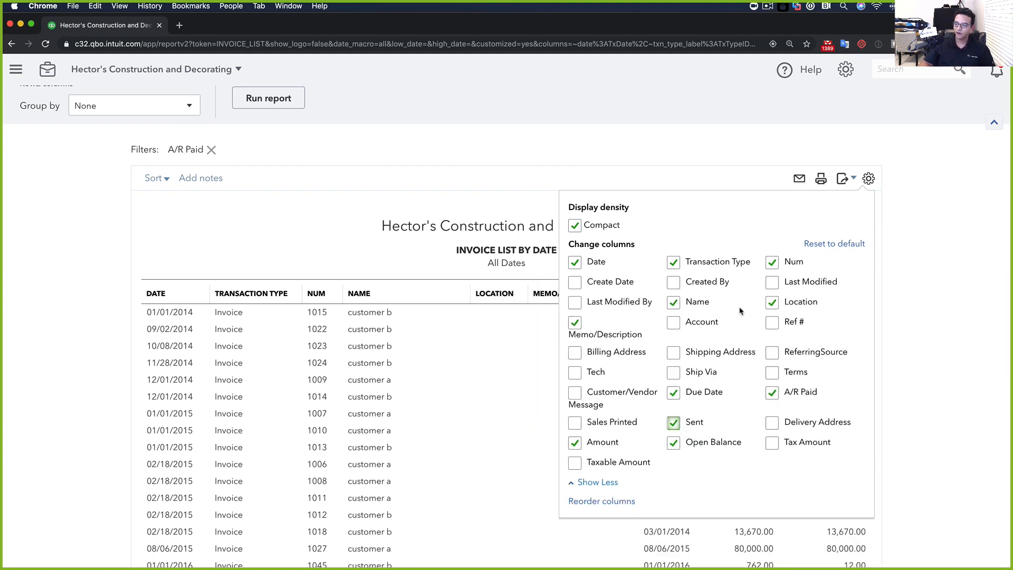
click(575, 394)
click(897, 188)
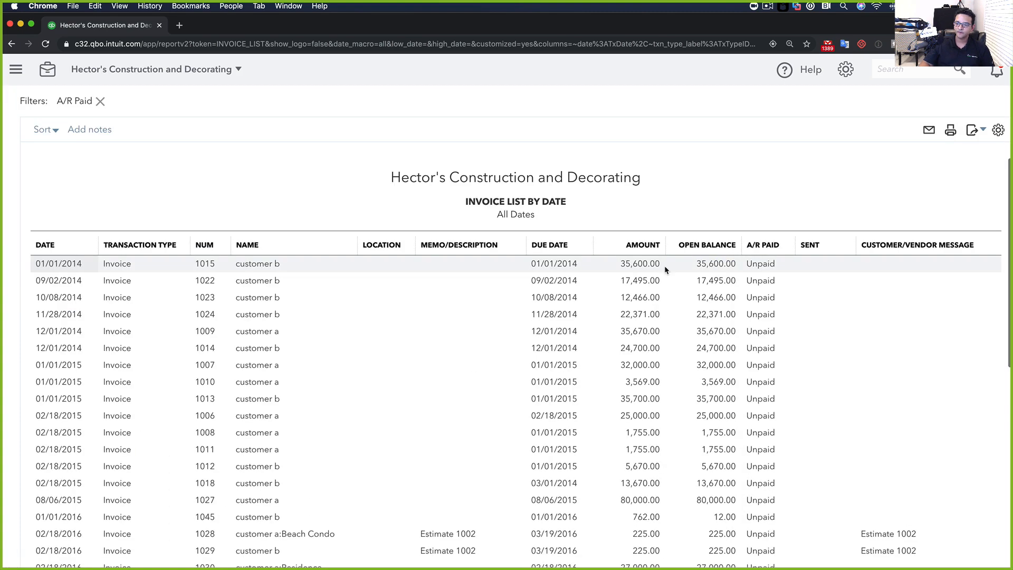
scroll(664, 285, down, 5)
scroll(664, 306, up, 5)
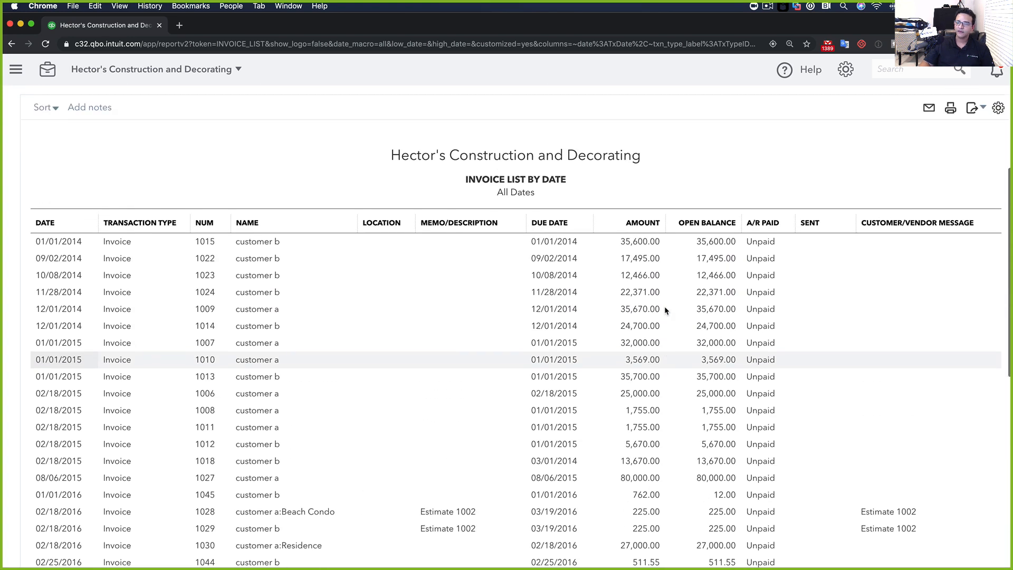
Remove the Location, Transaction Type and Amount columns from the invoice list
click(999, 108)
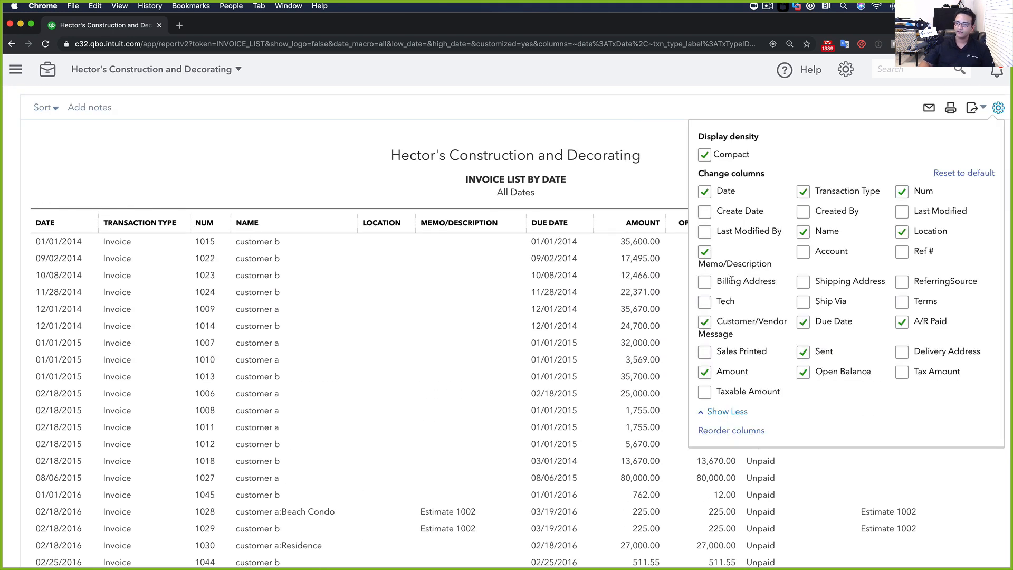
click(903, 232)
click(805, 193)
click(805, 326)
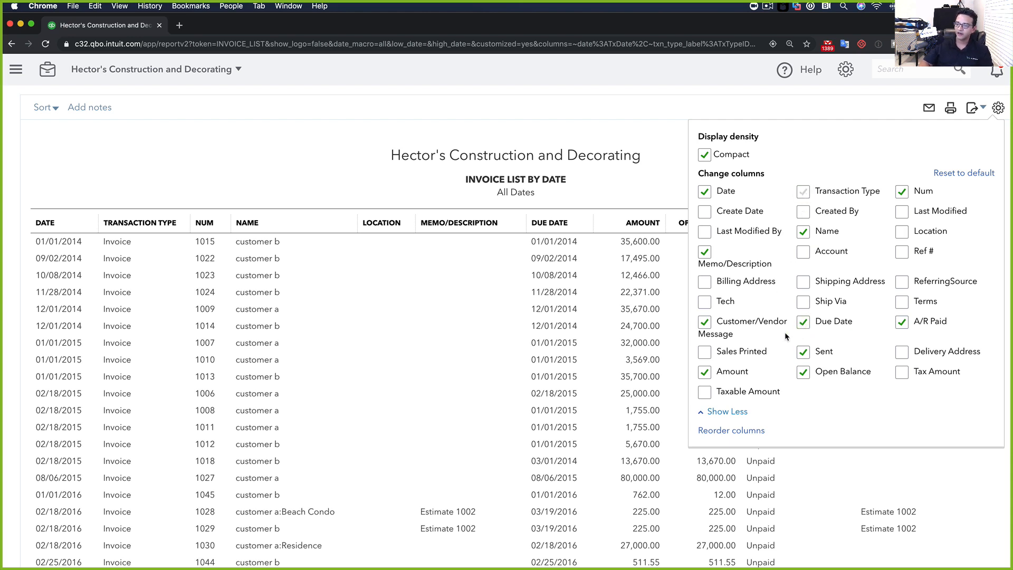
click(705, 372)
click(531, 147)
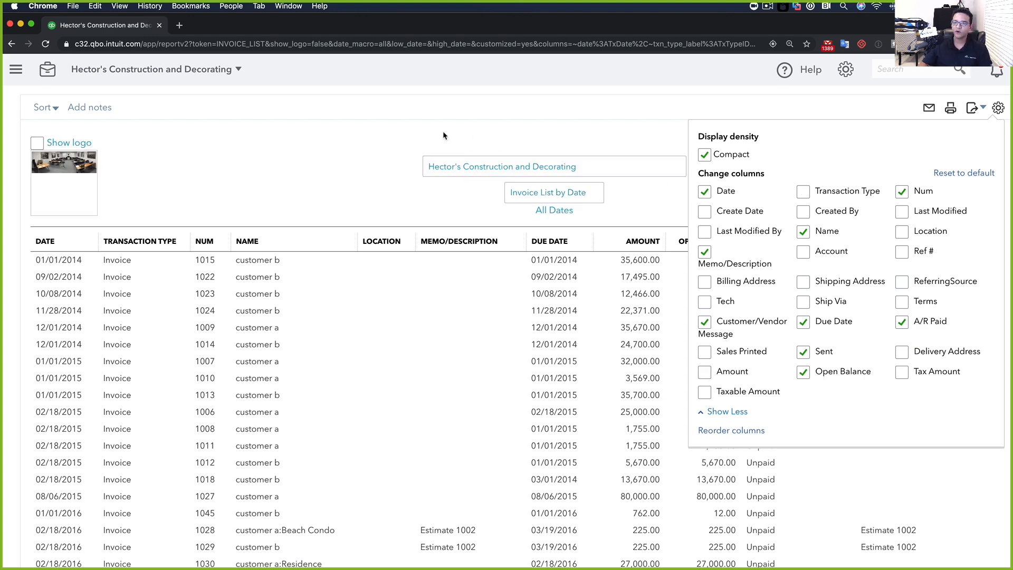
click(1002, 108)
Drag Customer/Vendor Message directly after Memo/Description and rerun the invoice list
scroll(483, 161, down, 1)
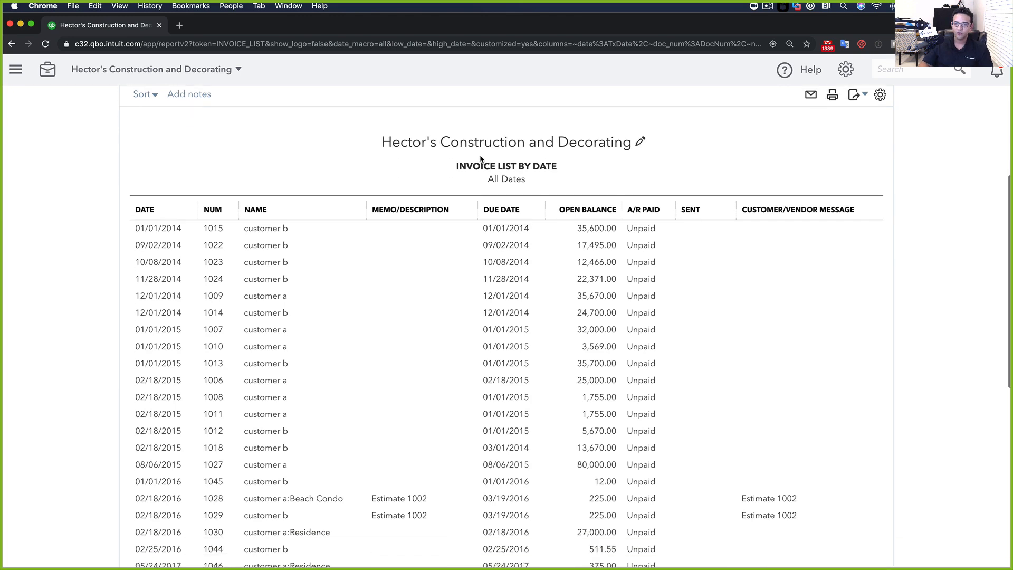
scroll(480, 154, up, 2)
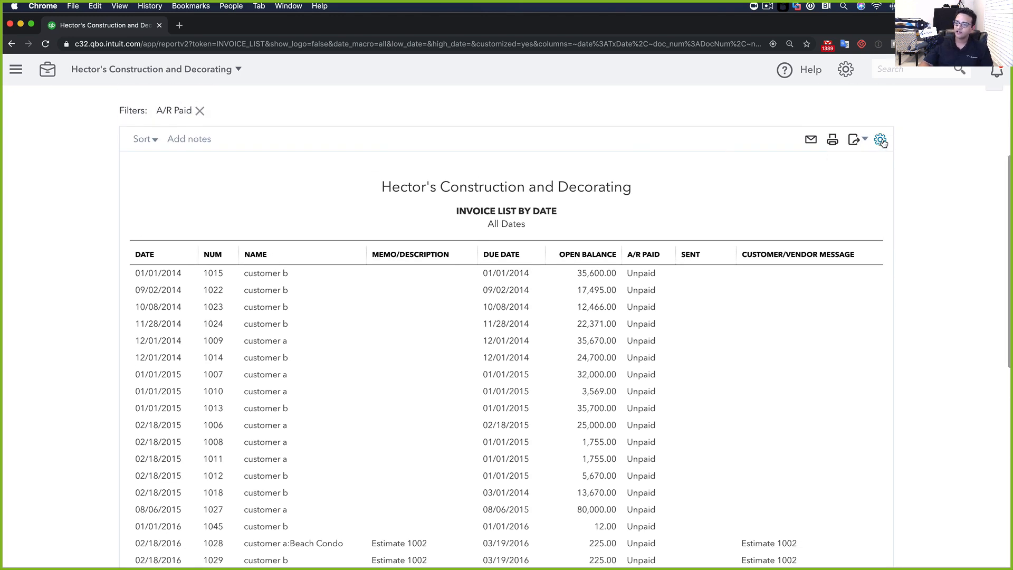
click(881, 141)
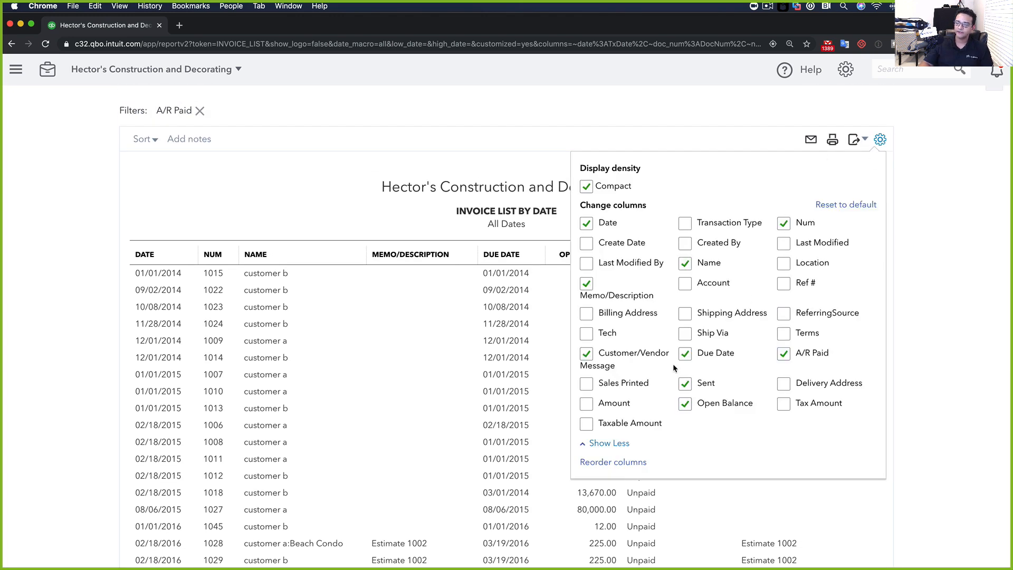
click(613, 462)
scroll(755, 427, down, 5)
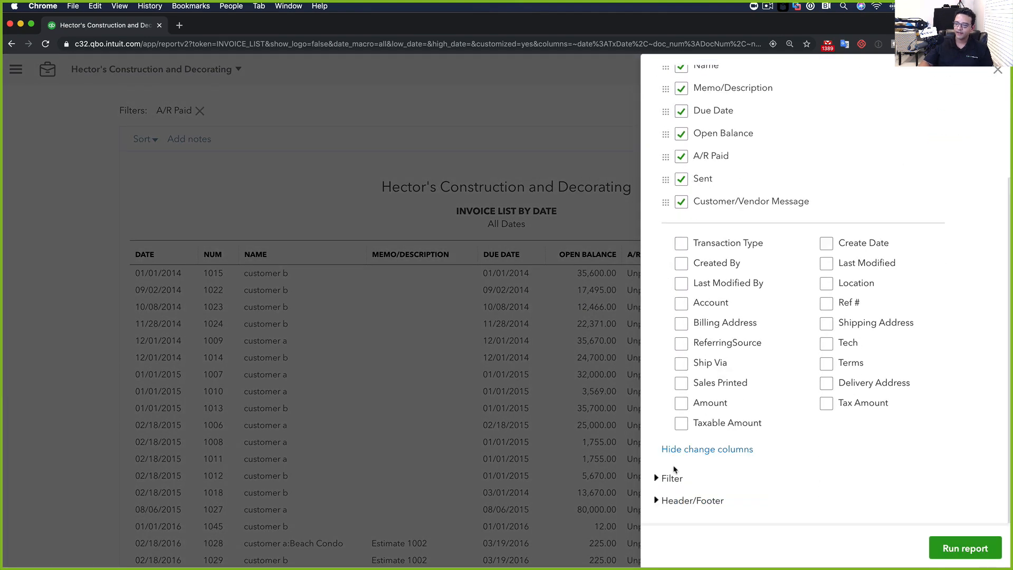
scroll(711, 418, up, 3)
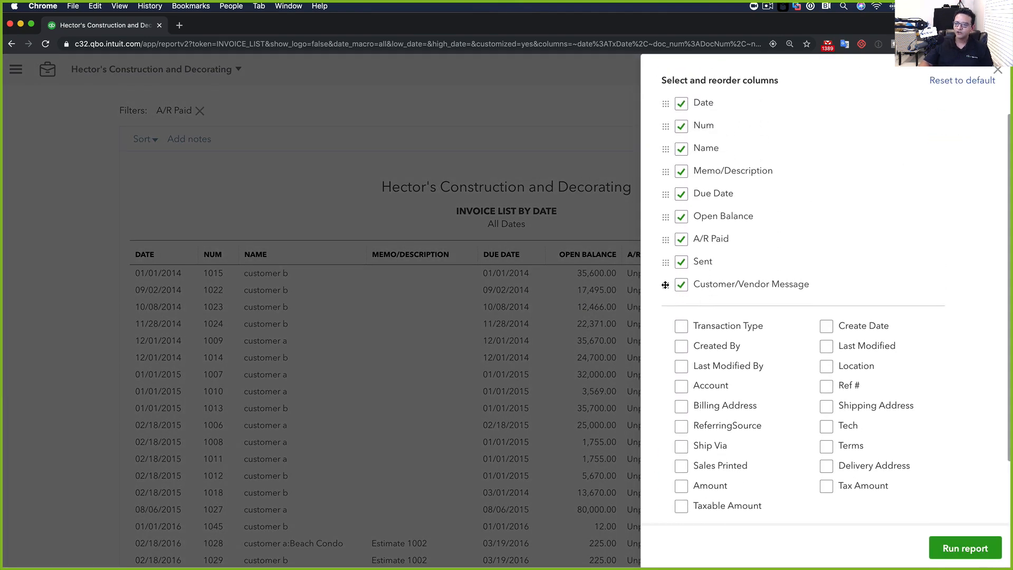
drag(665, 285, 669, 193)
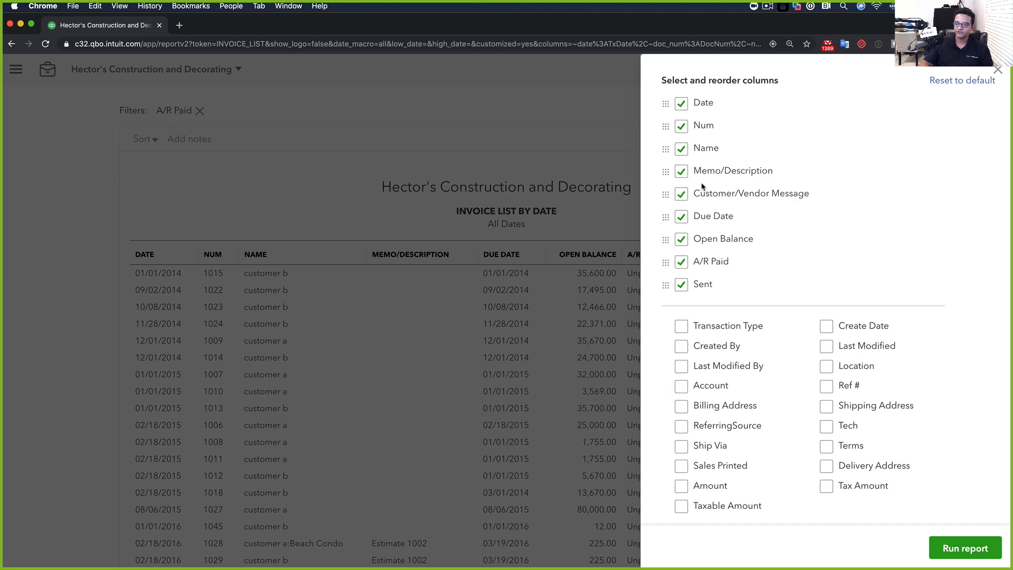
click(965, 548)
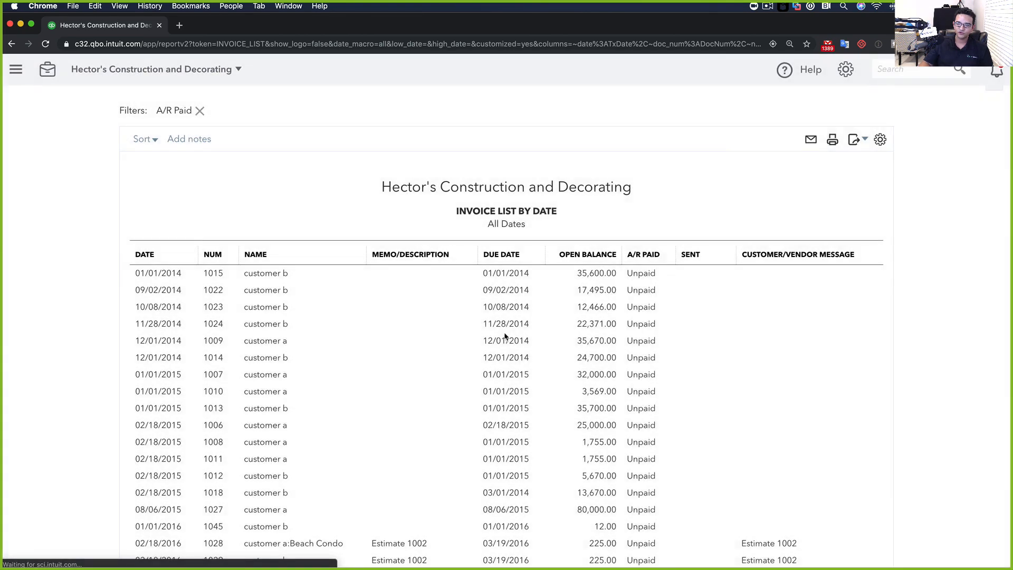
scroll(502, 295, down, 3)
scroll(499, 292, up, 4)
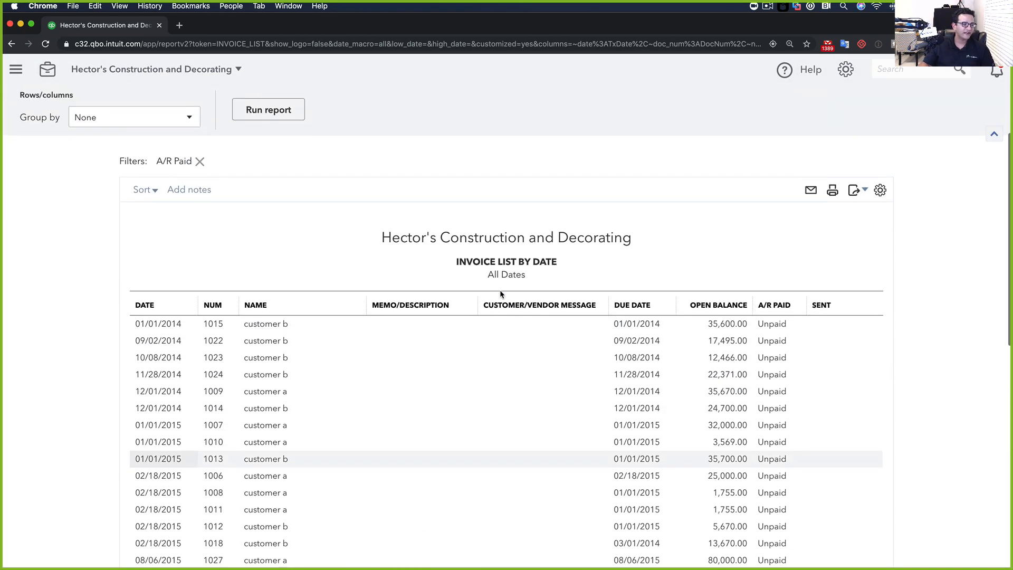
scroll(501, 294, down, 1)
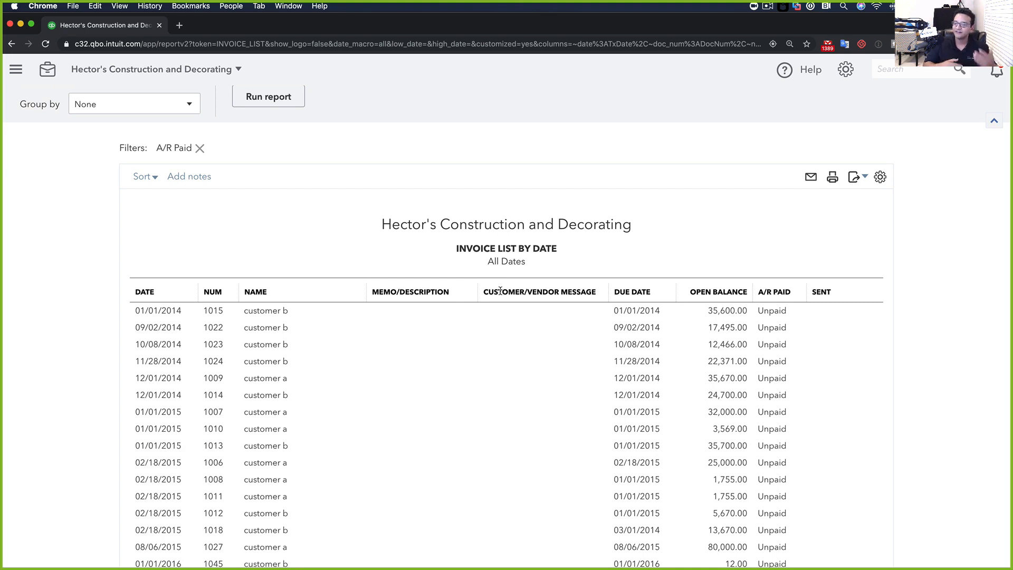
scroll(500, 291, up, 1)
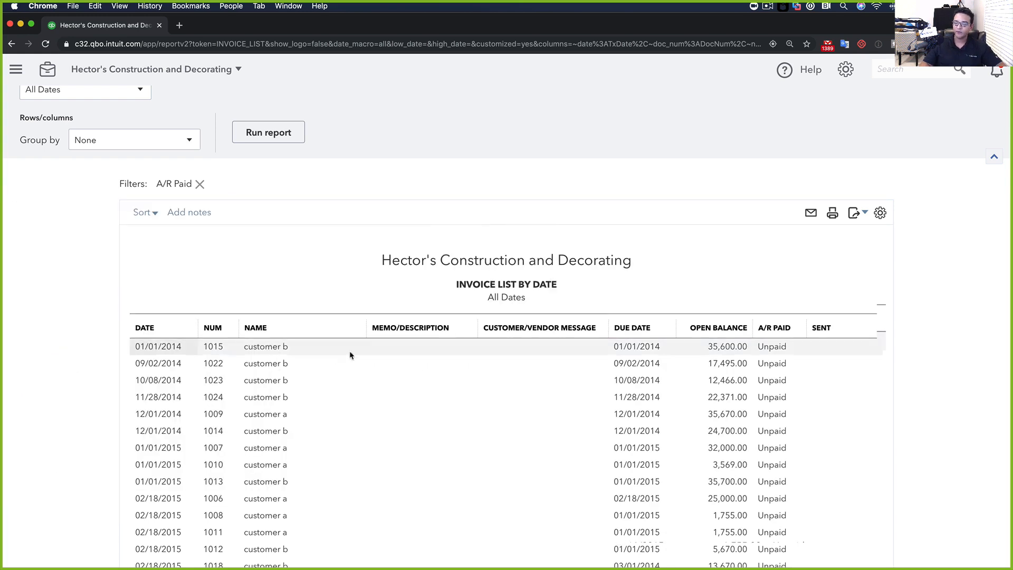
Open invoice 1015 and fill in its invoice message ('CUS') and statement message ('CU')
click(266, 347)
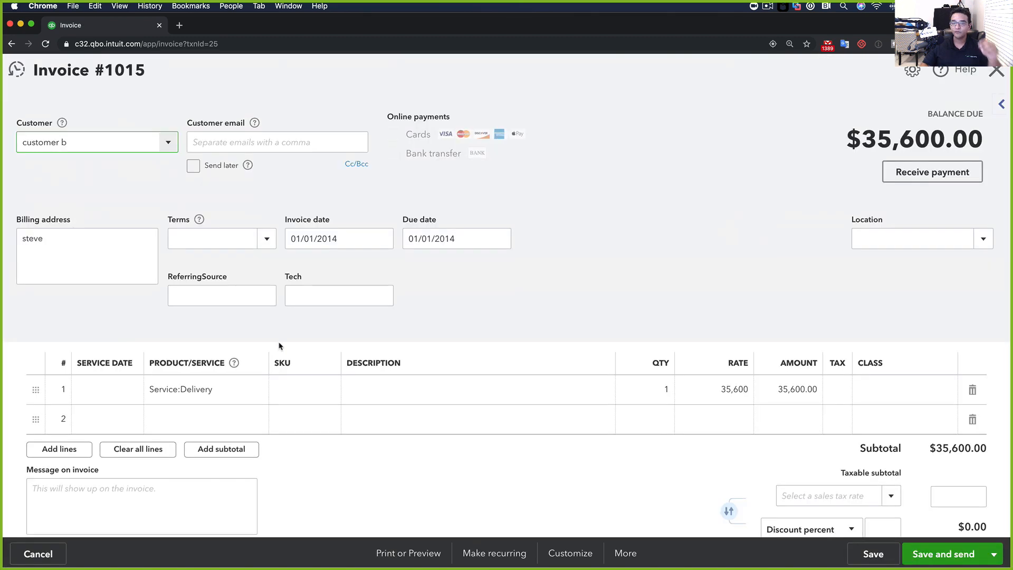
scroll(307, 351, down, 5)
click(89, 371)
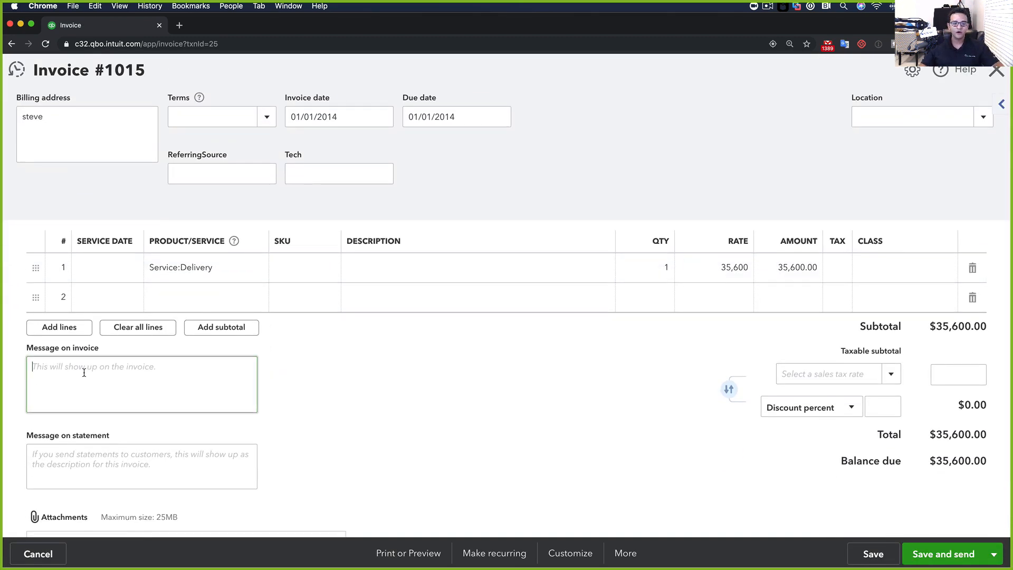
scroll(87, 376, down, 1)
click(82, 426)
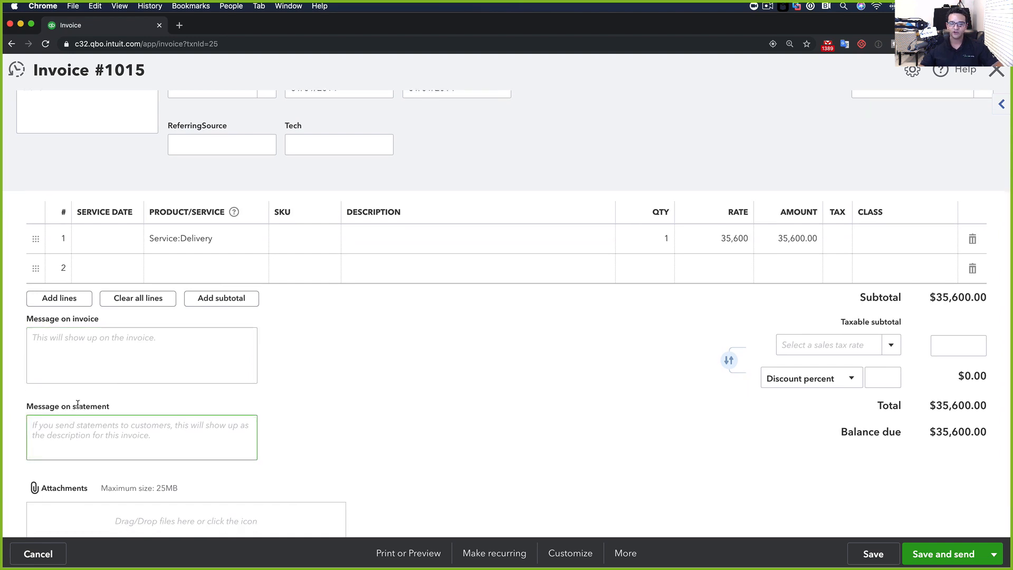
click(99, 344)
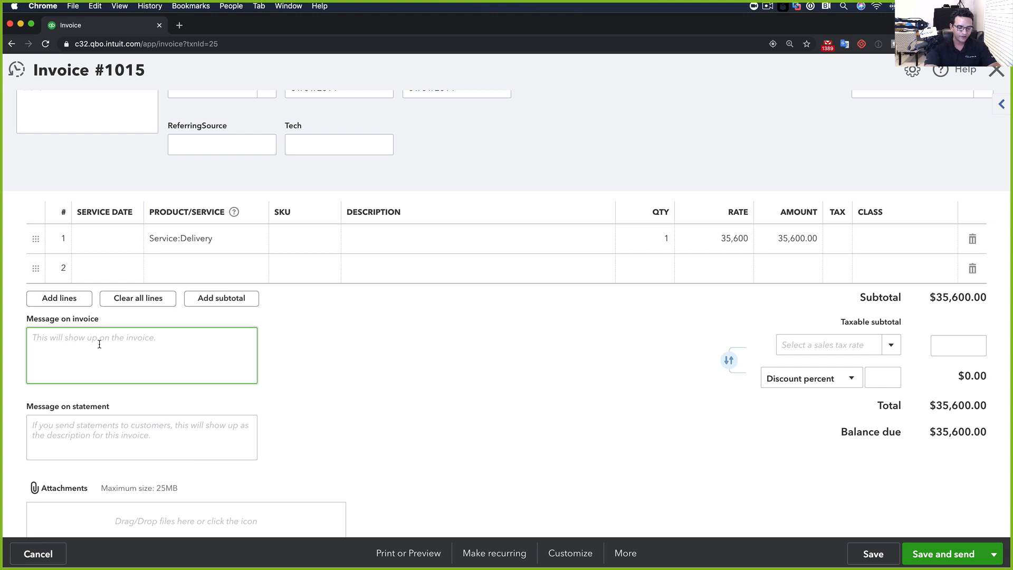
text(CUSTOMER SAID CHECK IS IN)
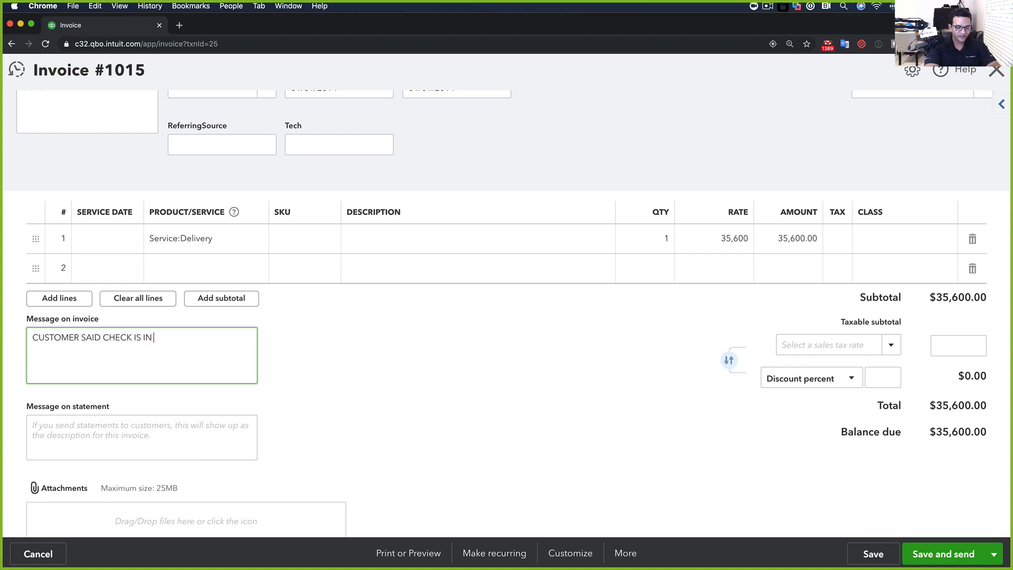
click(101, 439)
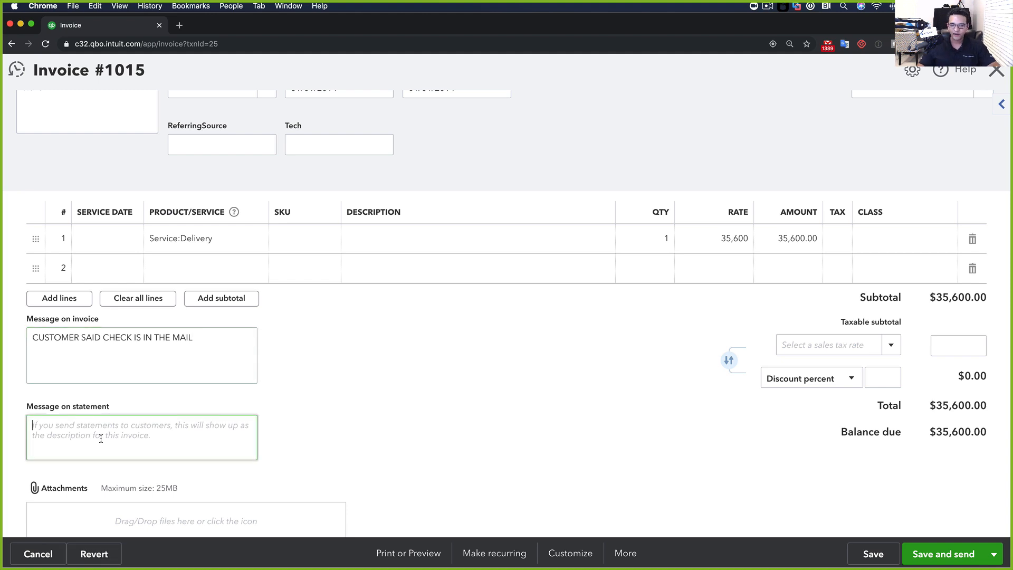
text(CU)
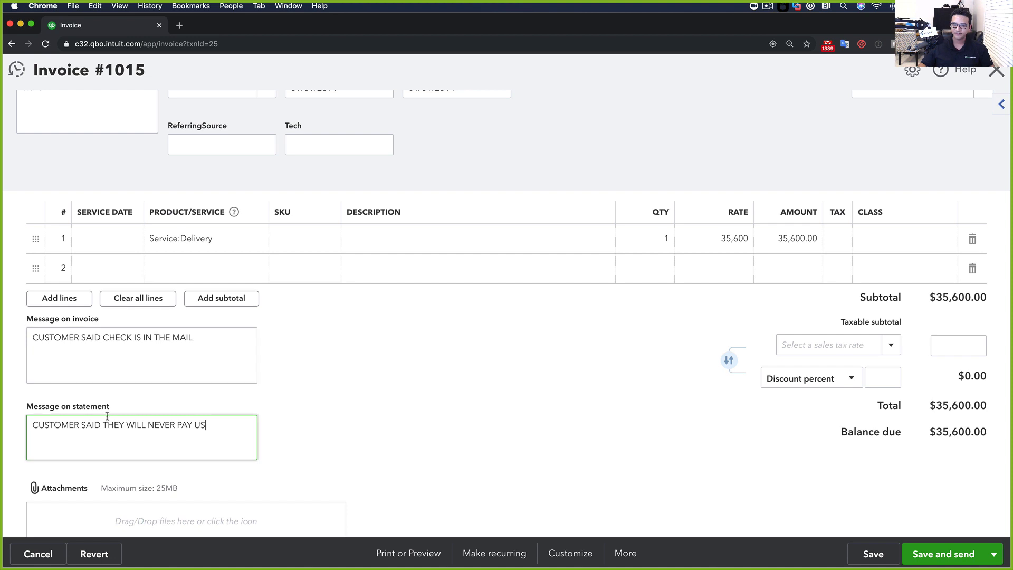
Save invoice 1015, accepting the date prompt, and return to the report
click(873, 554)
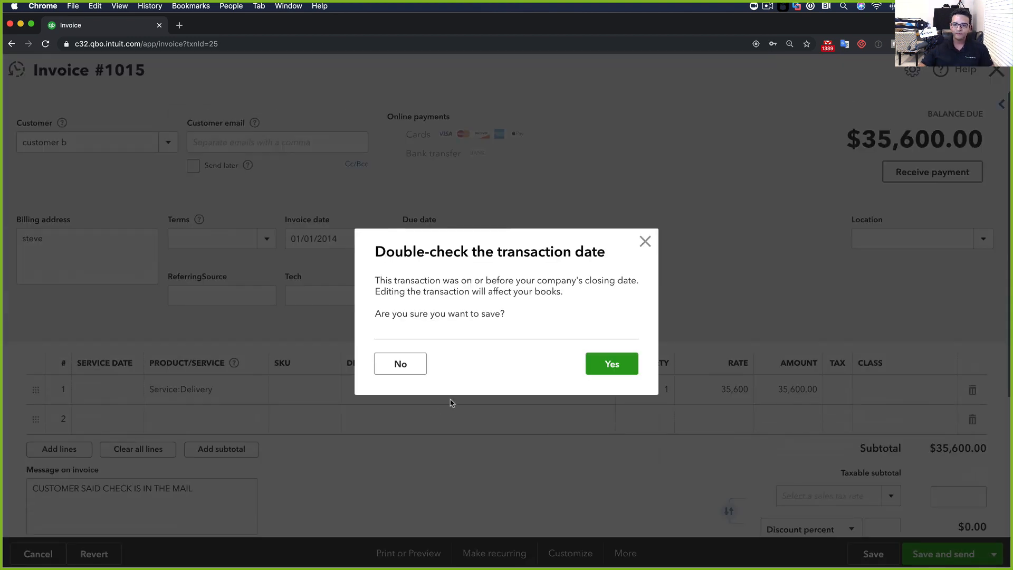
click(613, 370)
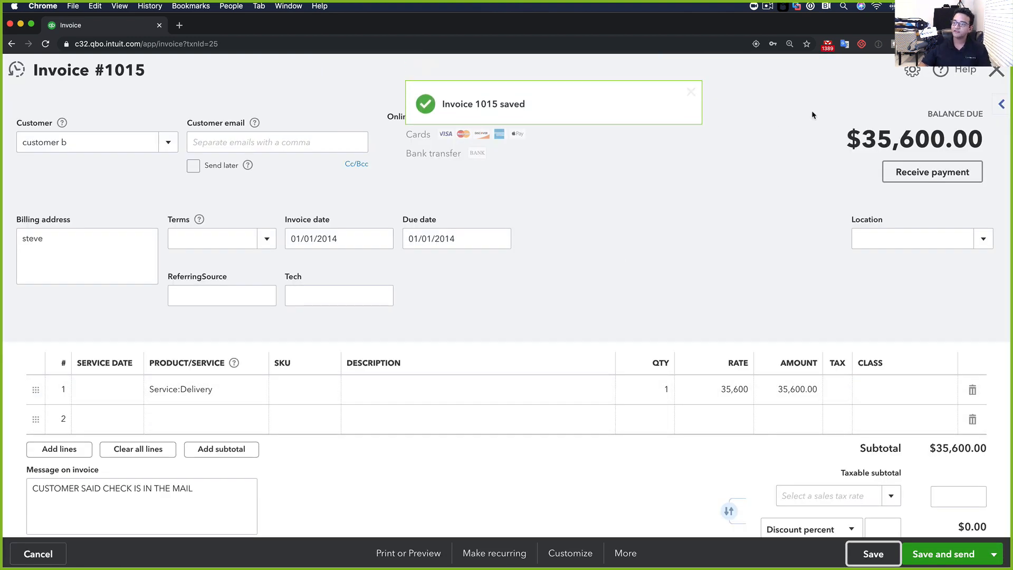
click(997, 70)
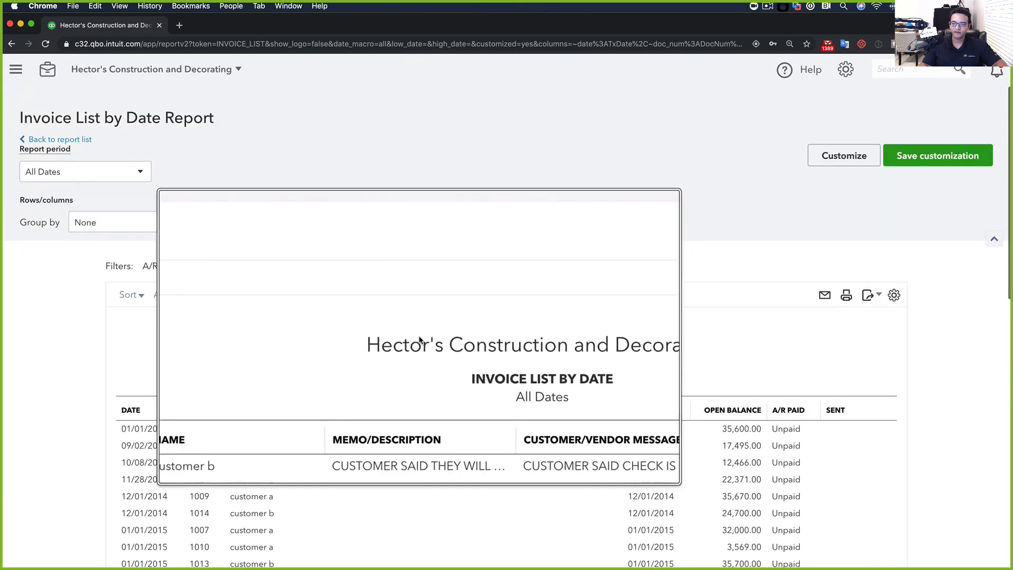
scroll(436, 419, down, 2)
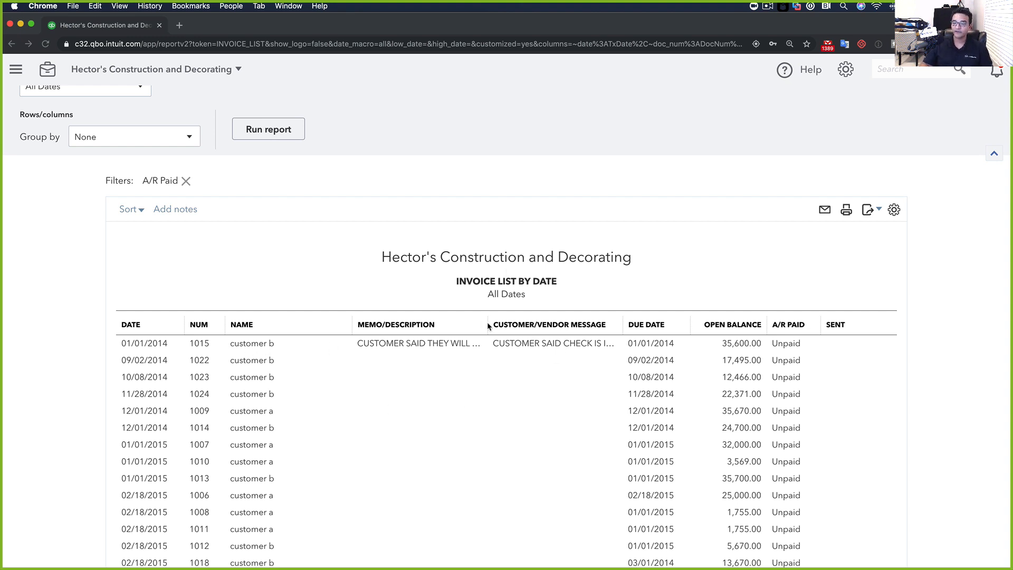
click(269, 344)
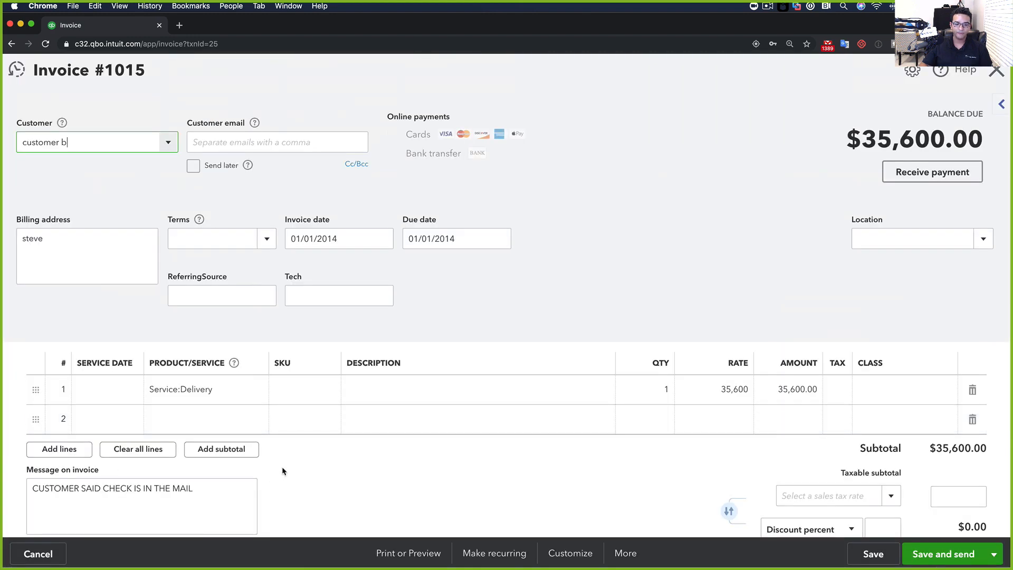
scroll(283, 471, down, 3)
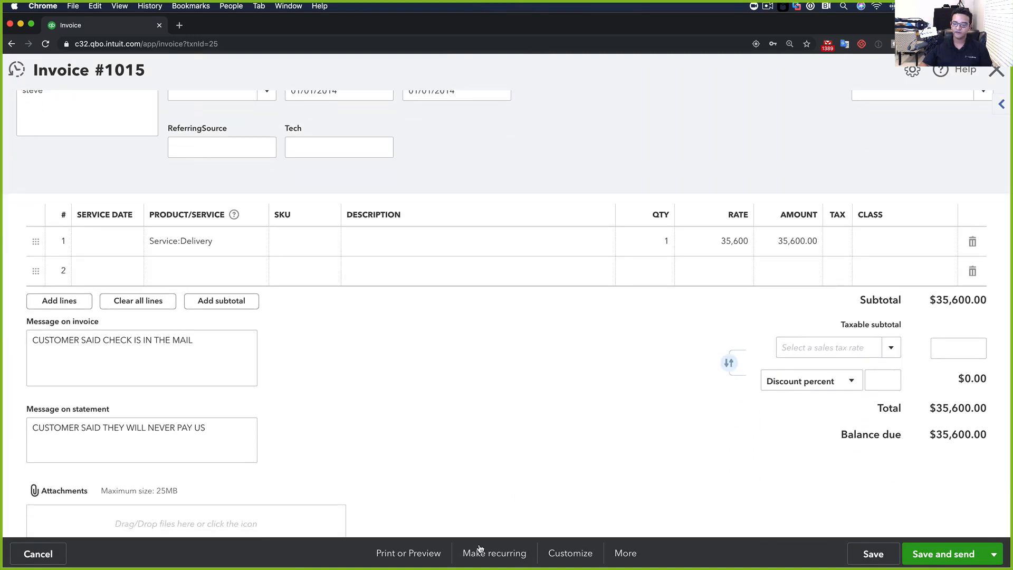
click(417, 553)
click(413, 489)
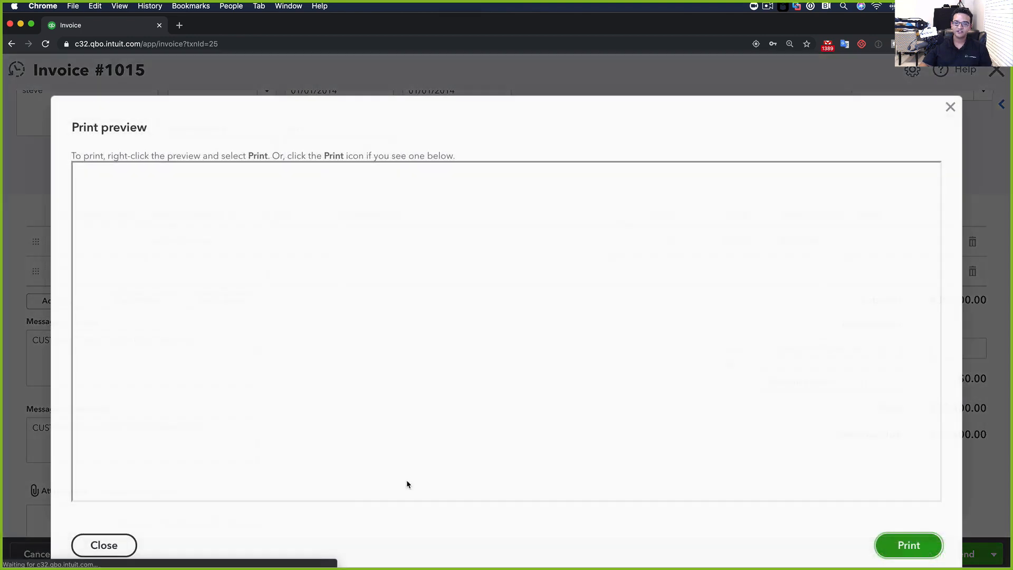
scroll(380, 417, down, 3)
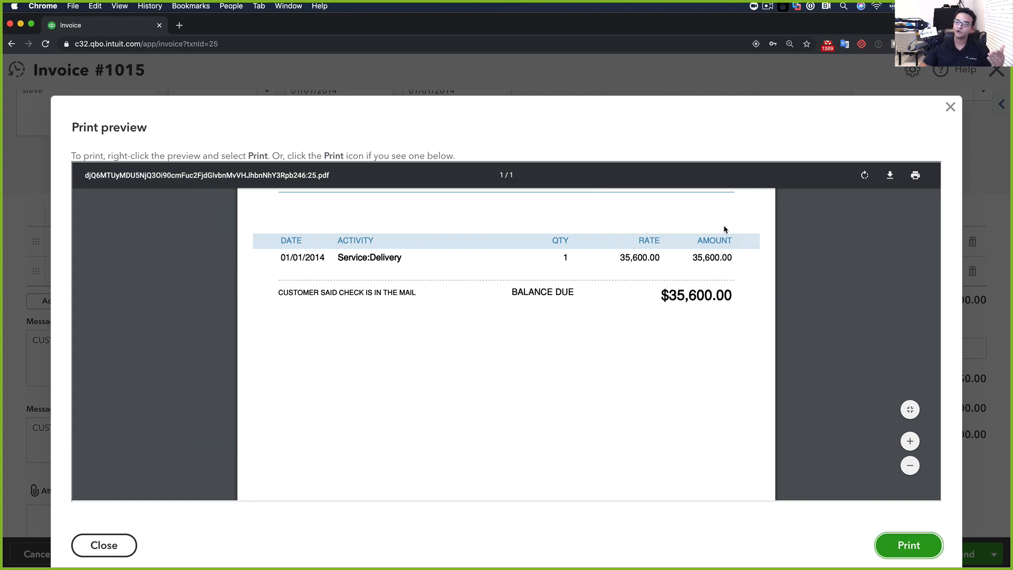
click(950, 107)
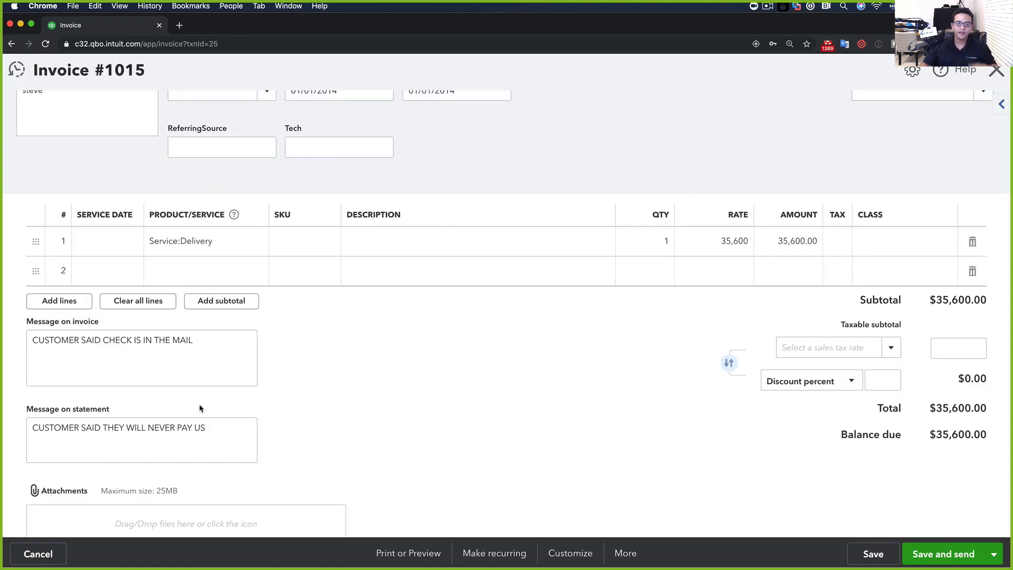
click(101, 426)
drag(33, 421, 215, 431)
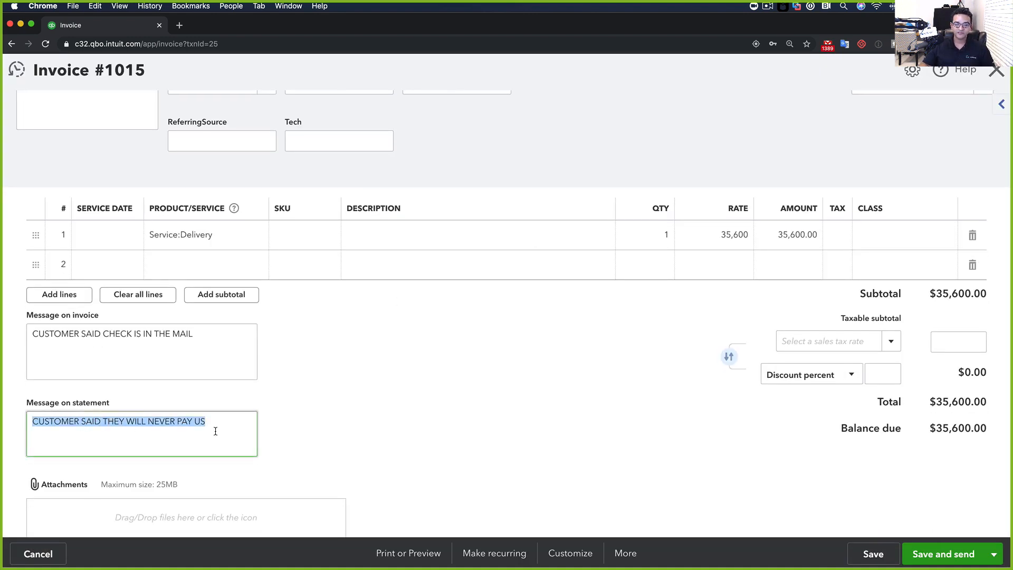
drag(33, 403, 125, 408)
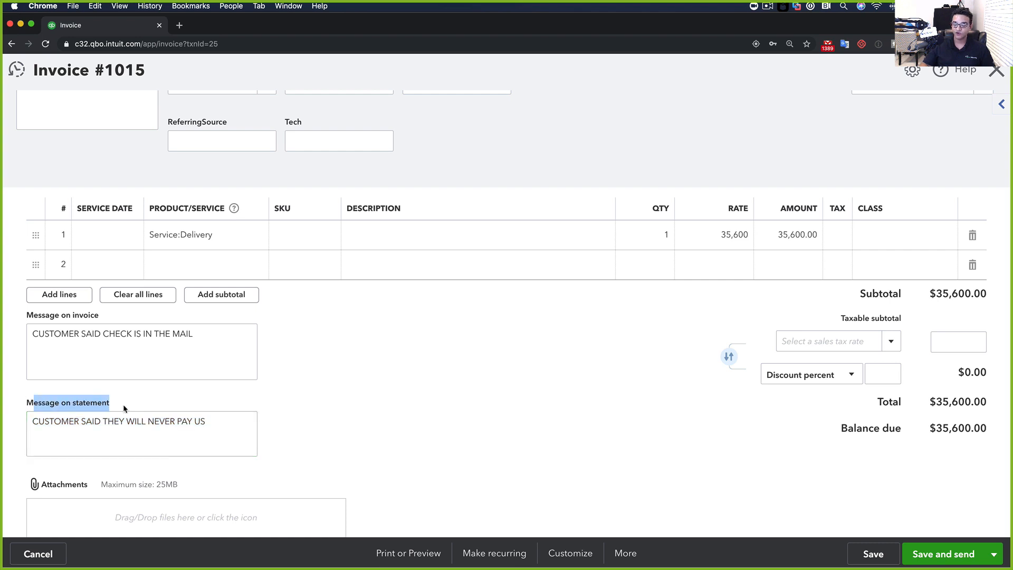
click(1003, 72)
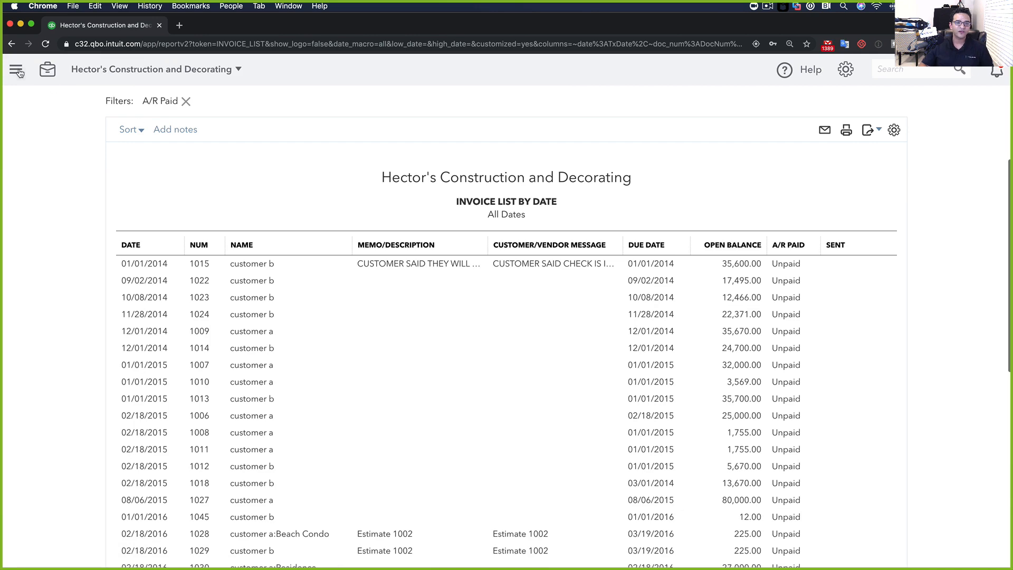
Start a new statement run and select only customer a from the available recipients
click(18, 72)
click(56, 116)
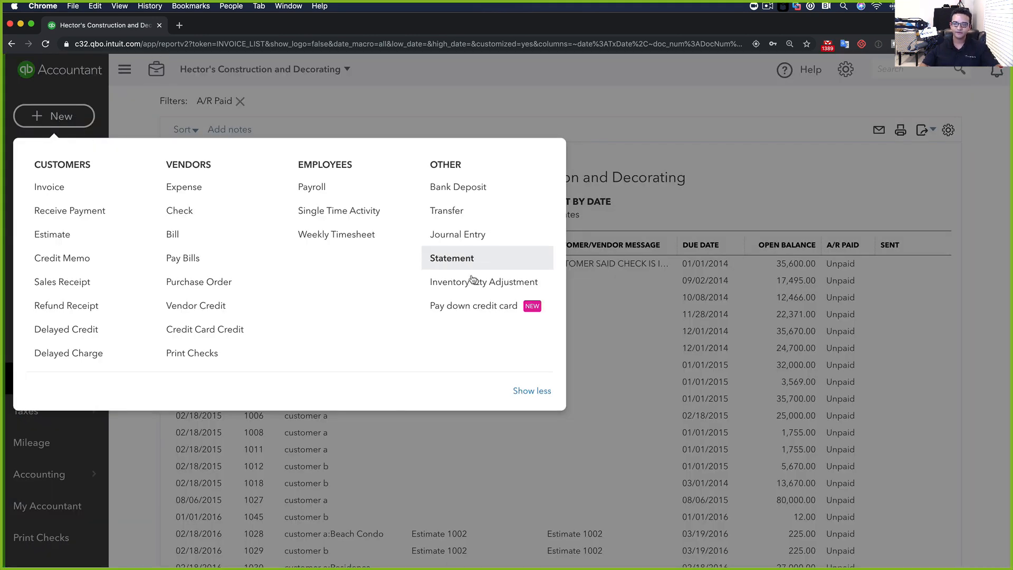
click(461, 264)
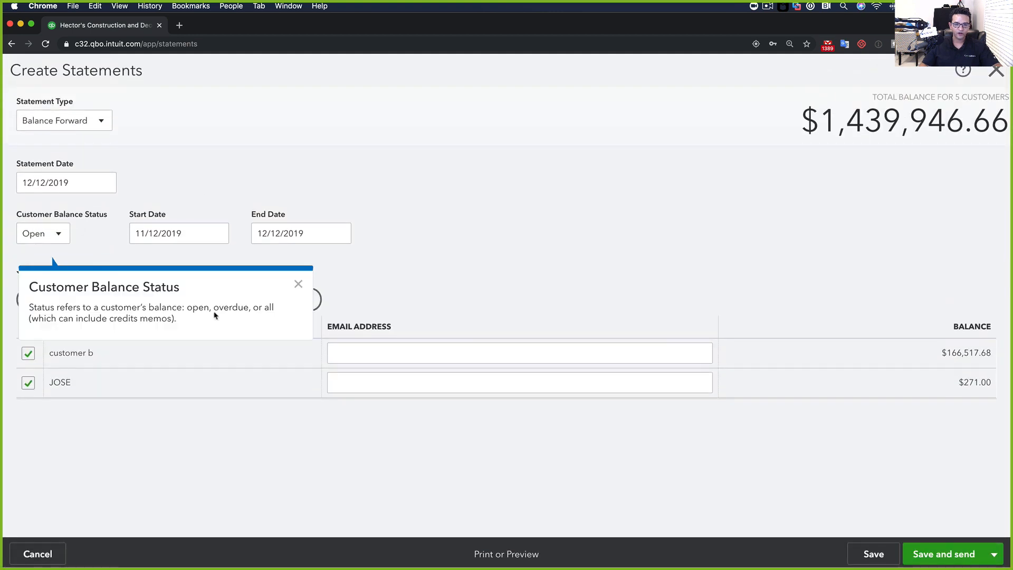
click(299, 285)
click(246, 305)
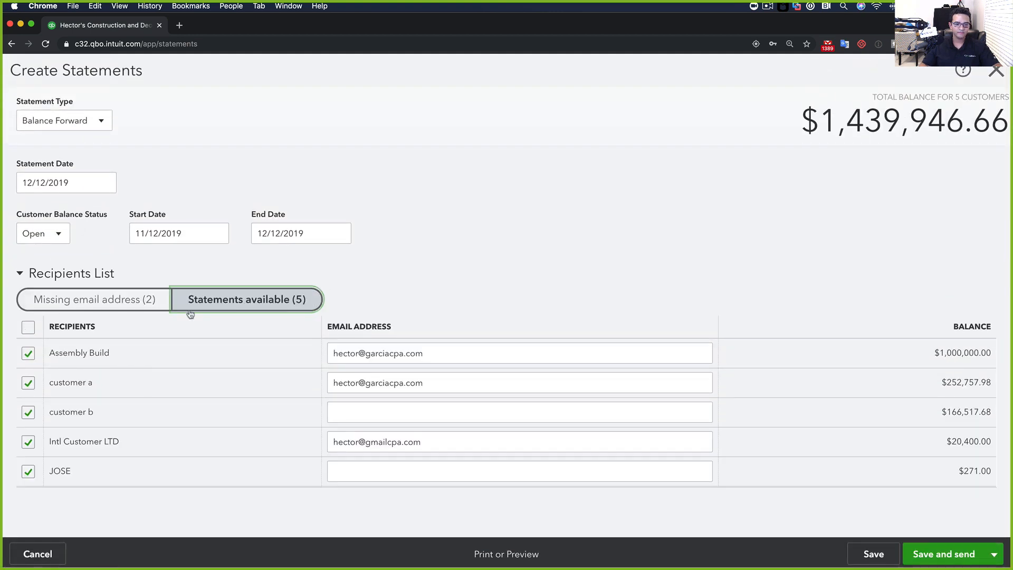
click(28, 329)
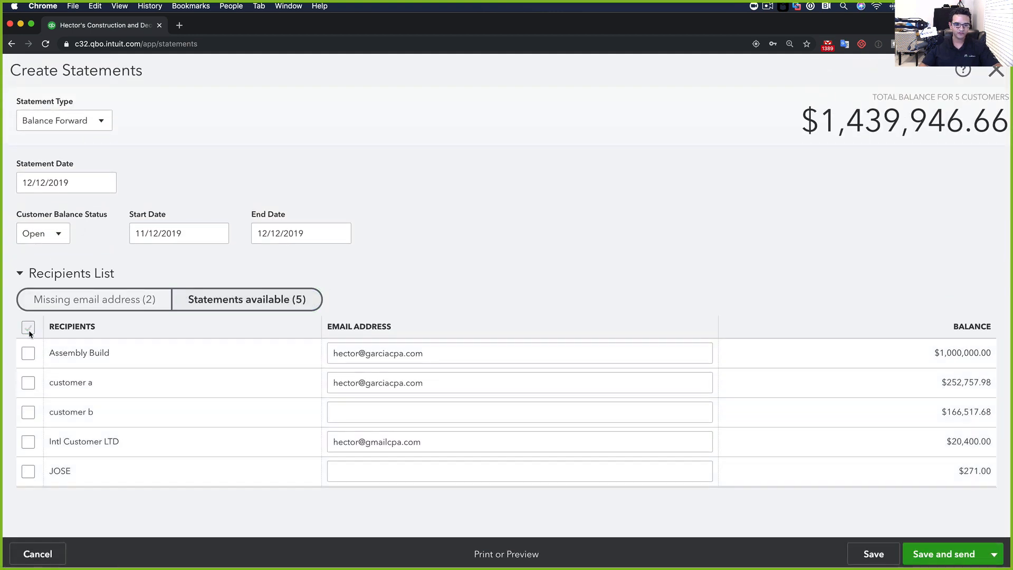
click(28, 383)
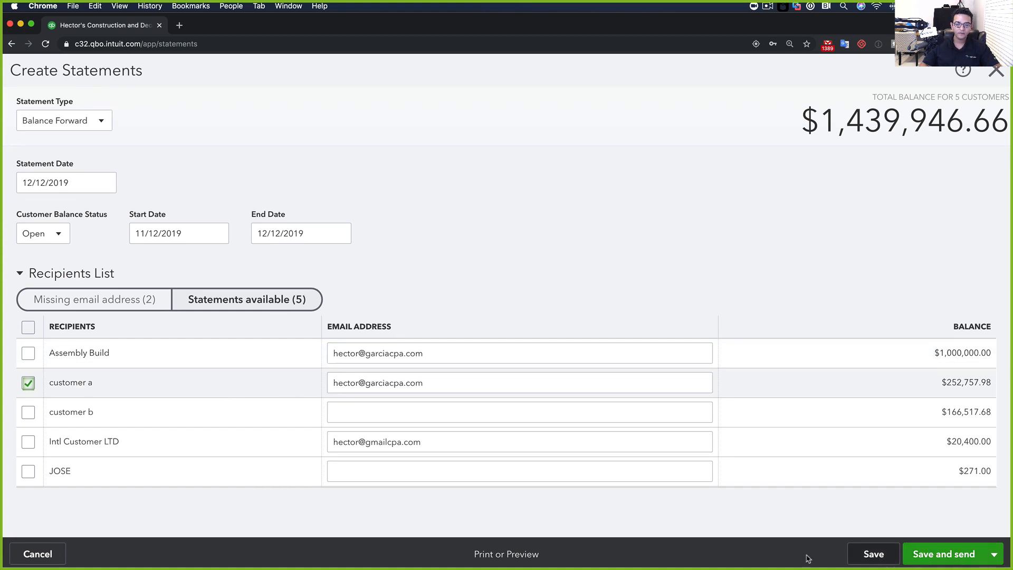
Preview customer a's 12/12/2019 Balance Forward statement listing Invoice #1083, then close it
click(520, 557)
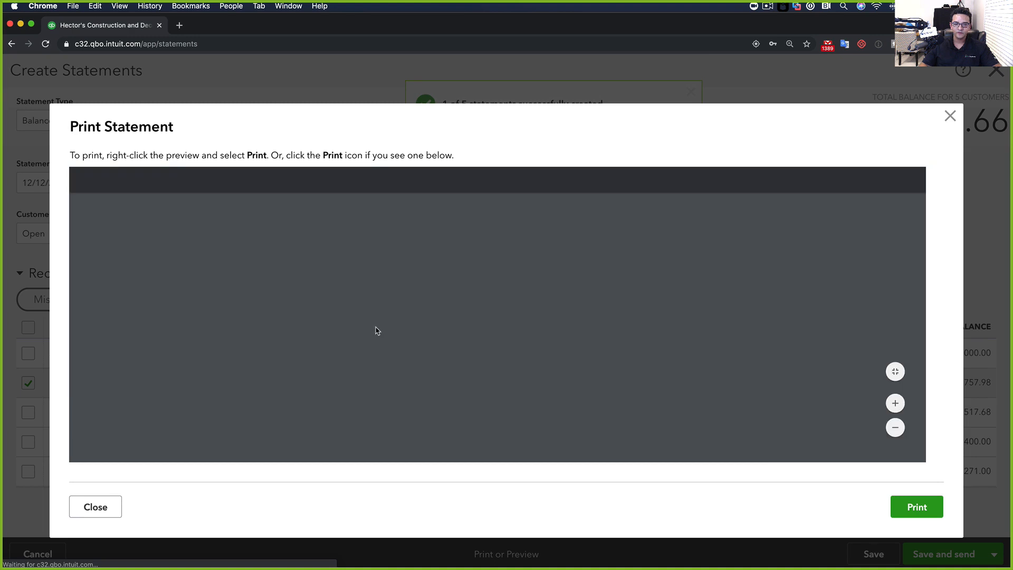
scroll(407, 332, down, 2)
scroll(418, 337, down, 3)
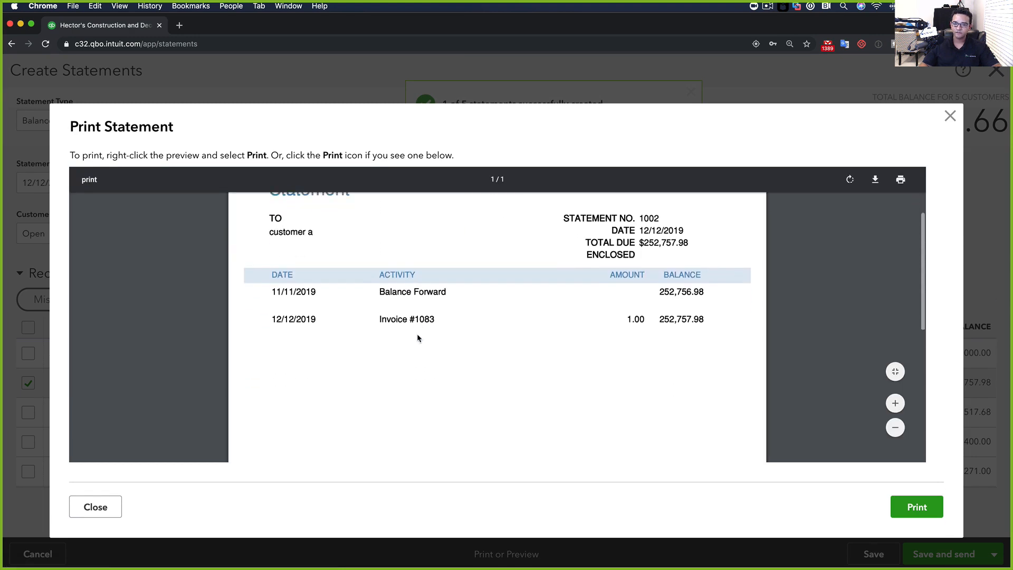
scroll(418, 338, up, 2)
scroll(418, 338, down, 1)
key(Escape)
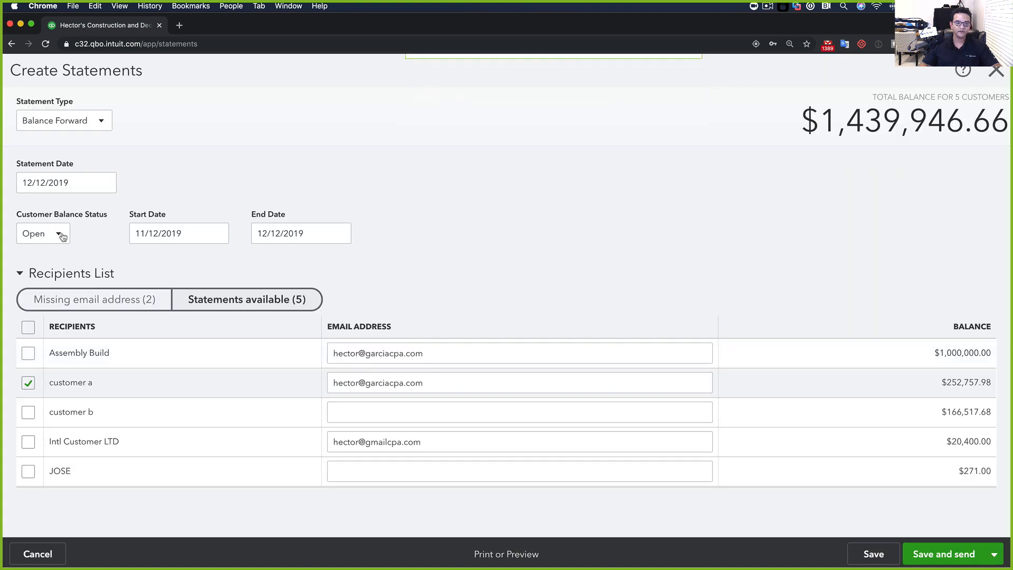
Change the statement Start Date to 01/01/2014 and apply the new date range
click(177, 233)
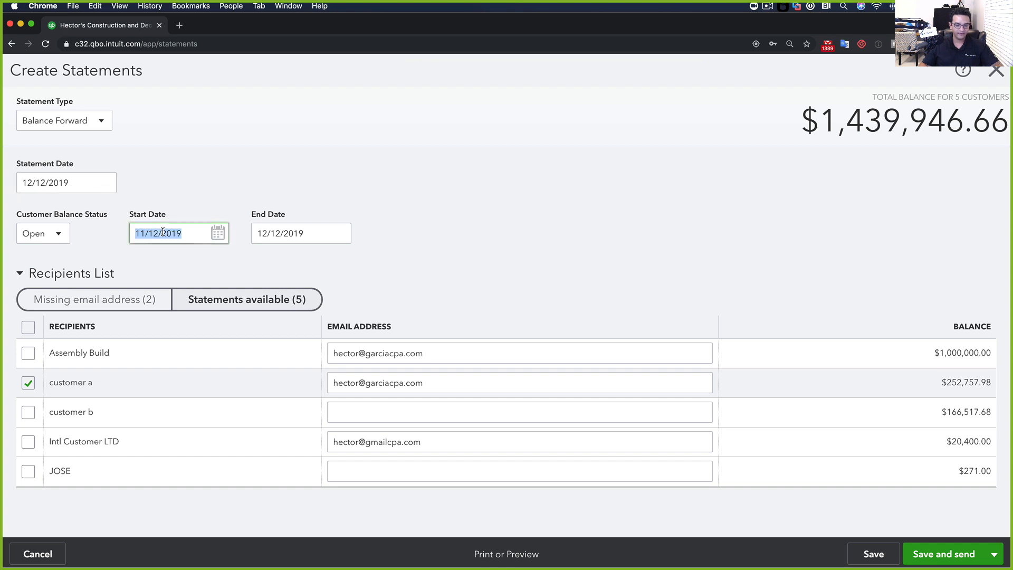
text(Y)
drag(154, 234, 89, 230)
text(8/1/2019)
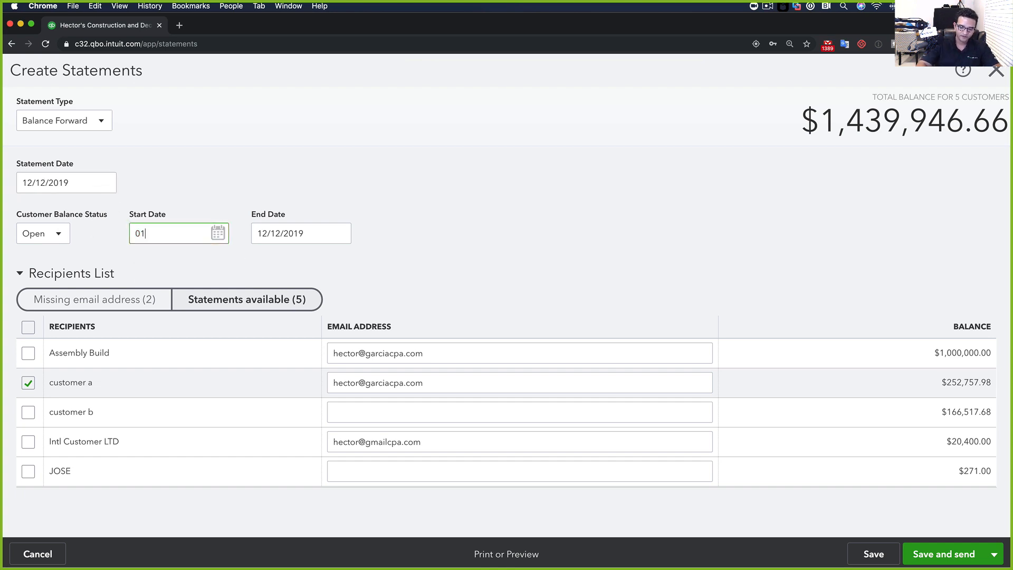
key(Tab)
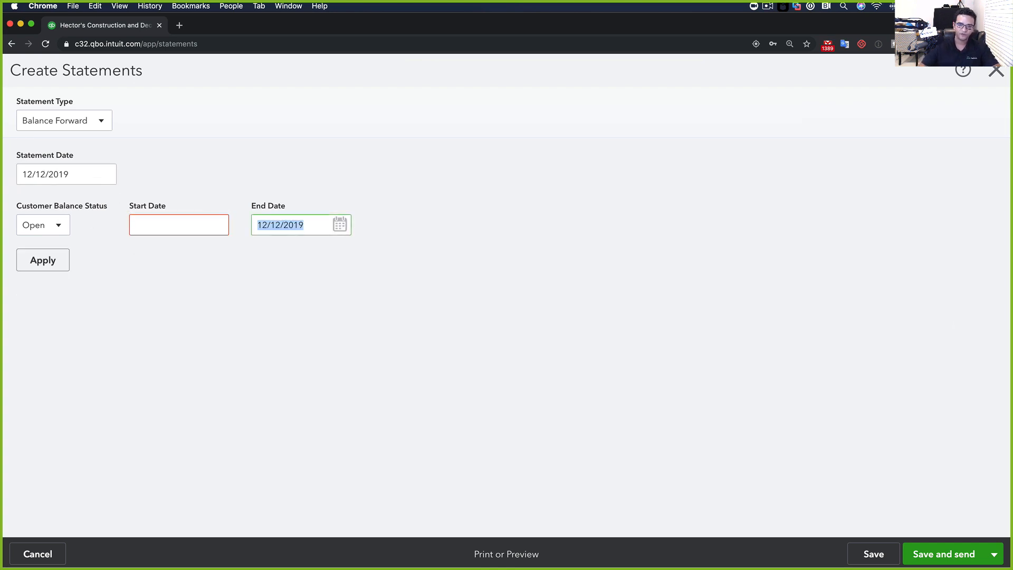
click(155, 226)
text(01/01)
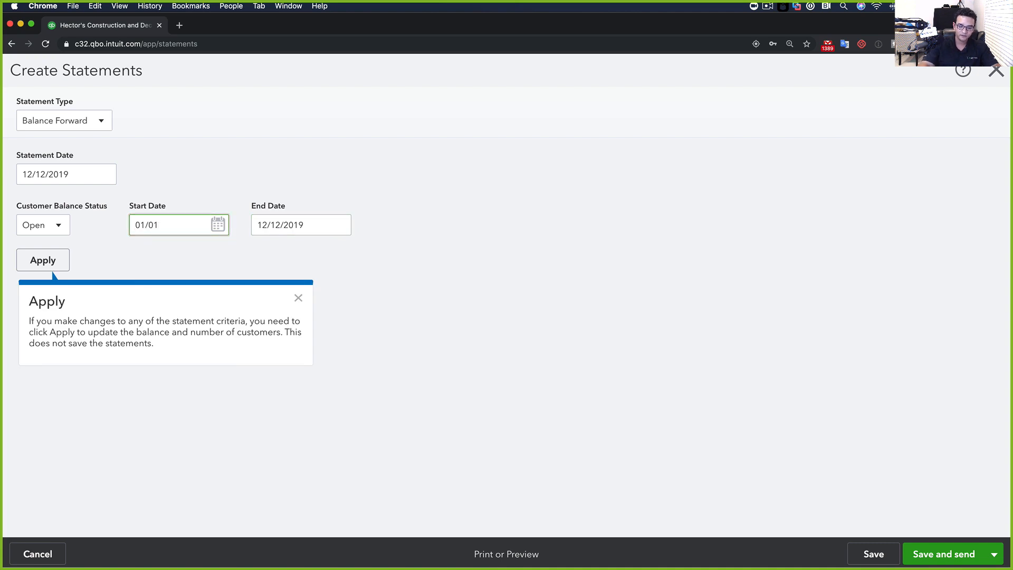
text(/2014)
key(Tab)
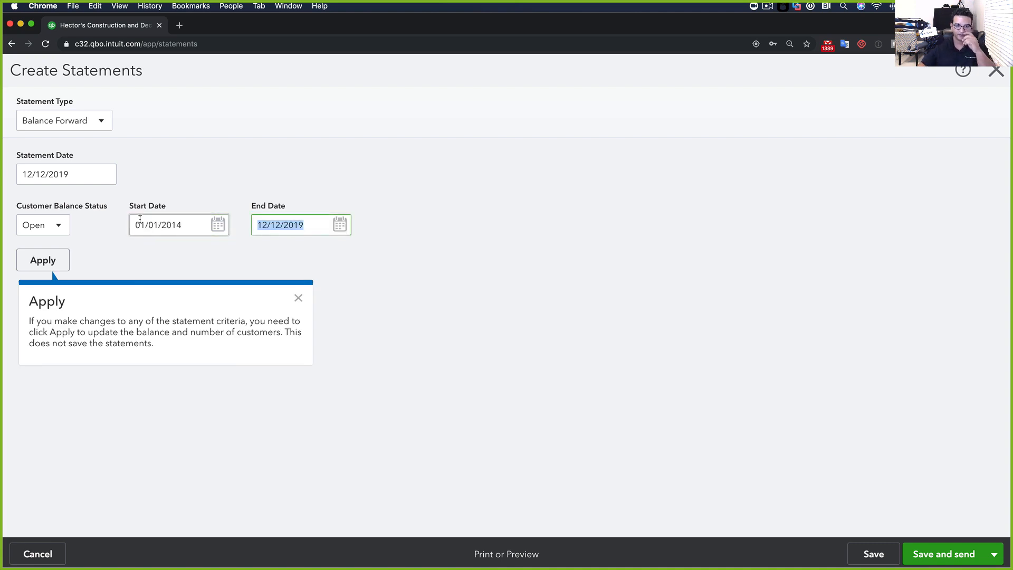
click(25, 266)
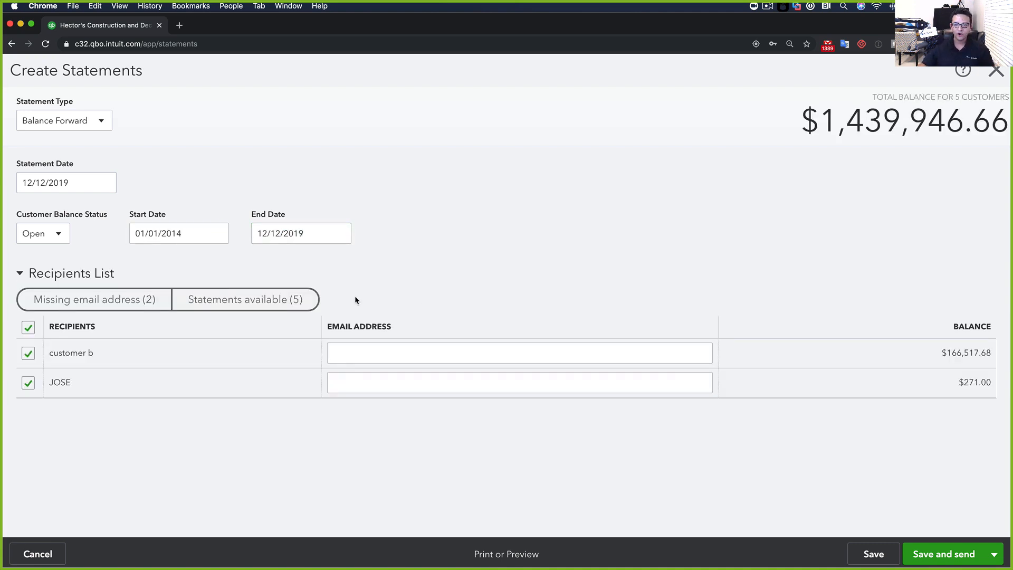
Reselect only customer a from the five available customers and preview the statement
click(240, 299)
click(30, 331)
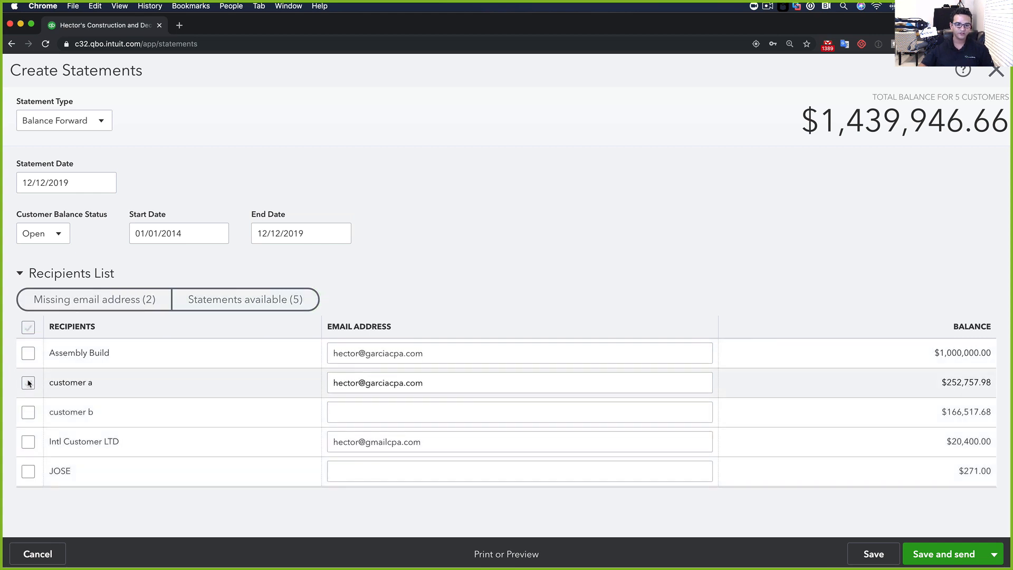
click(28, 382)
click(496, 554)
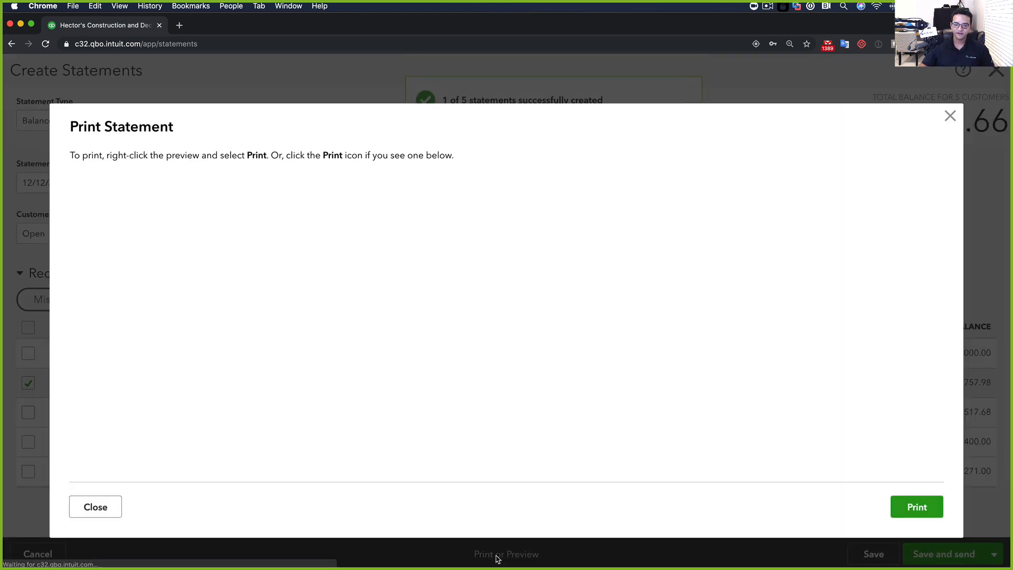
Review statement 1003 showing $252,757.98 due, $230,256.98 over 90 days, then close it
scroll(441, 385, down, 10)
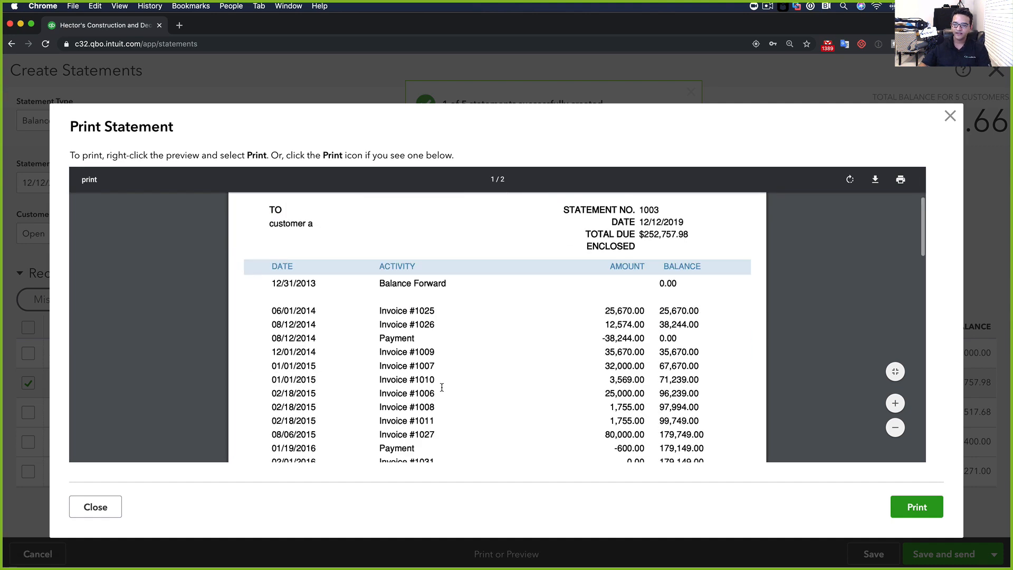
scroll(442, 387, down, 10)
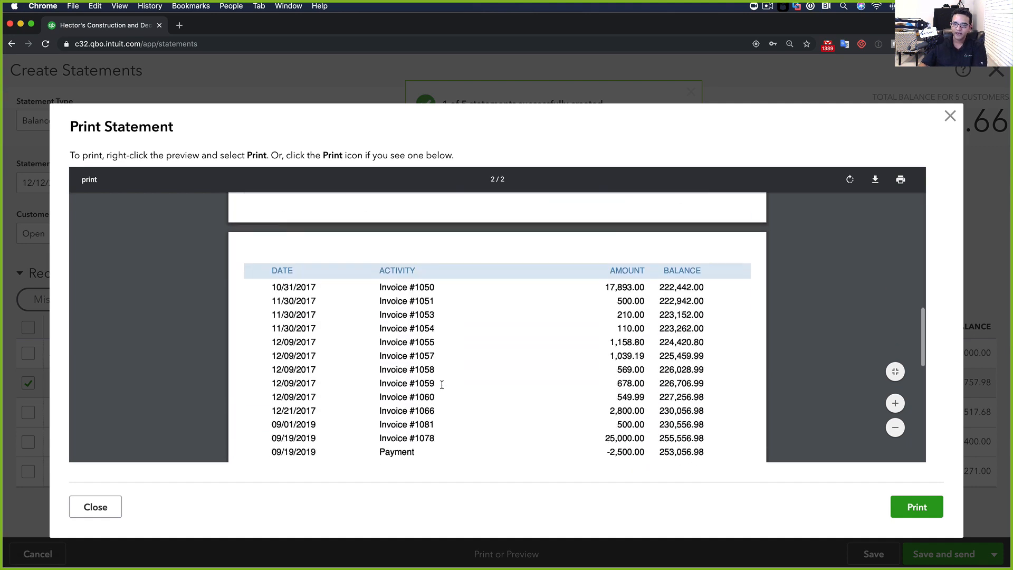
scroll(446, 381, up, 10)
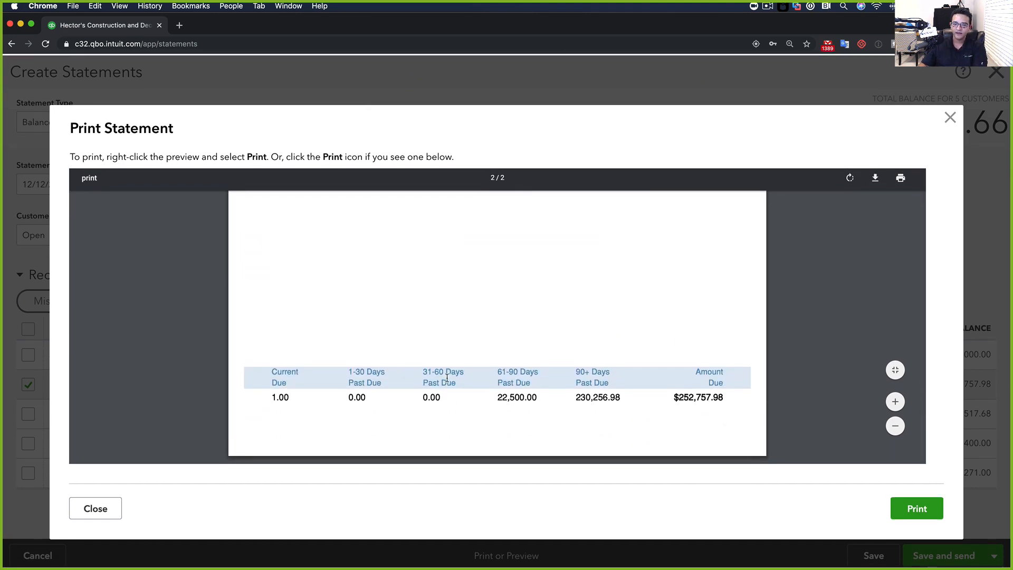
scroll(445, 360, up, 10)
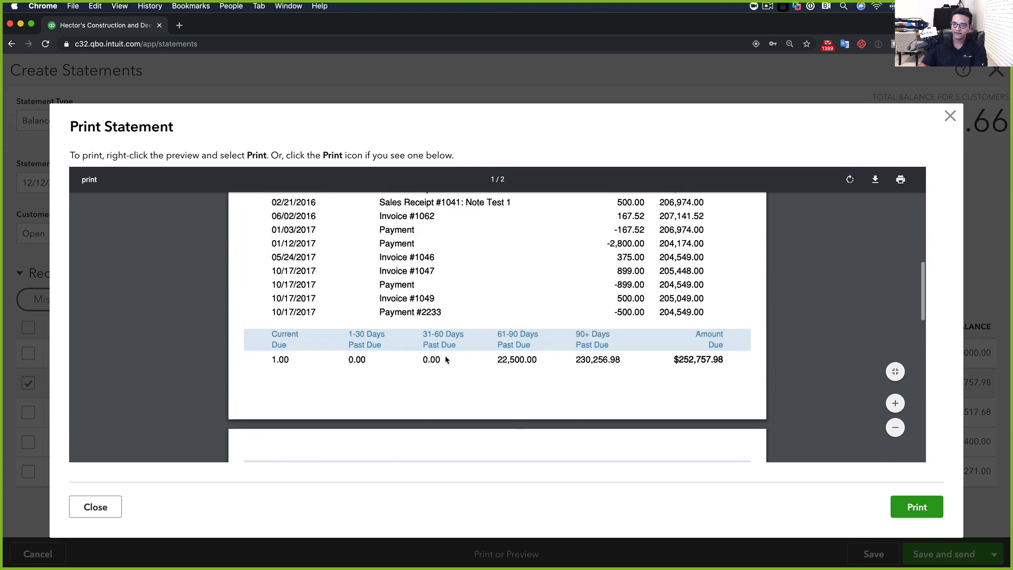
scroll(445, 356, up, 10)
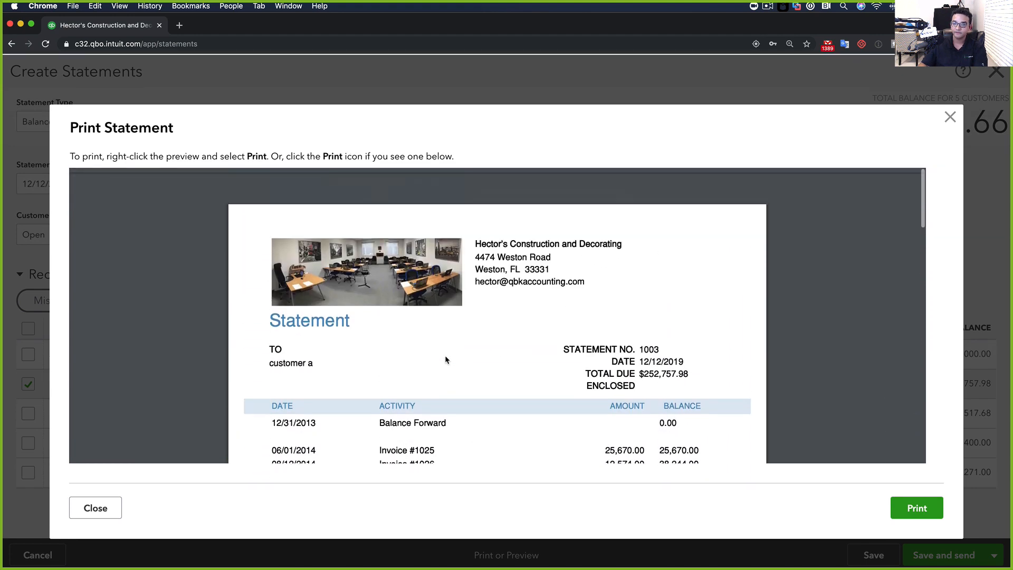
scroll(458, 374, down, 1)
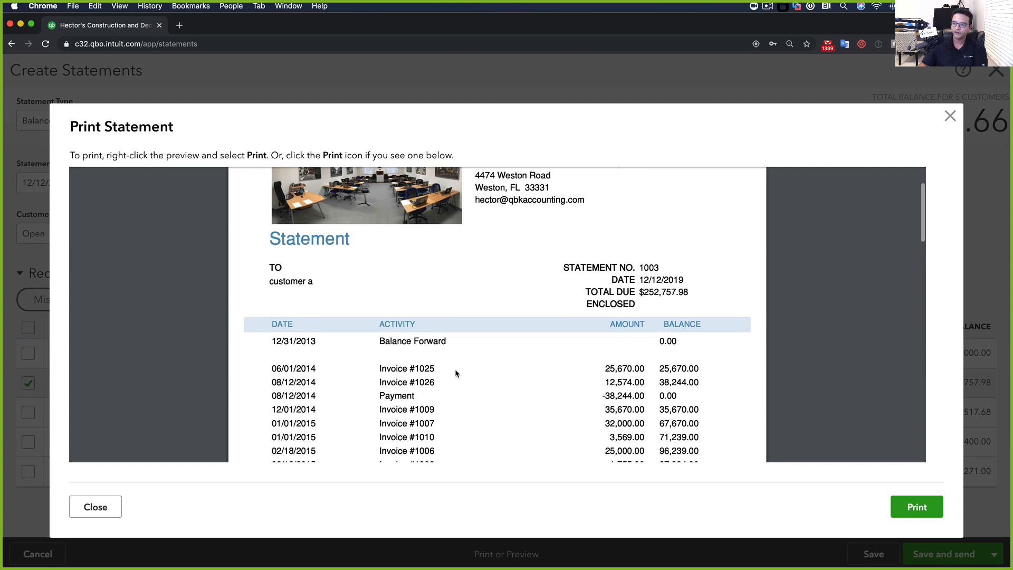
click(950, 116)
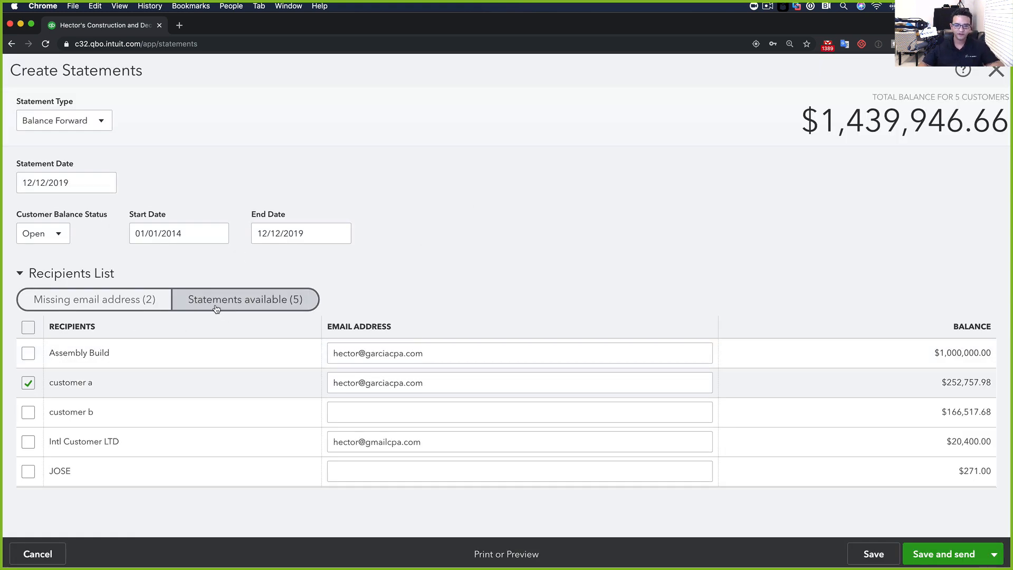
Leave Create Statements and inspect invoice 1083 from the Invoice List report
click(997, 73)
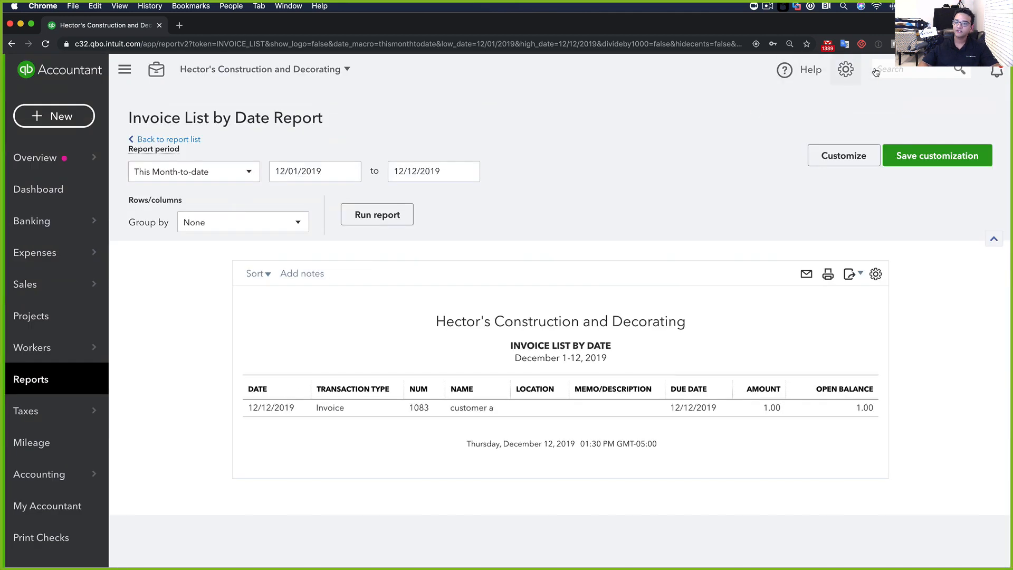
click(488, 408)
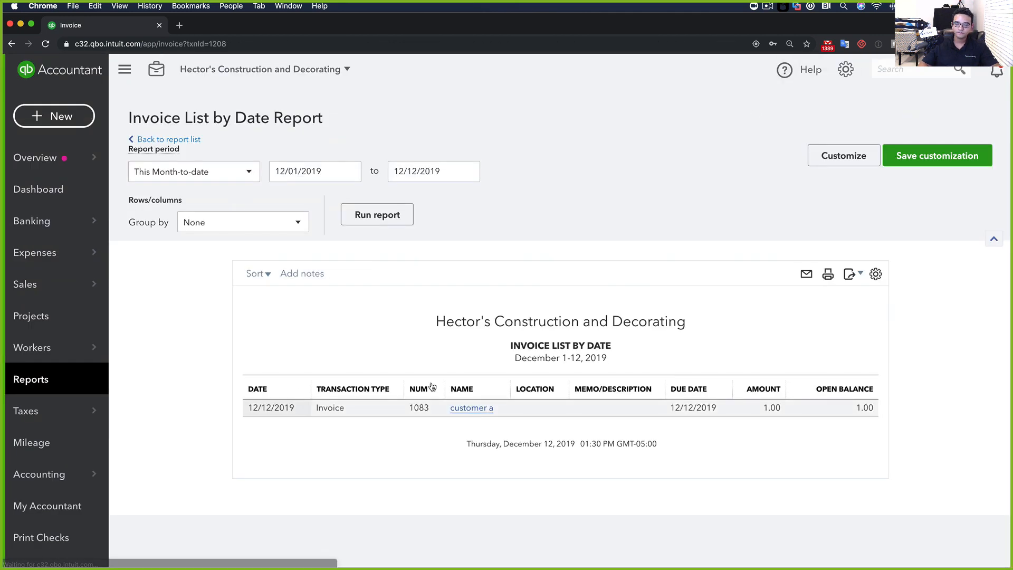
scroll(173, 473, down, 4)
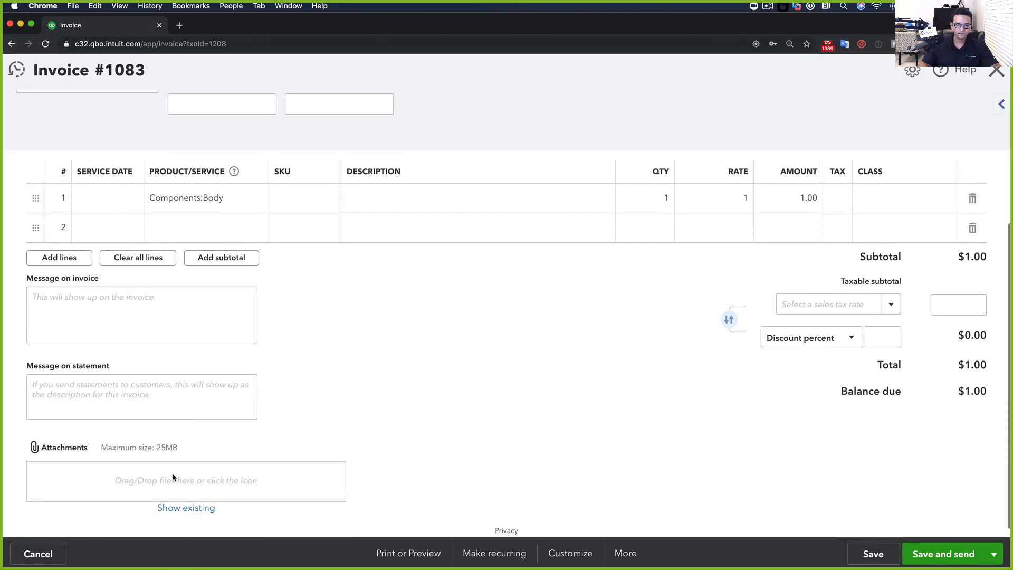
scroll(172, 473, up, 3)
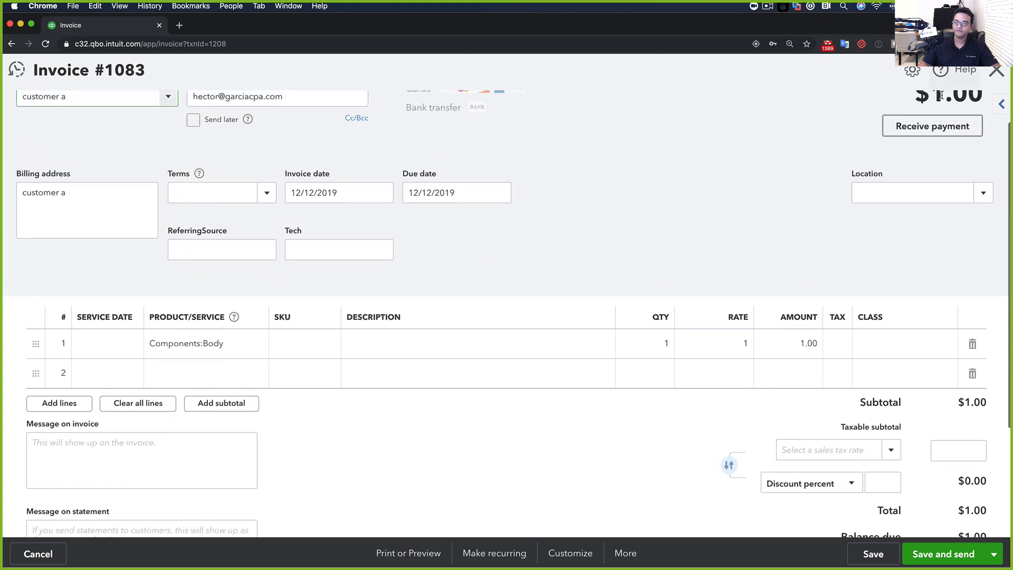
click(996, 70)
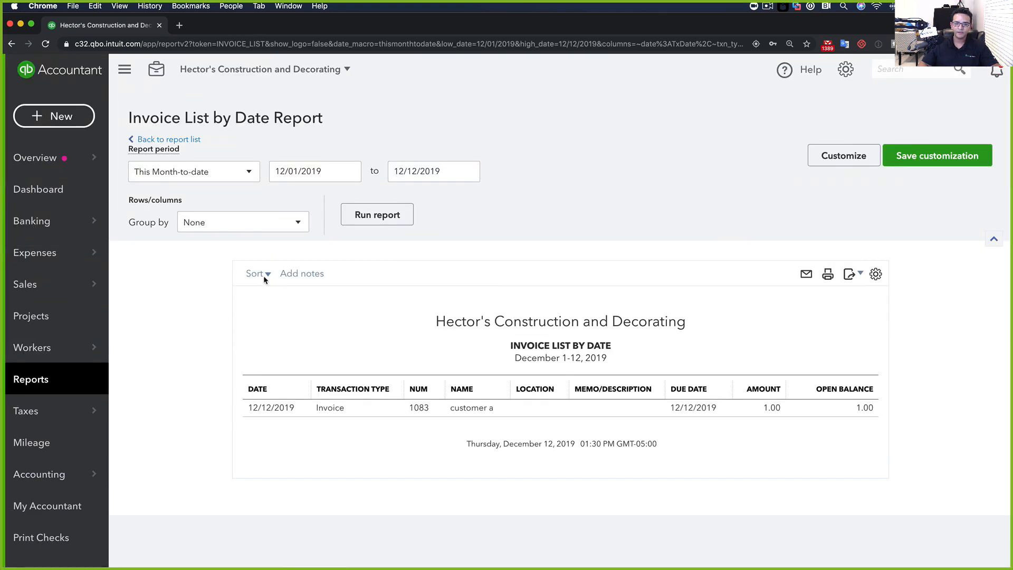
Rerun the Invoice List for All Dates and check invoice 1015 with 35,600.00 open
click(193, 179)
click(150, 197)
click(362, 215)
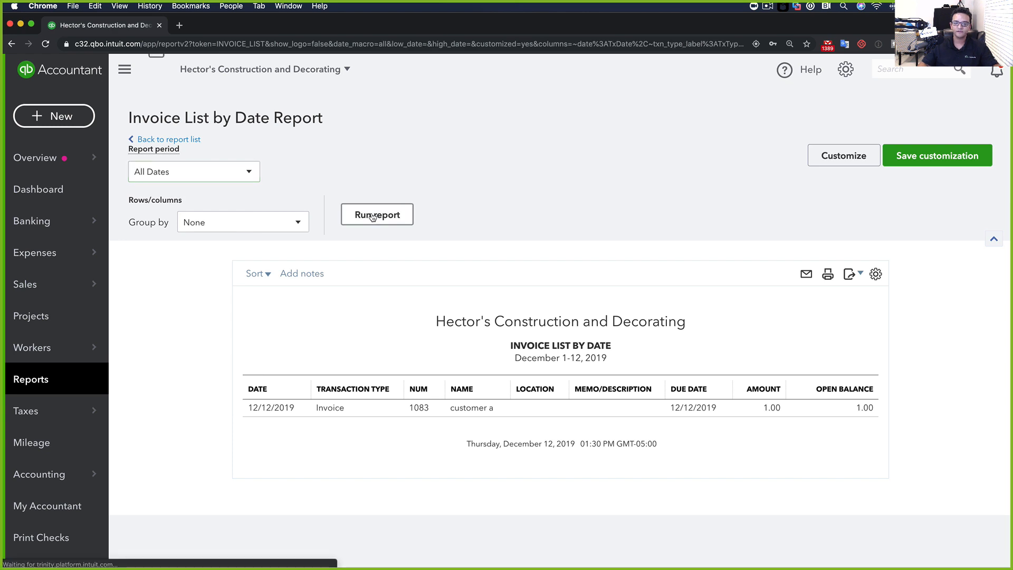
scroll(455, 358, down, 3)
click(212, 244)
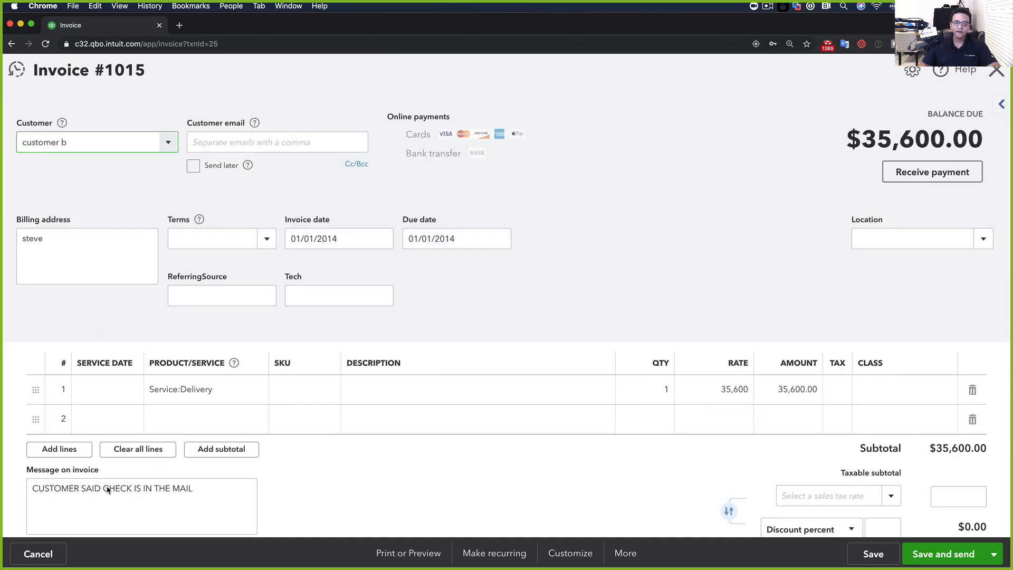
click(997, 71)
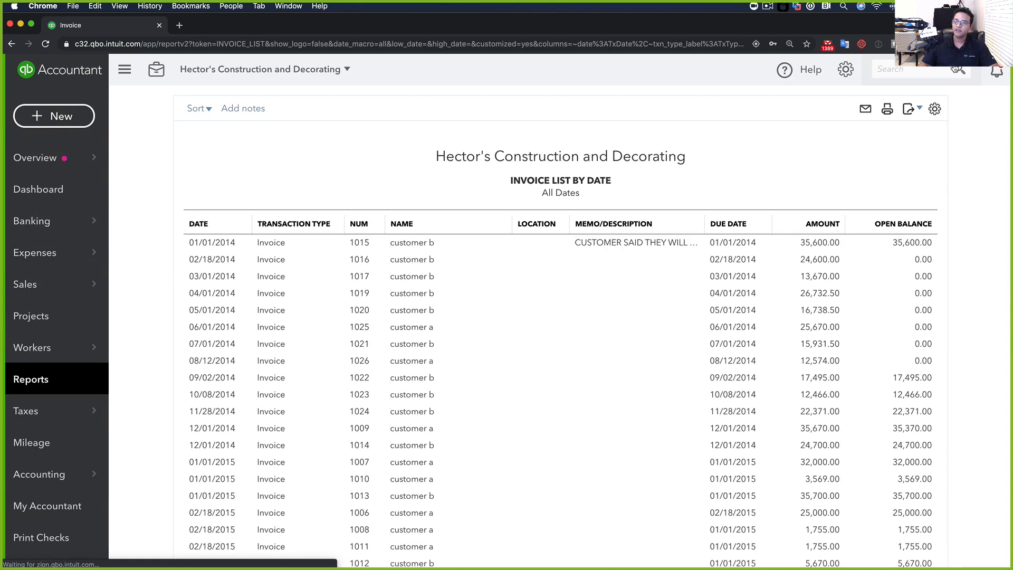
Start a new statement run with only customer b selected as recipient
click(57, 116)
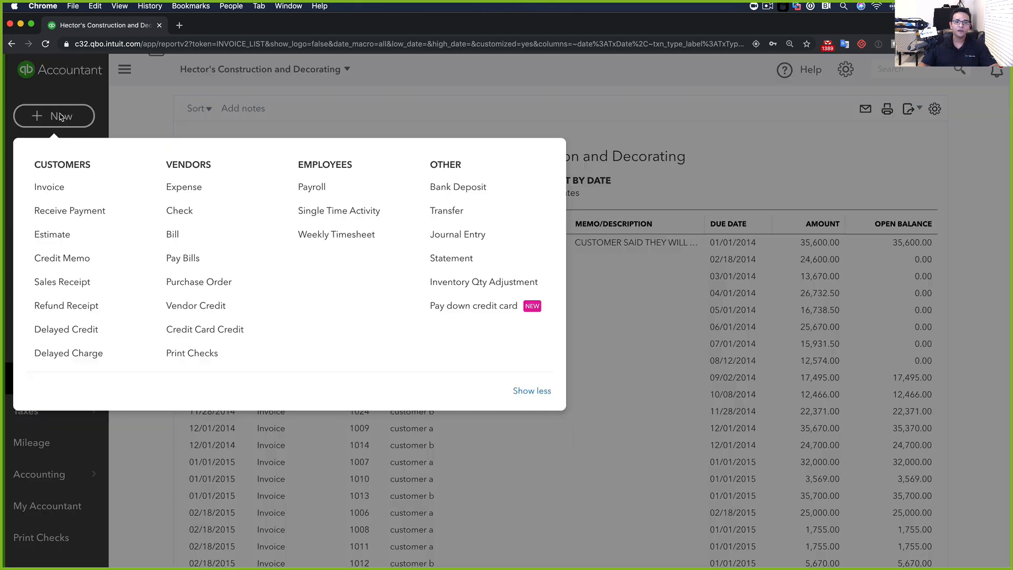
click(57, 117)
click(57, 117)
click(449, 260)
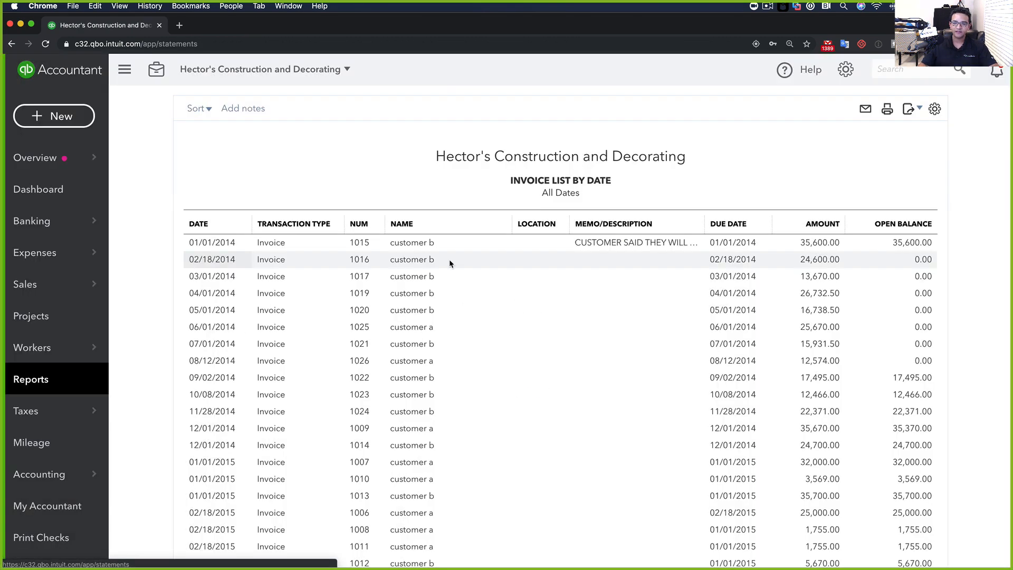
click(186, 299)
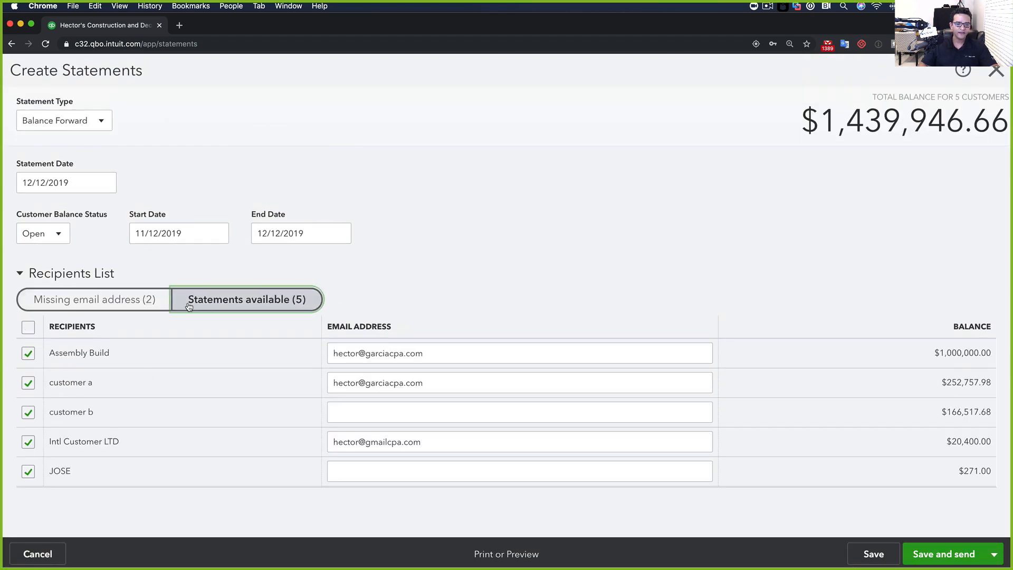
click(29, 328)
click(28, 412)
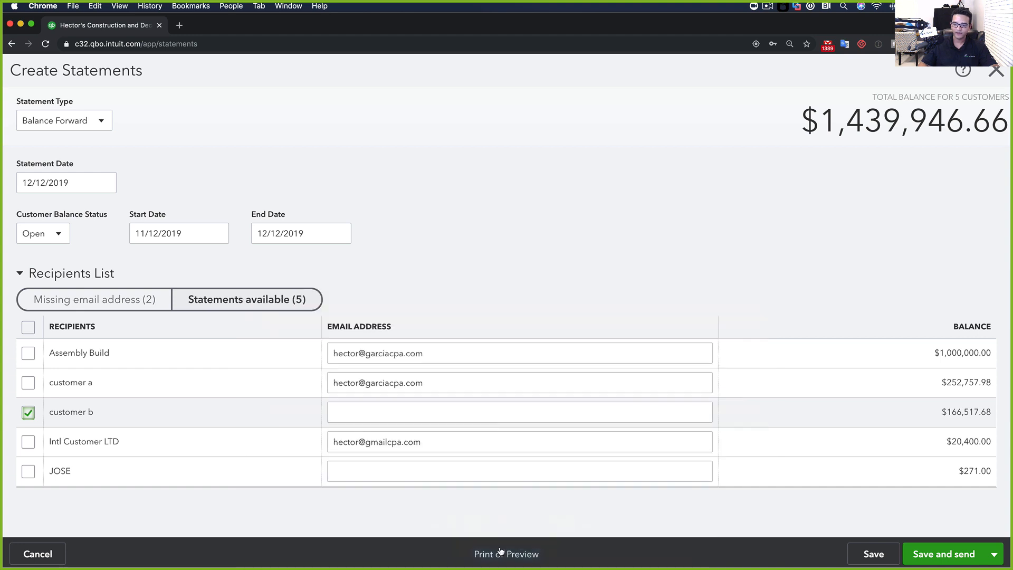
Preview customer b's statement 1004 showing a single $166,517.68 balance forward, then close it
click(498, 555)
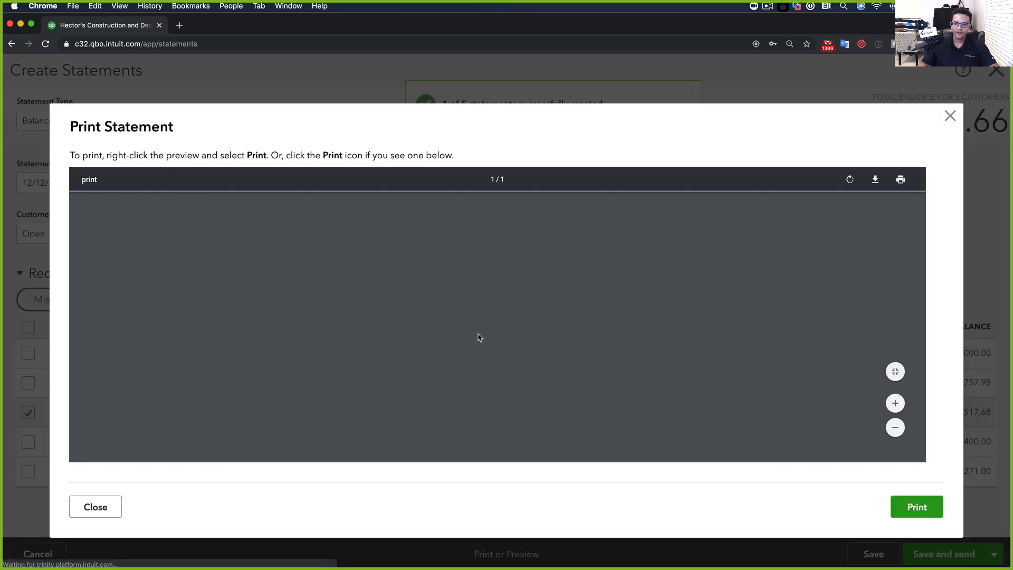
scroll(429, 343, down, 3)
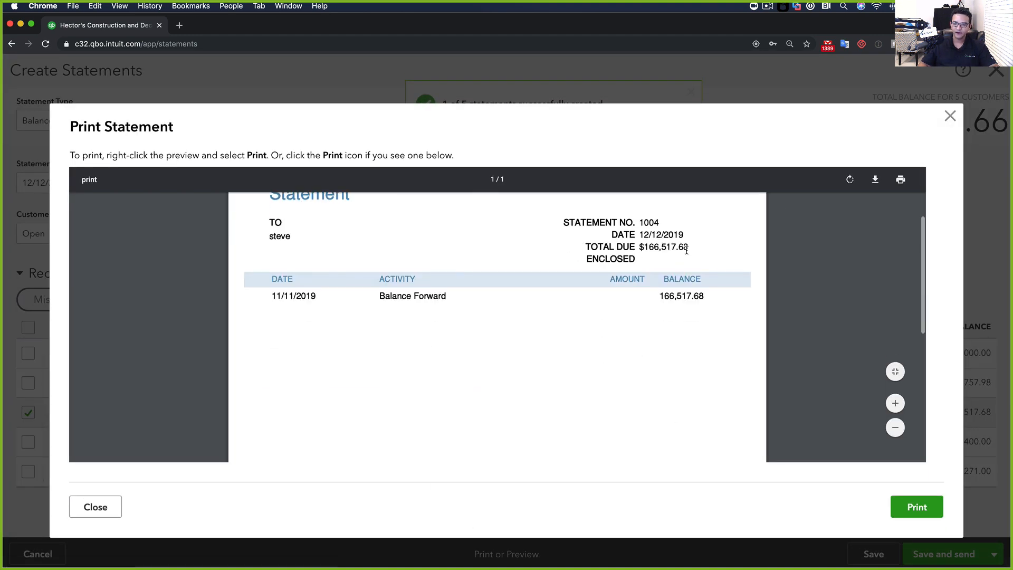
click(950, 115)
click(170, 233)
Set the statement start date to 01/01/2014 and apply the new date range
click(216, 233)
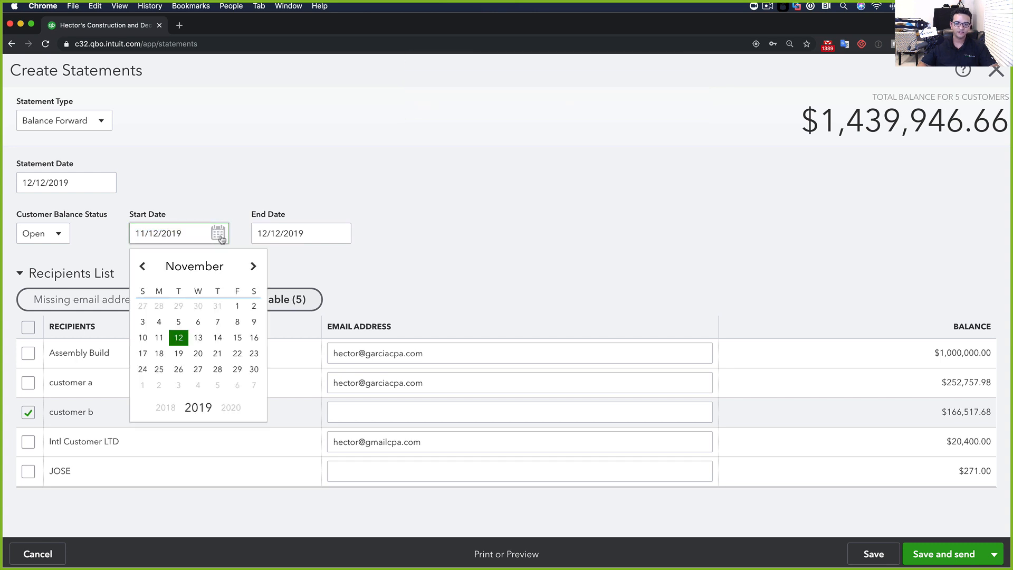
click(142, 267)
click(142, 267)
click(142, 267)
click(142, 267)
click(142, 267)
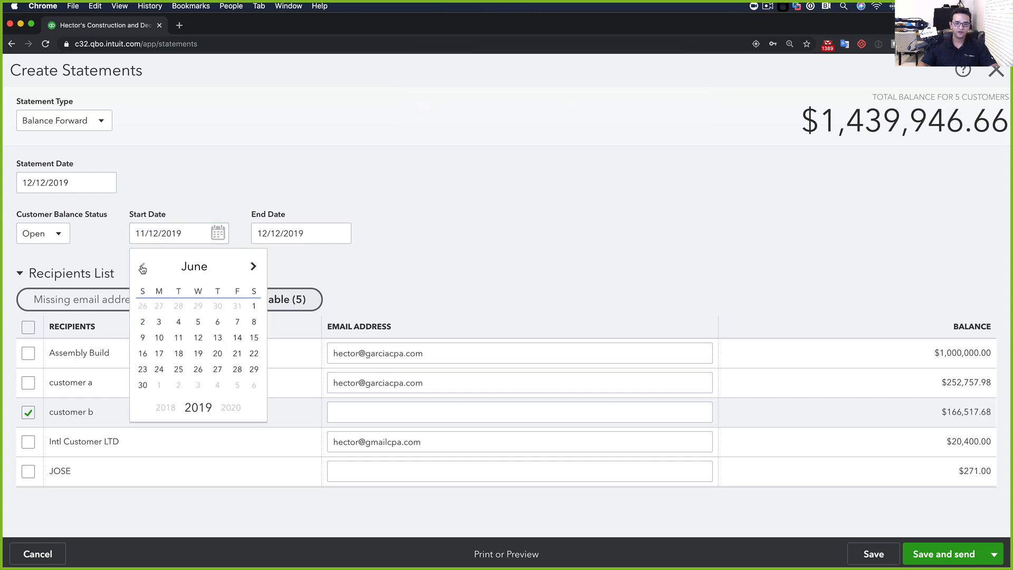
click(142, 267)
click(142, 267)
click(142, 267)
click(142, 267)
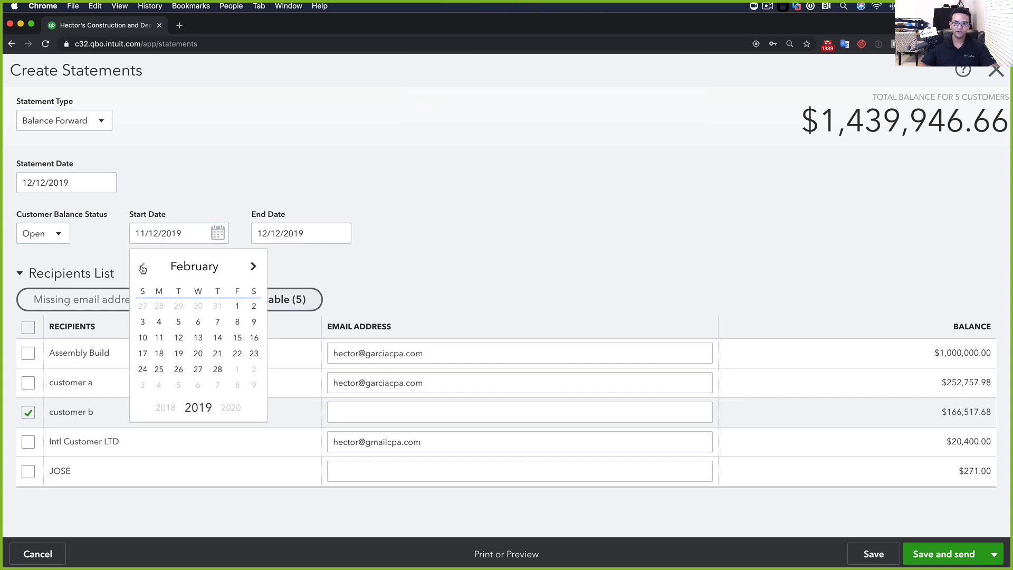
click(142, 267)
click(178, 306)
click(190, 226)
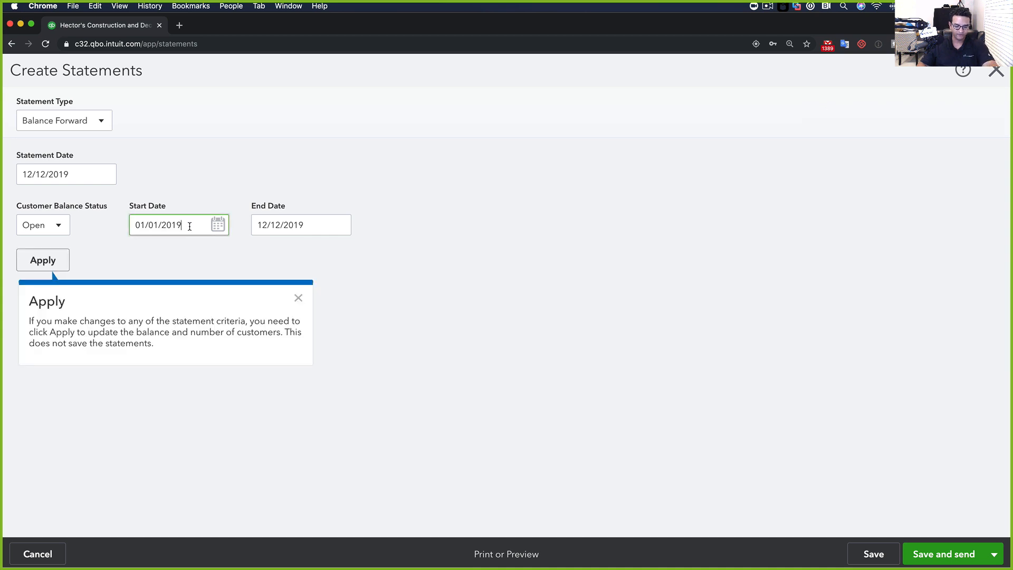
key(BackSpace)
text(4)
click(38, 260)
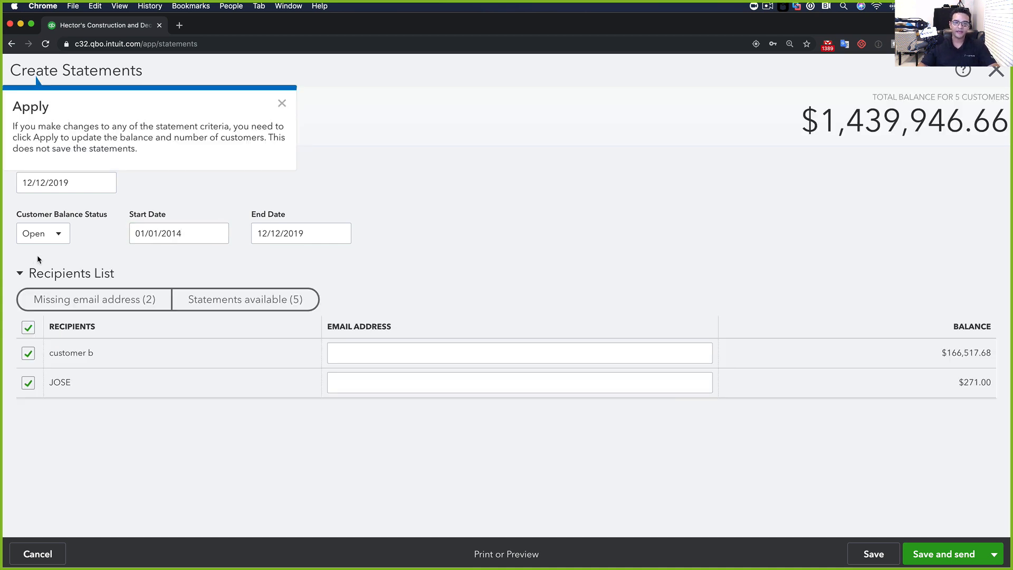
Preview statement 1005 for customer a alone, showing $252,757.98 due, then close it
click(29, 329)
click(28, 383)
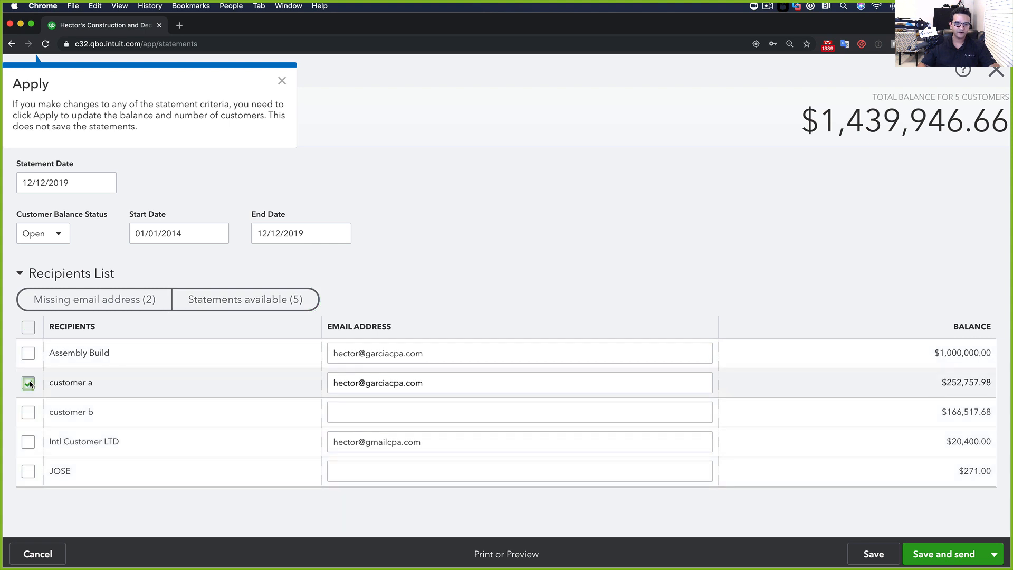
click(495, 558)
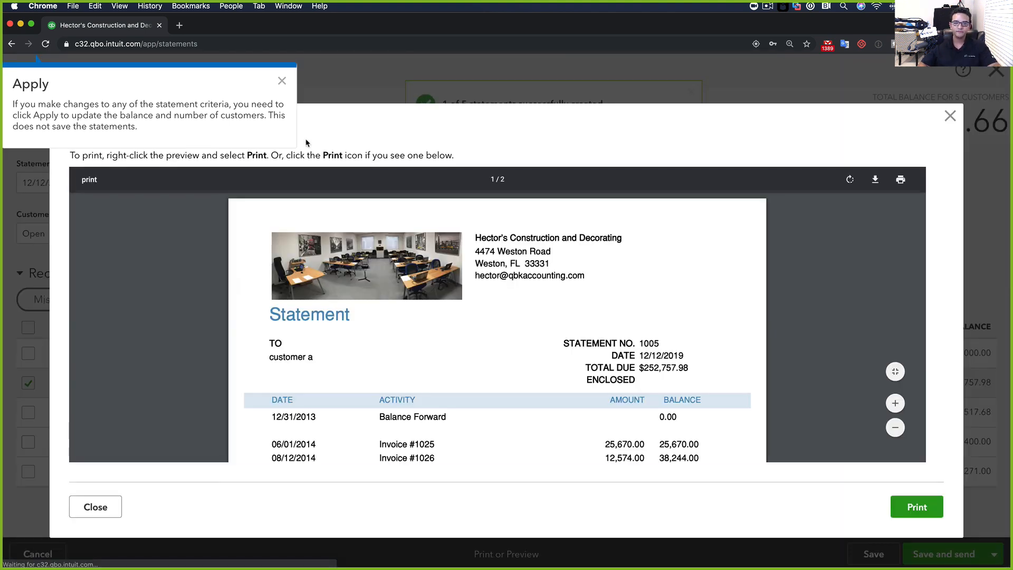
click(284, 80)
scroll(468, 400, down, 10)
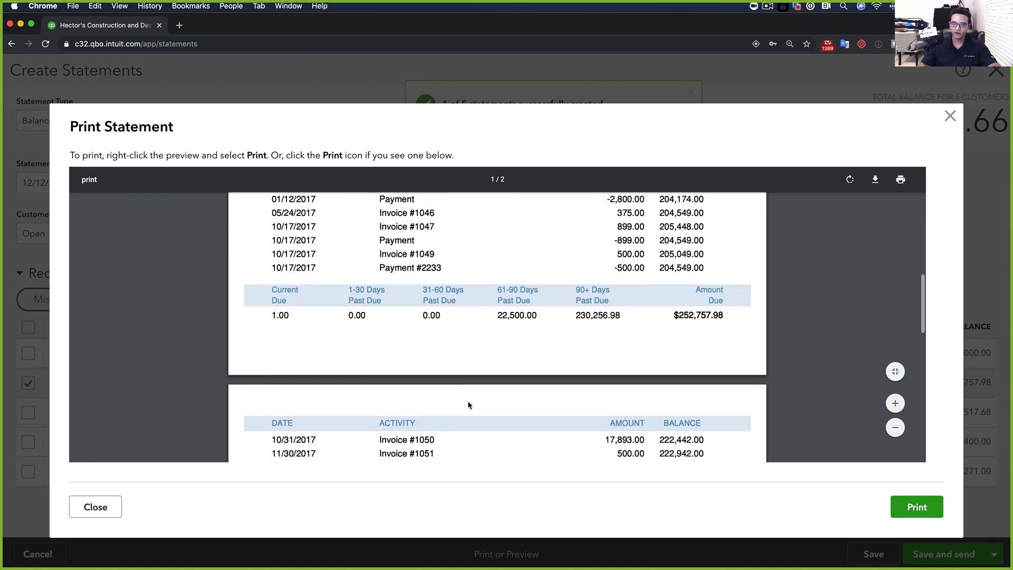
scroll(471, 406, up, 10)
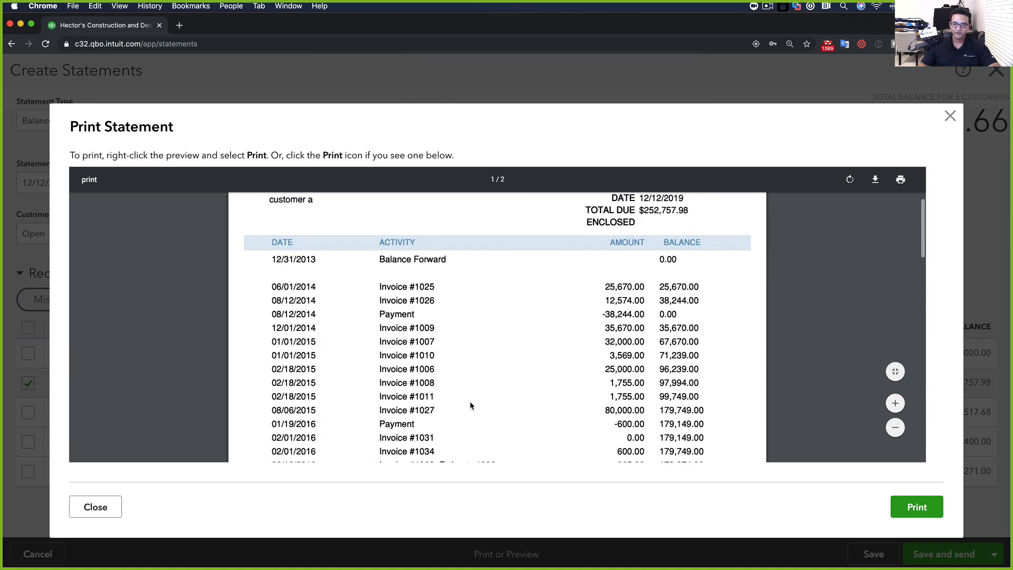
scroll(490, 287, up, 3)
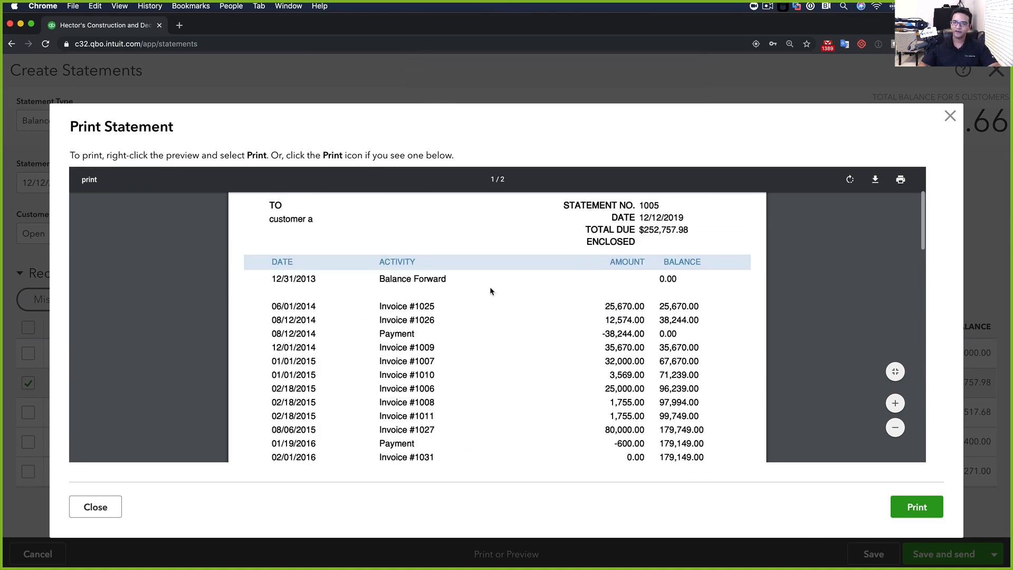
click(950, 116)
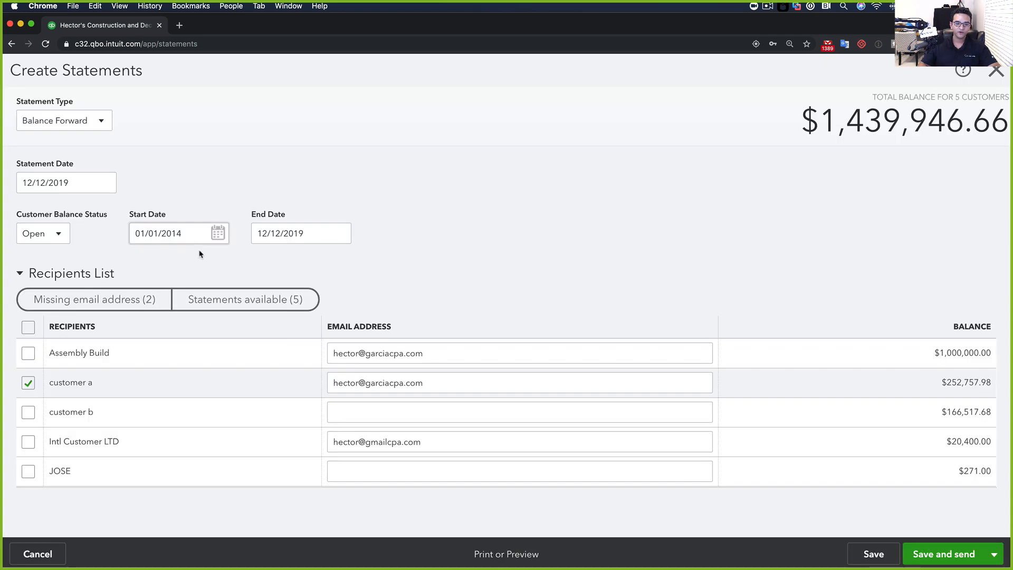
Preview customer b's statement 1006 alone and highlight invoice 1015's never-pay memo
click(28, 383)
click(28, 412)
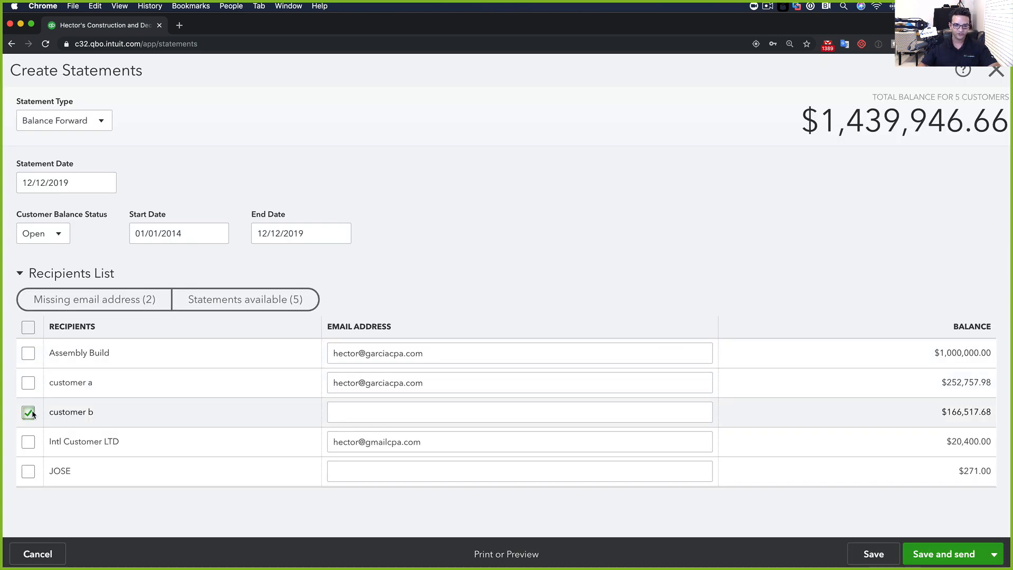
click(504, 555)
scroll(406, 348, down, 2)
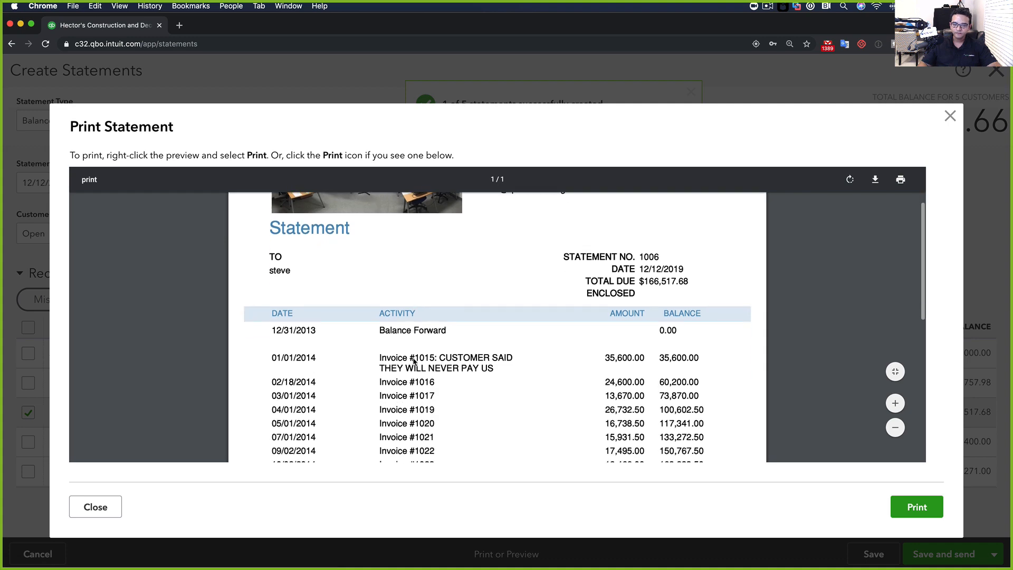
drag(440, 357, 527, 378)
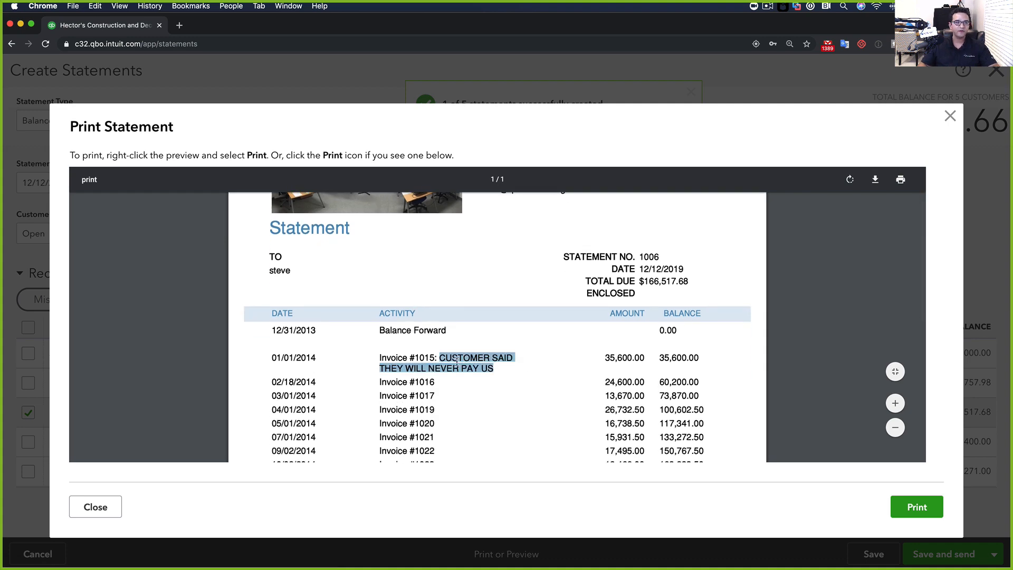
scroll(457, 363, up, 5)
scroll(457, 362, down, 5)
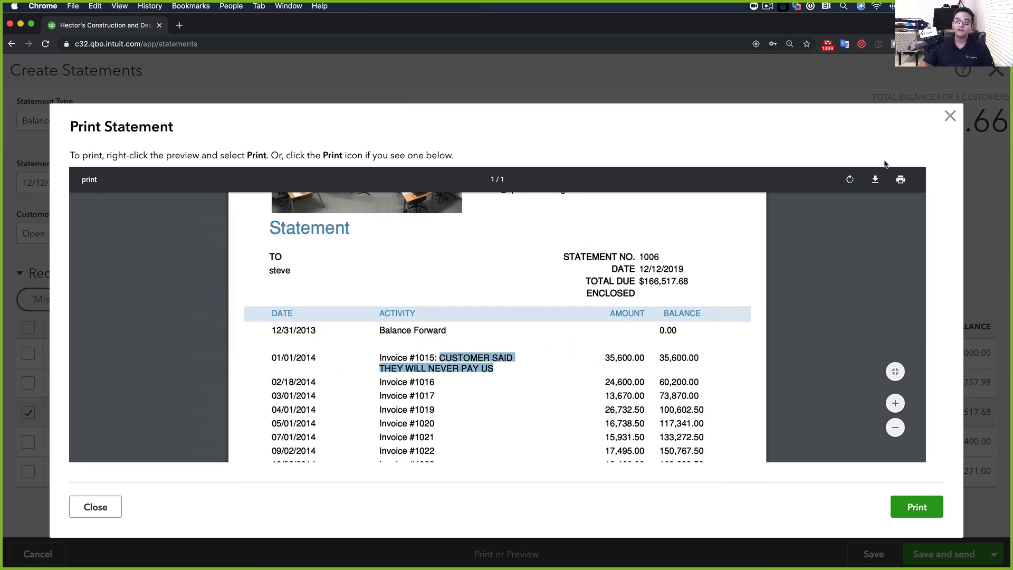
click(950, 115)
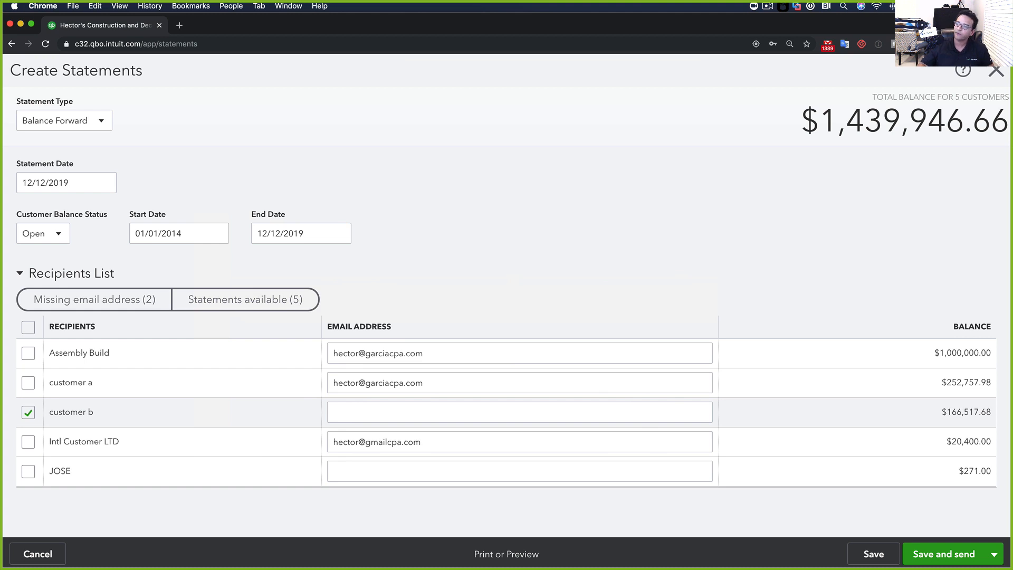
Close the statements form and open the Collections Report via a 'COLLE' search
click(1001, 74)
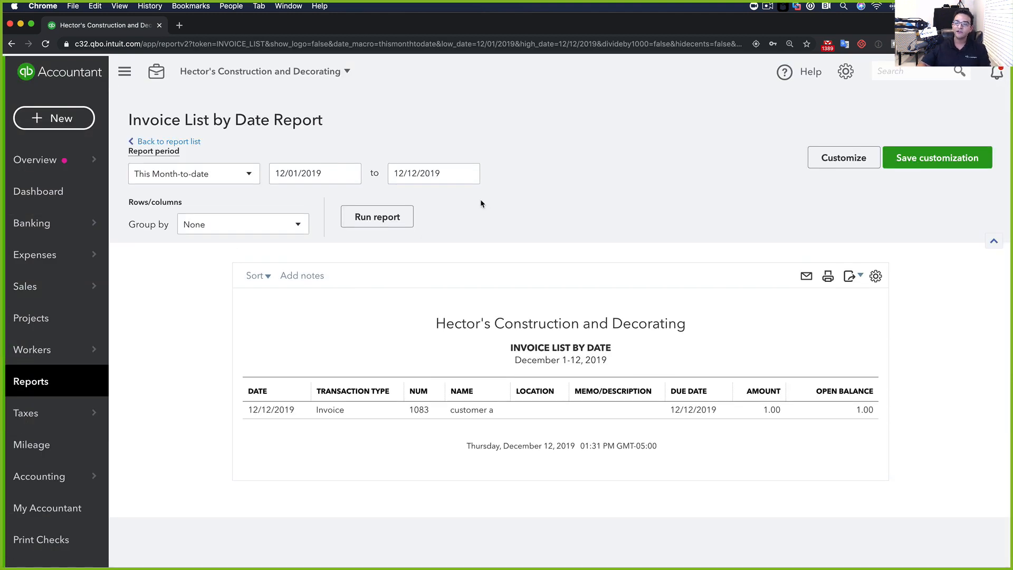
click(36, 382)
click(652, 154)
text(COLLE)
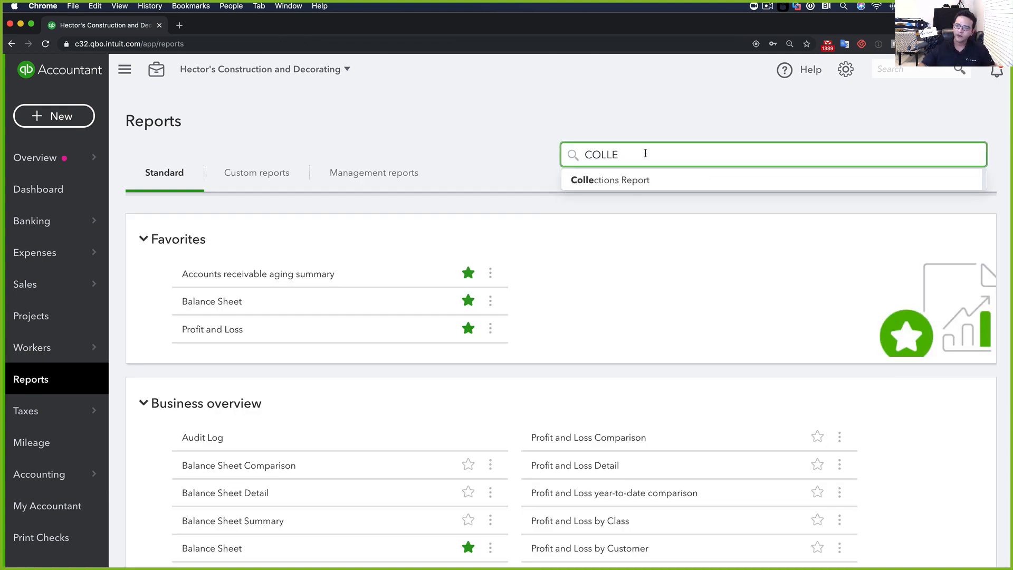
click(612, 180)
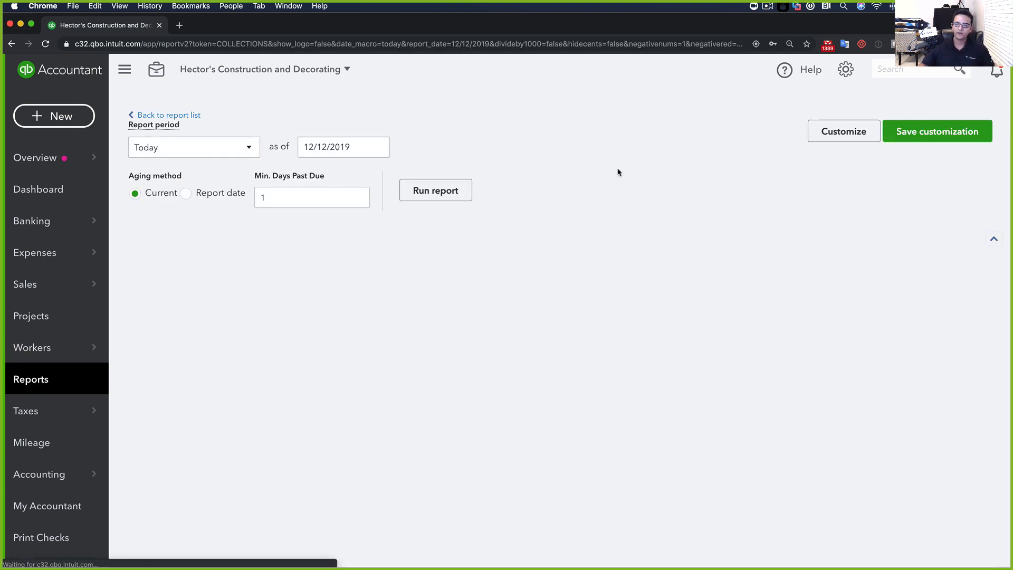
Review the Collections Report and its optional column settings without changing anything
scroll(232, 290, up, 2)
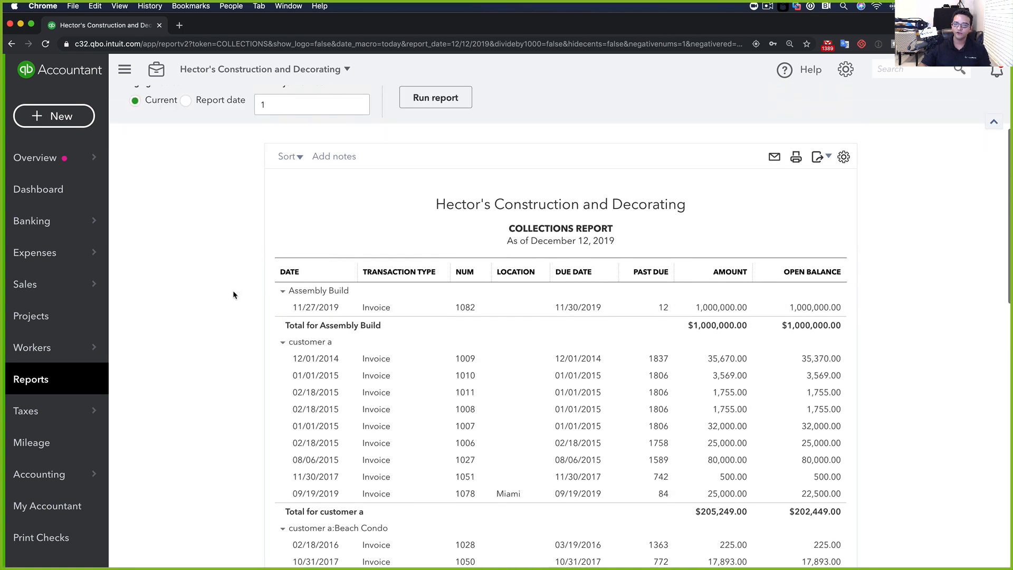
scroll(201, 348, up, 1)
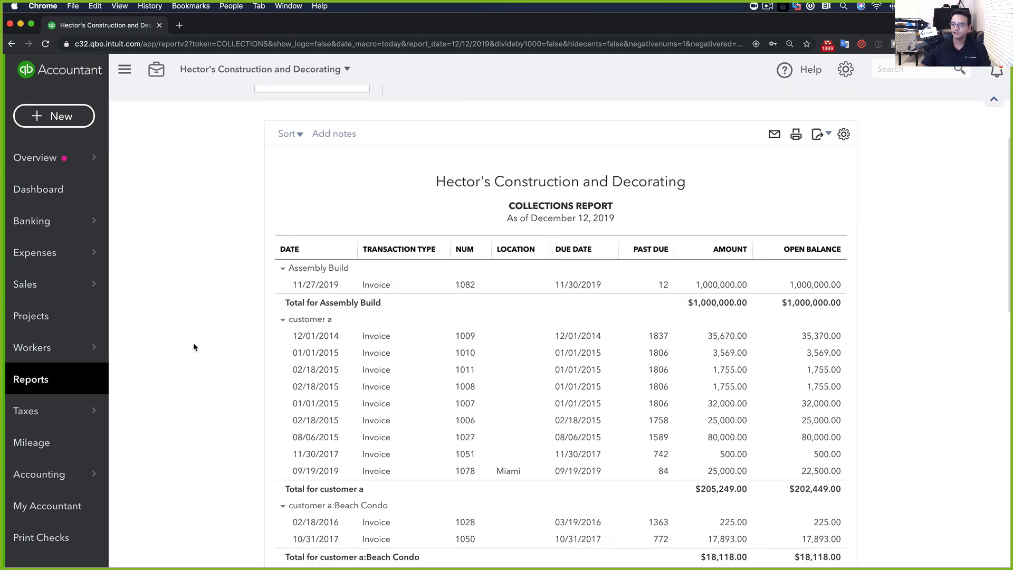
click(844, 163)
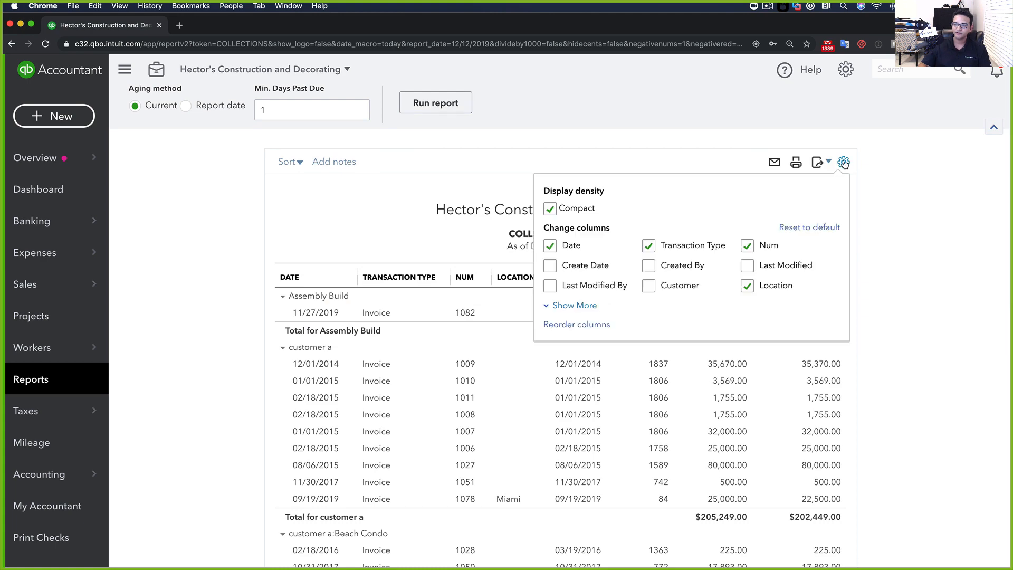
click(563, 307)
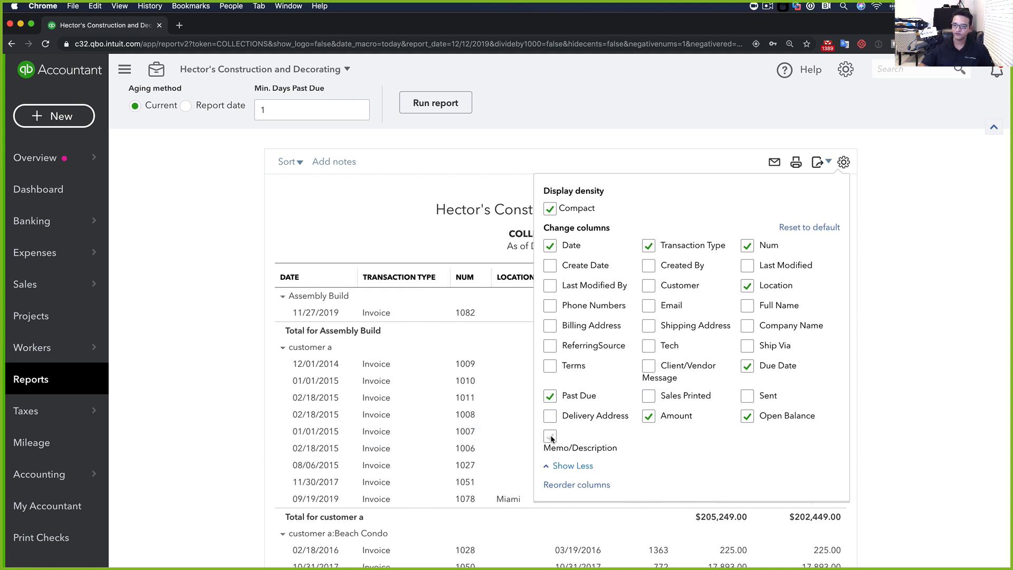
click(921, 282)
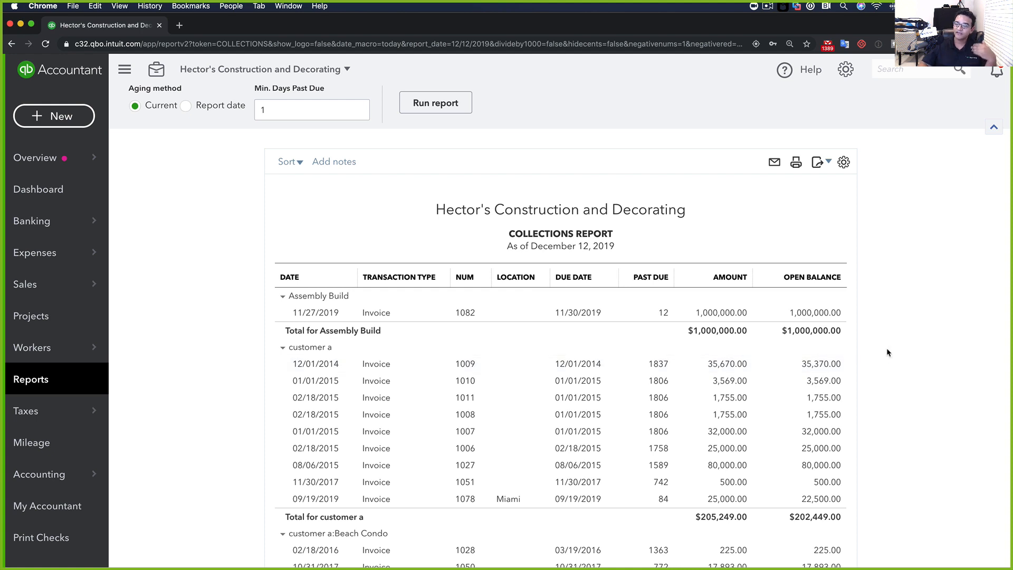
scroll(888, 353, up, 3)
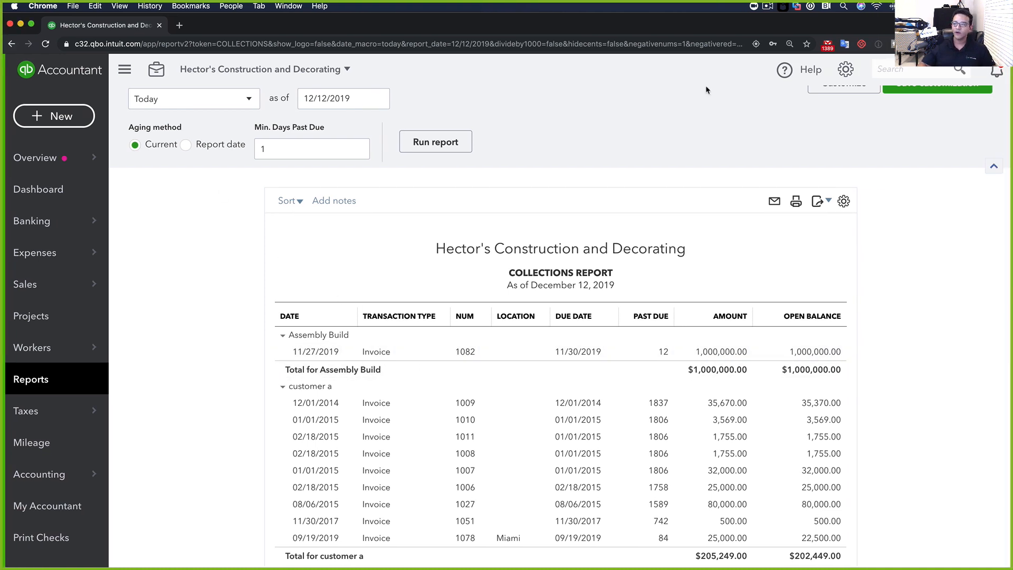
scroll(707, 91, up, 2)
Open the Invoices and Received Payments report and toggle the customer a and JOSE groups
click(38, 376)
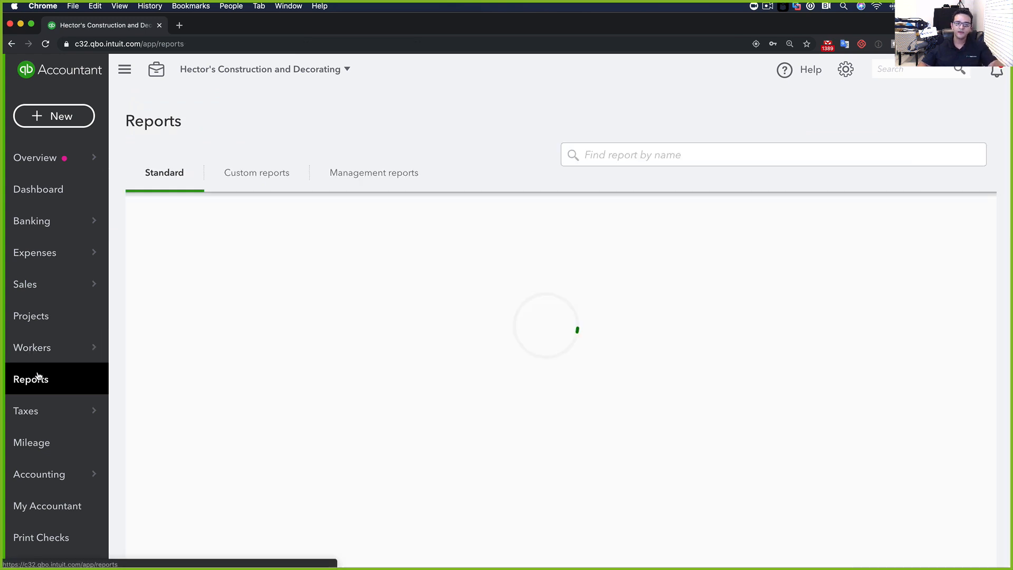
click(620, 153)
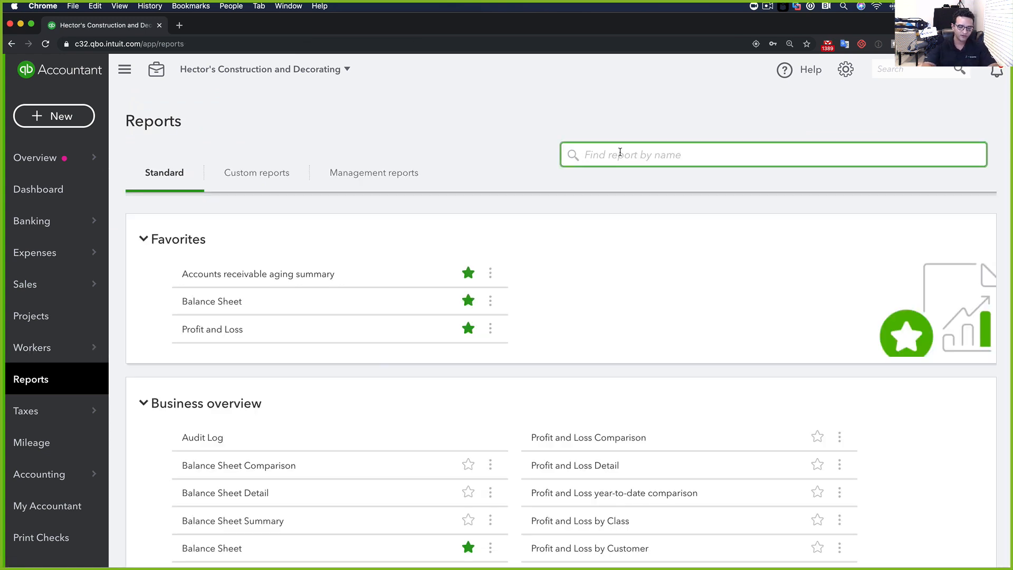
text(INV)
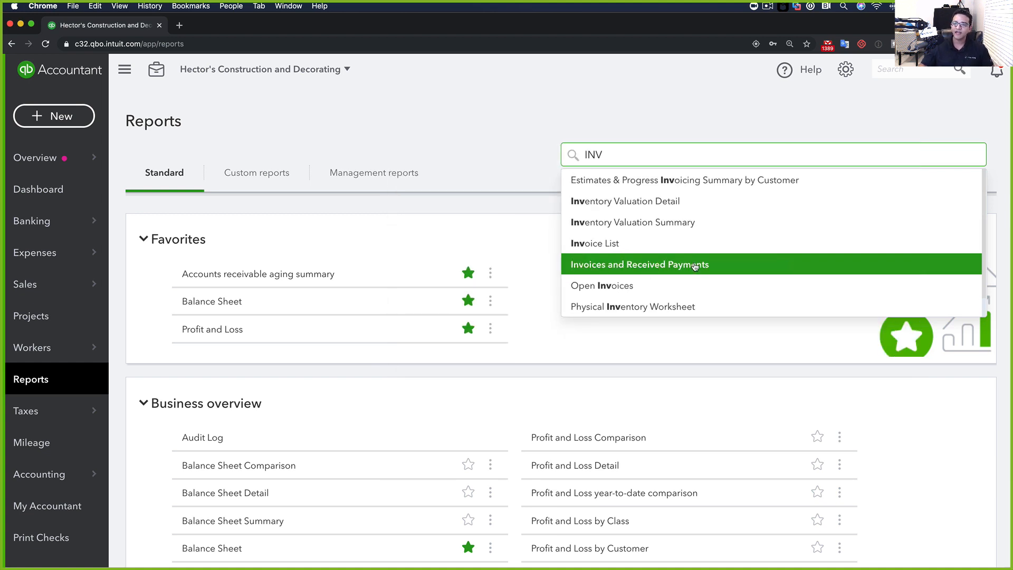
click(660, 265)
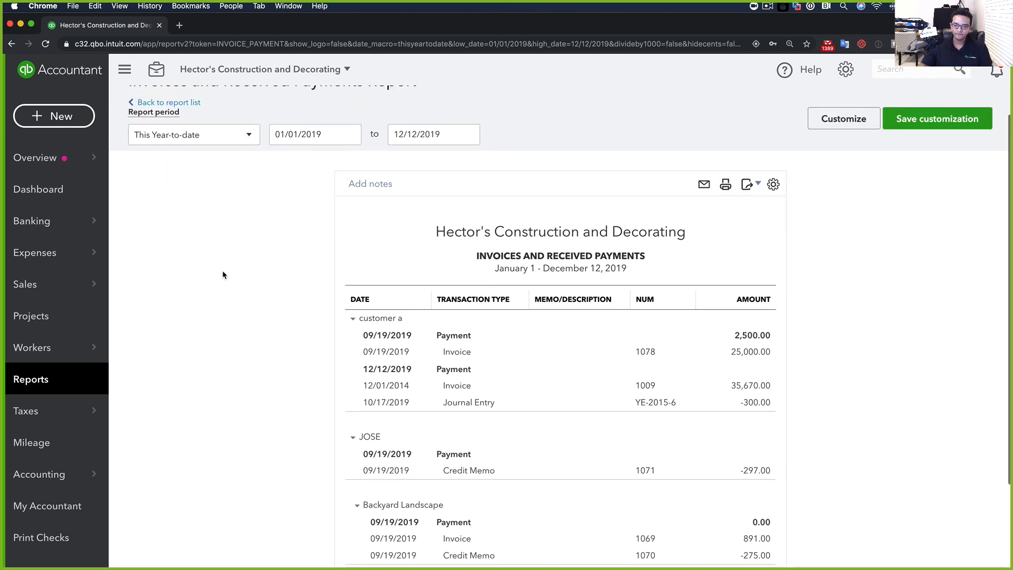
click(352, 318)
click(352, 334)
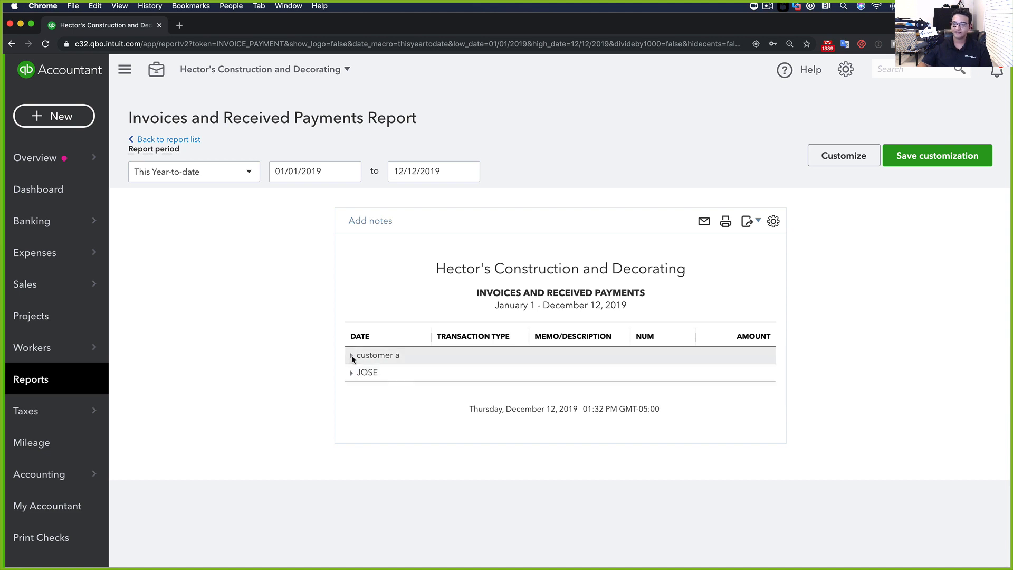
click(352, 356)
scroll(296, 350, down, 1)
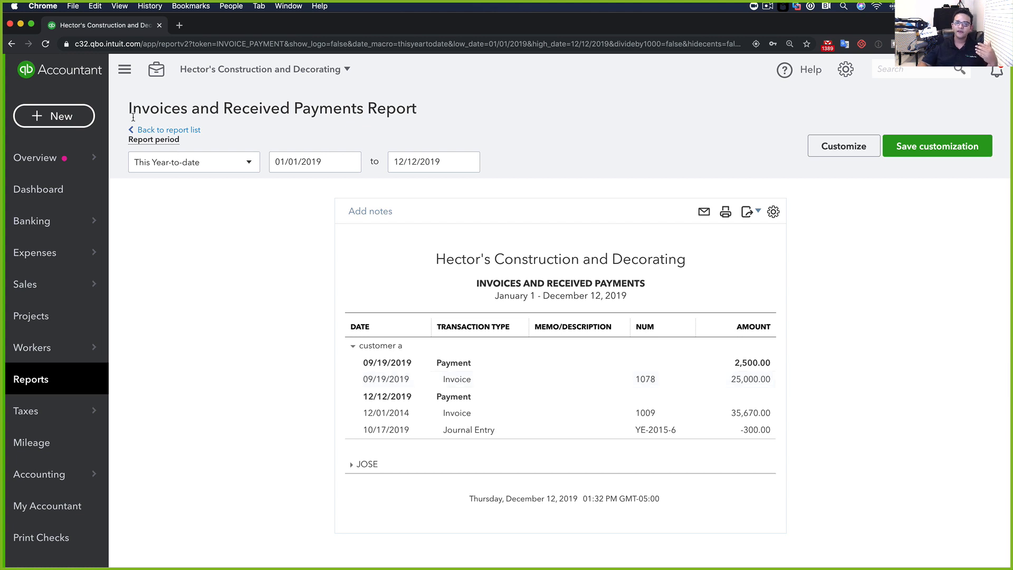
Set the report period to All Dates and scroll through the invoices and payments
click(169, 162)
click(255, 187)
scroll(294, 284, down, 2)
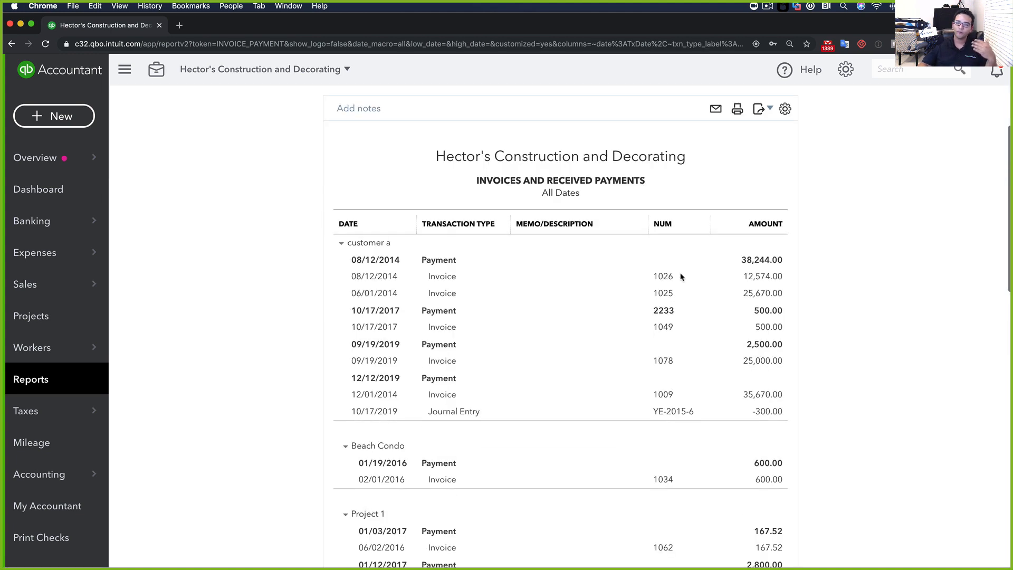
scroll(299, 283, down, 3)
scroll(298, 284, down, 5)
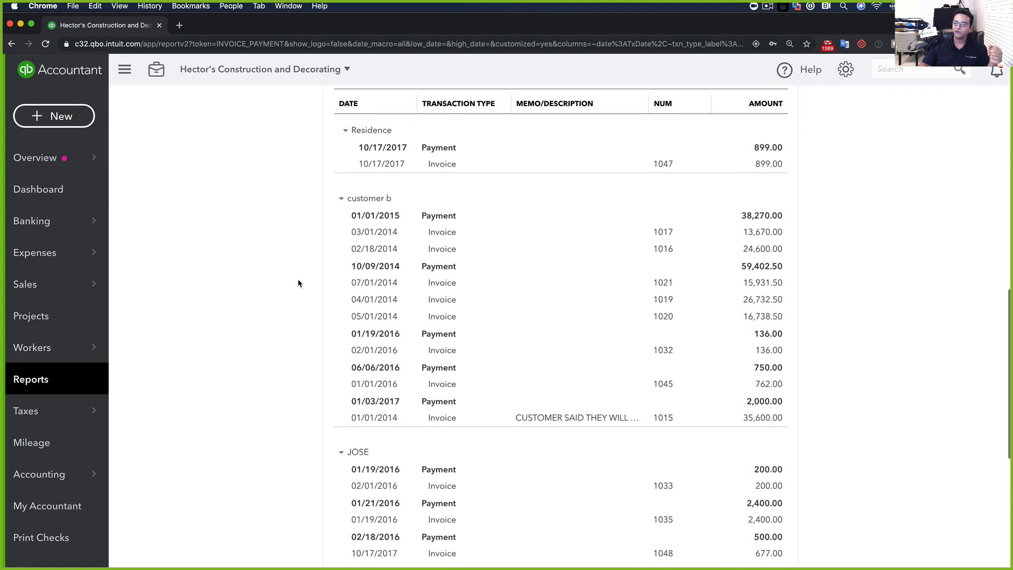
scroll(296, 280, down, 3)
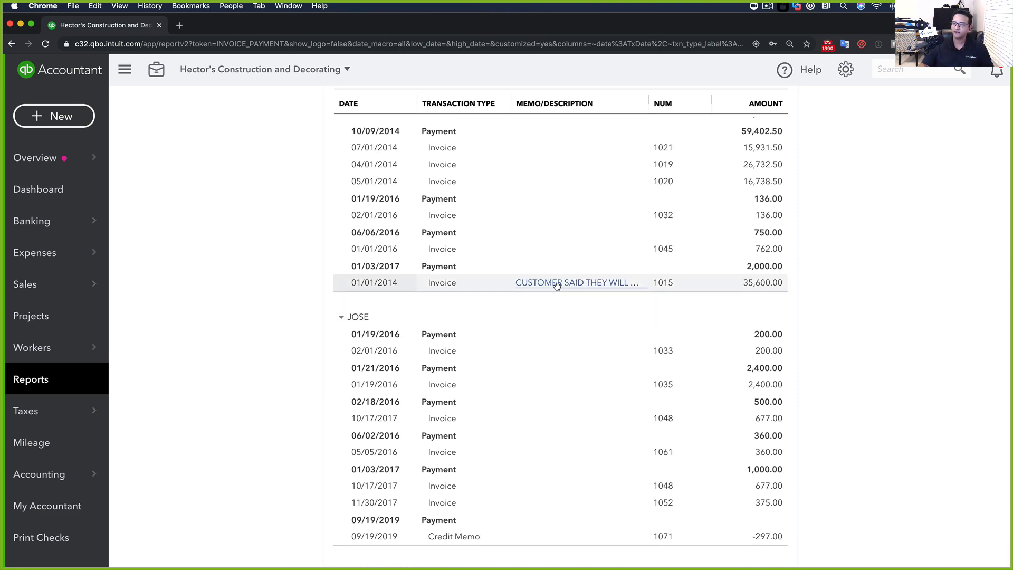
scroll(237, 272, up, 15)
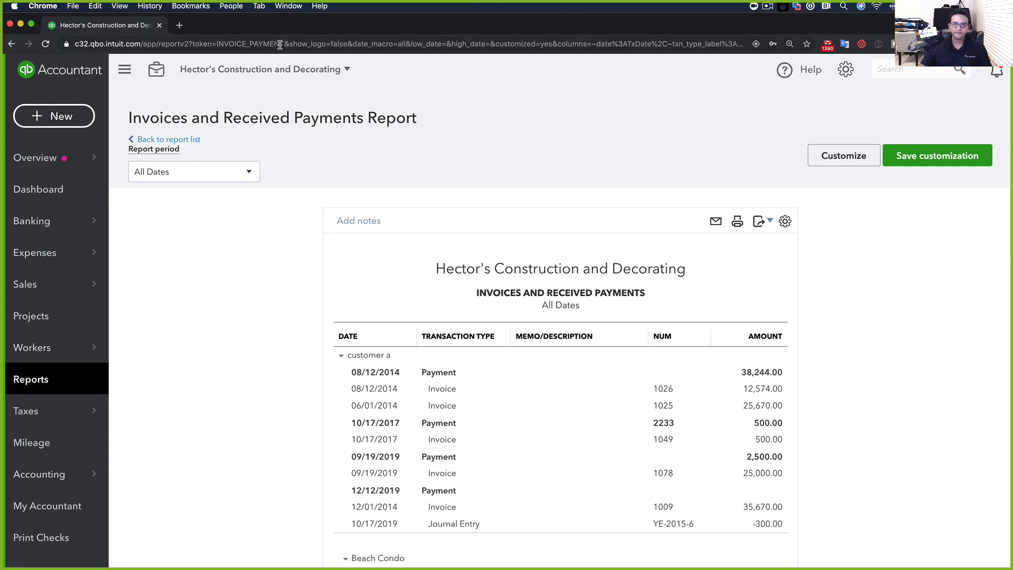
drag(349, 32, 1, 114)
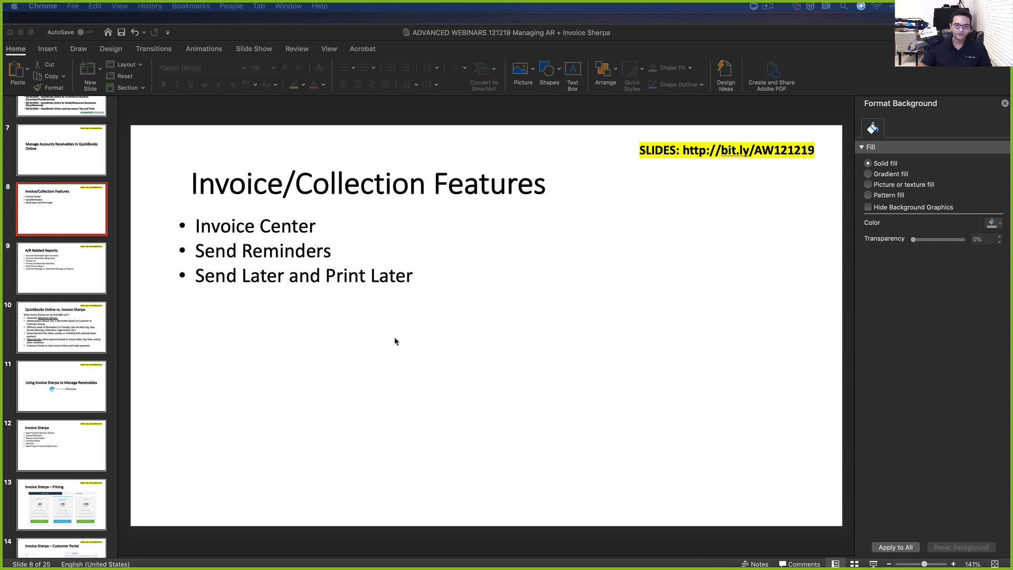
Present slide 10, QuickBooks Online vs. Invoice Sherpa, as a slide show
click(57, 332)
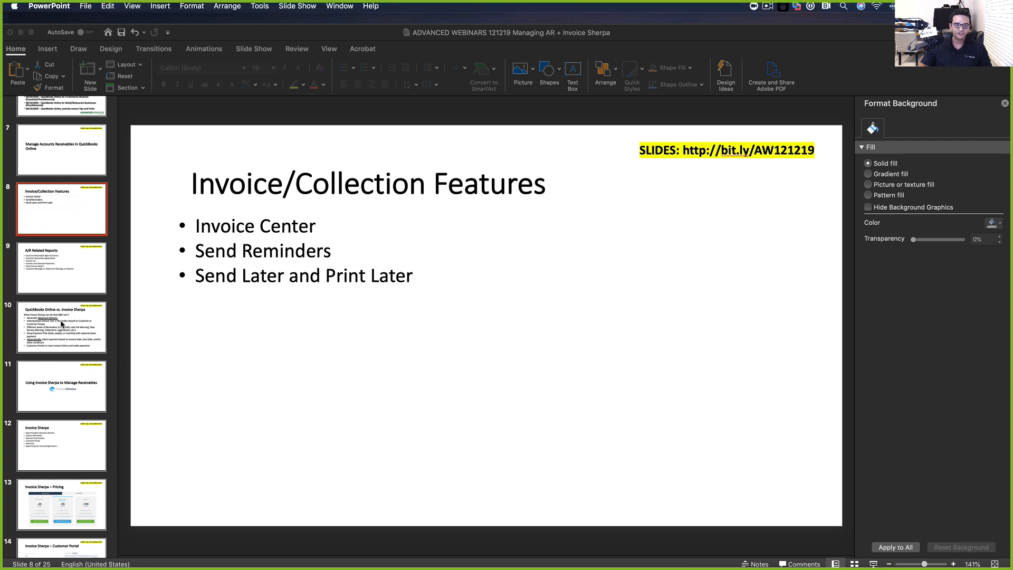
click(874, 564)
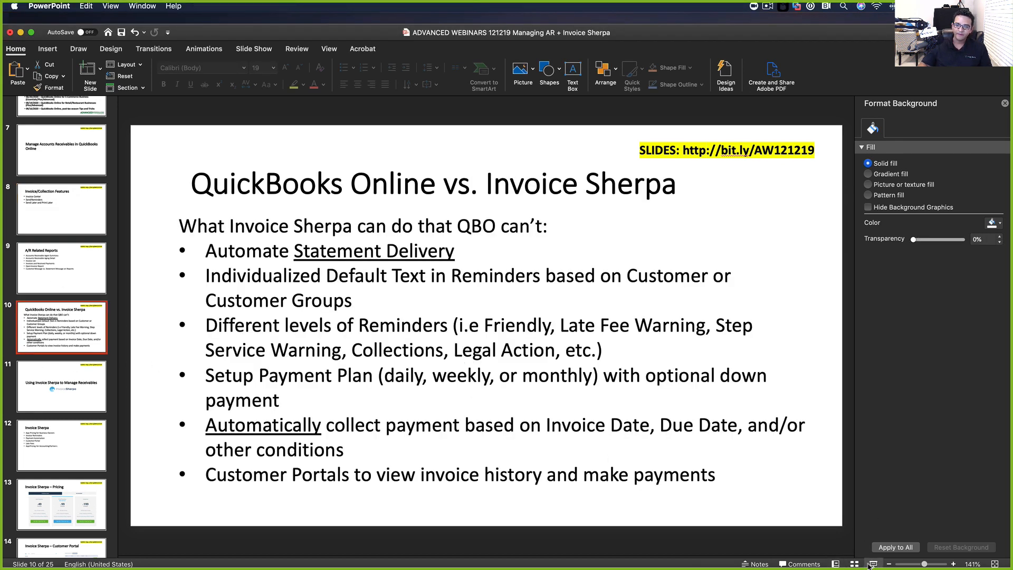
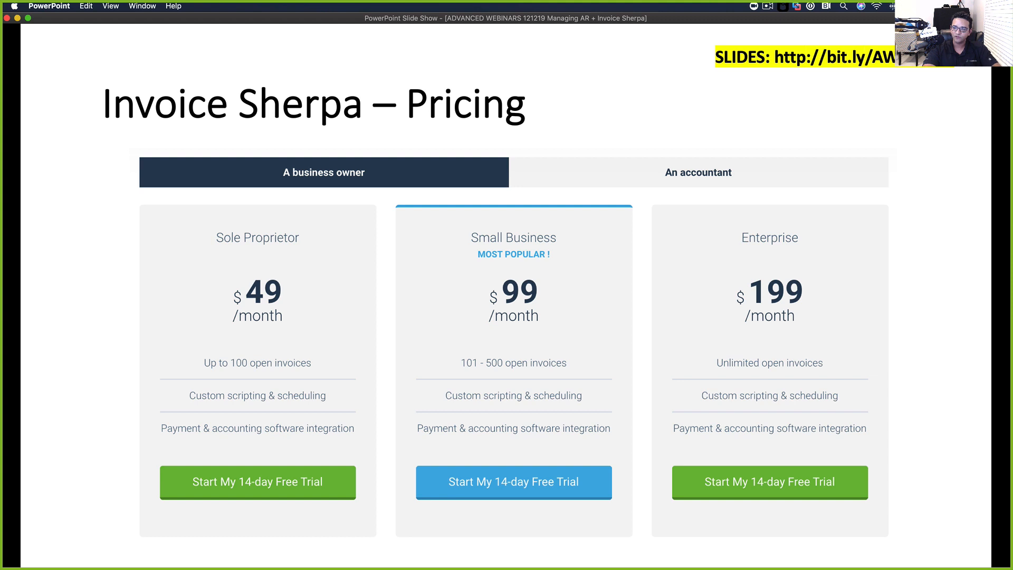
Present the Customer Portal, Payment Portal, Statements and Payment Plan slides, then switch to the InvoiceSherpa browser
key(Right)
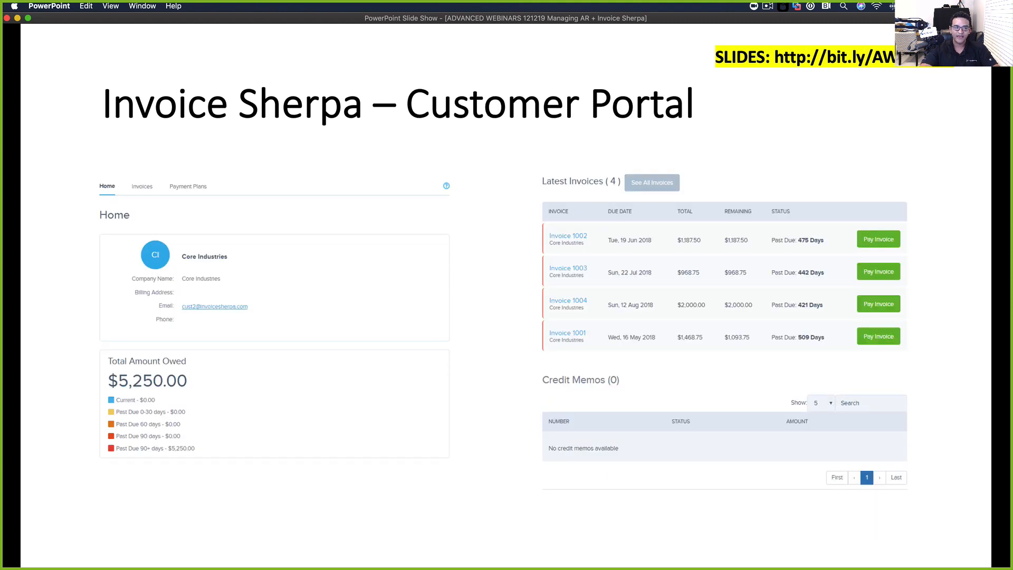
key(Left)
key(Right)
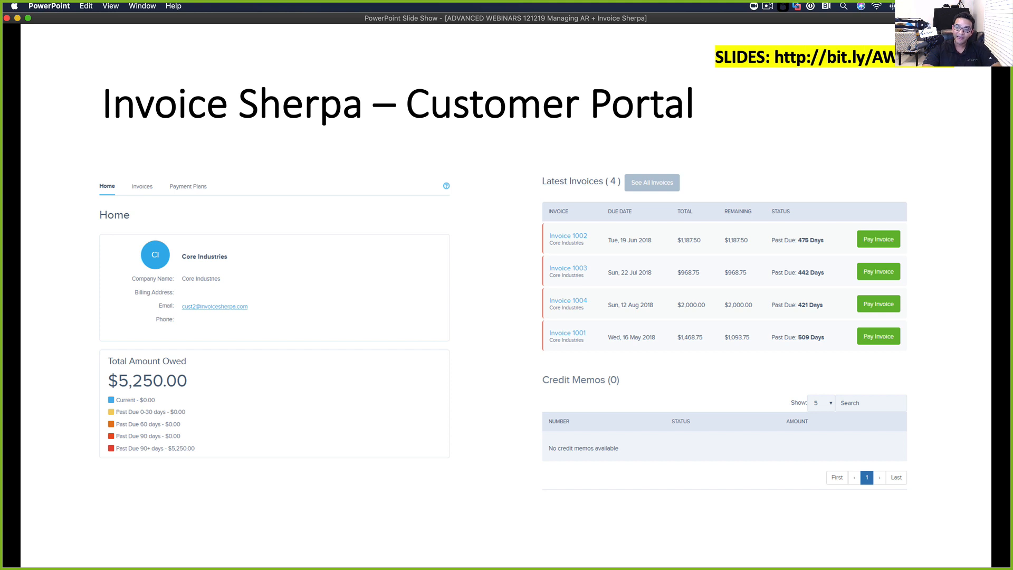
key(Right)
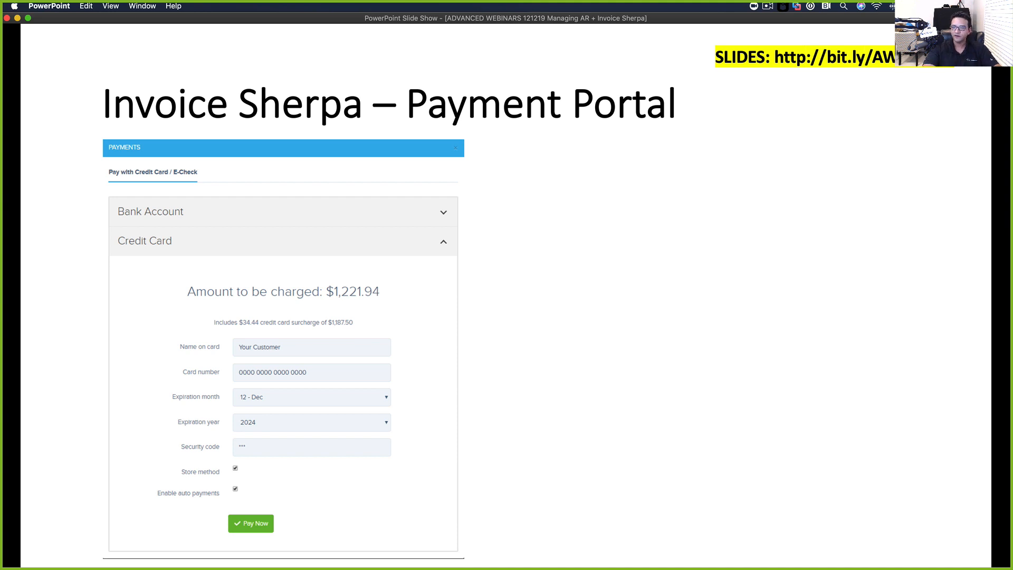
key(Right)
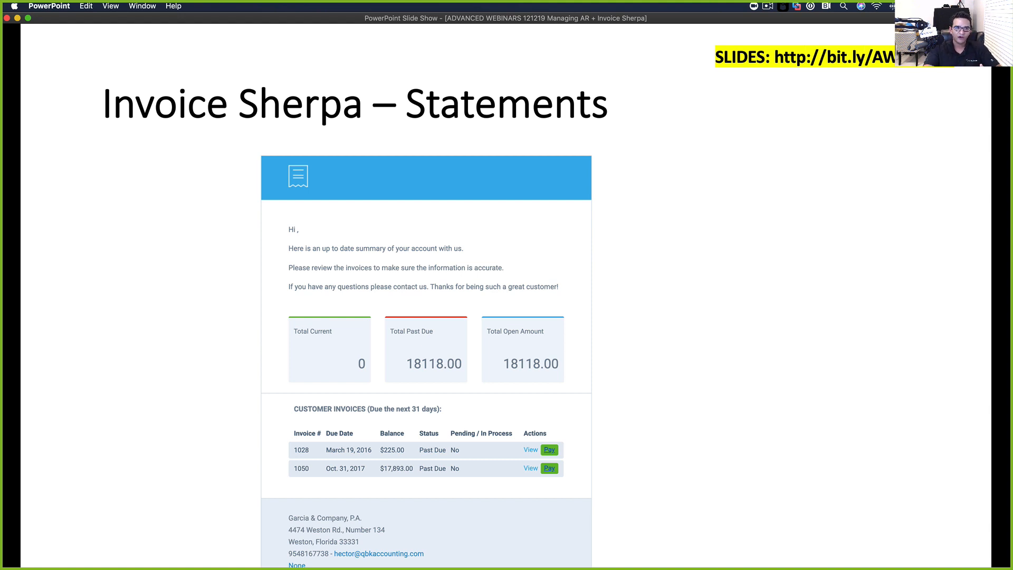
key(Right)
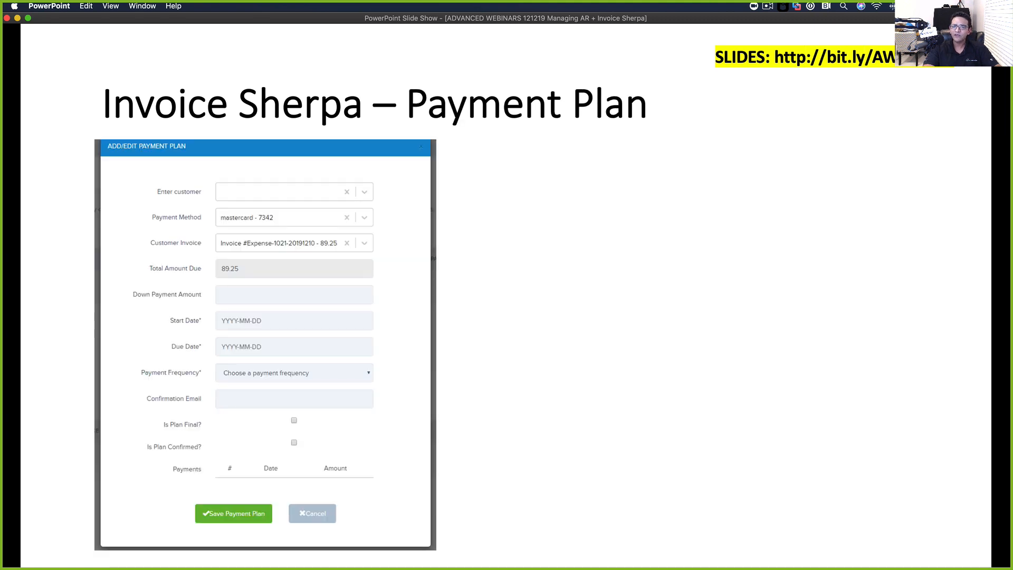
key(Right)
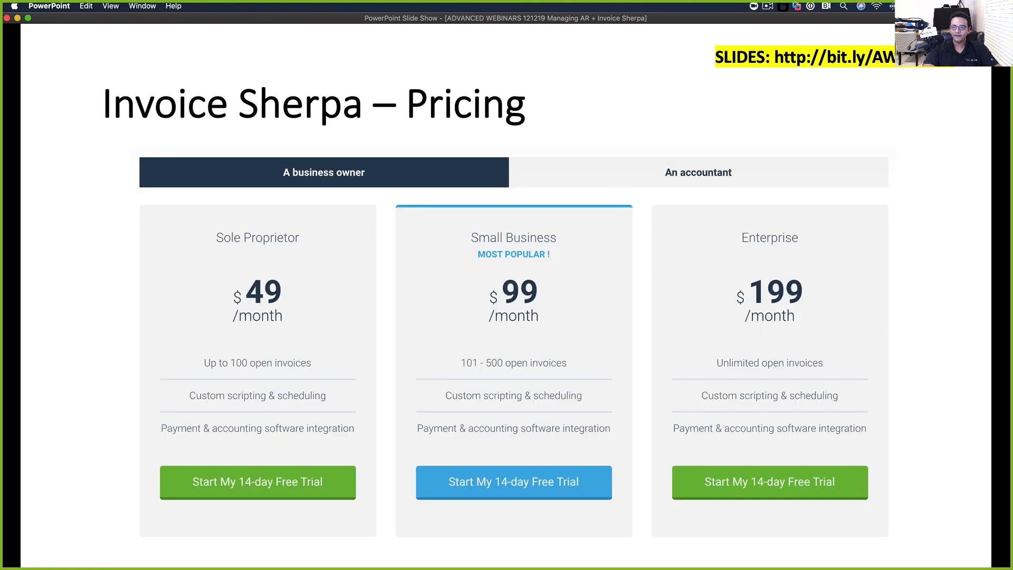
key(Left)
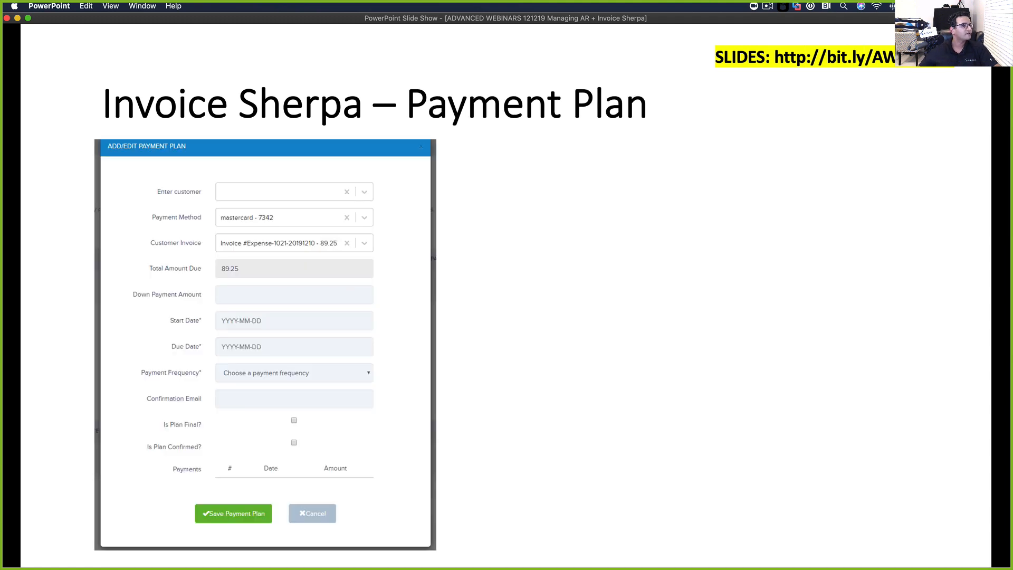
key(super+Tab)
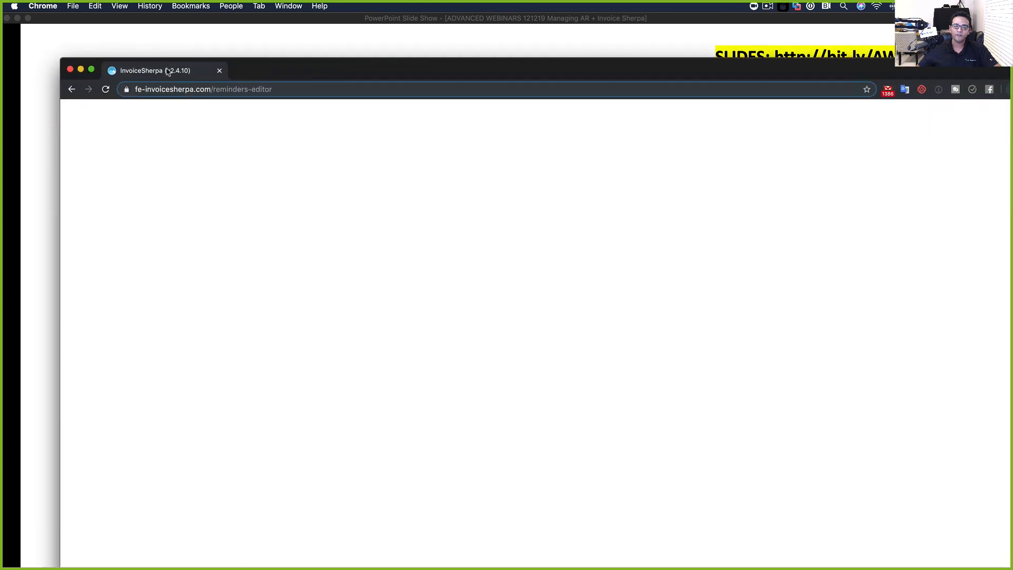
Sign in with Intuit and reload the blank InvoiceSherpa and QuickBooks report pages
drag(296, 65, 291, 31)
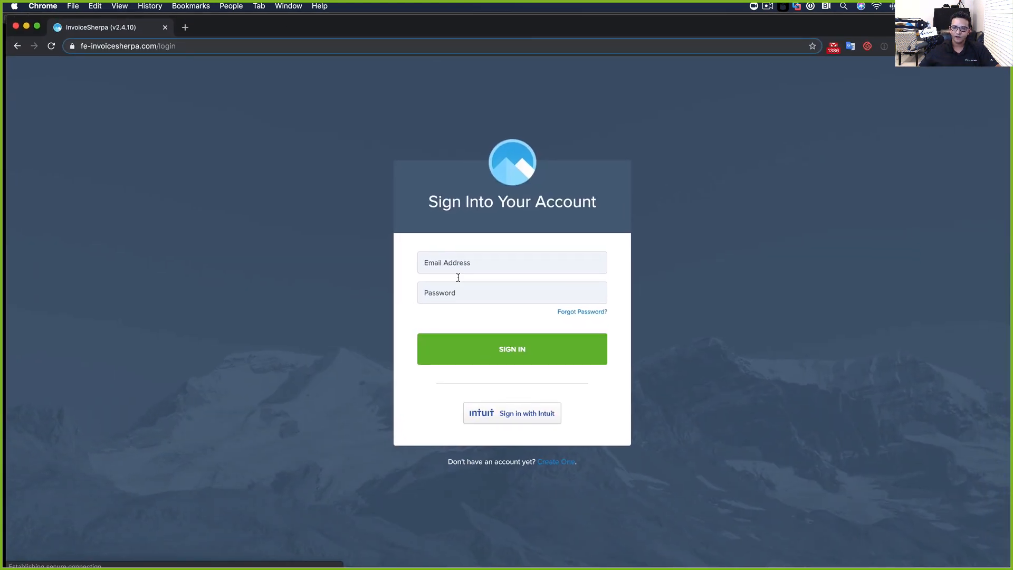
click(518, 417)
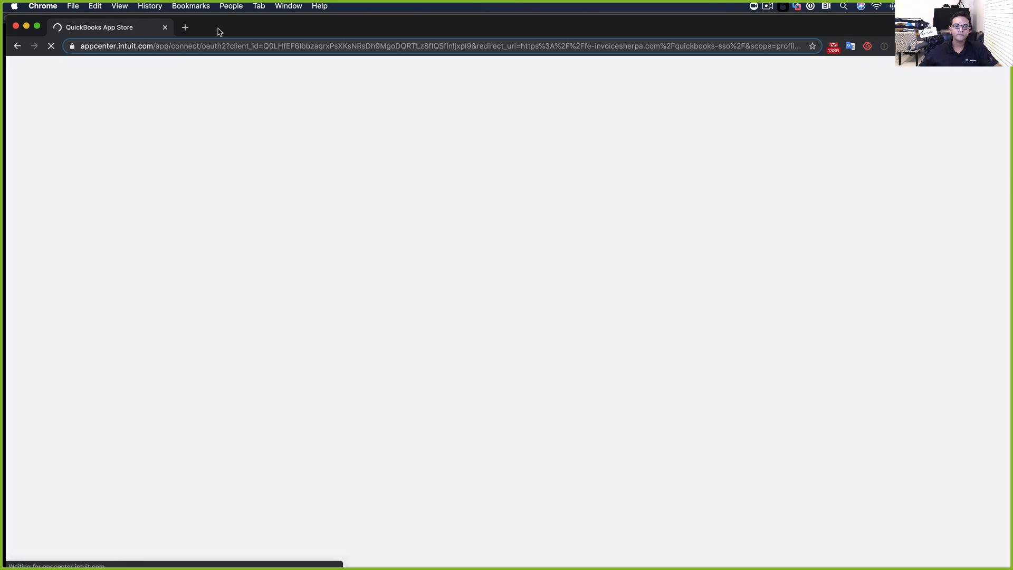
drag(219, 32, 222, 30)
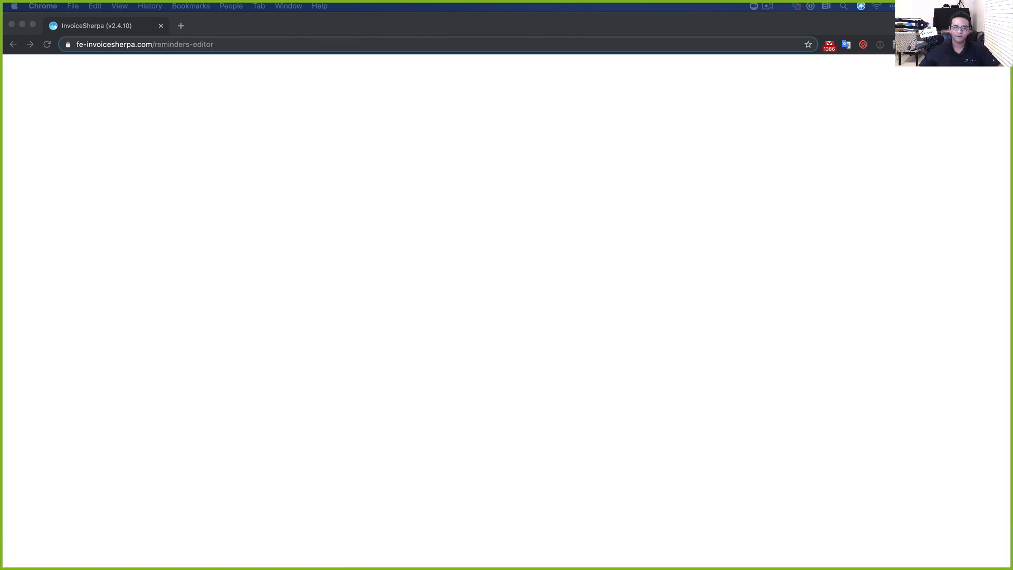
click(47, 44)
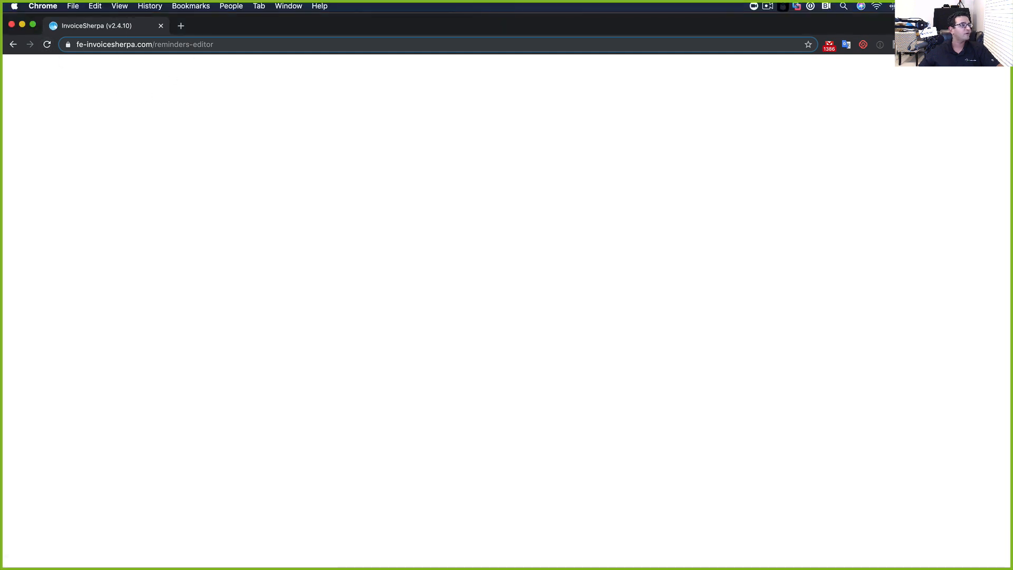
key(super+Tab)
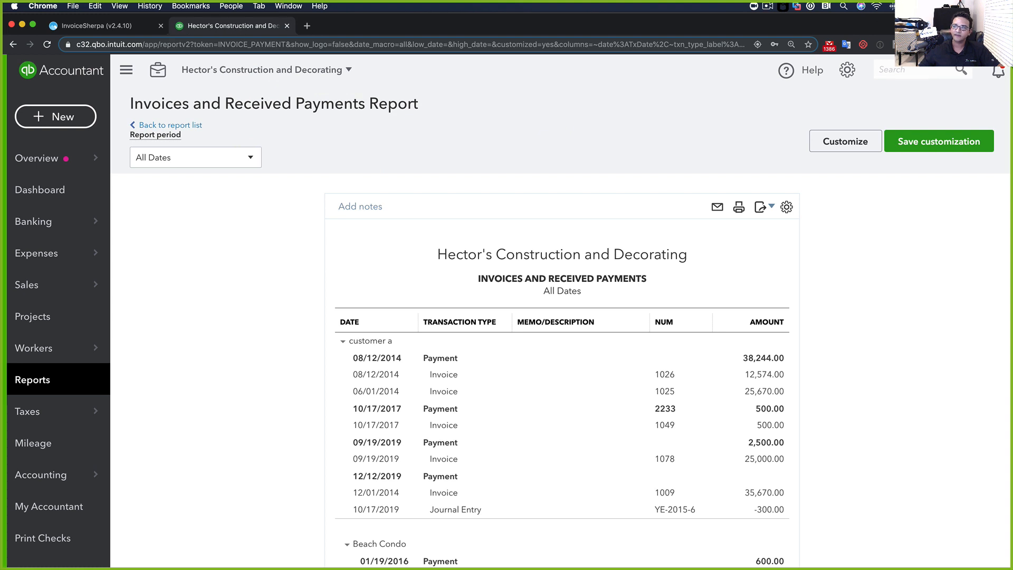
click(46, 45)
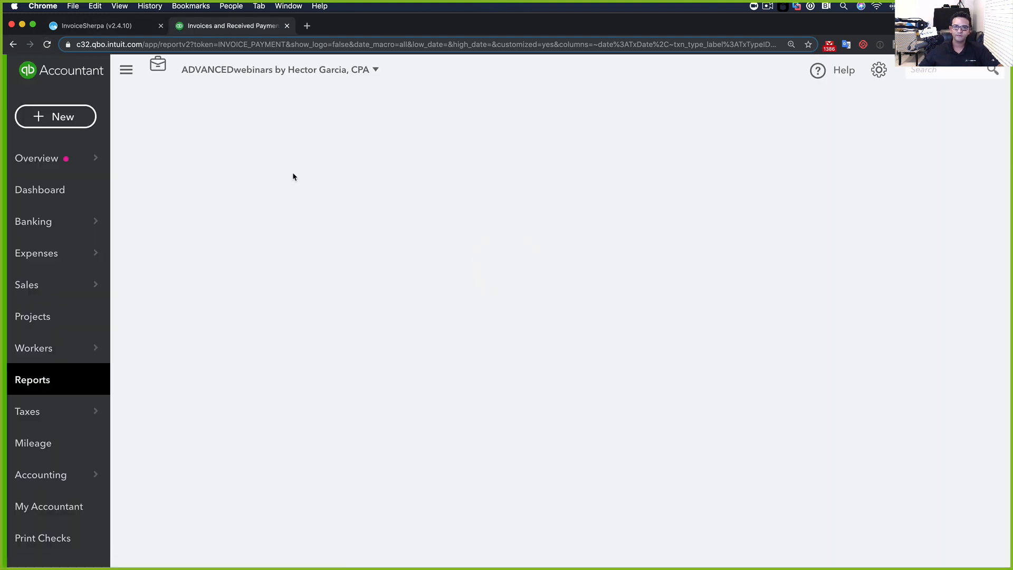
Load invoicesherpa.com, sign in, and highlight the $1,000,000.00 in the 0–30 days bucket
click(100, 32)
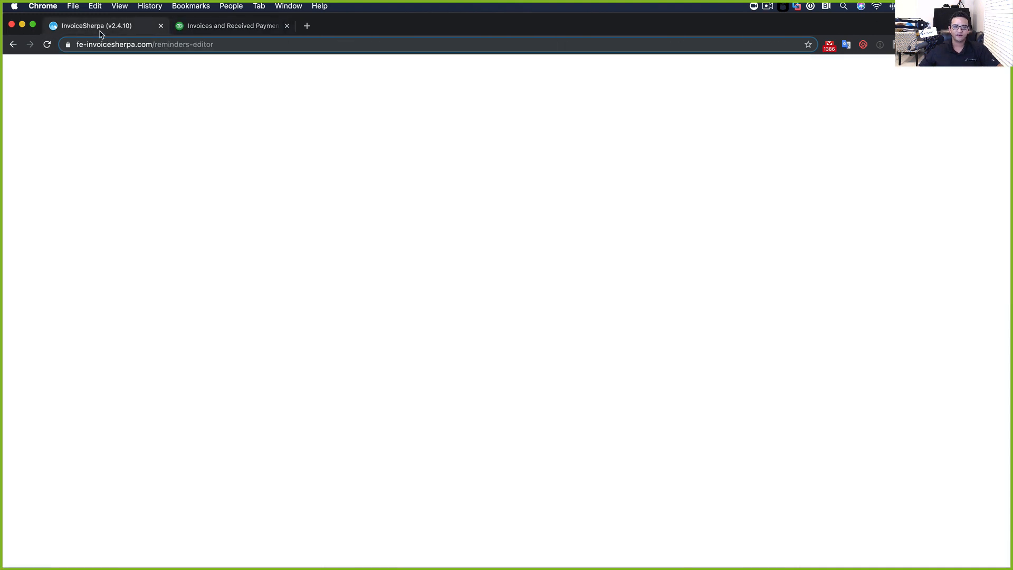
click(173, 45)
text(invoice)
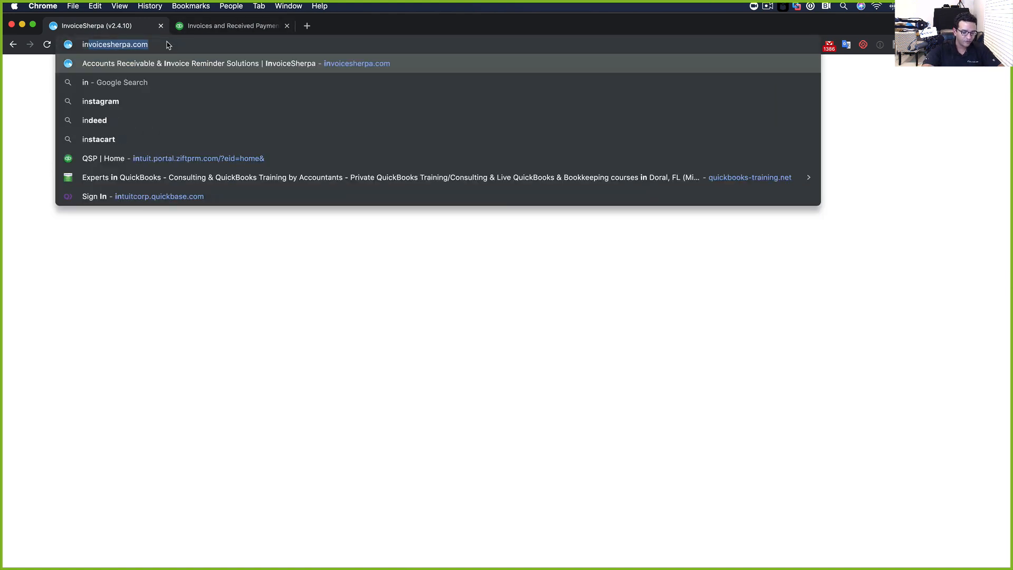
key(Return)
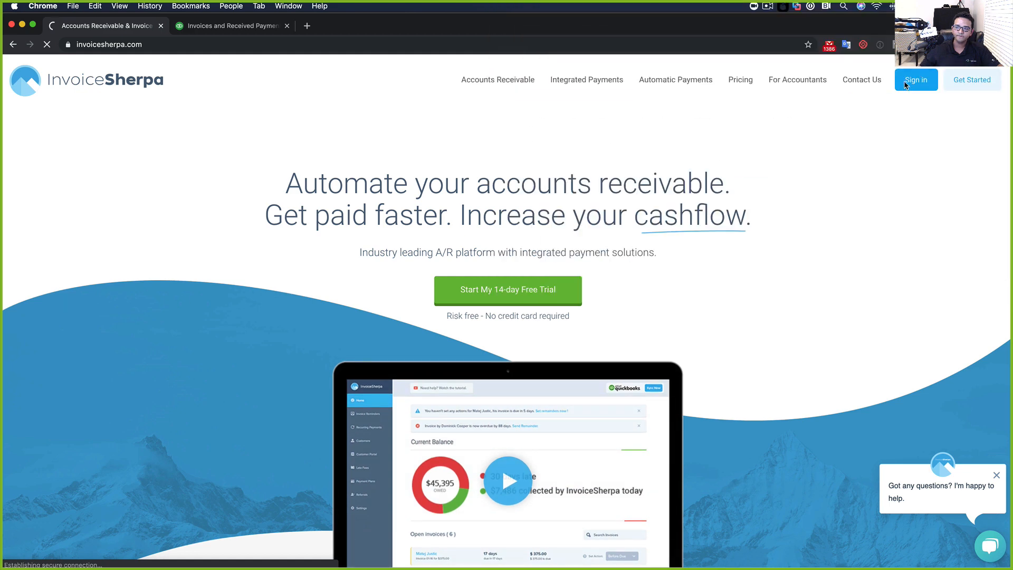
click(907, 84)
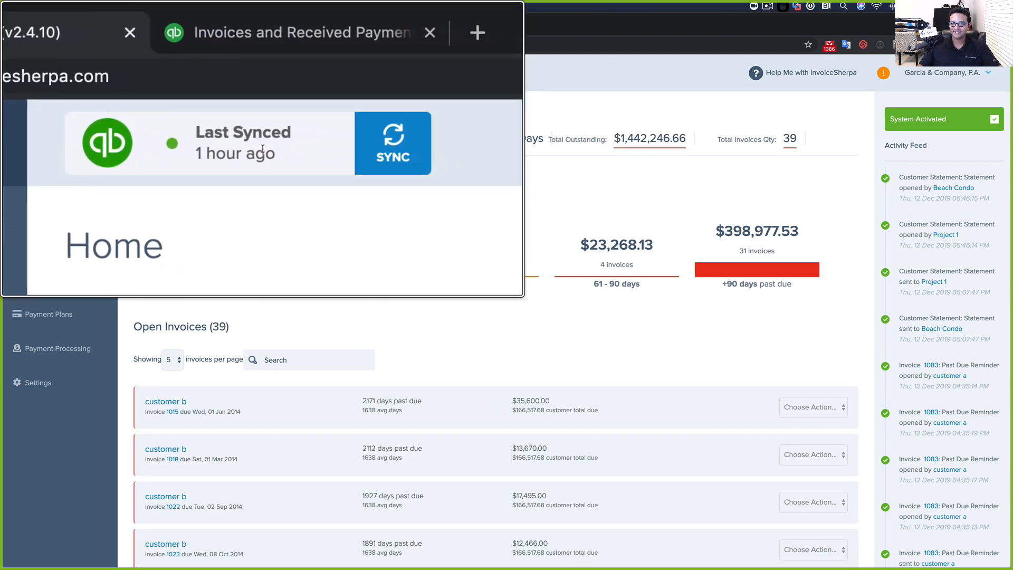
drag(296, 210, 277, 182)
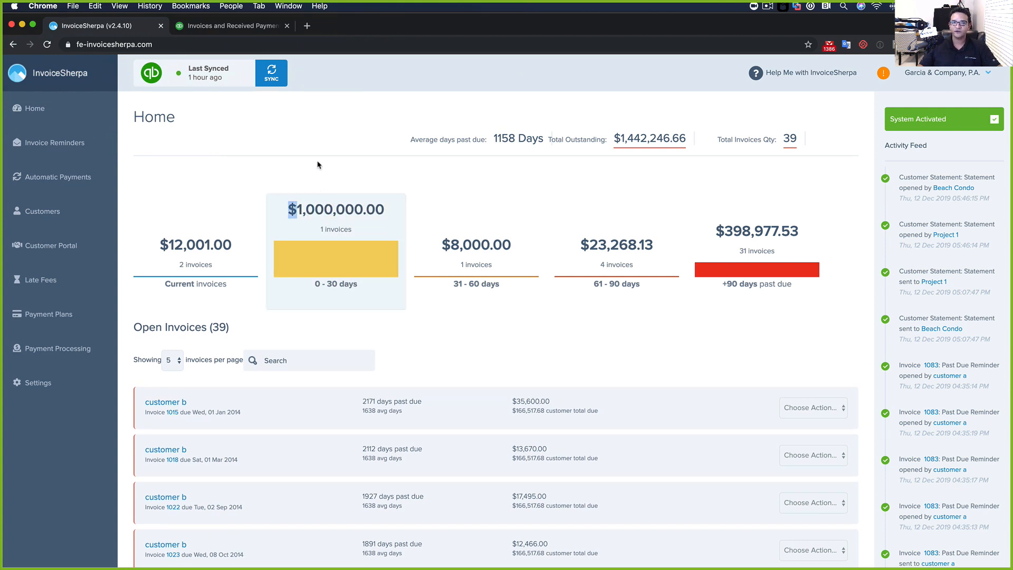
In QuickBooks, change invoice 1082's line 1 rate from 1,000,000 to 5,000 and save it
click(213, 30)
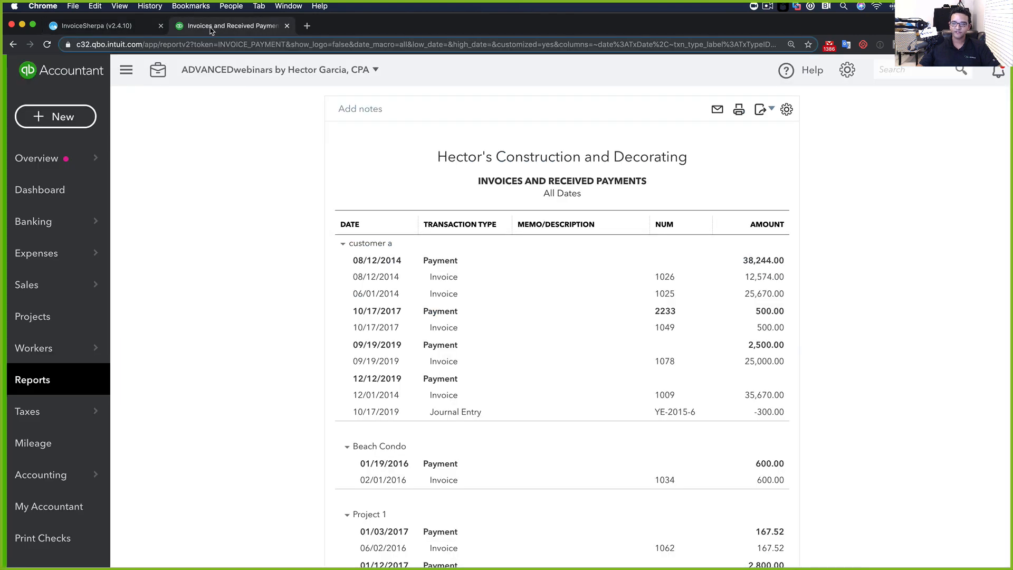
click(902, 70)
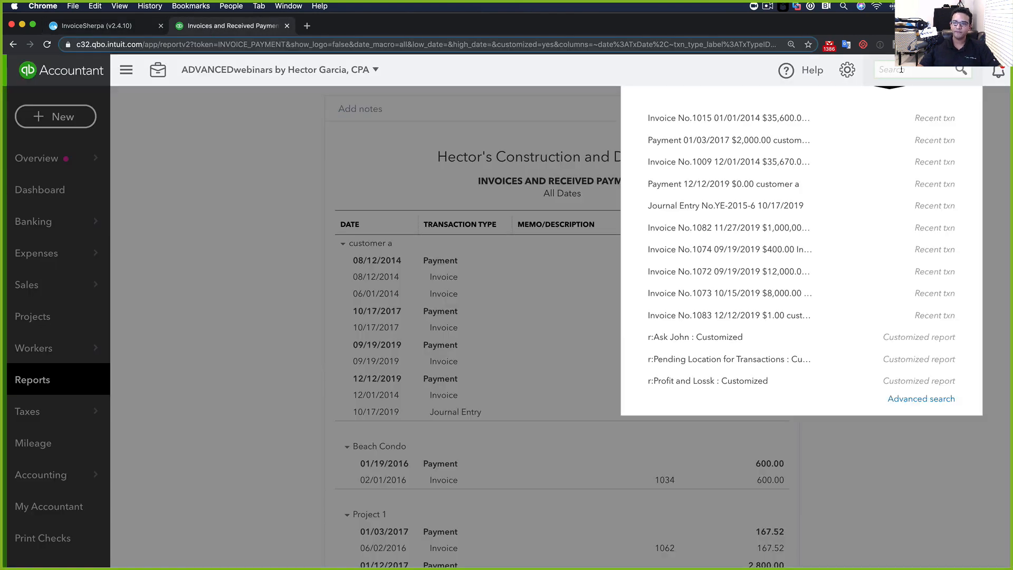
click(765, 232)
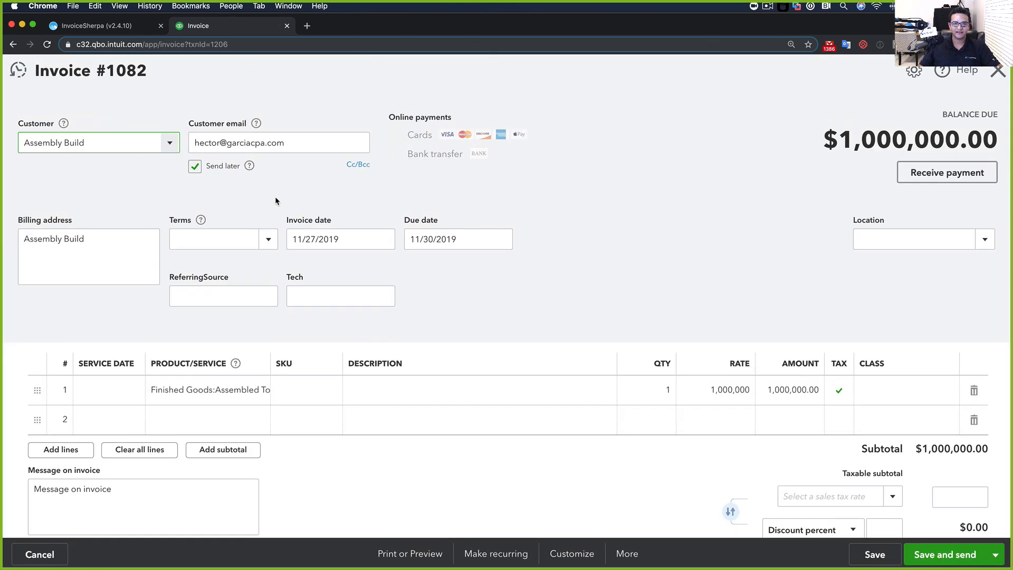
click(712, 392)
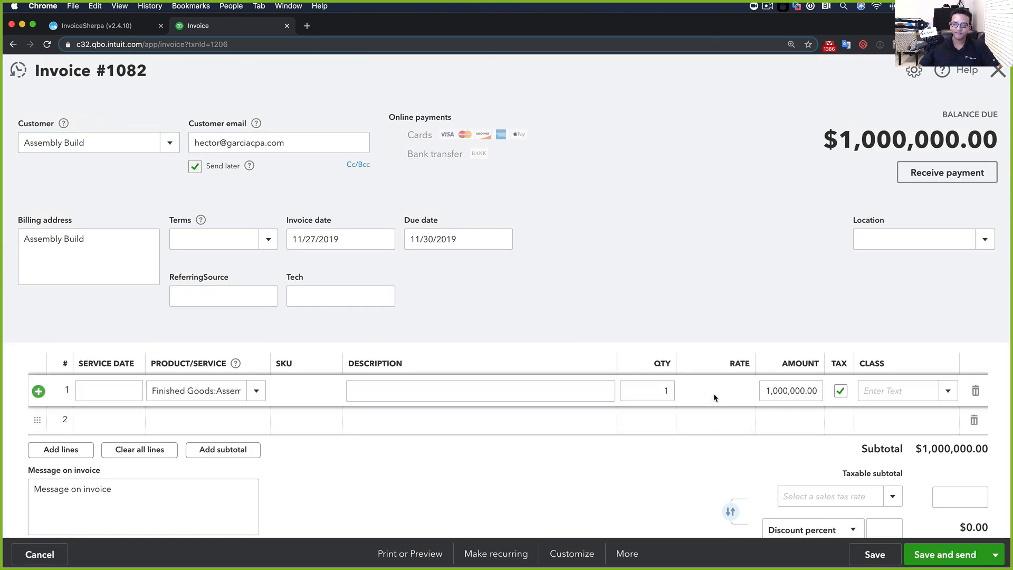
drag(688, 391, 764, 390)
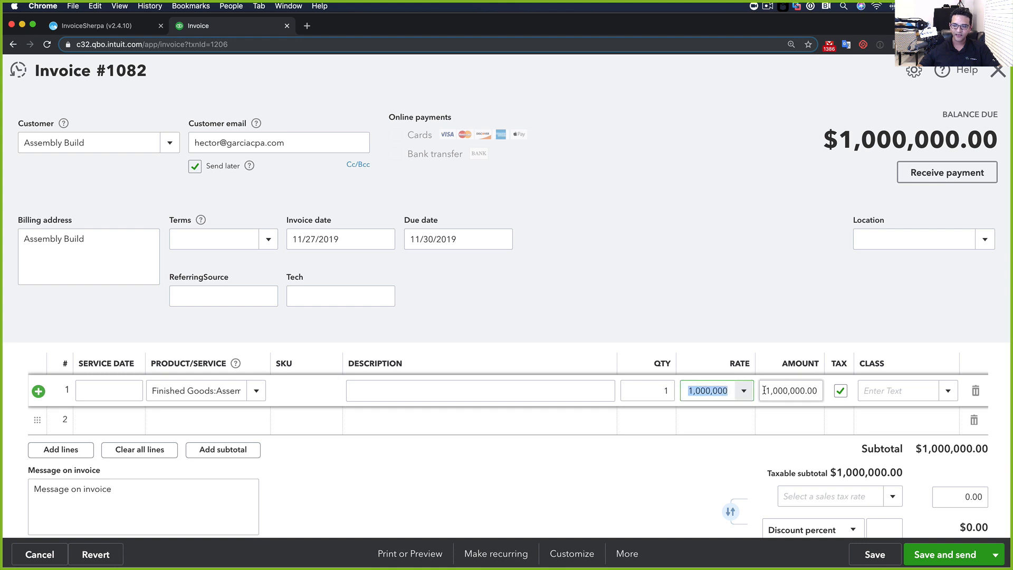
text(5000)
key(Tab)
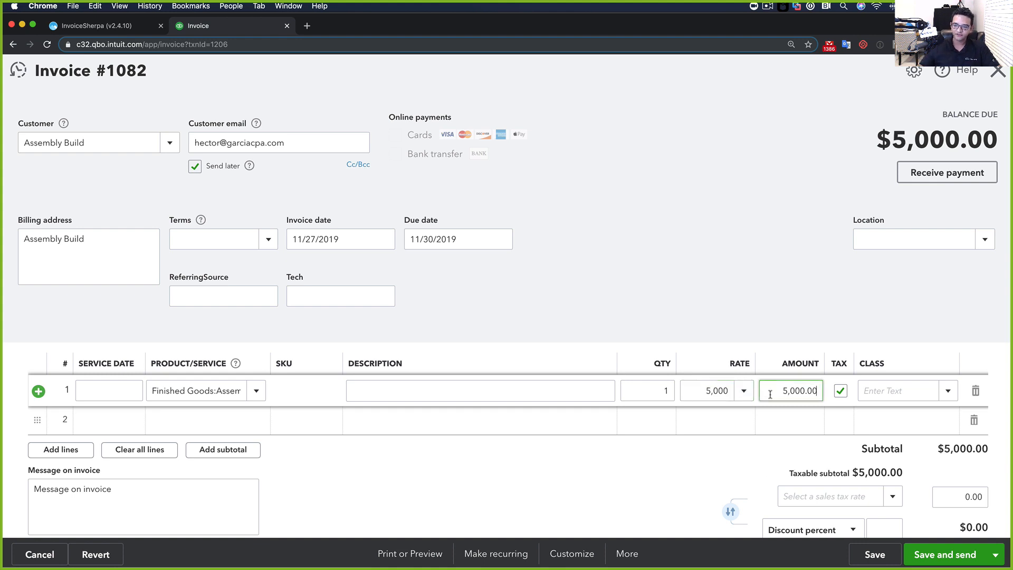
click(875, 554)
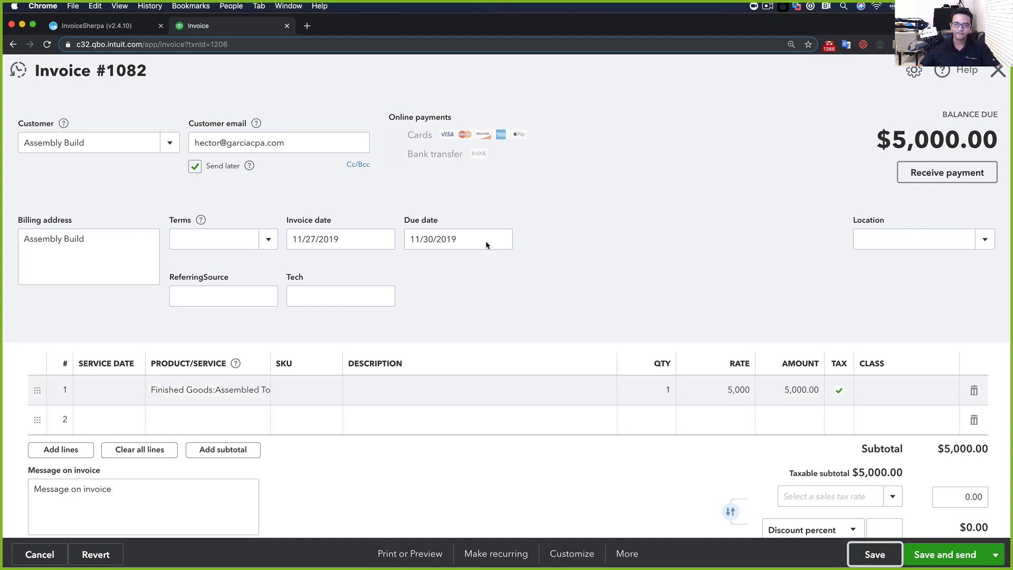
click(112, 28)
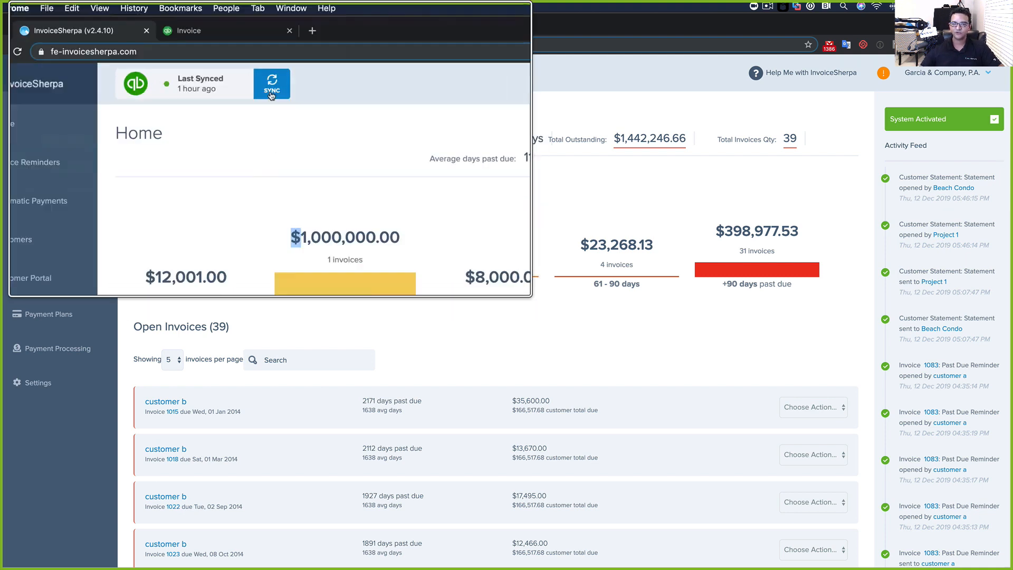
Sync with QuickBooks, refresh, and highlight average days past due and Total Outstanding $439,946.66
click(273, 75)
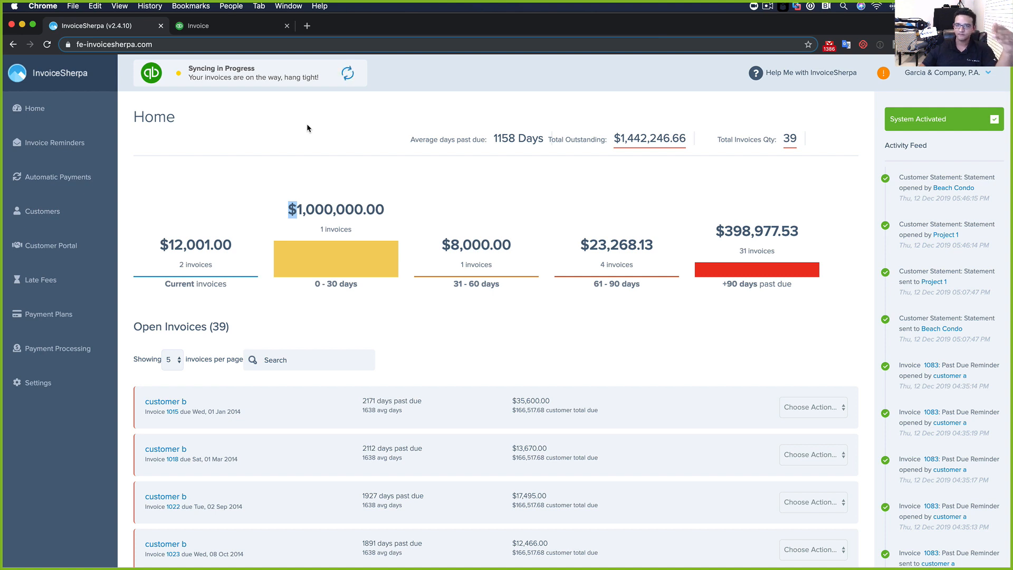
click(304, 225)
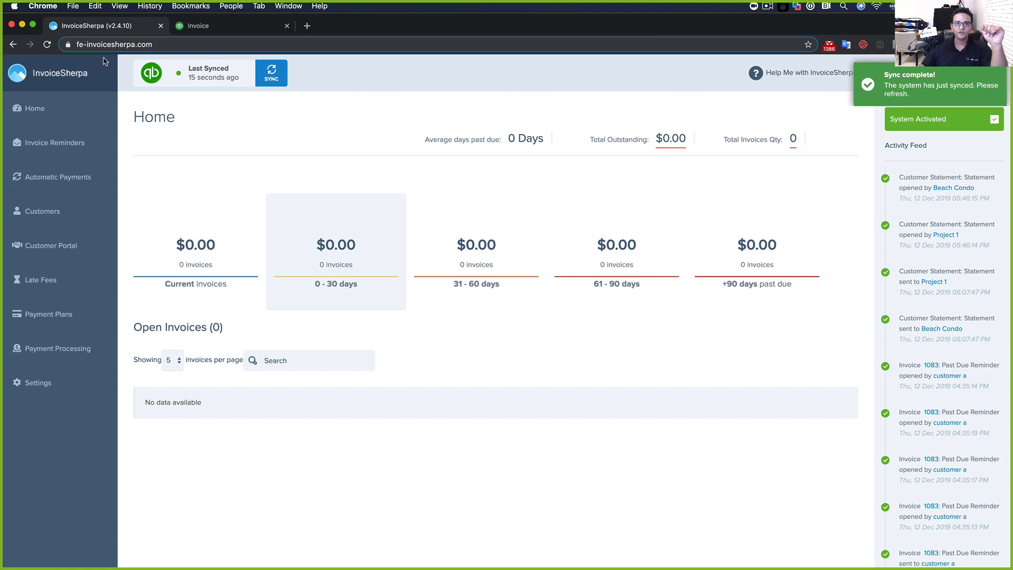
click(47, 45)
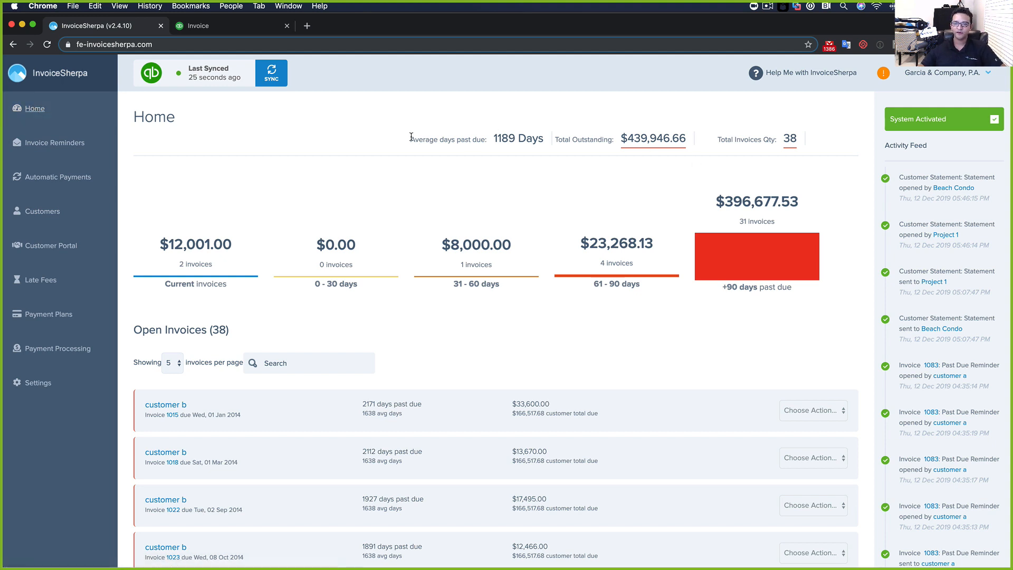
drag(411, 139, 546, 141)
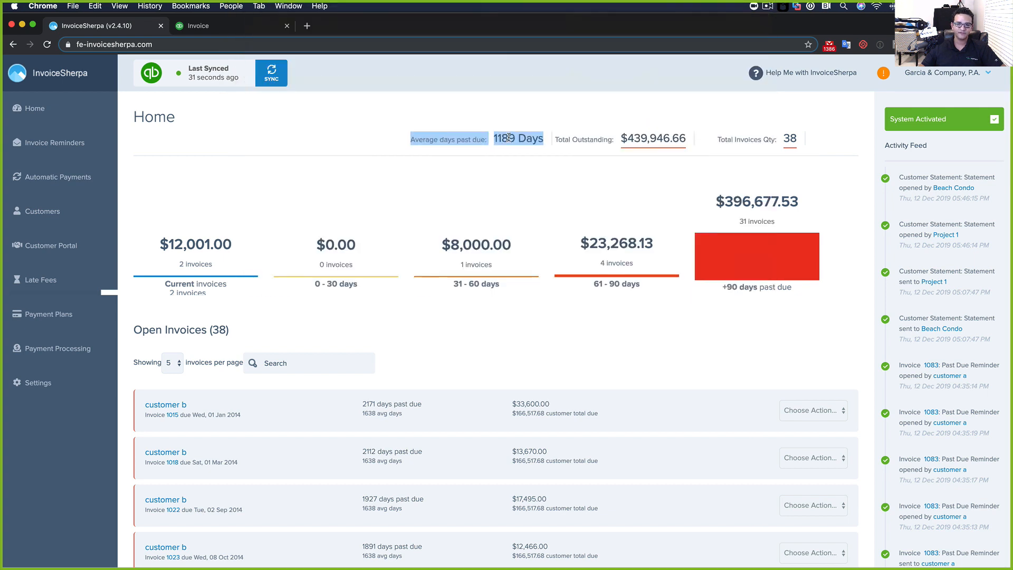
click(554, 137)
drag(560, 139, 686, 140)
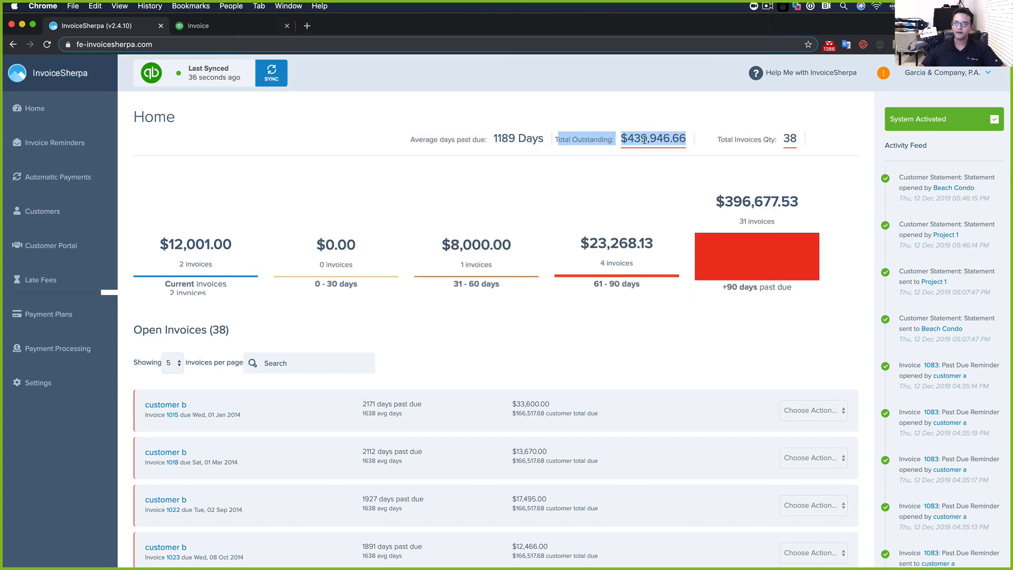
triple_click(789, 139)
click(806, 145)
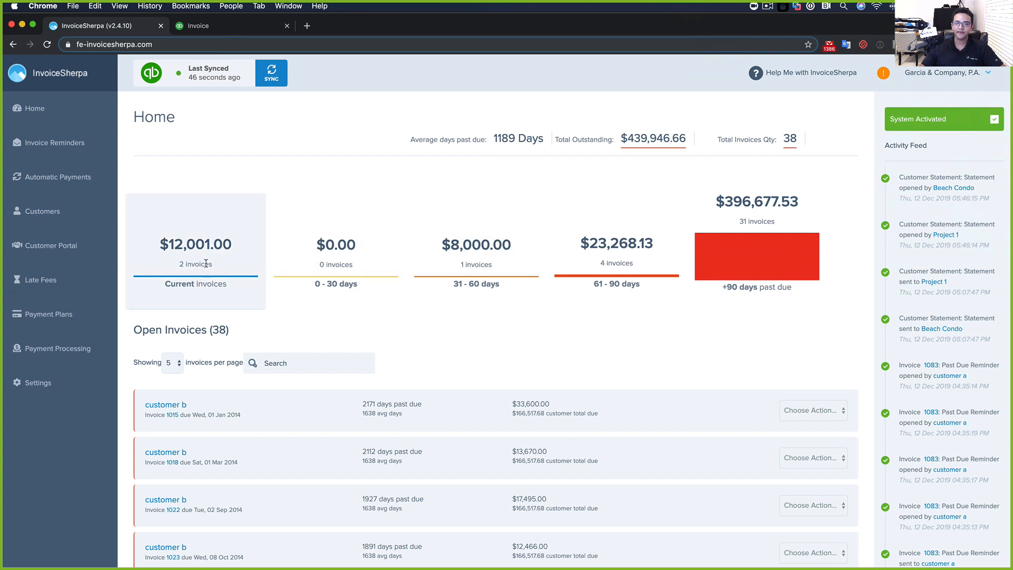
Filter the Open Invoices list to current invoices only
click(199, 236)
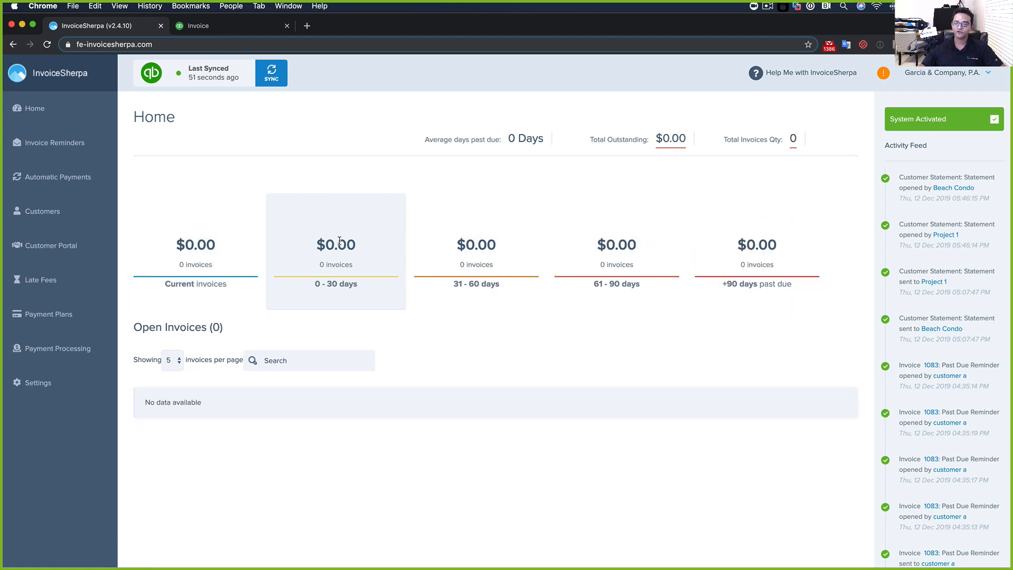
click(207, 241)
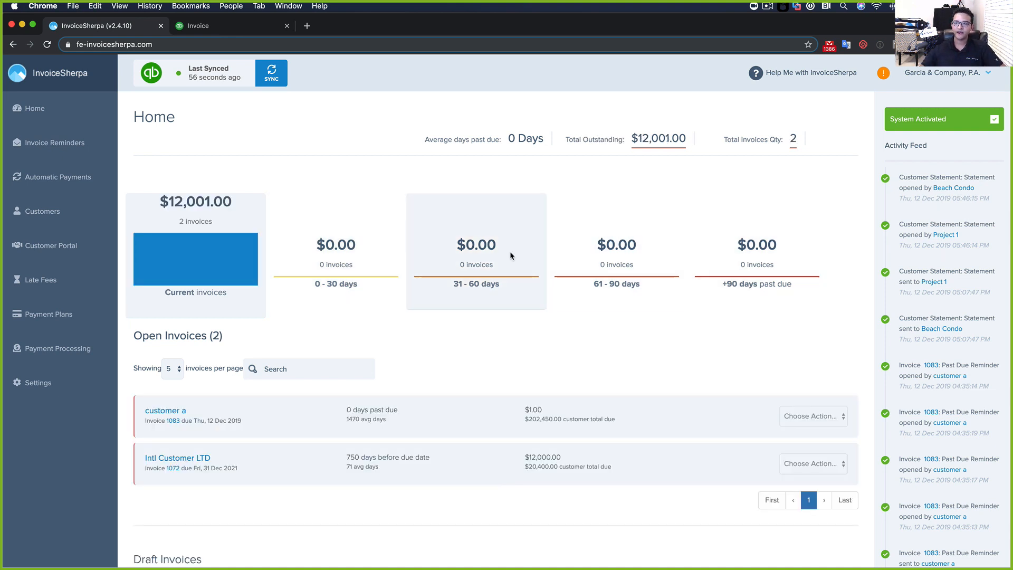
scroll(510, 251, down, 5)
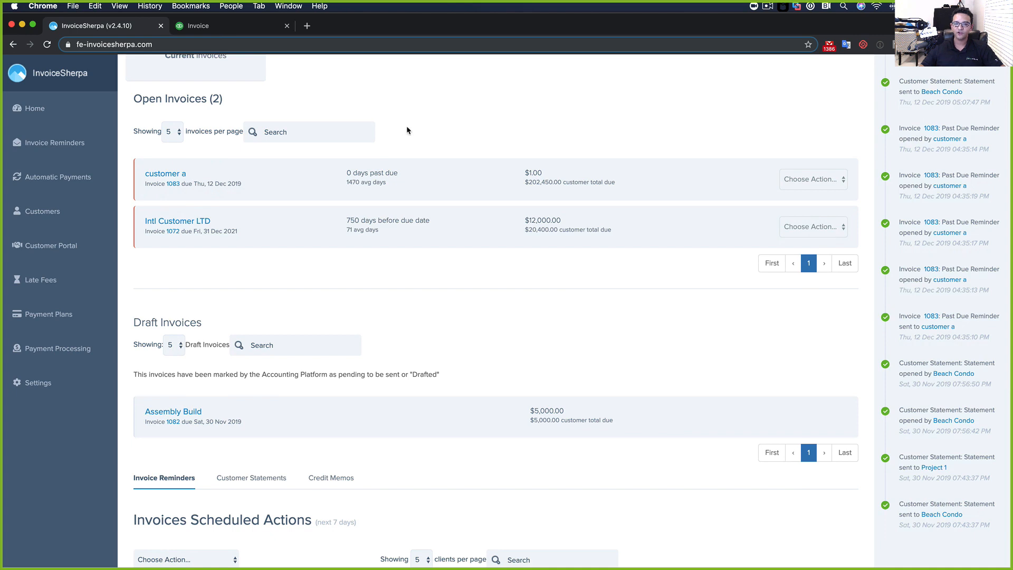
Open the Choose Action list on customer a's invoice 1083 row
scroll(409, 131, down, 1)
scroll(215, 166, up, 3)
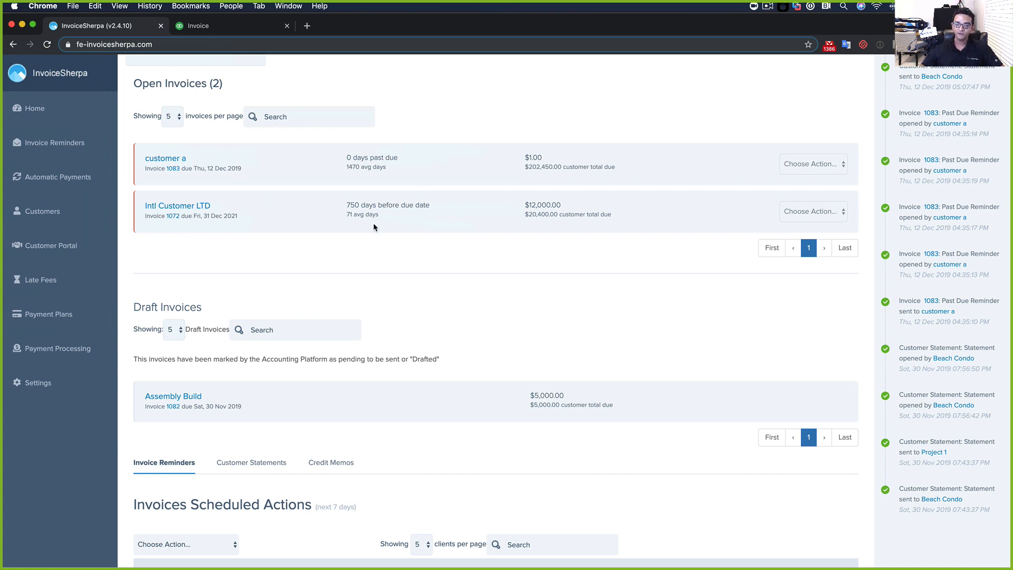
click(823, 164)
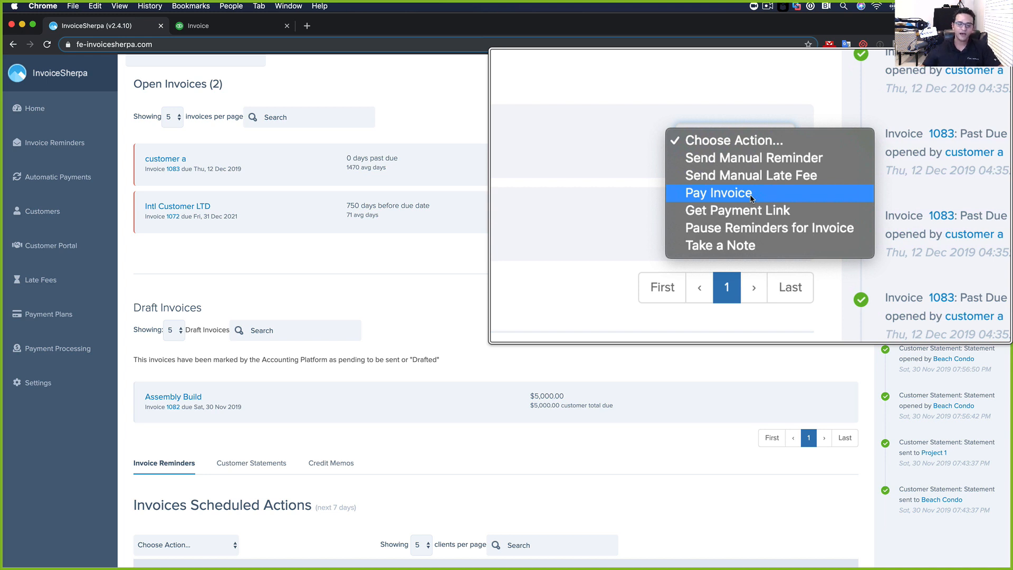
click(681, 273)
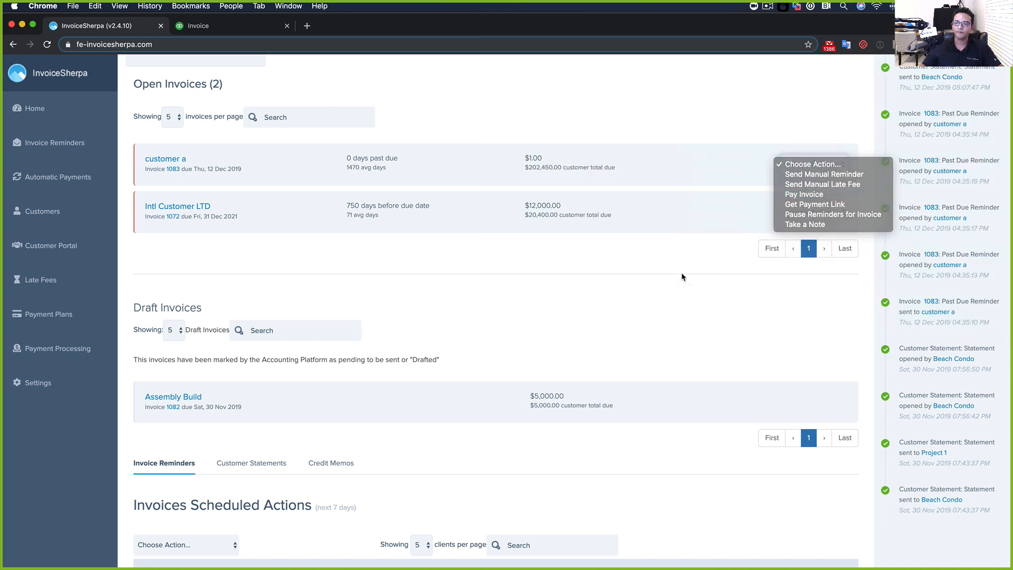
click(820, 168)
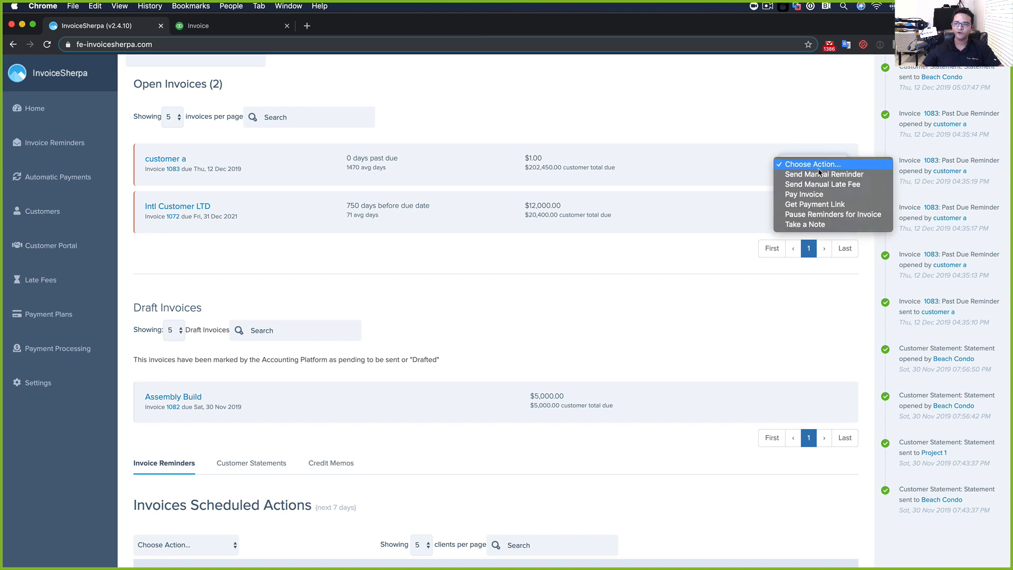
Copy invoice 1083's payment link and pause its reminders
click(816, 205)
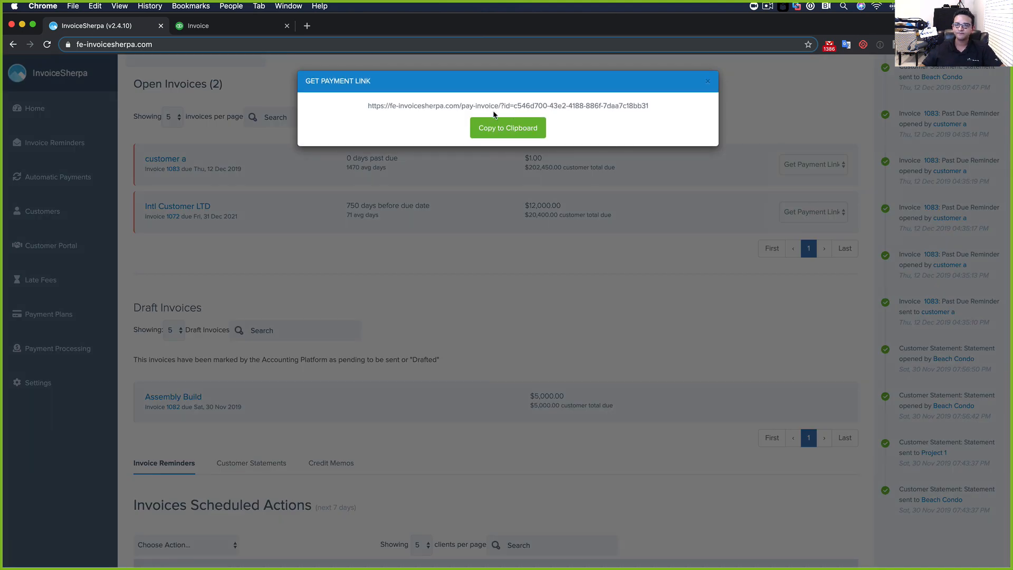
drag(358, 104, 733, 100)
click(734, 100)
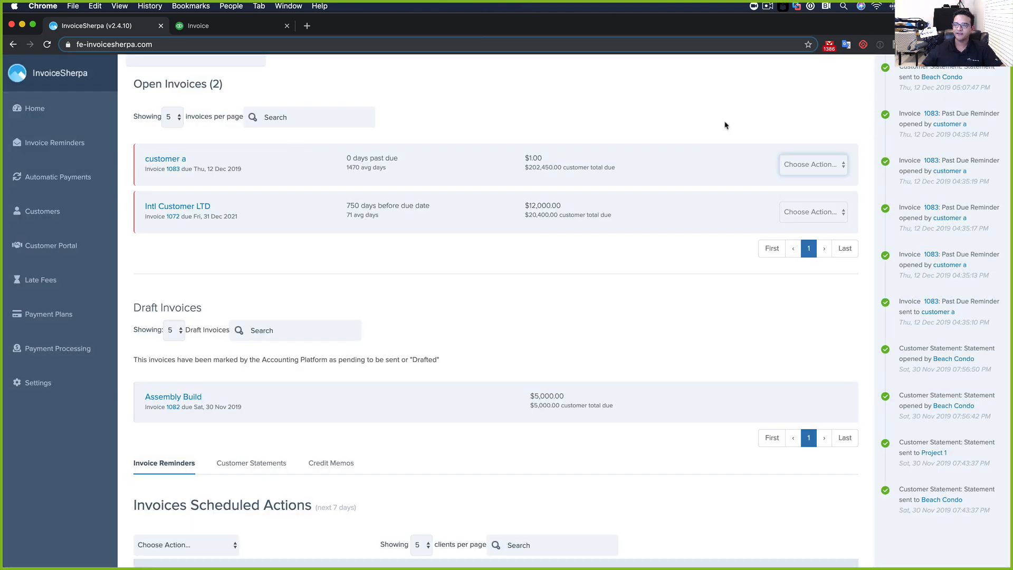
click(809, 168)
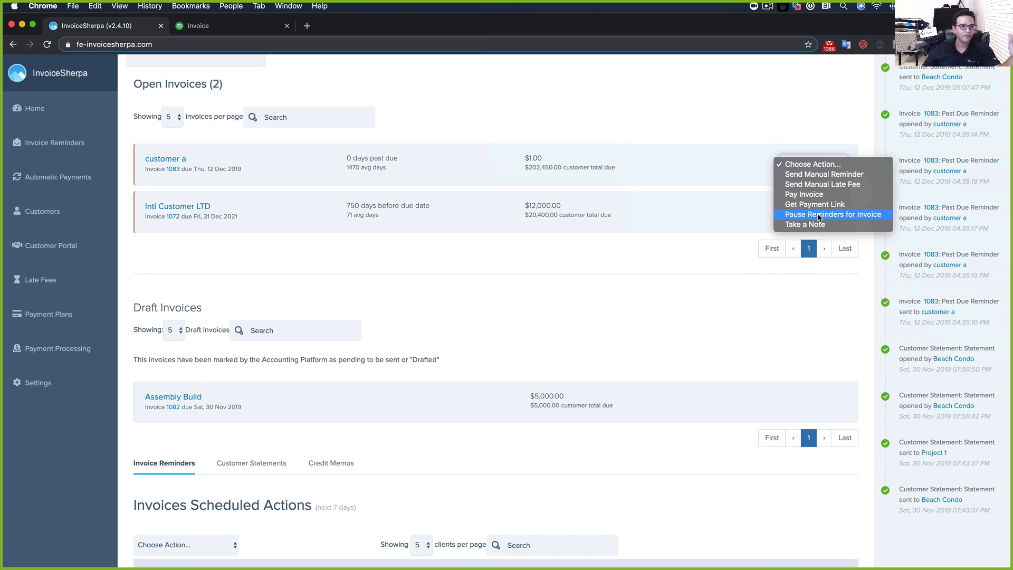
click(819, 215)
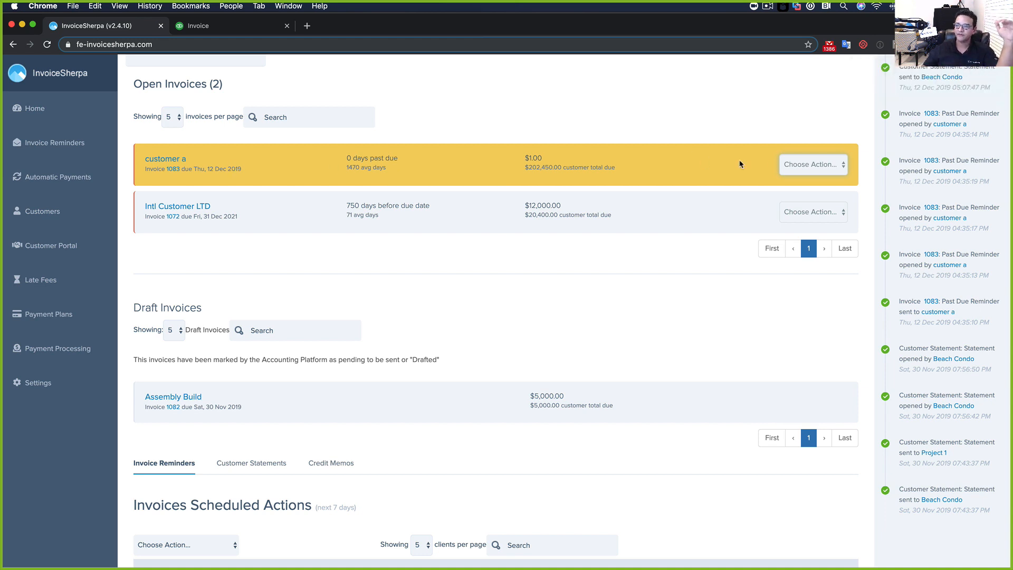
Save a 'Spoke with customer' note on invoice 1083: "I will pay you friday", signed by the contact
click(813, 165)
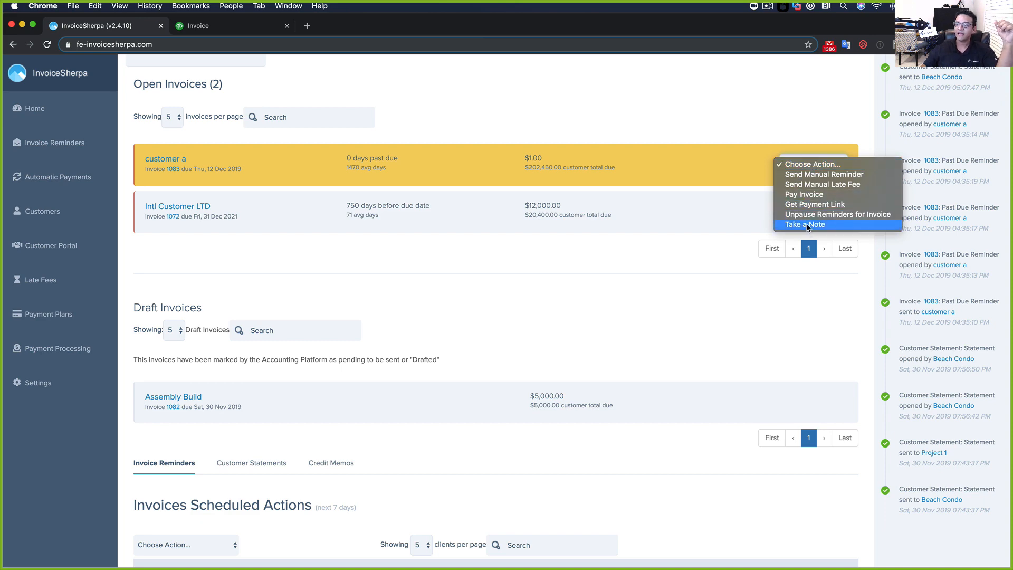
click(808, 225)
click(463, 168)
click(478, 206)
click(486, 217)
click(488, 244)
text(I wi)
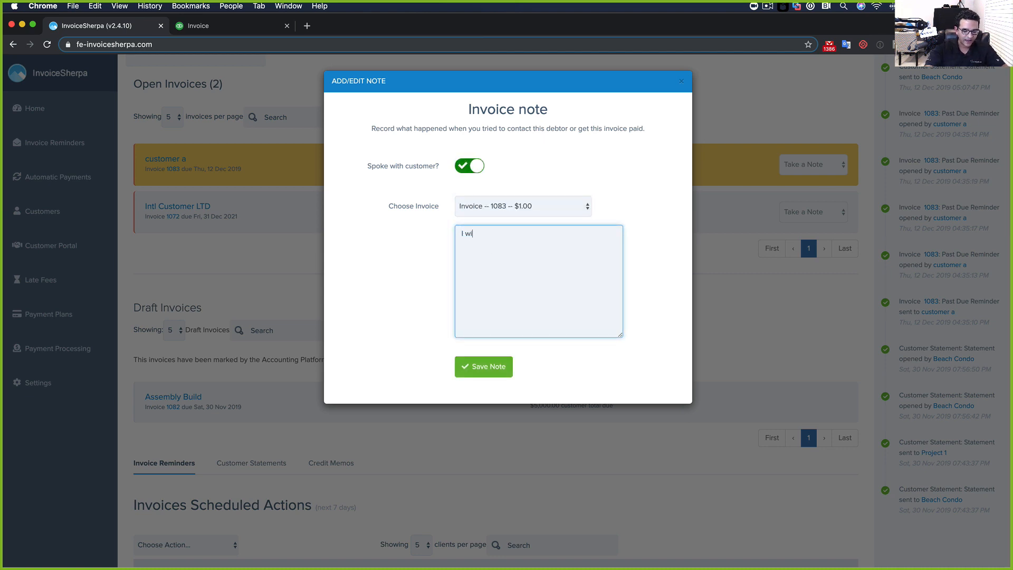
text(ll pay you friday")
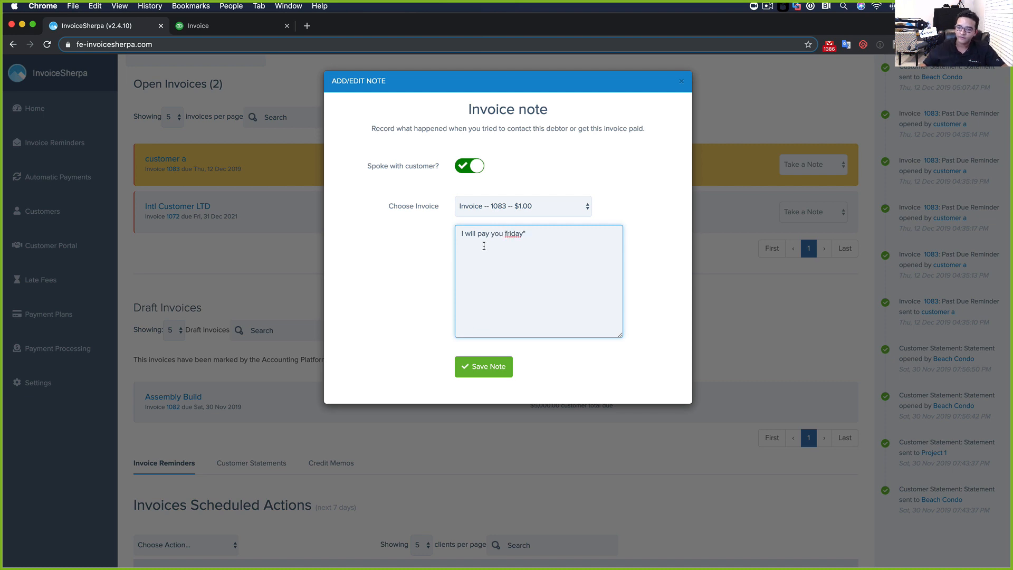
click(461, 232)
text(")
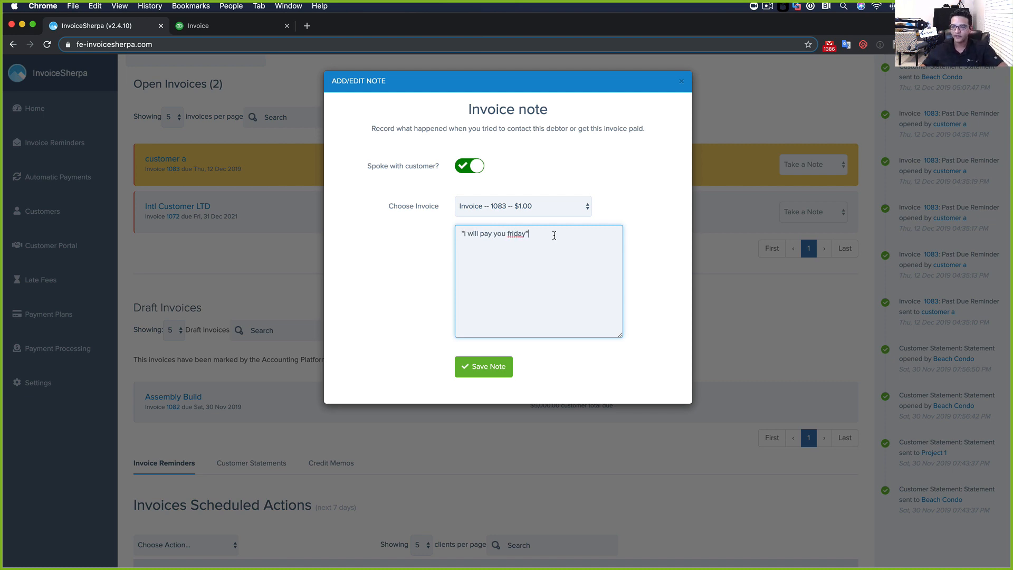
text( - Hector)
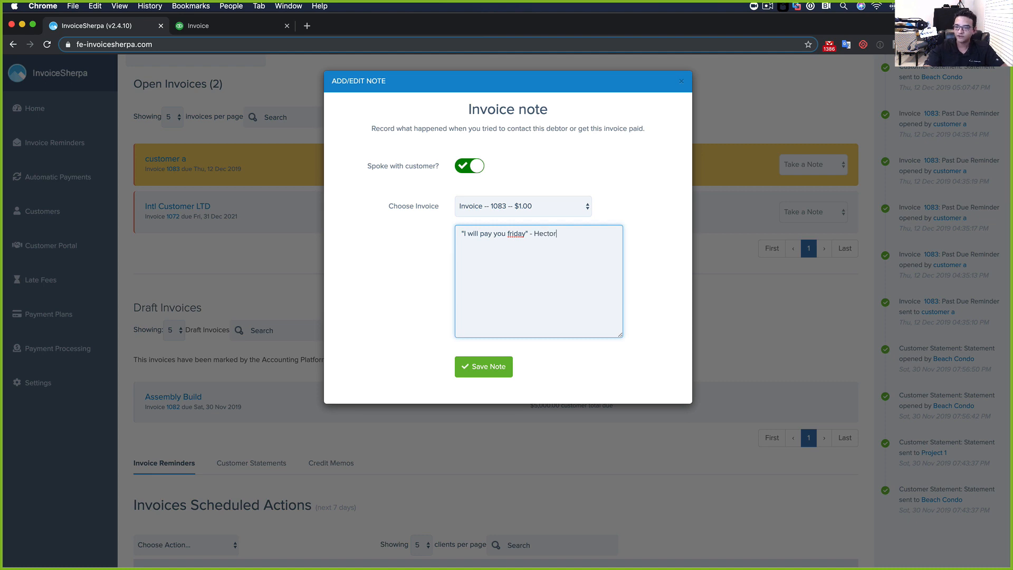
click(490, 365)
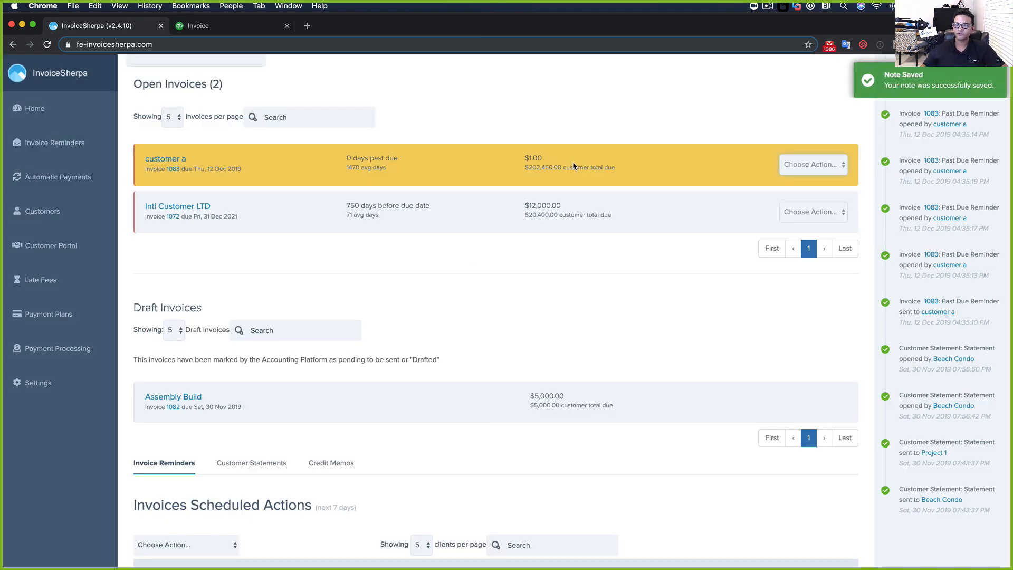
click(840, 165)
click(823, 225)
click(734, 112)
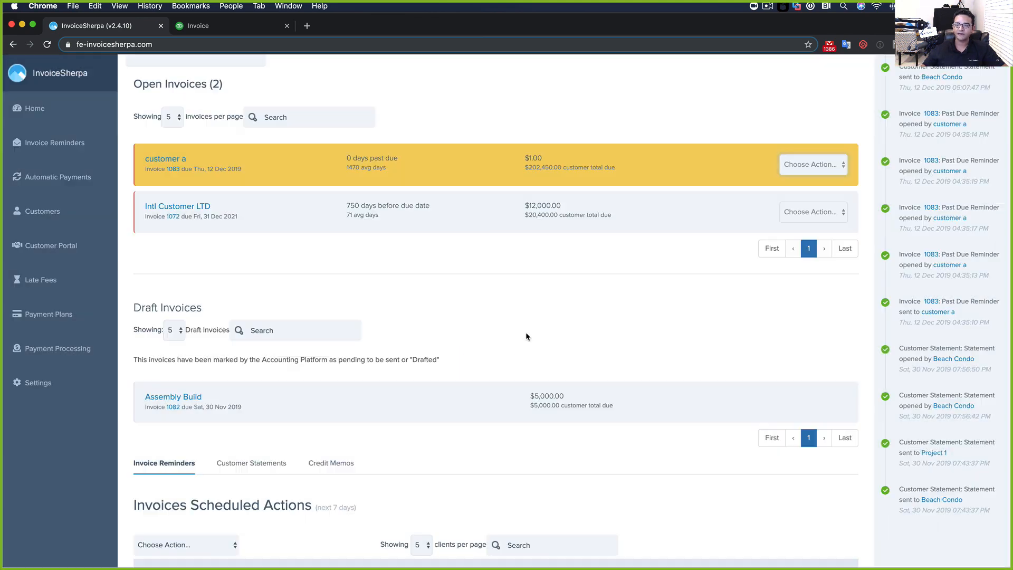
scroll(626, 330, down, 2)
scroll(613, 310, down, 7)
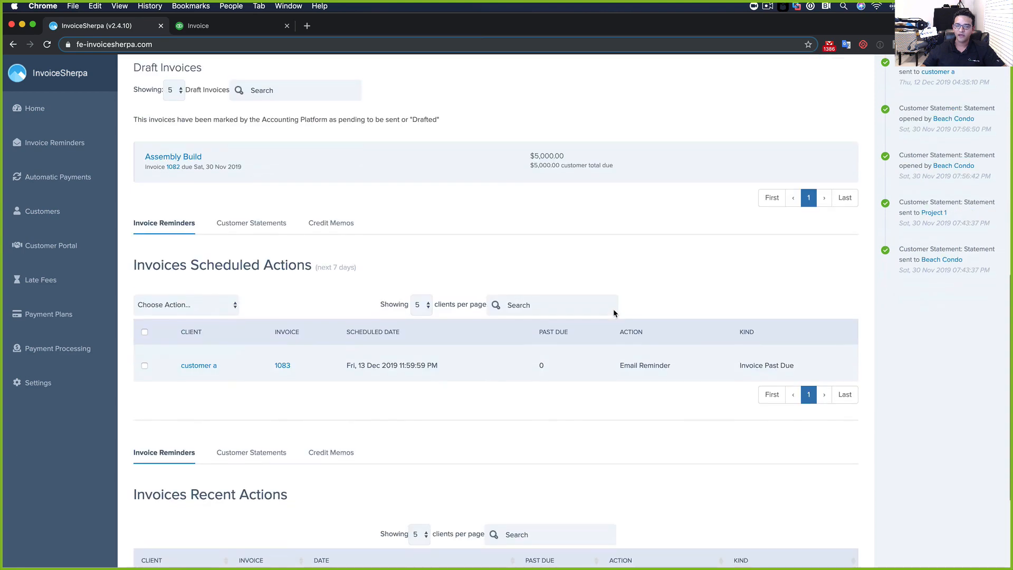
scroll(614, 311, up, 6)
scroll(380, 228, up, 4)
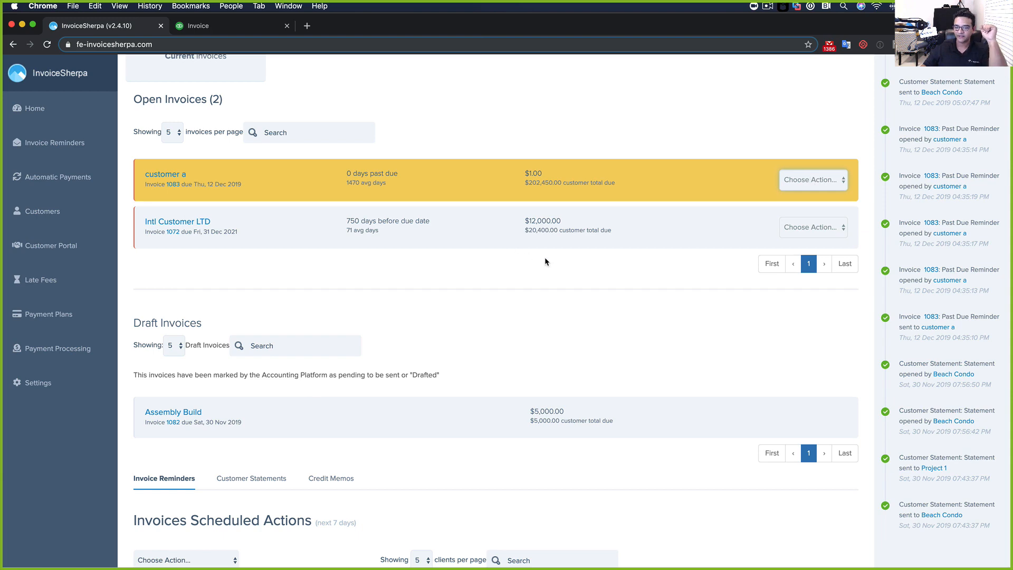
scroll(542, 262, down, 5)
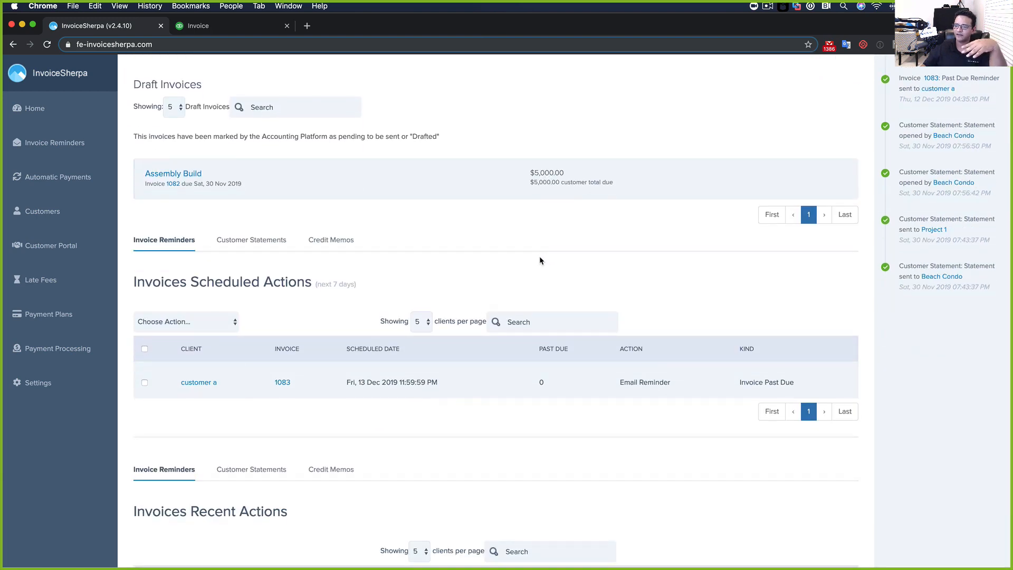
scroll(541, 258, down, 3)
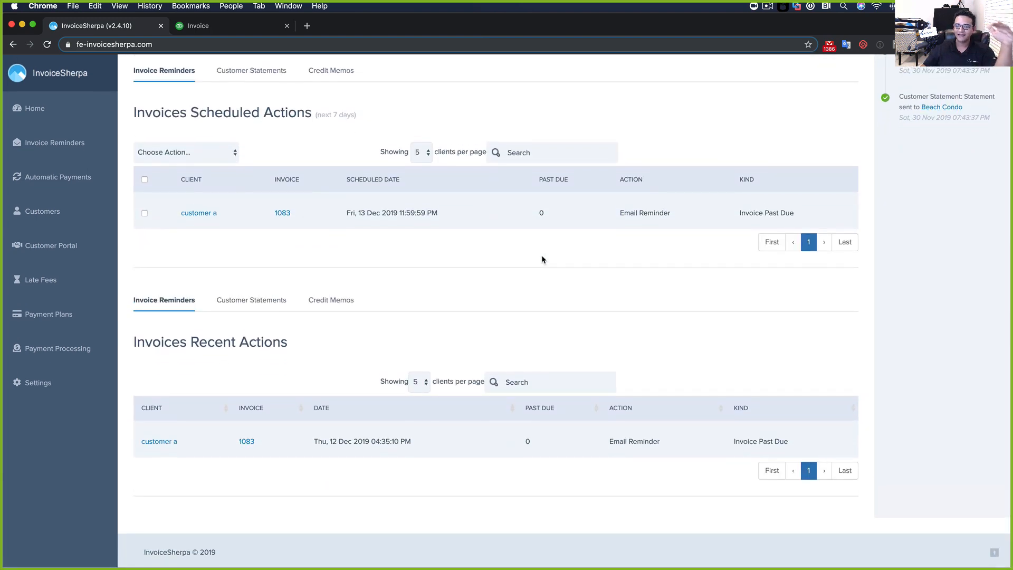
scroll(541, 249, up, 10)
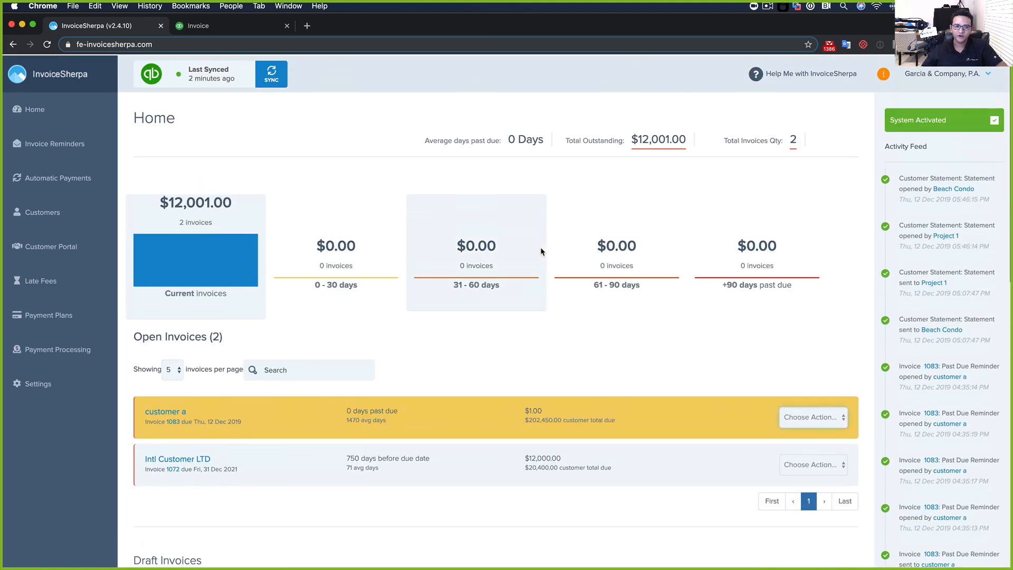
Add a 1-day past-due internal staff reminder addressed to a staff e-mail and open its template
click(34, 140)
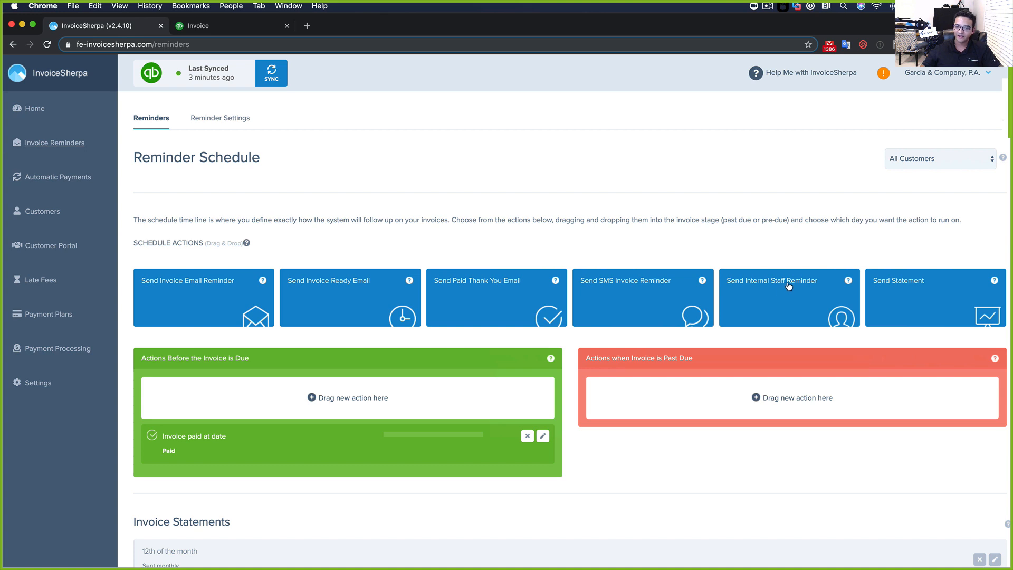
drag(793, 289, 722, 386)
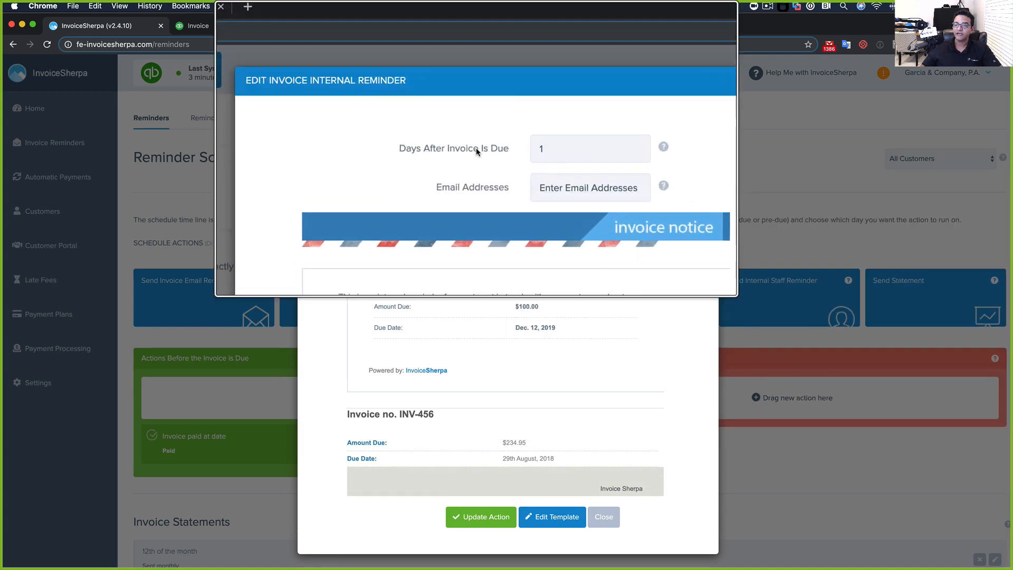
click(542, 160)
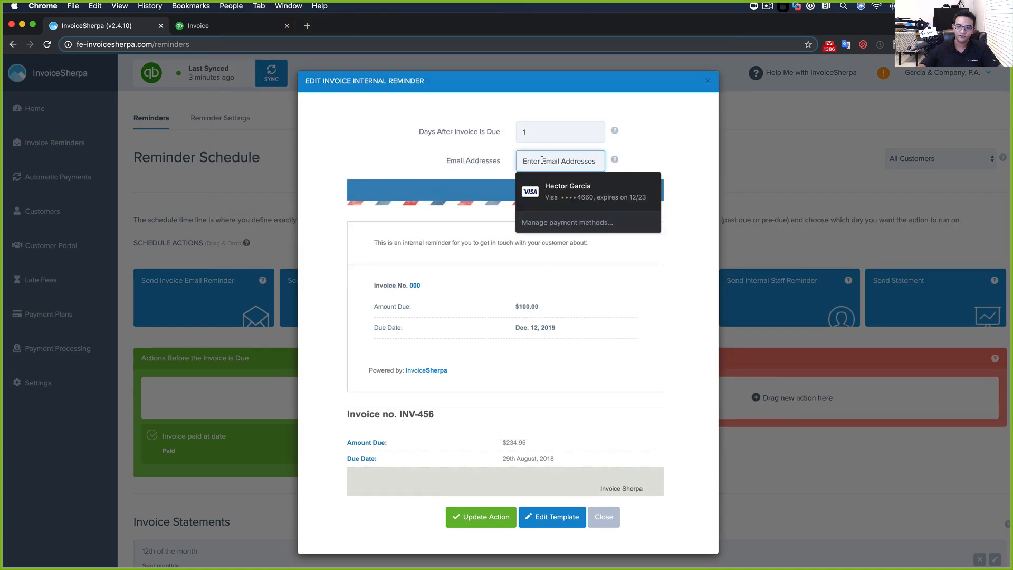
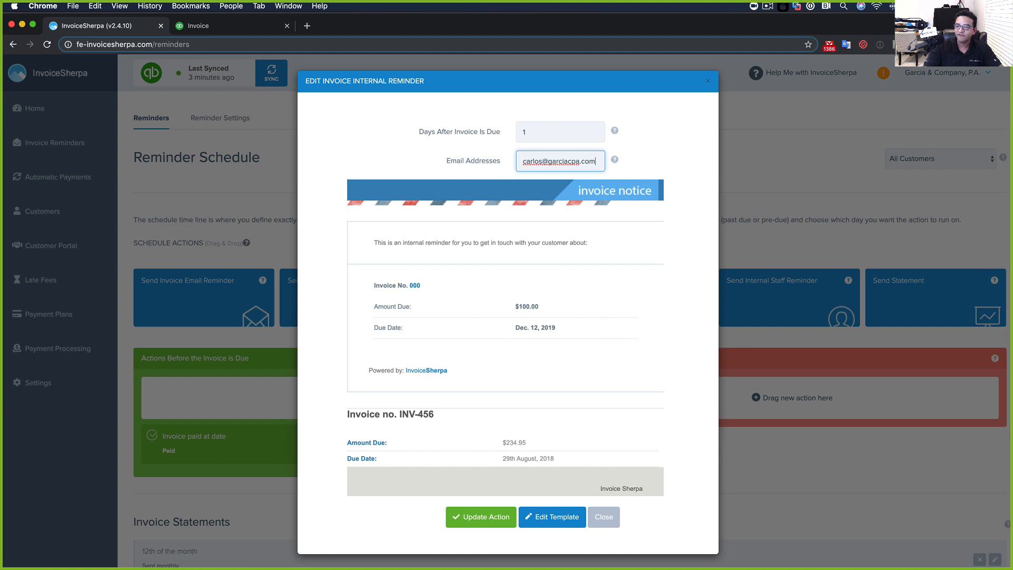
key(Tab)
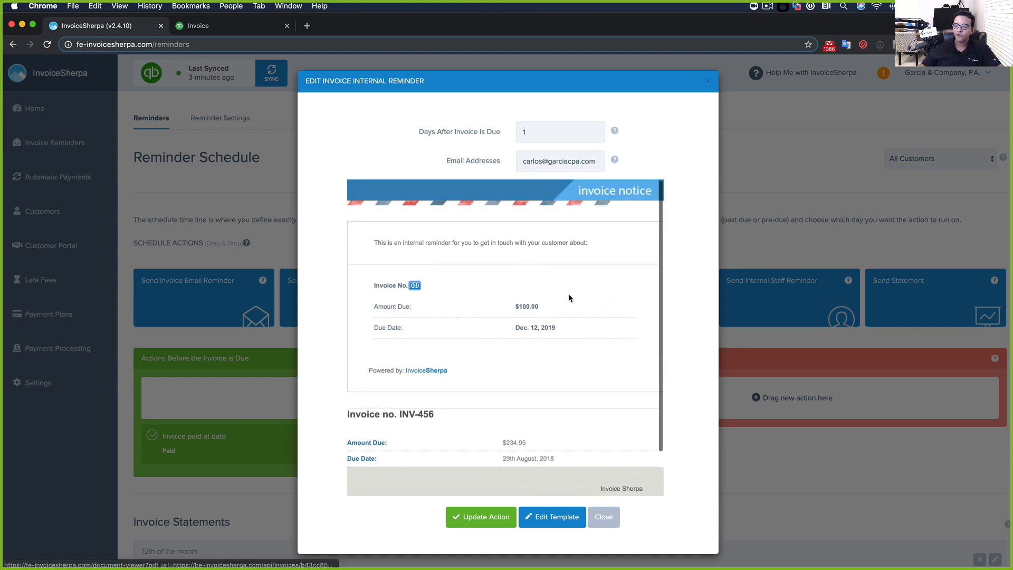
click(553, 517)
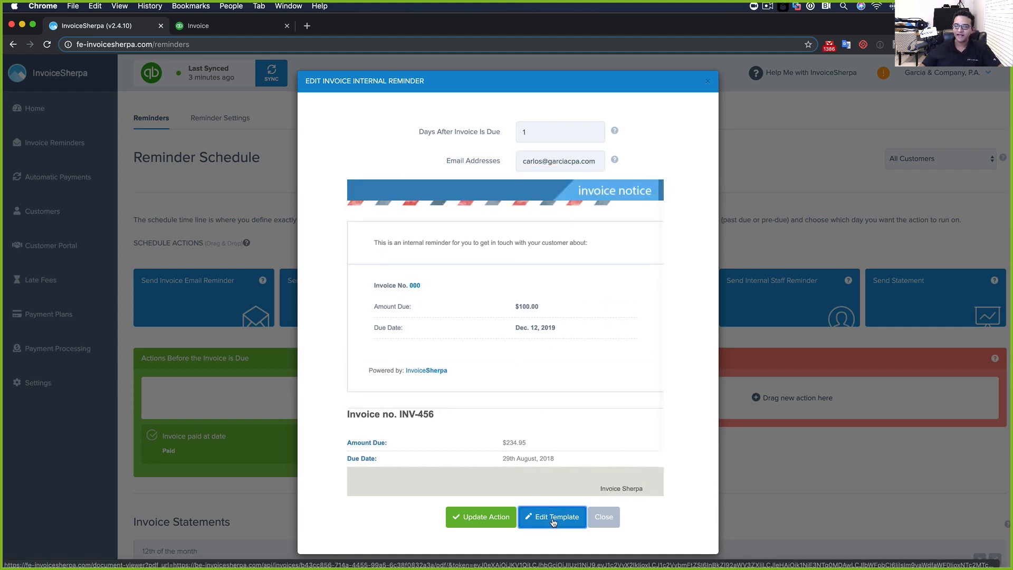
Replace the reminder's email text with 'You need to call this customer ASAP' and save the template
scroll(547, 341, down, 5)
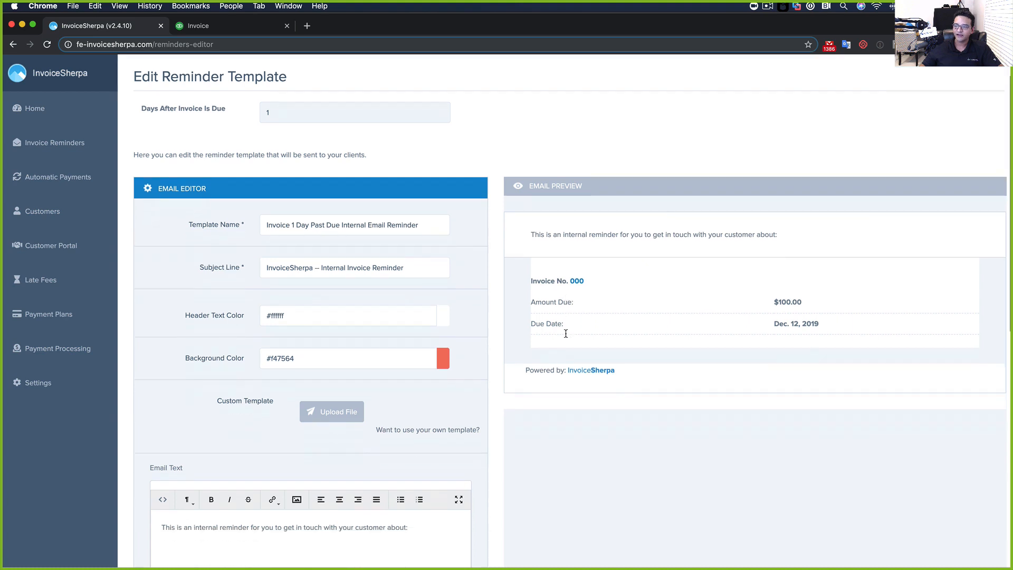
drag(425, 426, 40, 430)
text(You nee)
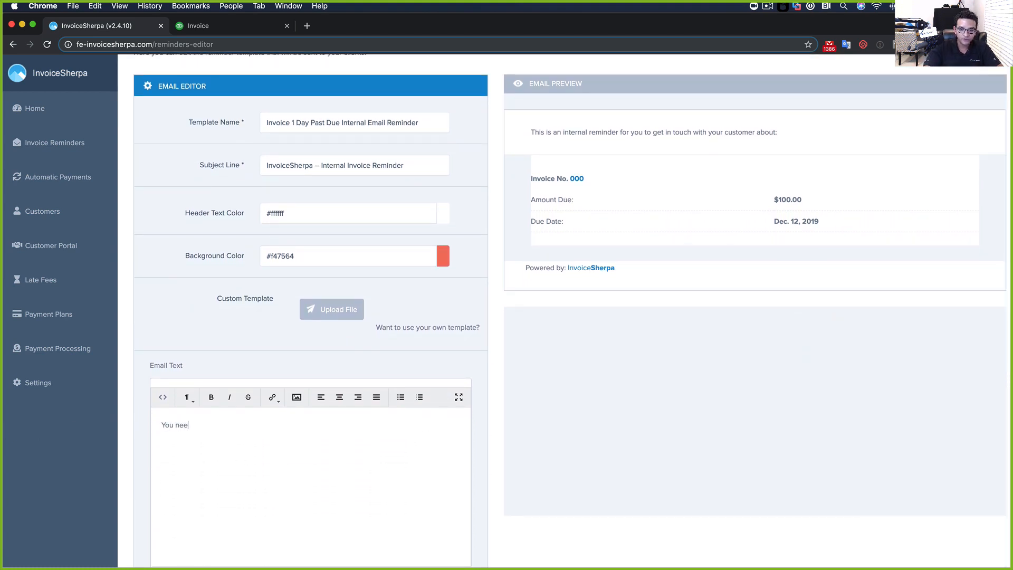
text(d to call this cus)
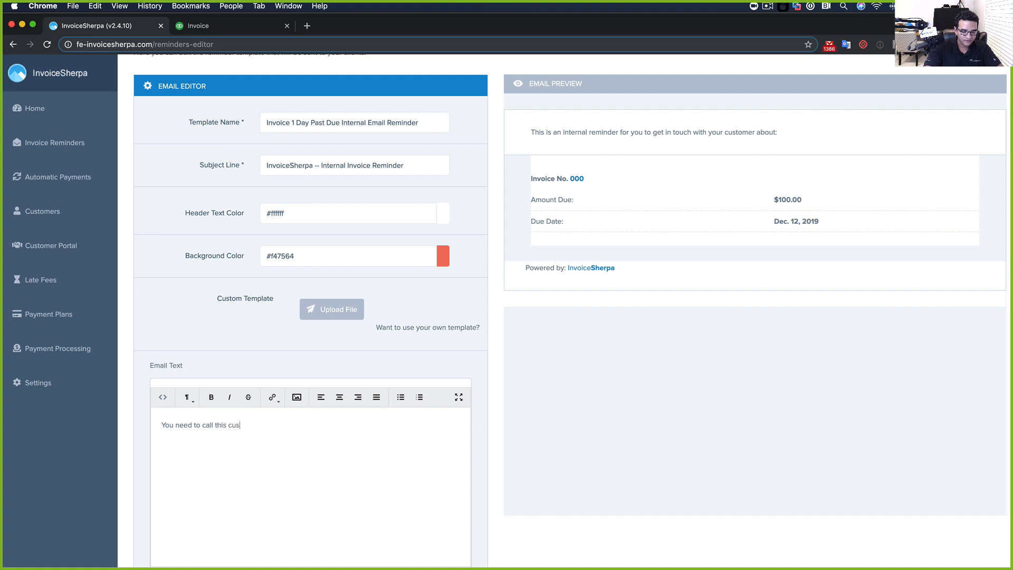
text(tomer ASAP.)
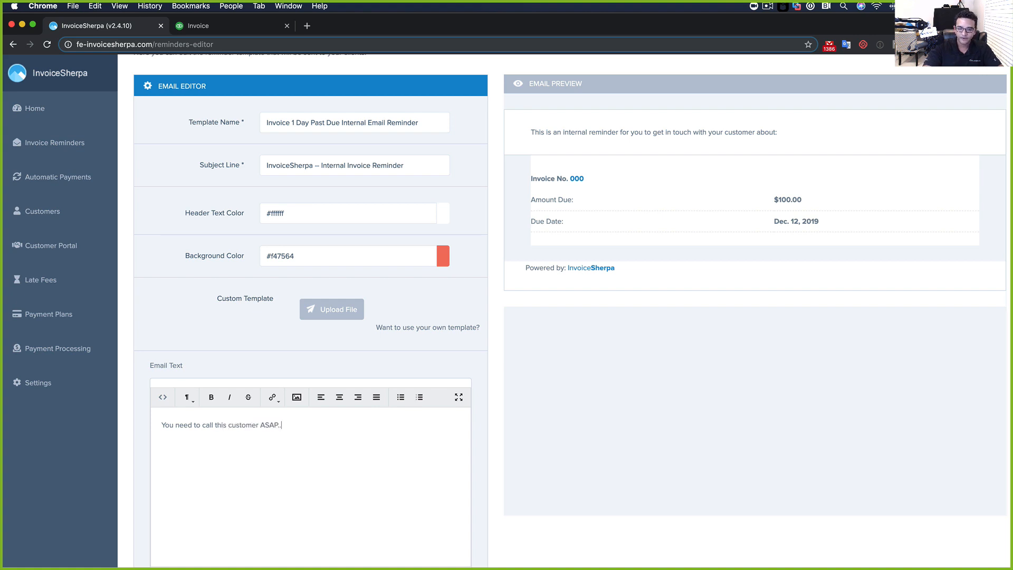
scroll(33, 269, up, 4)
scroll(416, 283, down, 3)
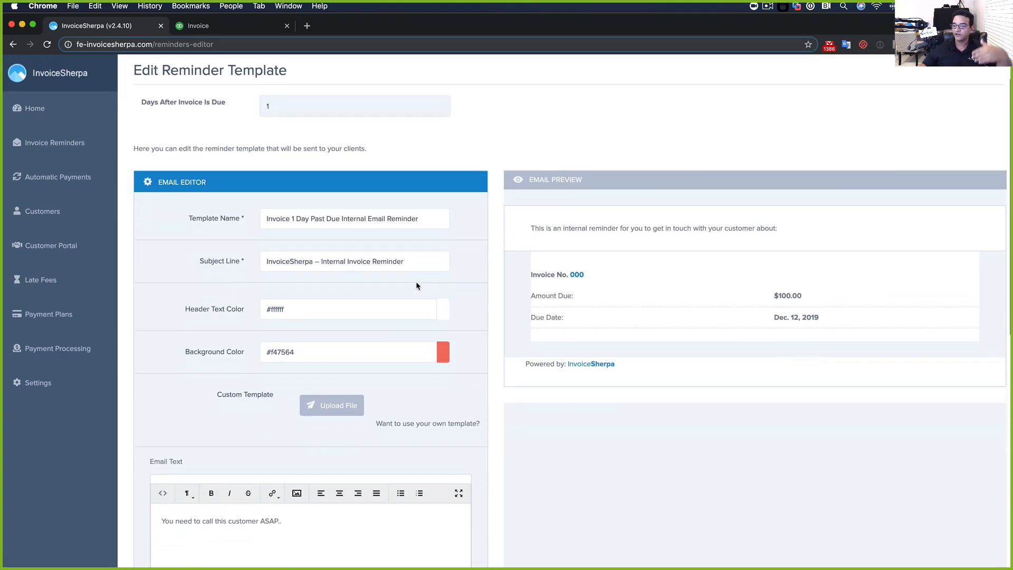
scroll(416, 286, down, 6)
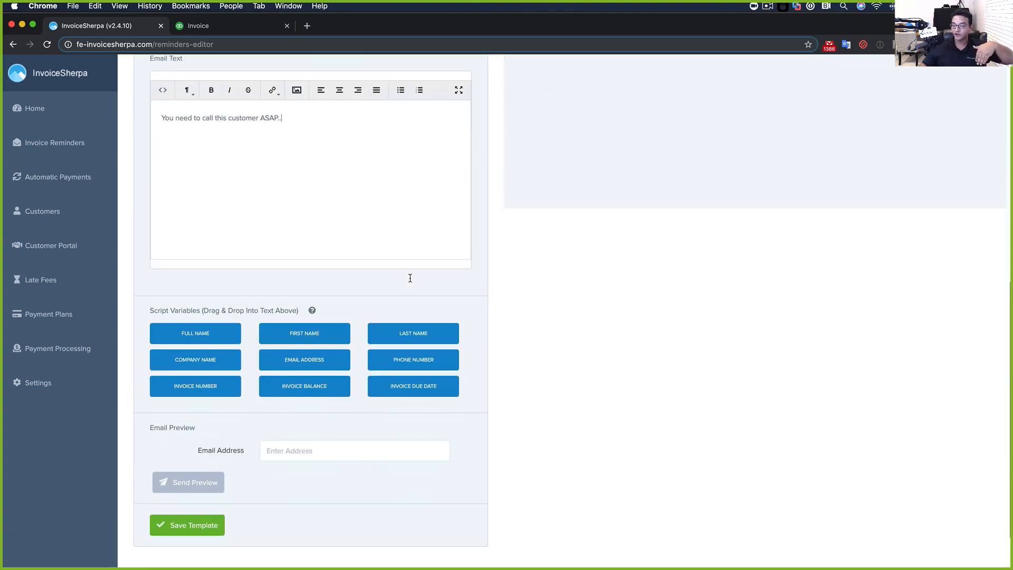
click(173, 534)
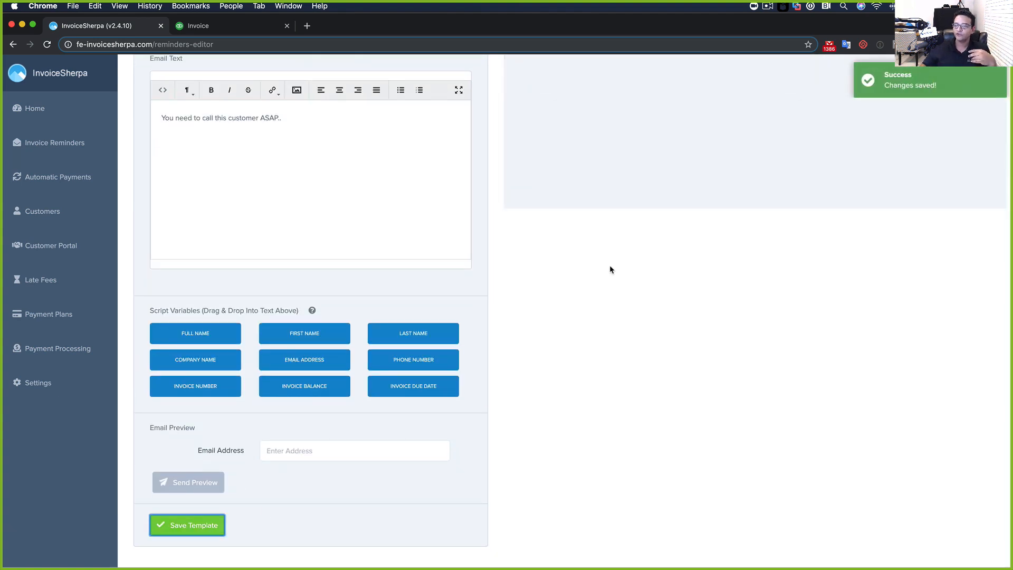
scroll(610, 270, up, 4)
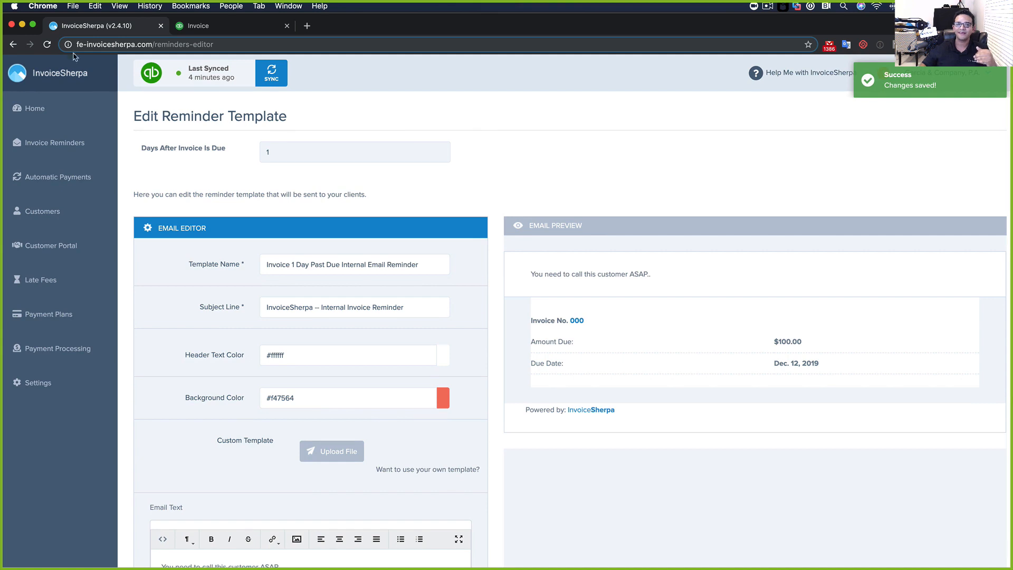
click(14, 45)
scroll(694, 401, down, 1)
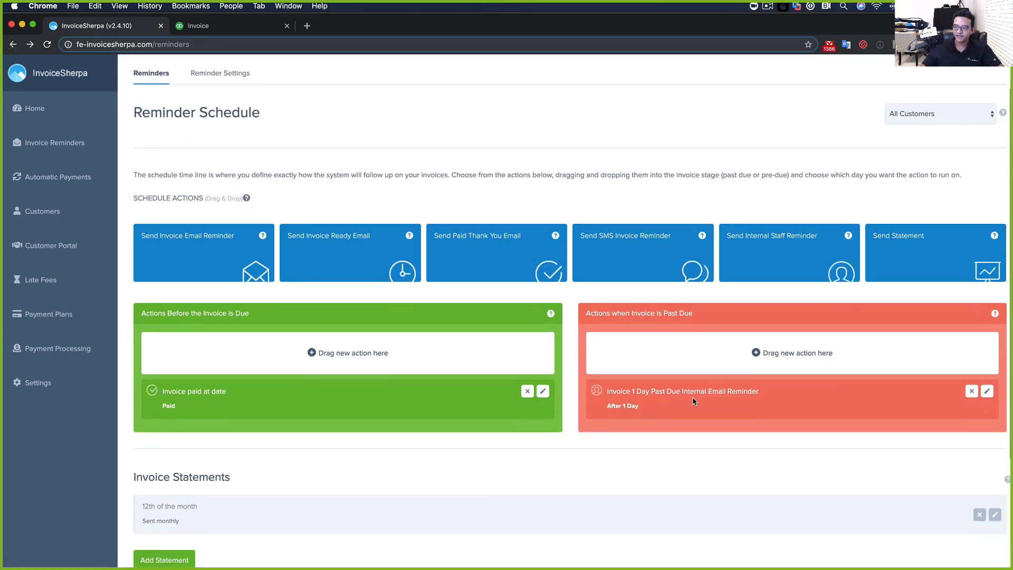
Add a new customer group named "OK" Customers from the customer schedules list
scroll(648, 393, down, 2)
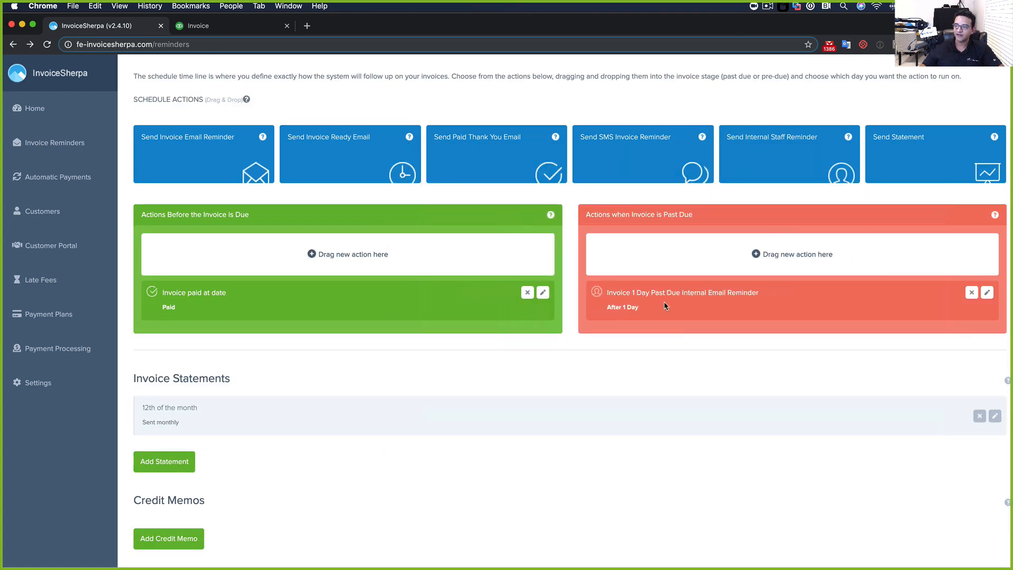
scroll(665, 302, down, 1)
scroll(665, 302, up, 3)
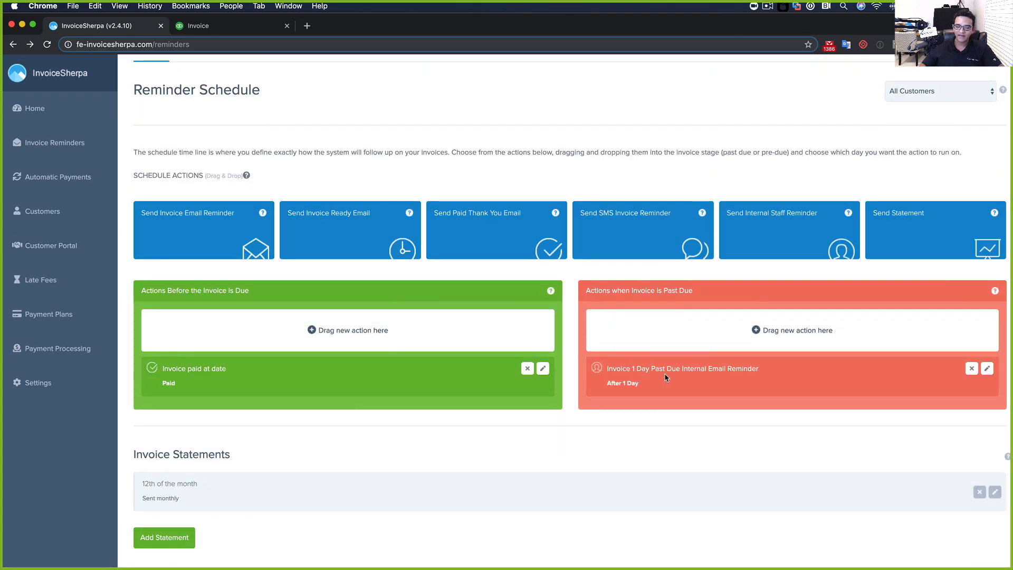
scroll(655, 343, down, 2)
scroll(644, 322, up, 4)
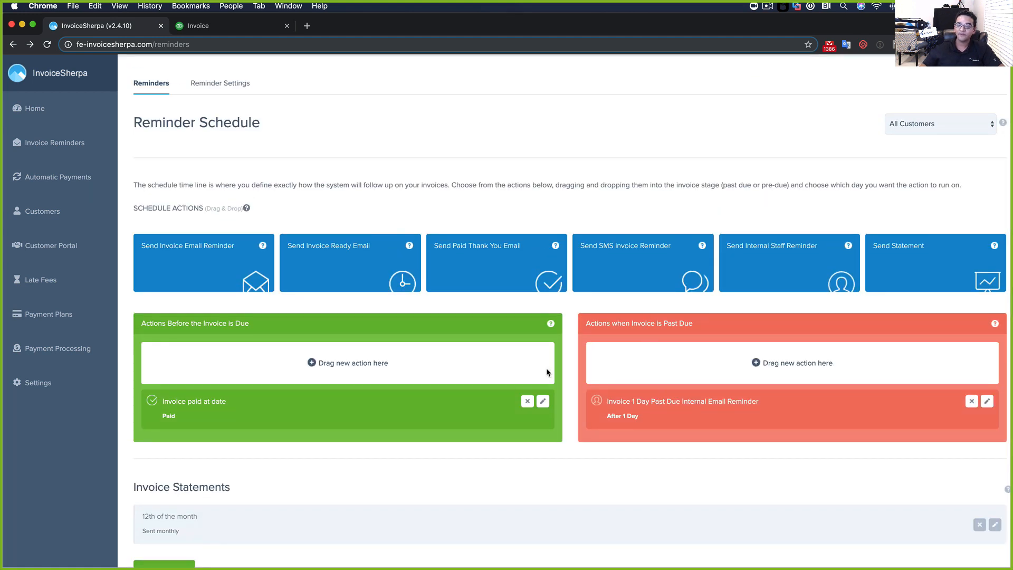
click(910, 123)
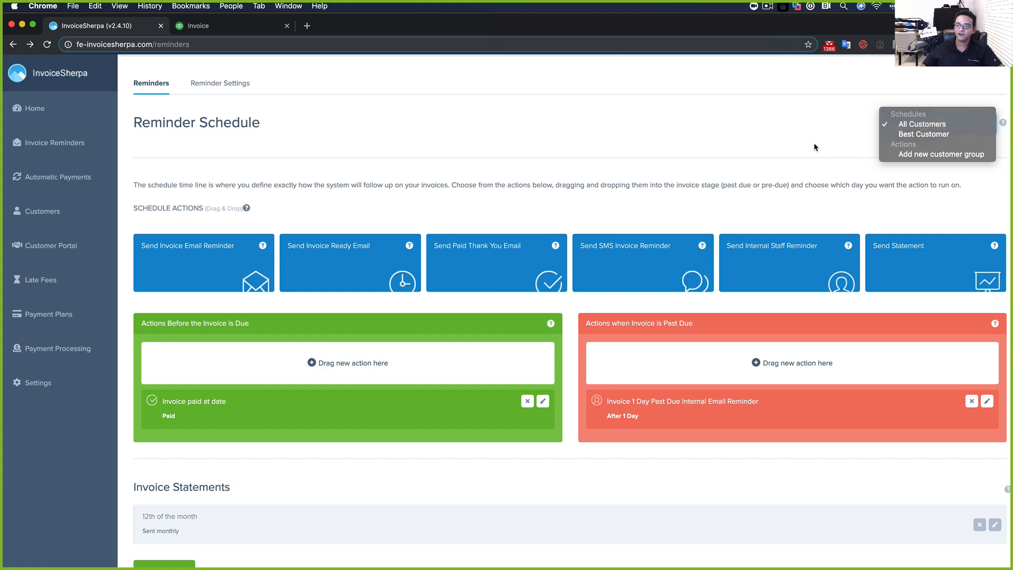
click(910, 158)
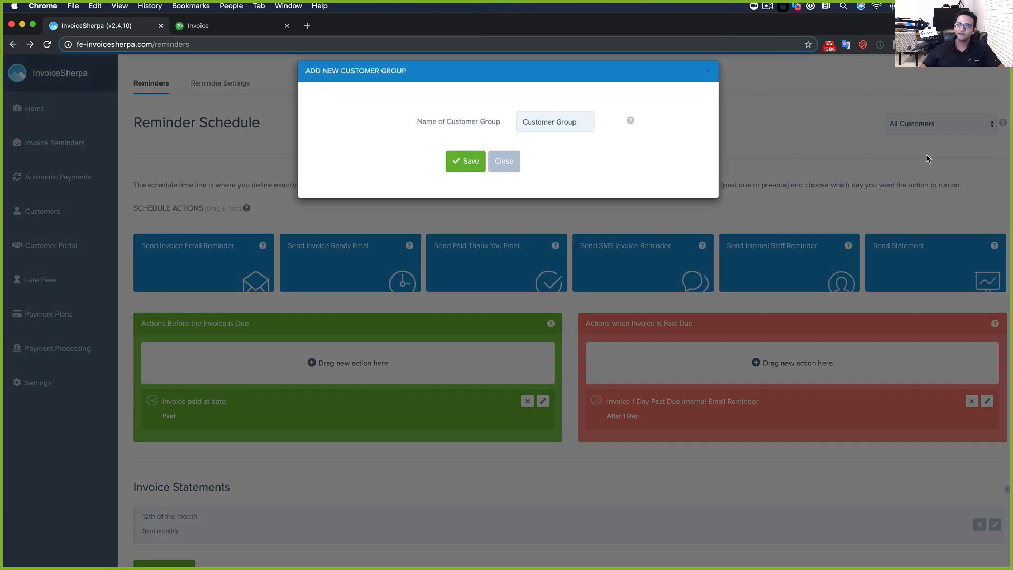
click(561, 132)
text(Bad C)
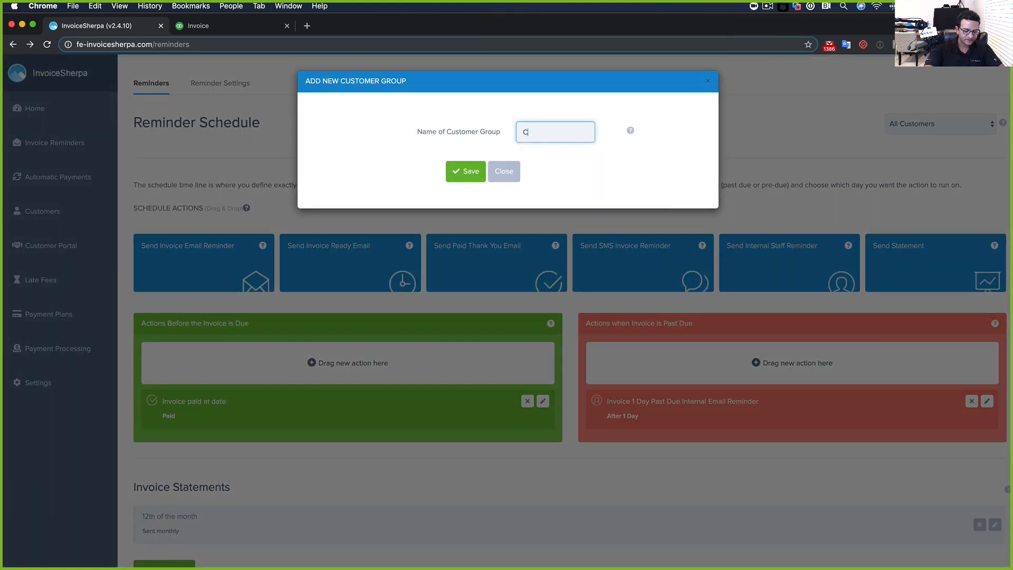
text(ustomers)
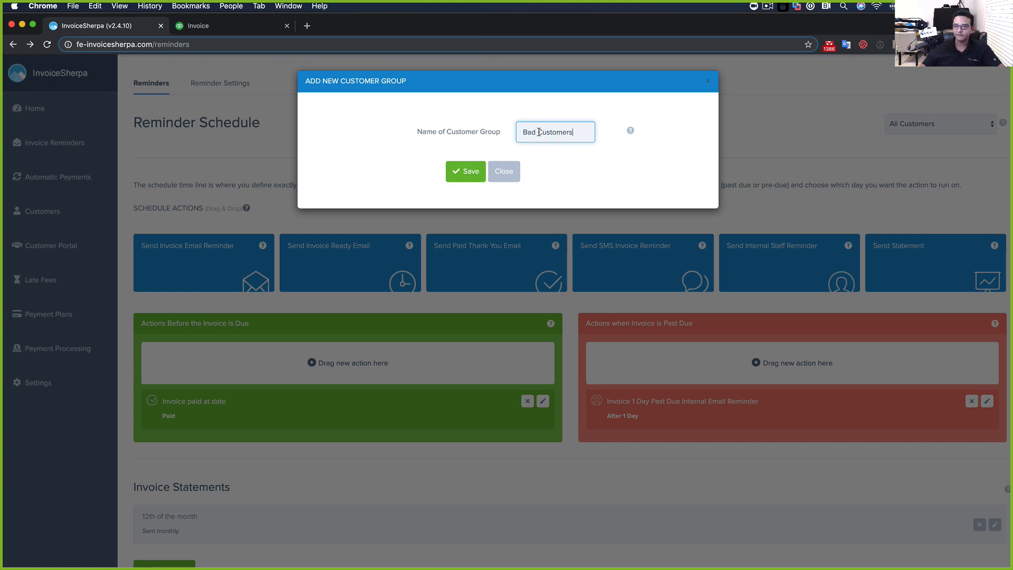
text("OK")
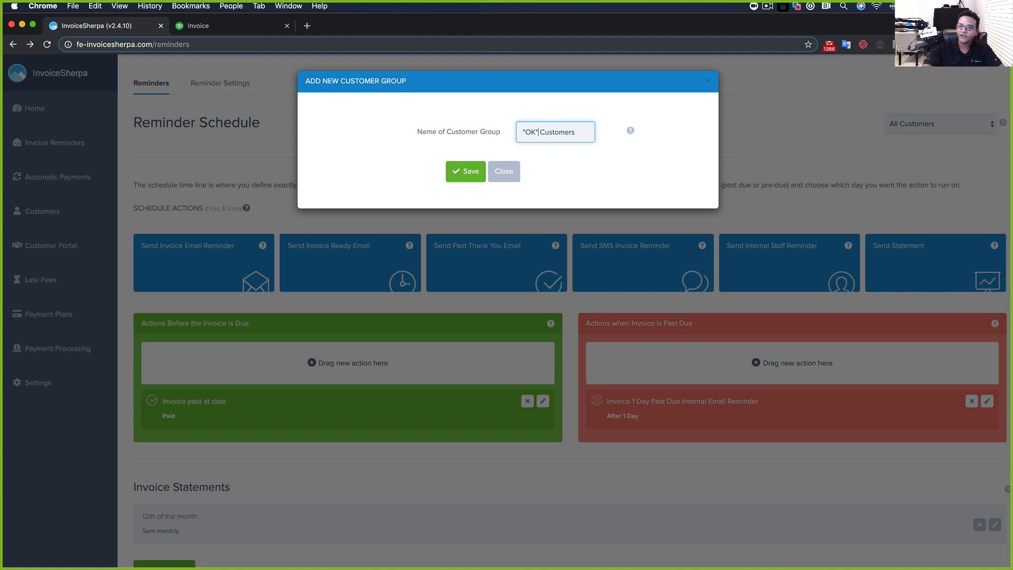
click(469, 178)
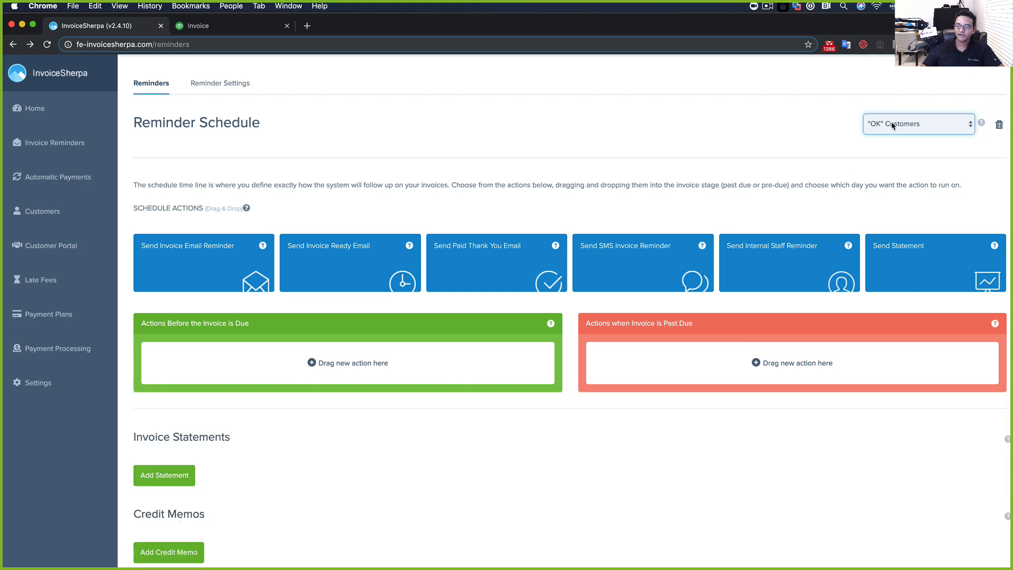
Add a past-due internal staff reminder whose template warns service disconnects tomorrow, and save it
drag(769, 256, 669, 353)
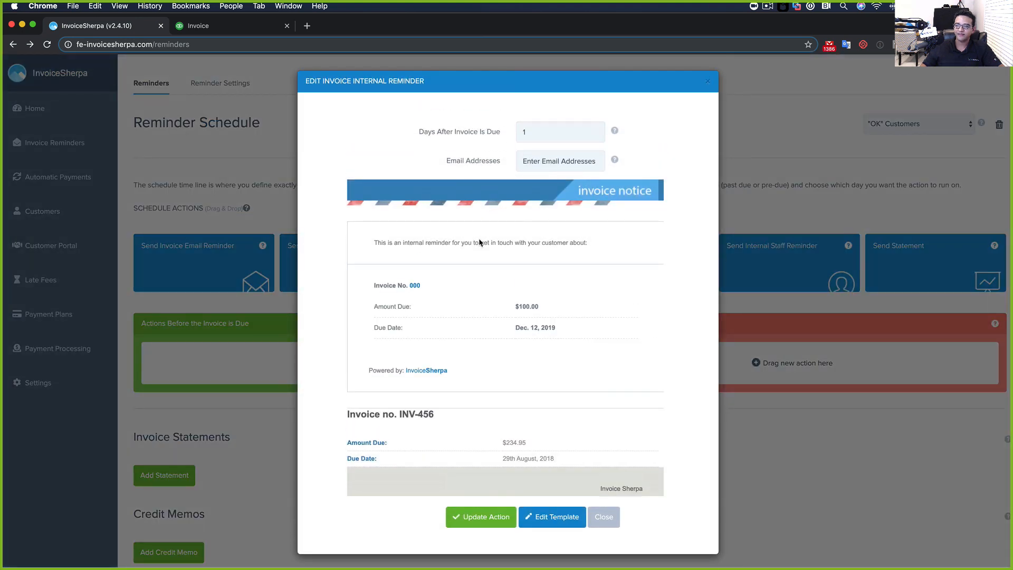
scroll(538, 342, down, 2)
click(552, 519)
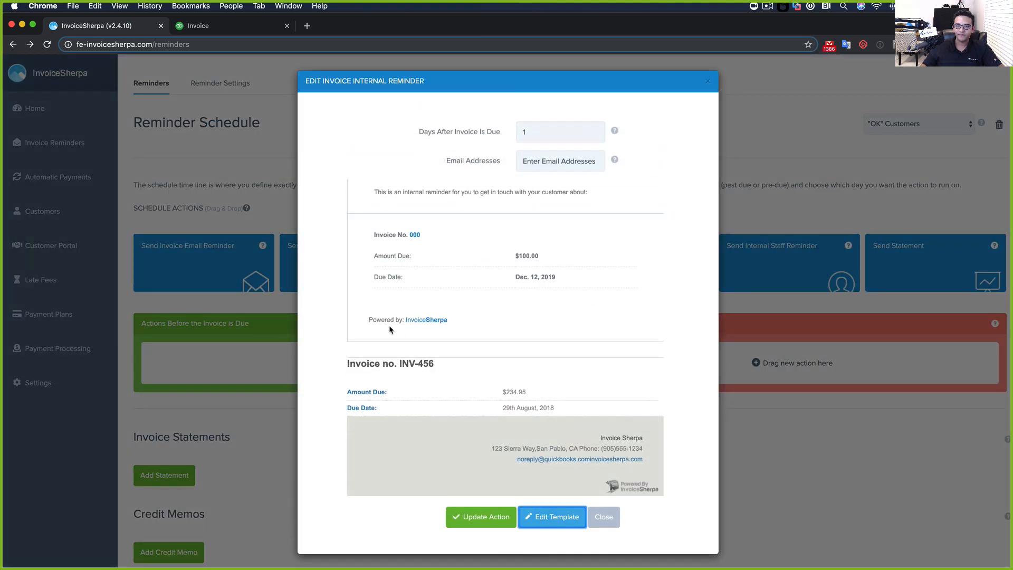
scroll(308, 418, down, 5)
drag(410, 417, 144, 406)
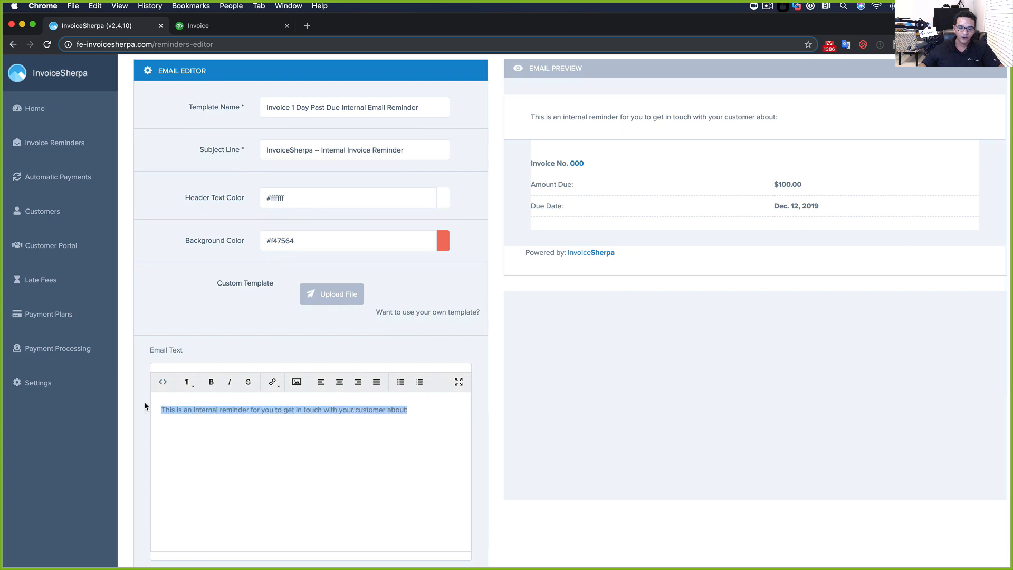
text(Wanrt)
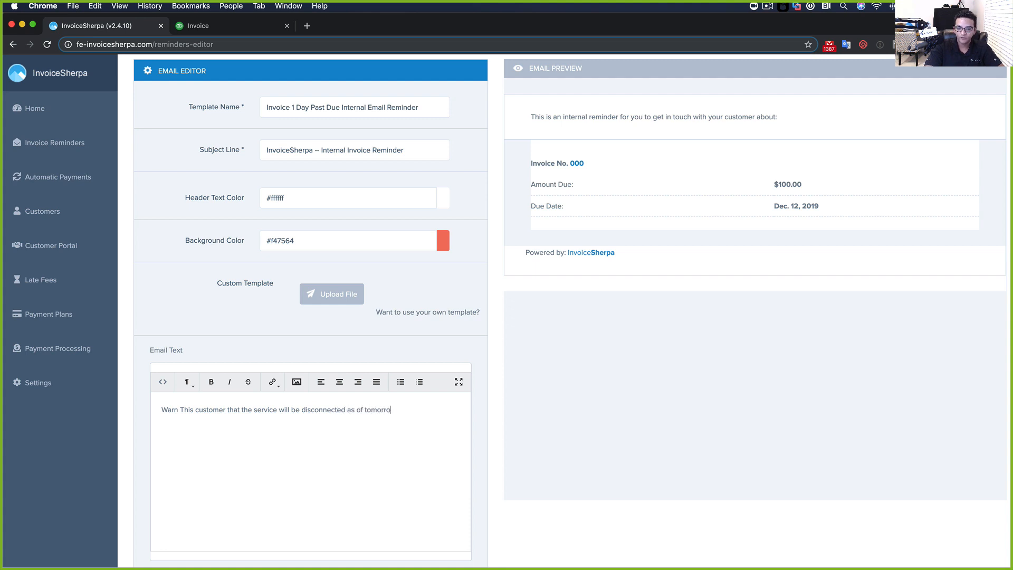
scroll(222, 342, up, 5)
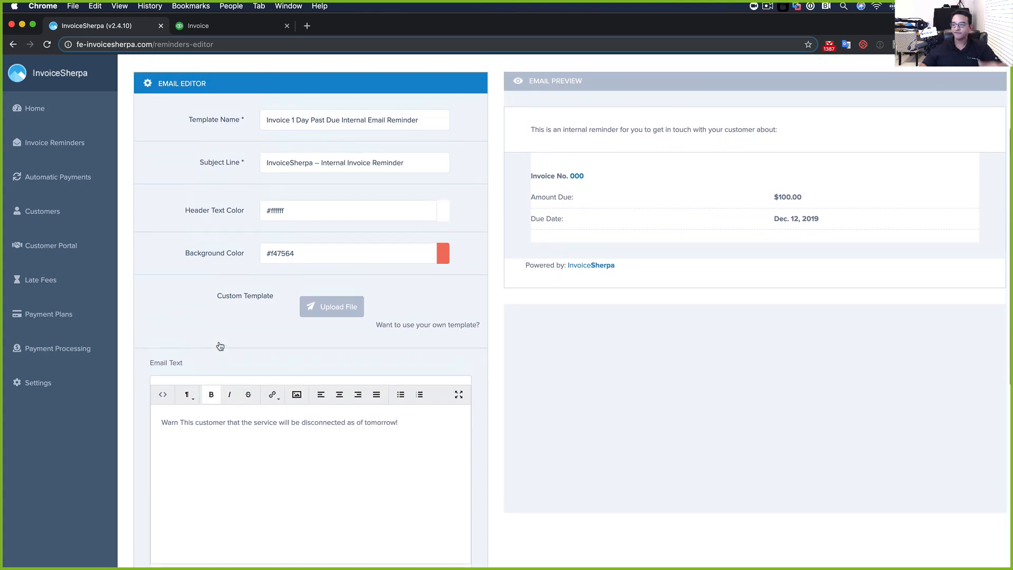
scroll(225, 342, down, 5)
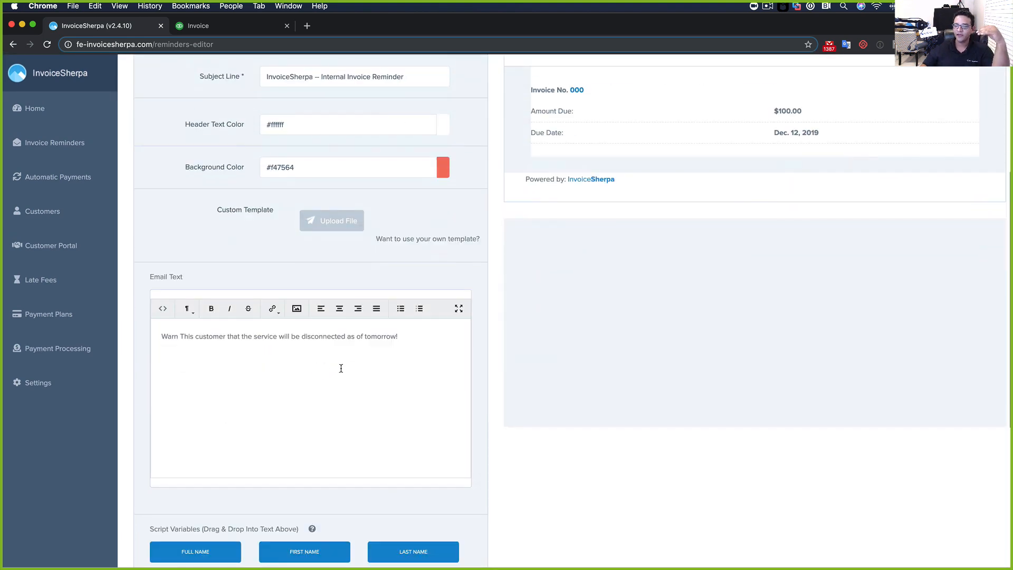
scroll(369, 340, down, 5)
click(210, 465)
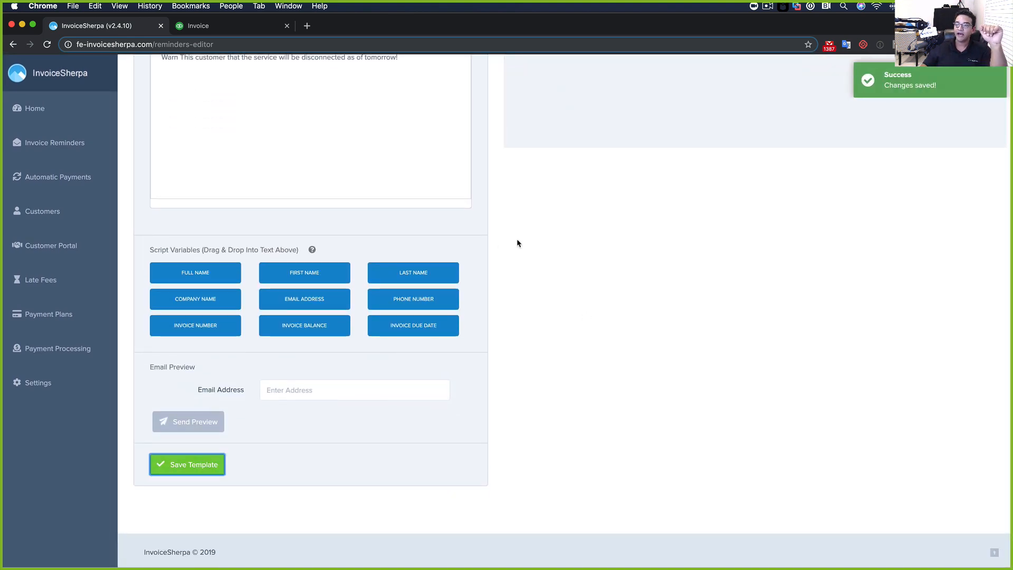
scroll(214, 126, up, 3)
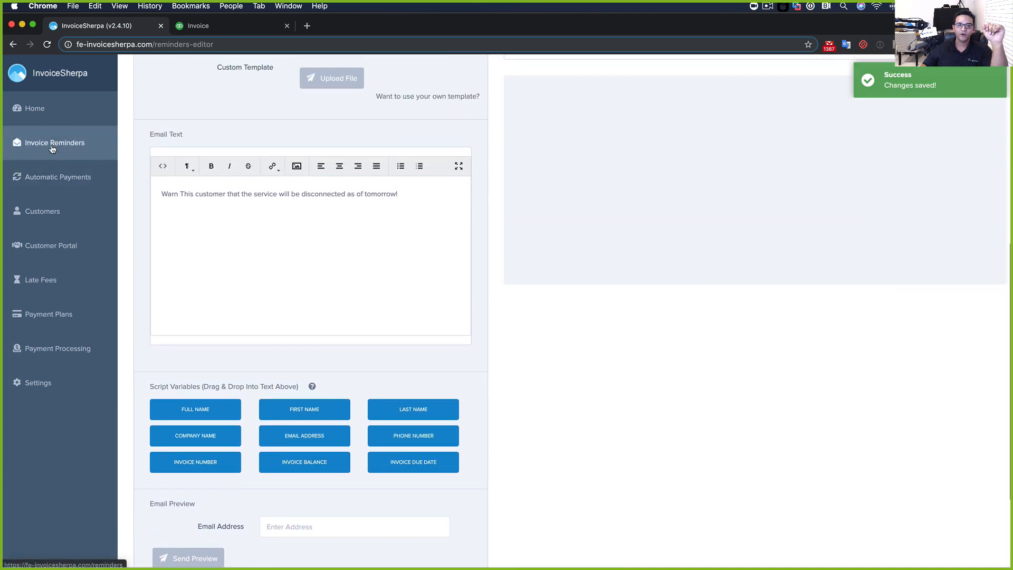
click(51, 144)
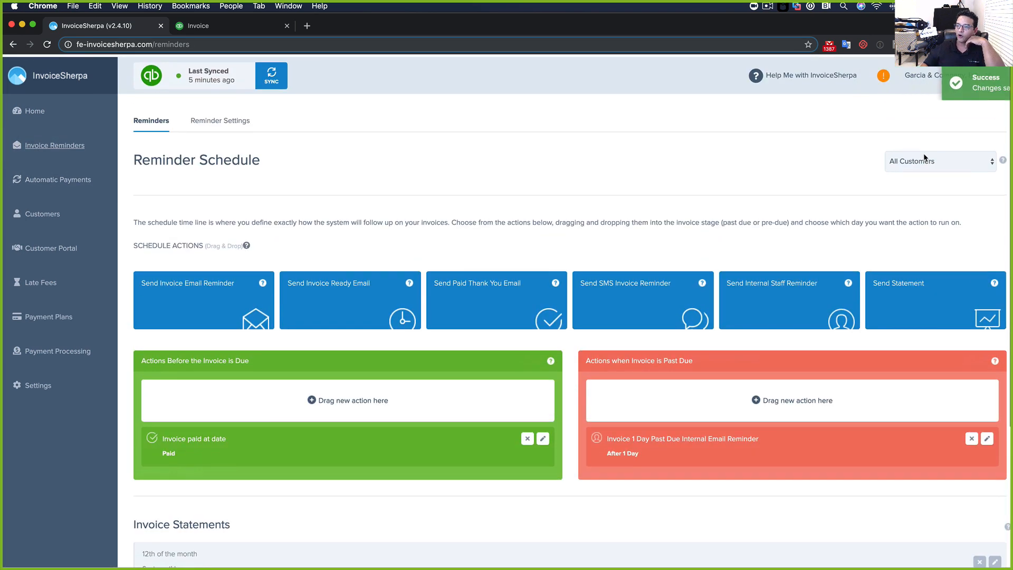
Reopen the "OK" Customers schedule and check the past-due reminder's template
click(924, 159)
click(917, 178)
scroll(687, 389, down, 1)
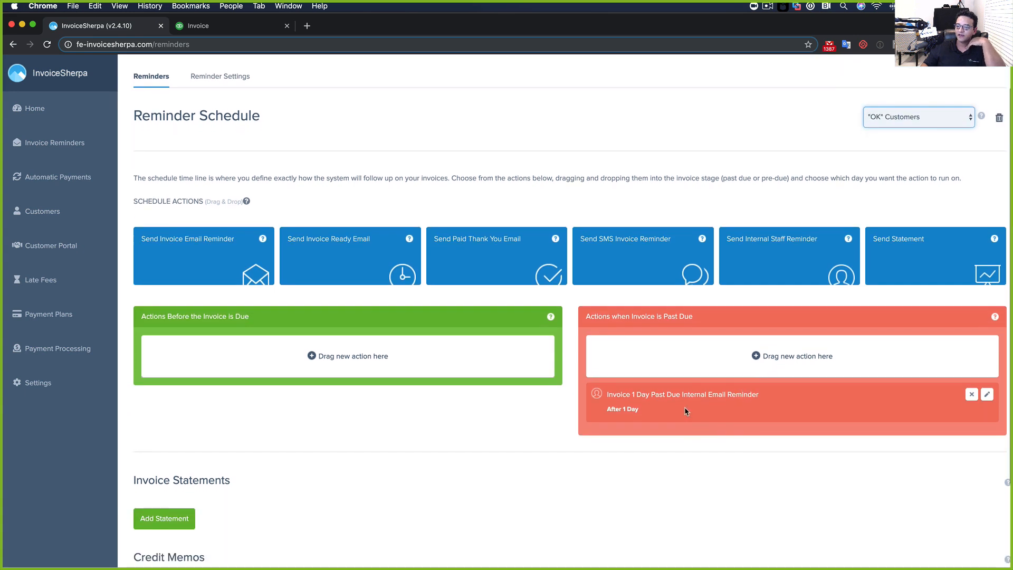
click(988, 395)
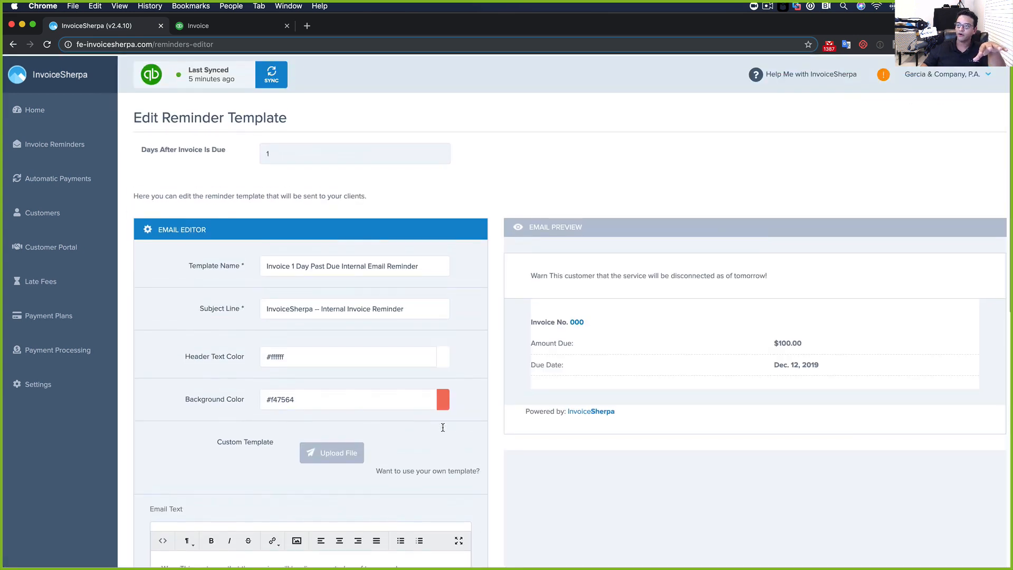
click(13, 44)
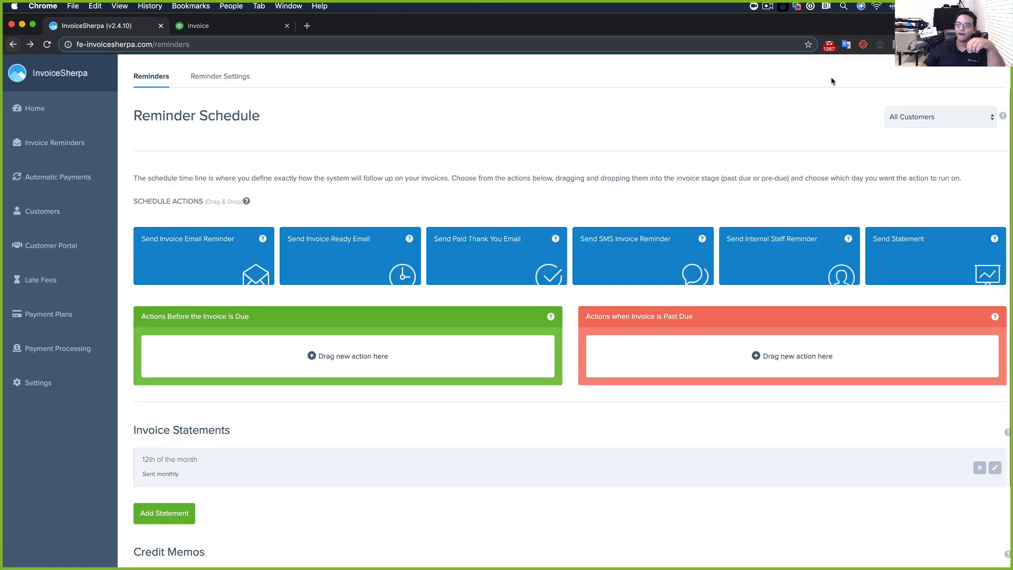
click(919, 117)
click(918, 118)
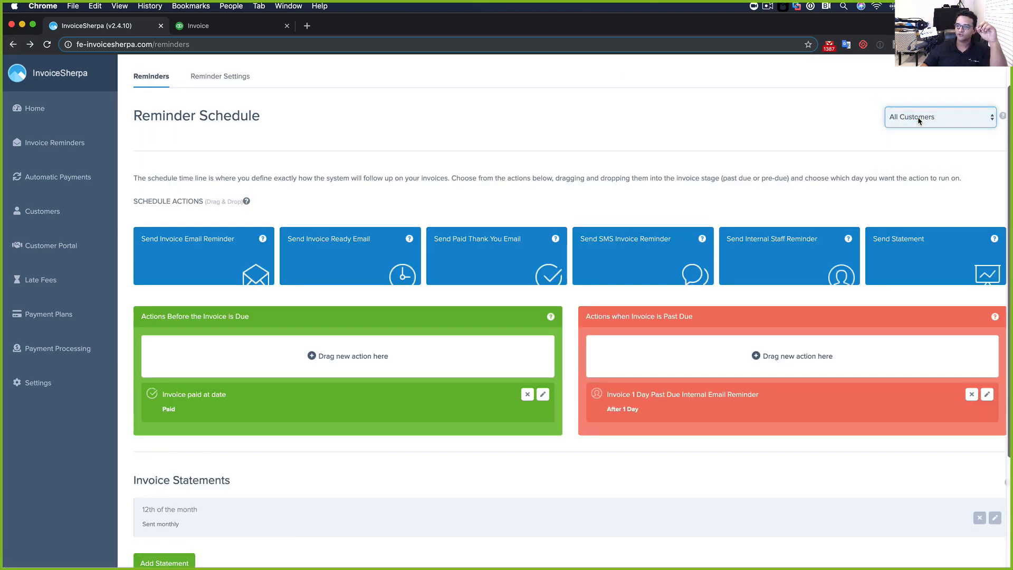
click(987, 395)
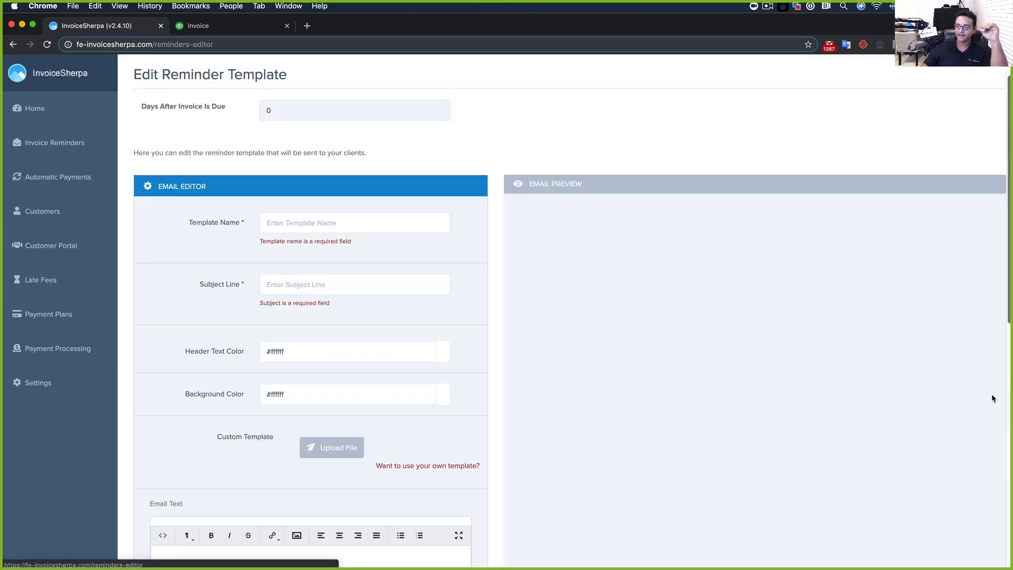
scroll(396, 439, down, 4)
triple_click(297, 411)
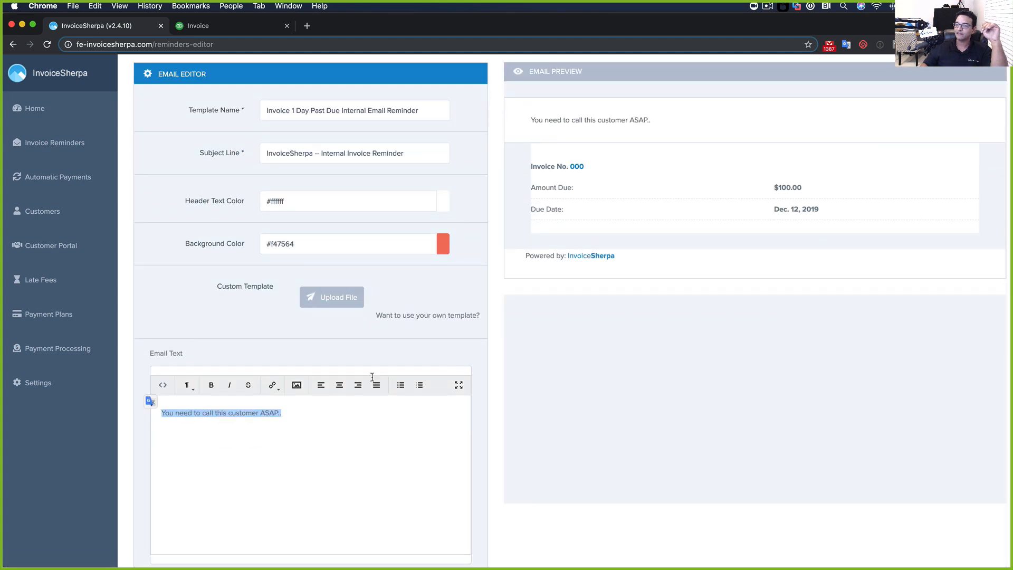
scroll(731, 219, up, 3)
scroll(607, 137, up, 1)
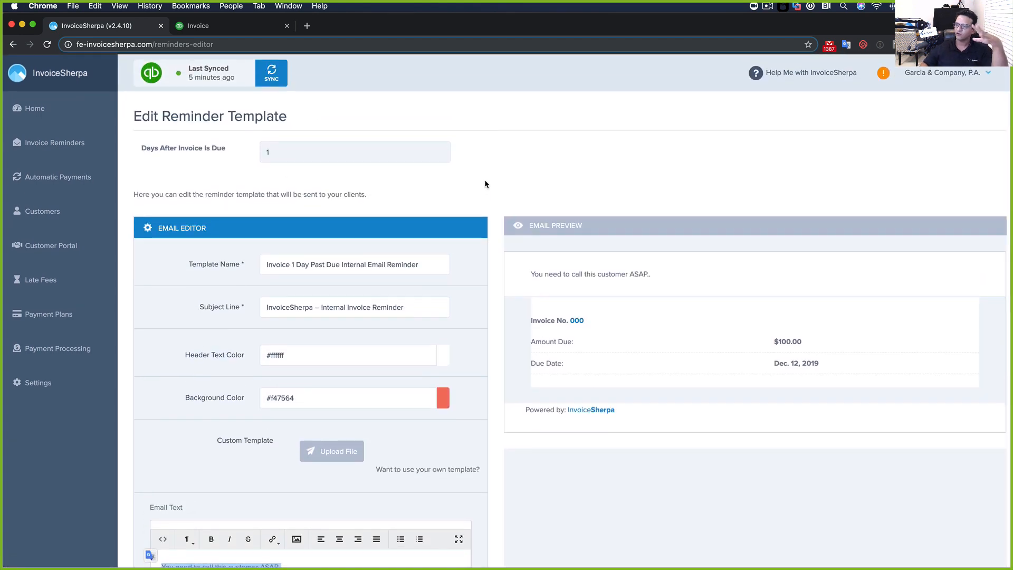
click(47, 153)
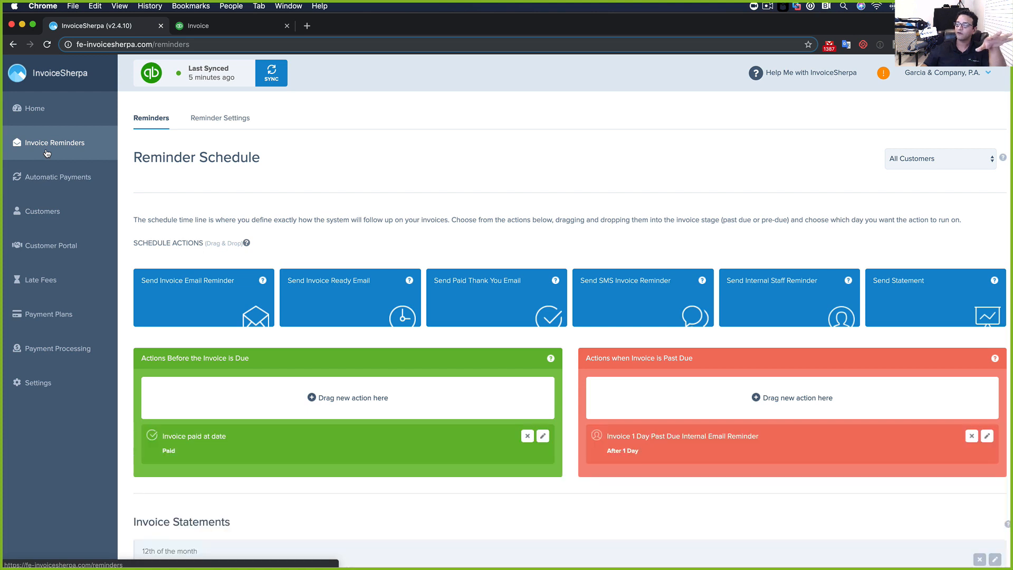
scroll(738, 238, down, 1)
scroll(848, 242, up, 1)
click(916, 161)
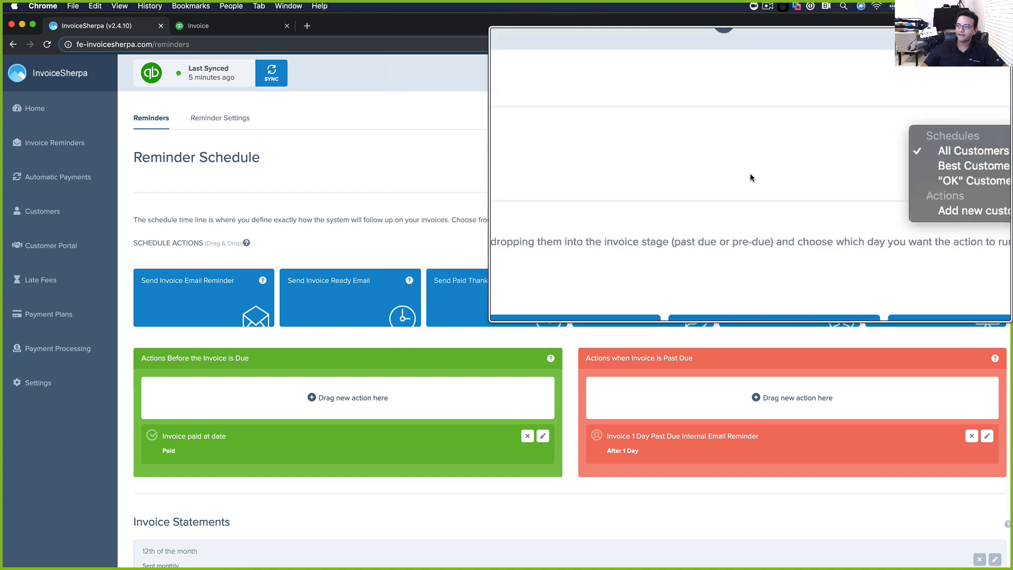
click(920, 279)
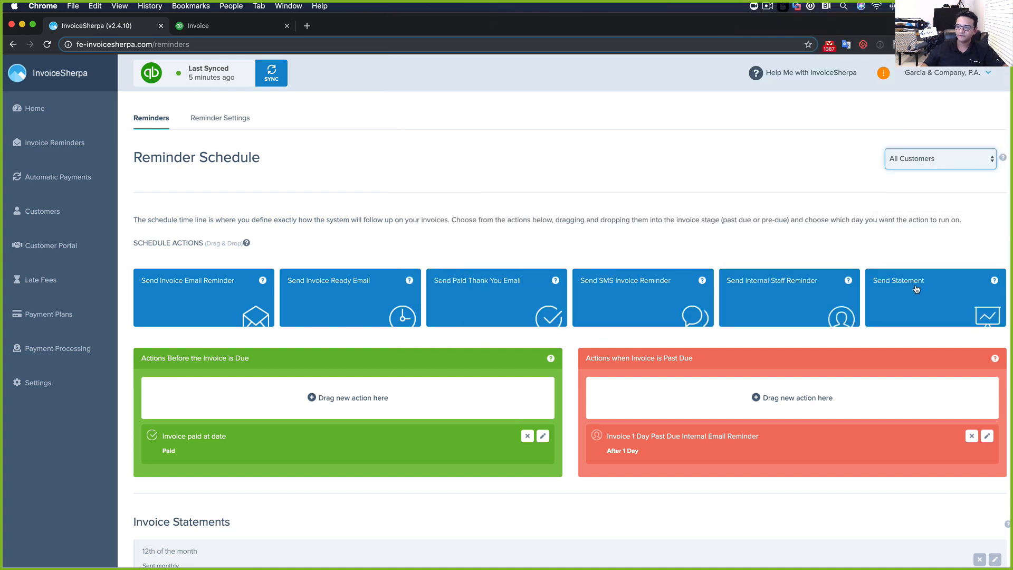
Add a Send Statement action 10 days before the invoice is due
drag(936, 281, 259, 396)
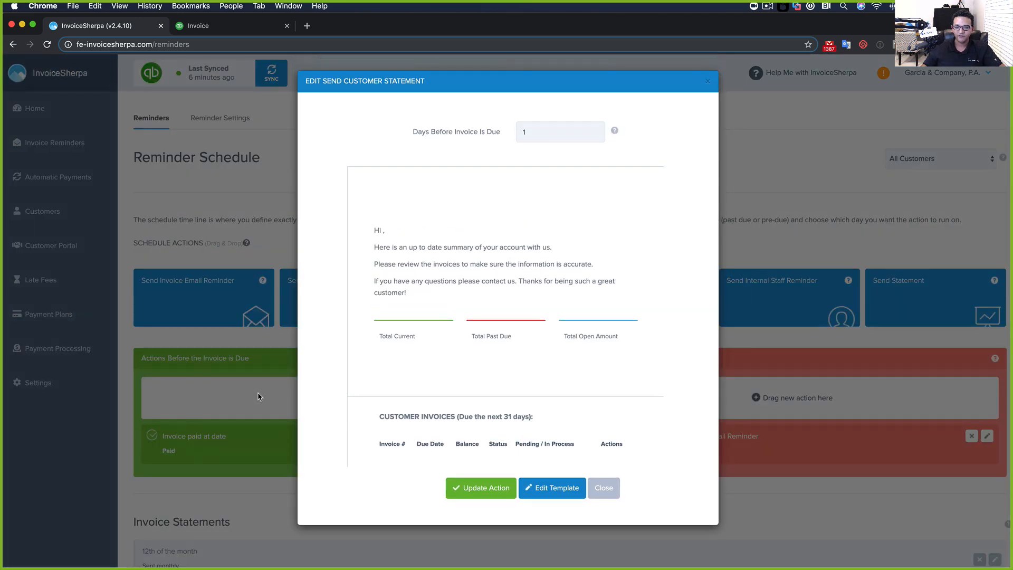
click(524, 131)
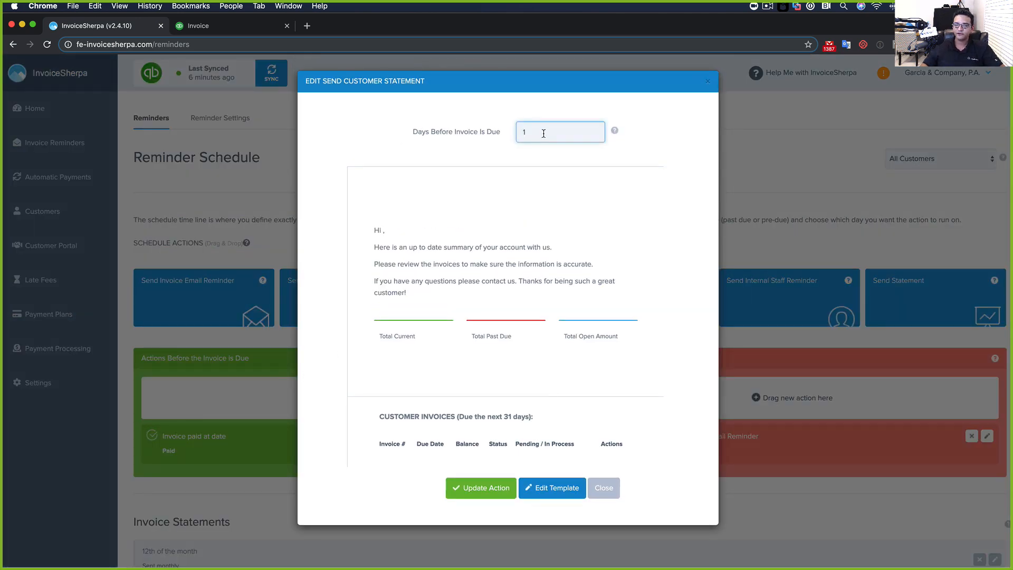
text(10)
Change the statement email subject from Monthly Statement to Current Statement
click(560, 488)
scroll(400, 449, down, 4)
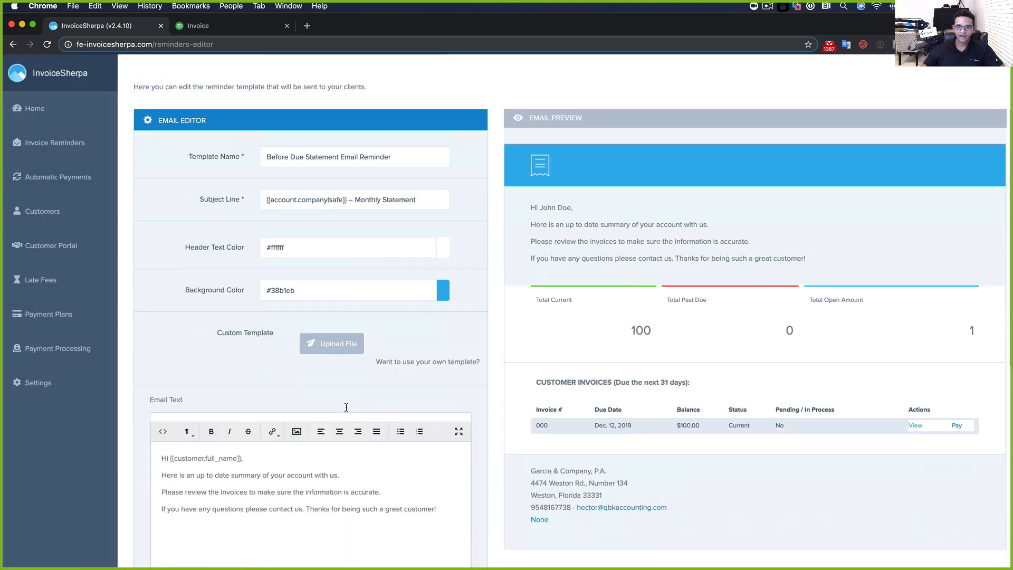
drag(162, 393, 440, 431)
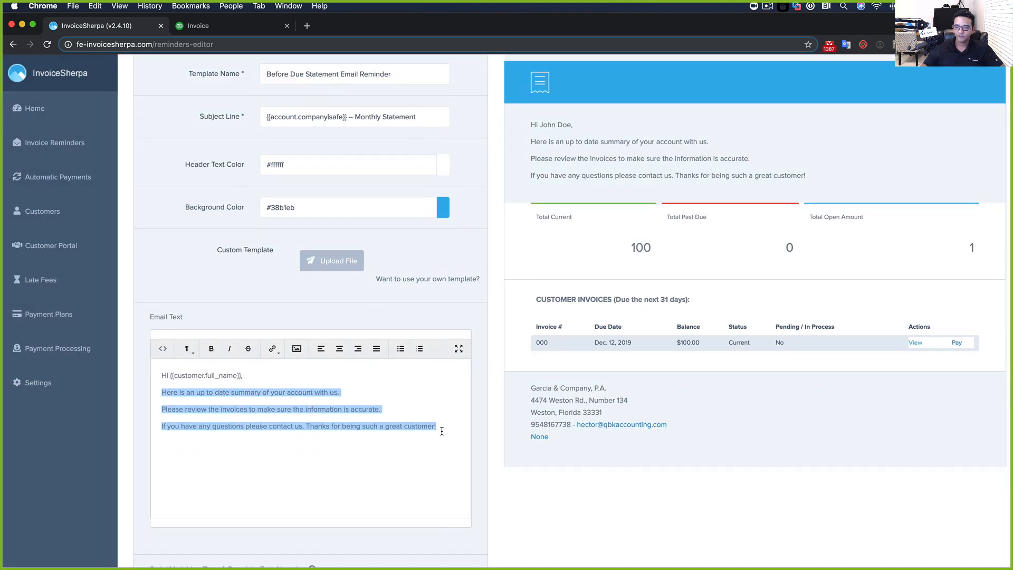
click(358, 451)
scroll(284, 435, up, 2)
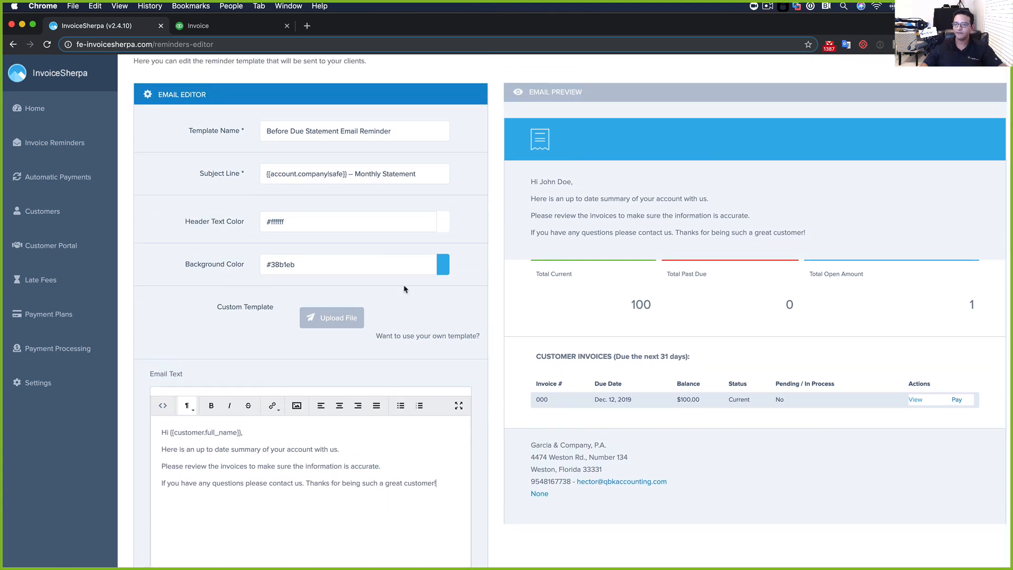
drag(355, 173, 432, 175)
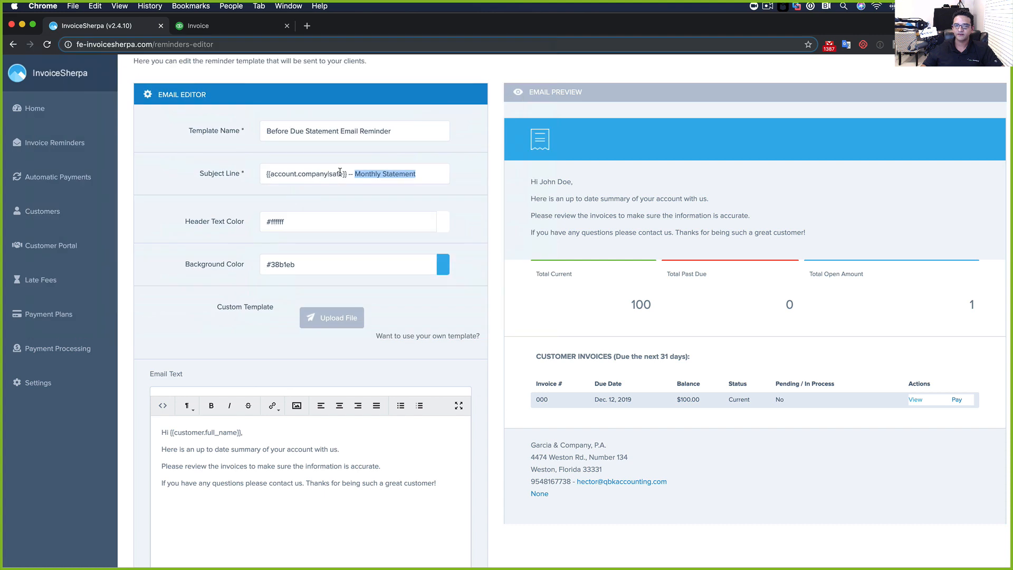
drag(340, 173, 244, 174)
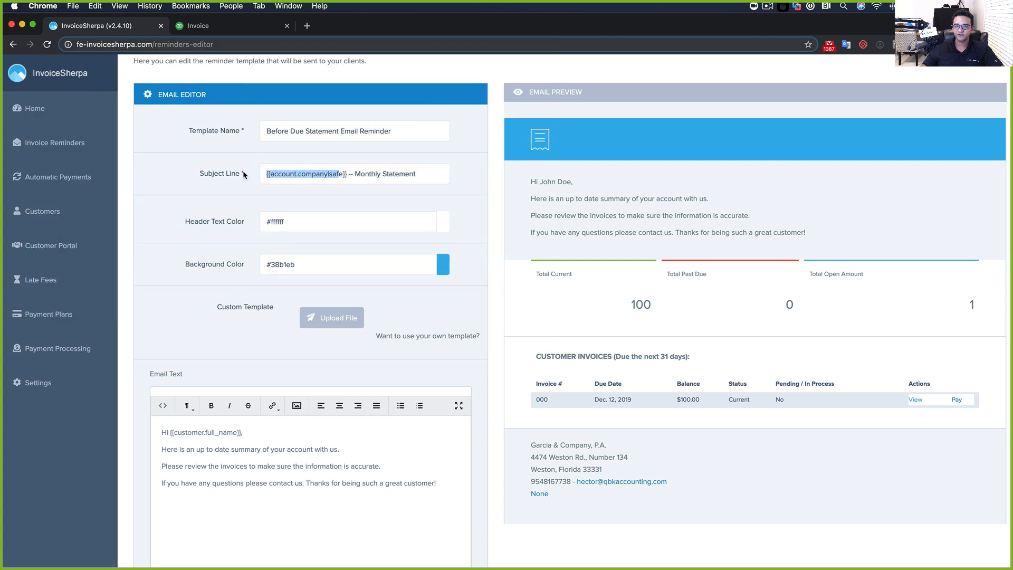
drag(355, 174, 436, 176)
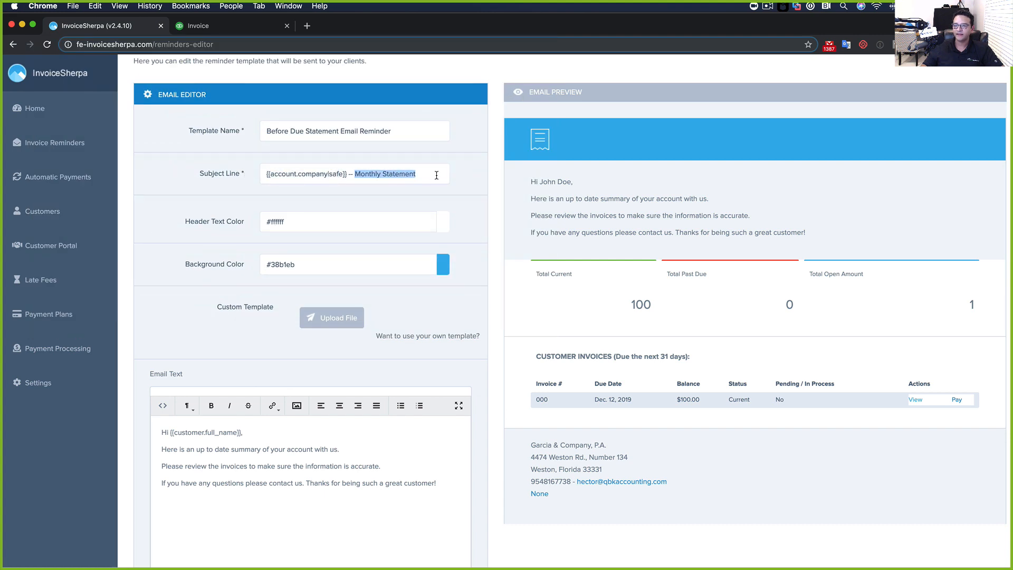
click(426, 174)
drag(380, 174, 356, 175)
text(Current)
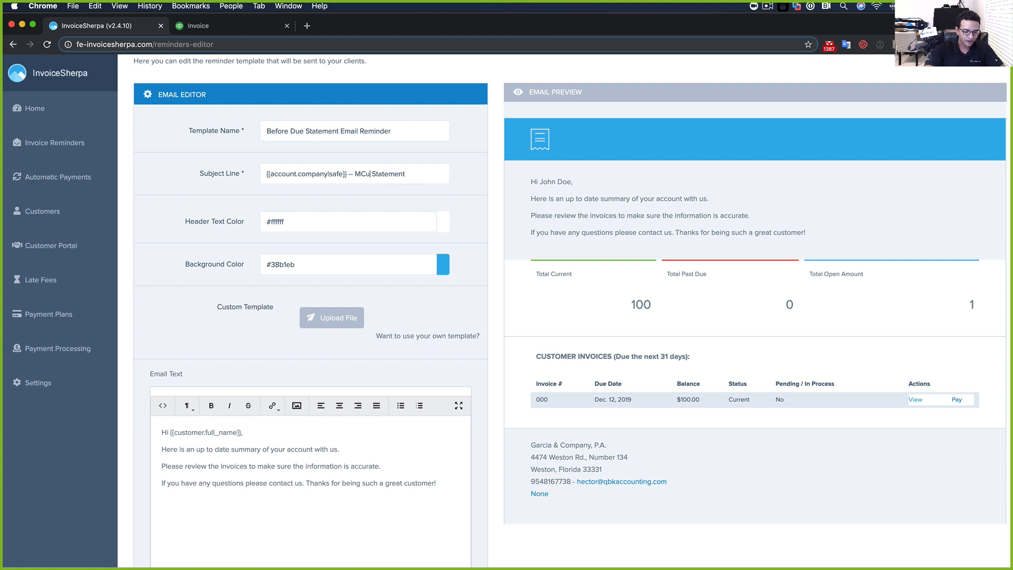
click(361, 174)
key(BackSpace)
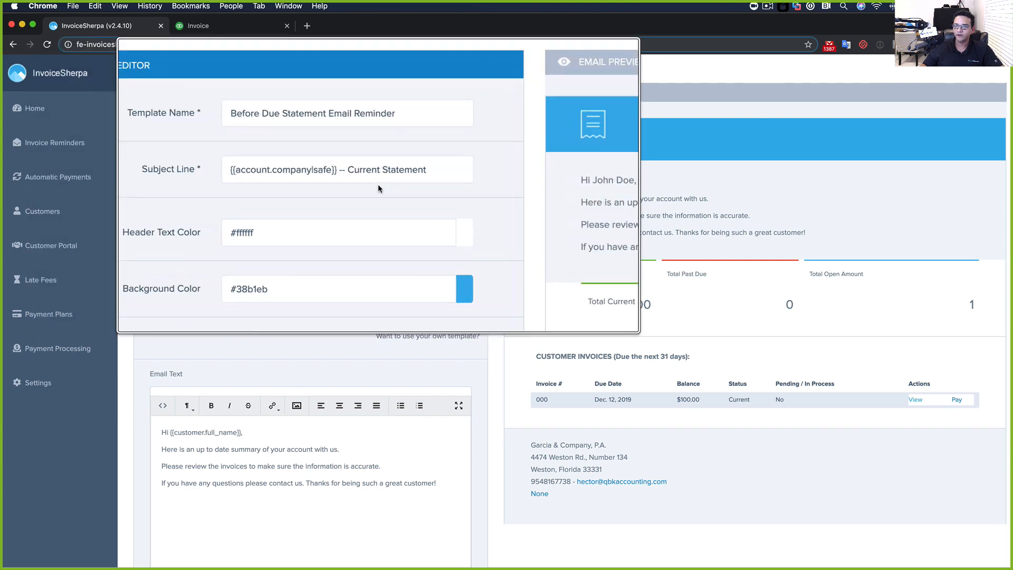
Save the statement email template and return to the reminder schedule
scroll(524, 321, down, 2)
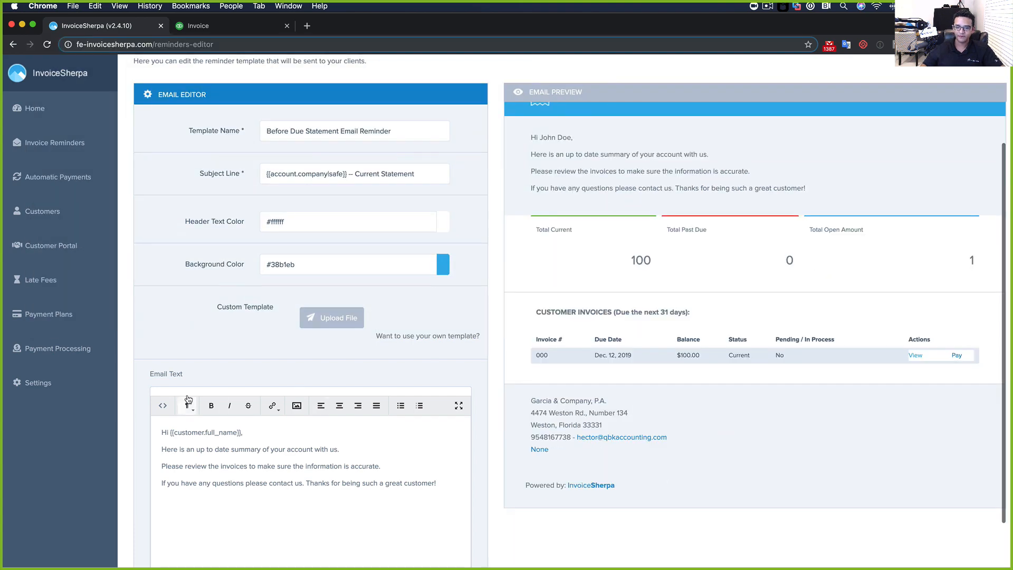
scroll(188, 400, down, 7)
click(191, 466)
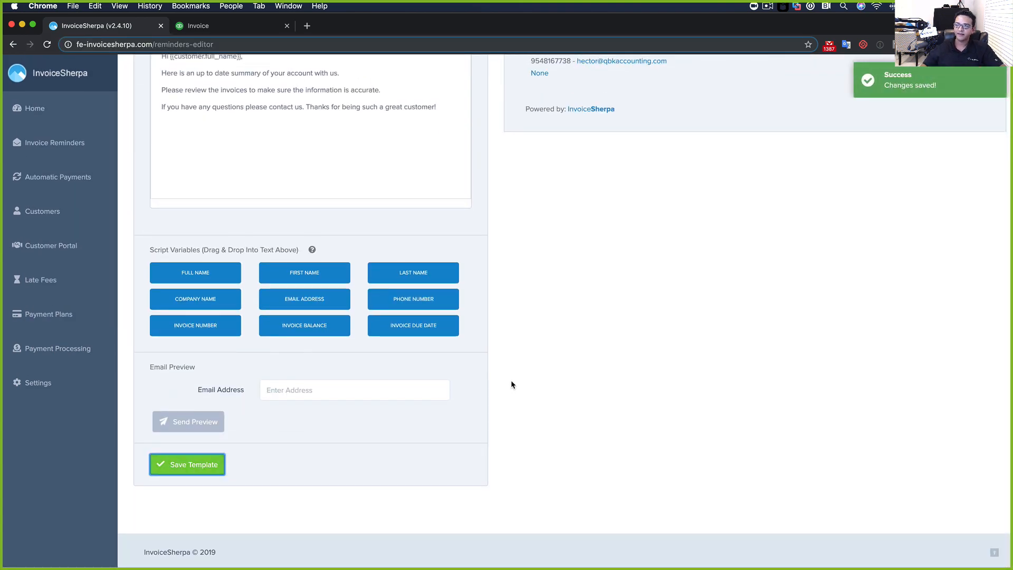
scroll(530, 375, up, 10)
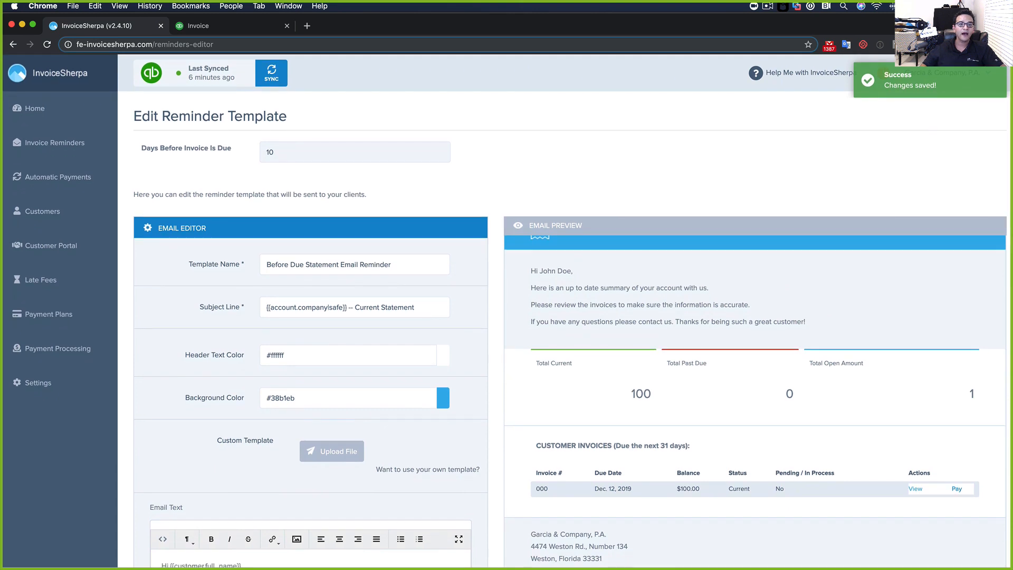
click(13, 44)
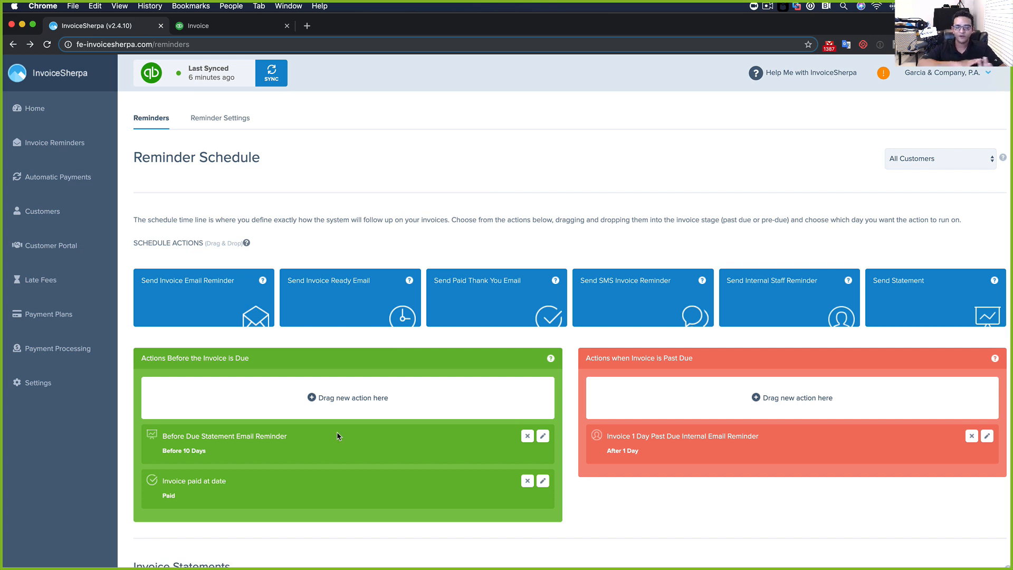
Add a new monthly invoice statement on day 1 of the month
scroll(635, 337, down, 5)
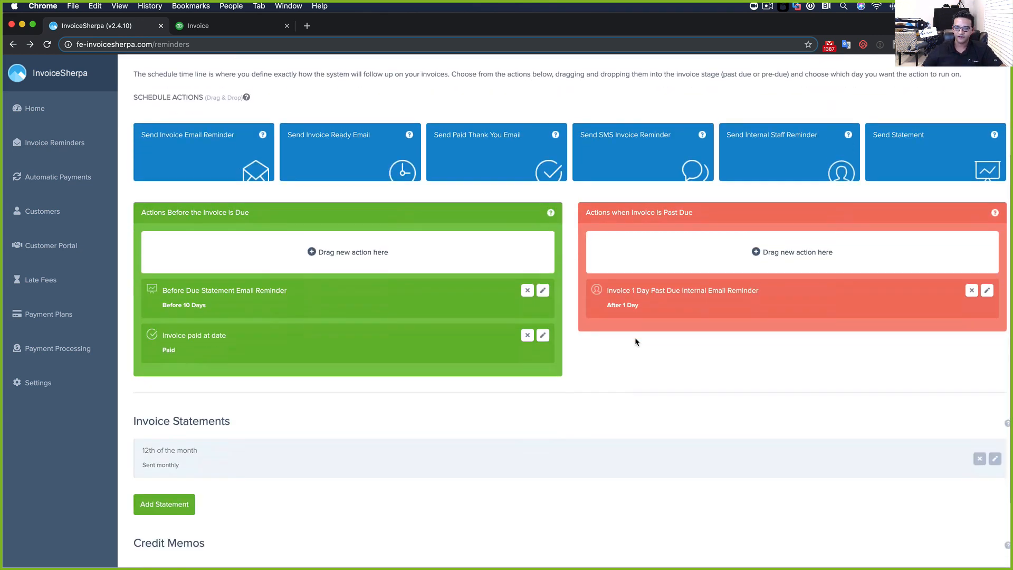
scroll(629, 341, down, 2)
scroll(464, 336, up, 3)
scroll(465, 336, down, 3)
scroll(464, 337, down, 1)
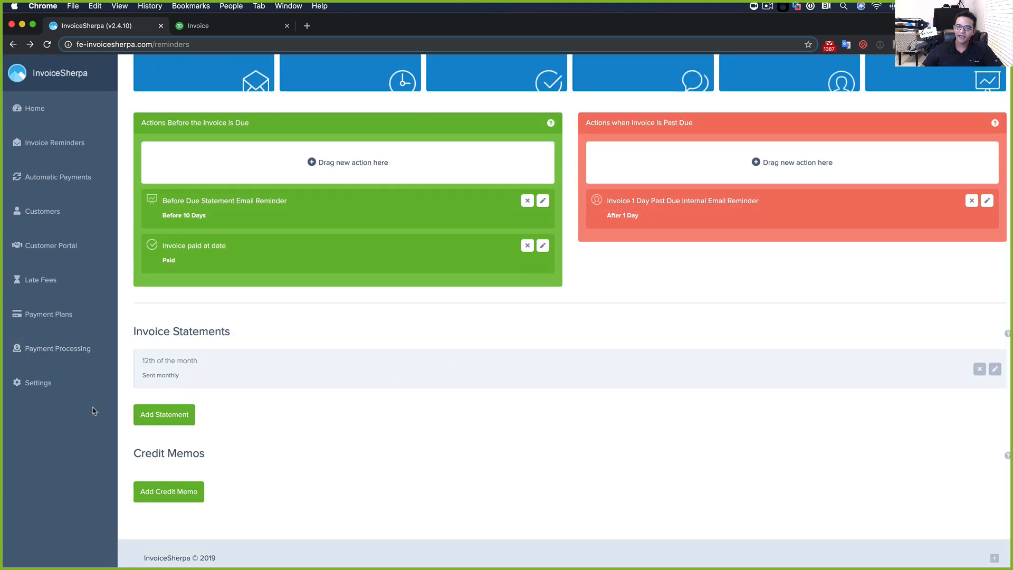
scroll(173, 415, down, 1)
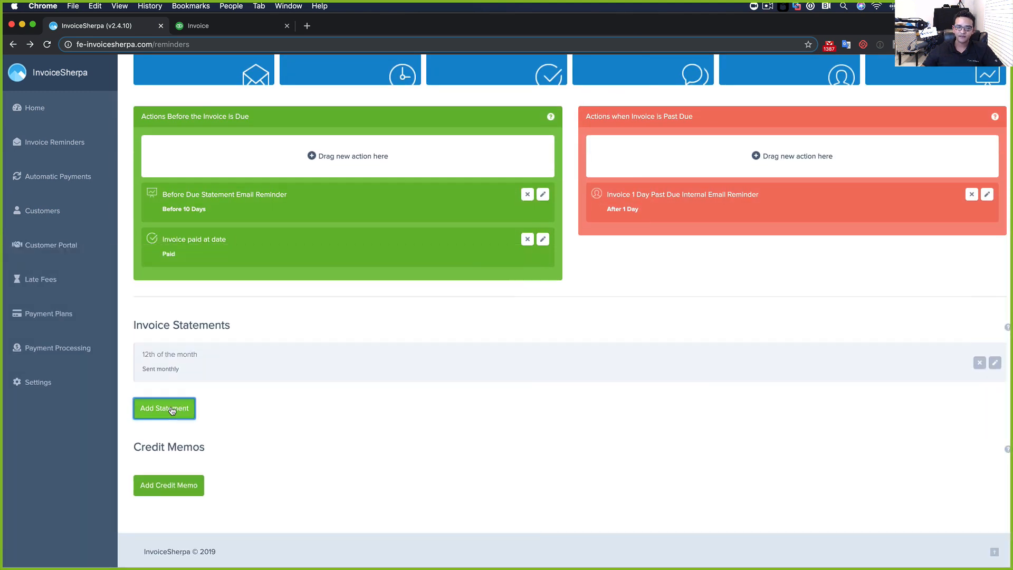
click(172, 410)
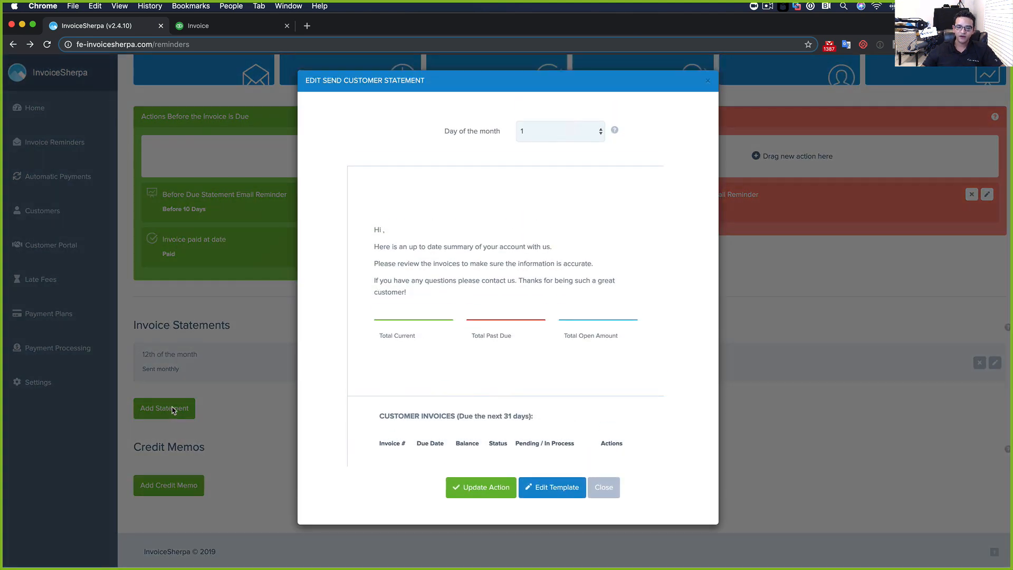
Review the new statement's email template, then go back to the Reminder Schedule
click(538, 488)
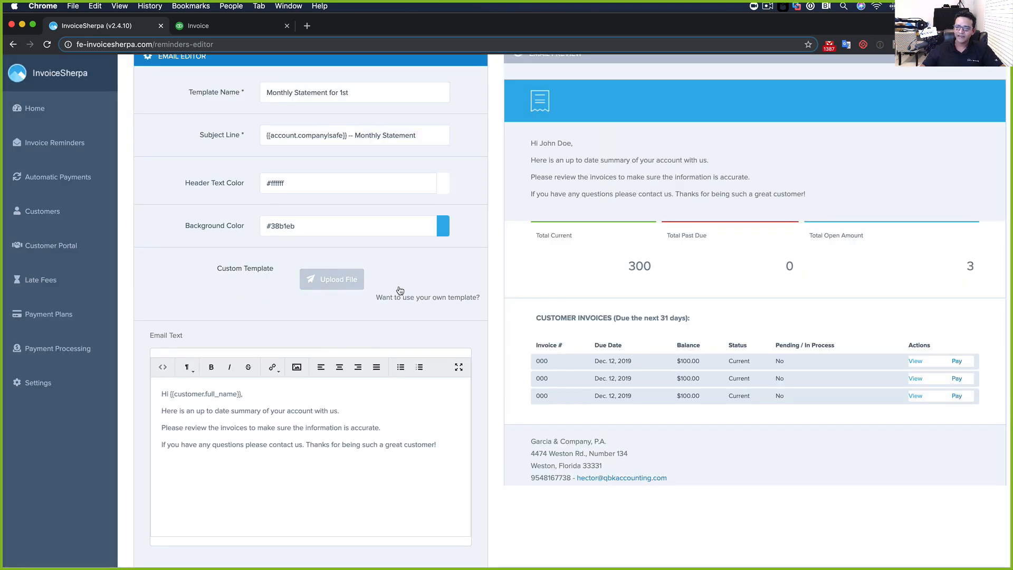
scroll(393, 291, down, 5)
shift+click(148, 238)
drag(418, 334, 57, 215)
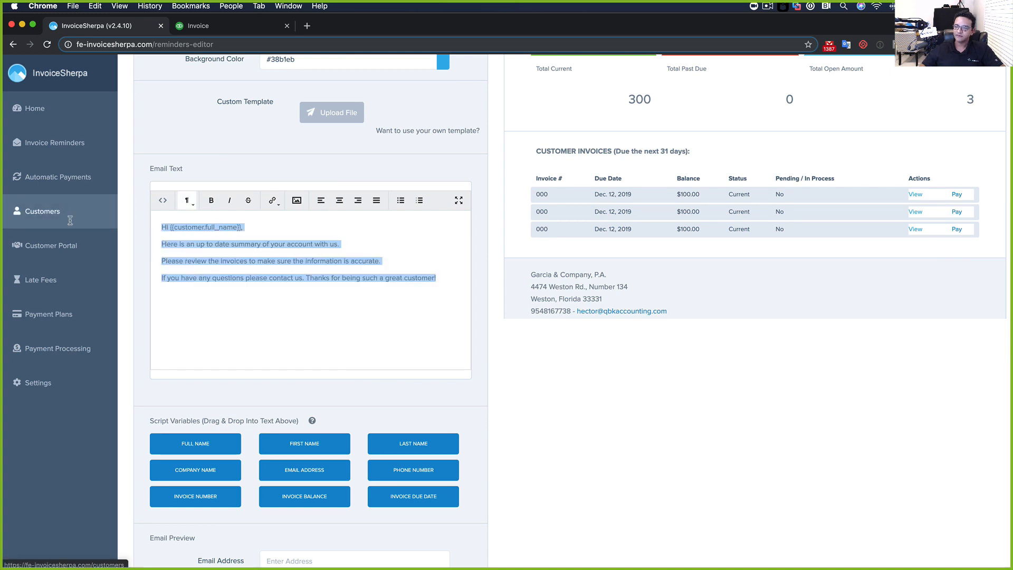
scroll(312, 289, up, 5)
scroll(349, 184, up, 5)
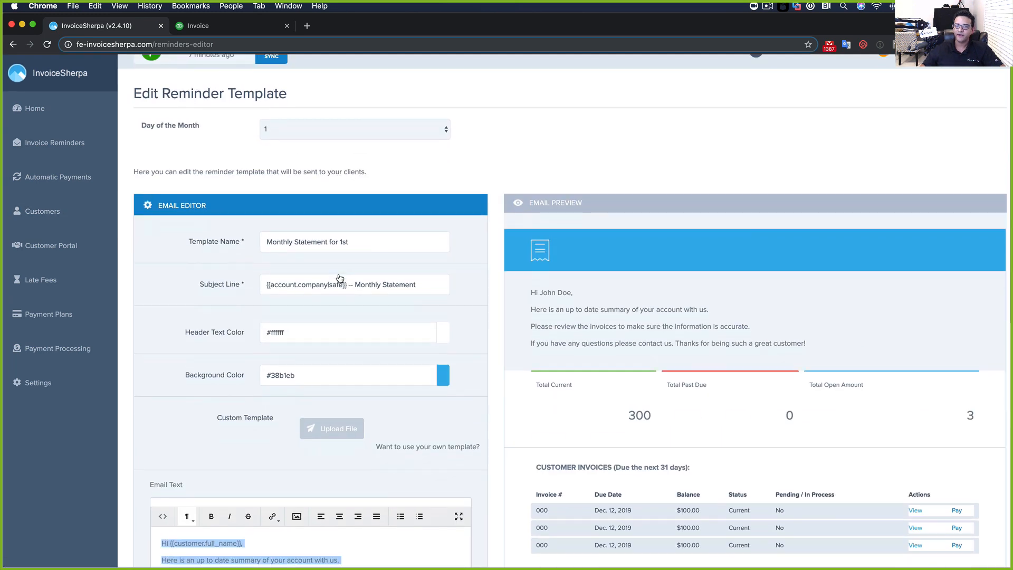
click(12, 44)
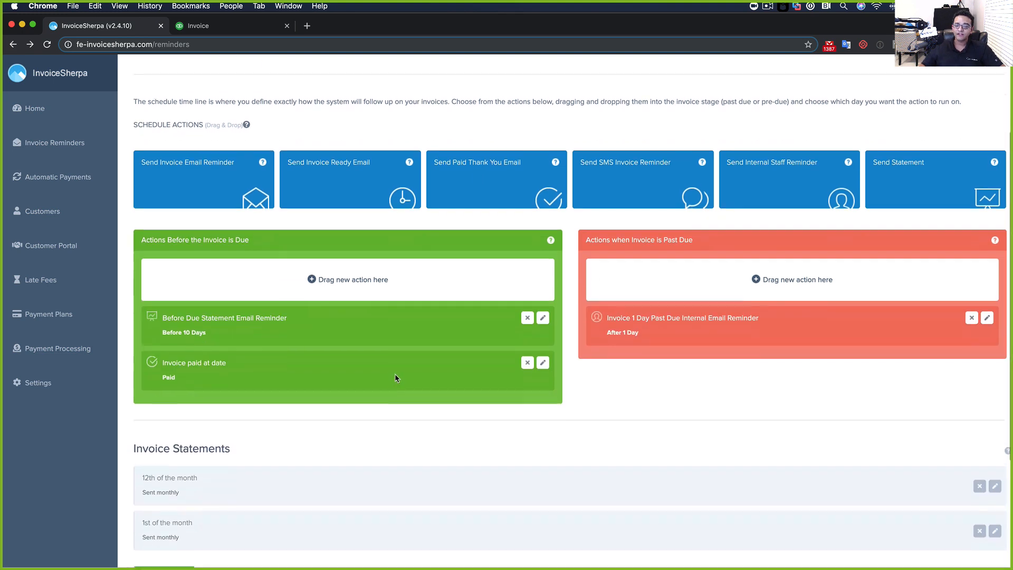
scroll(394, 373, down, 2)
scroll(491, 359, down, 2)
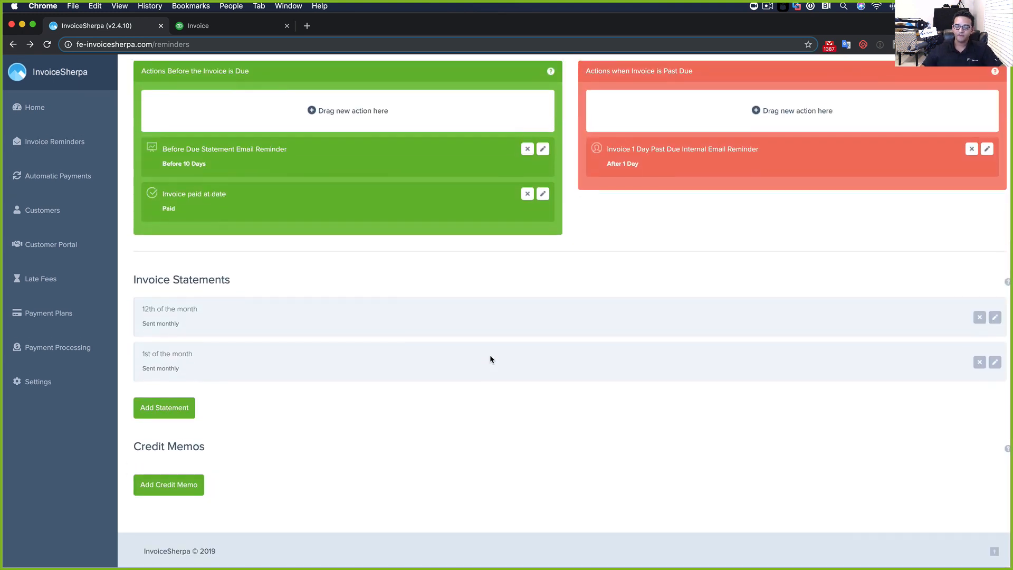
scroll(523, 400, up, 6)
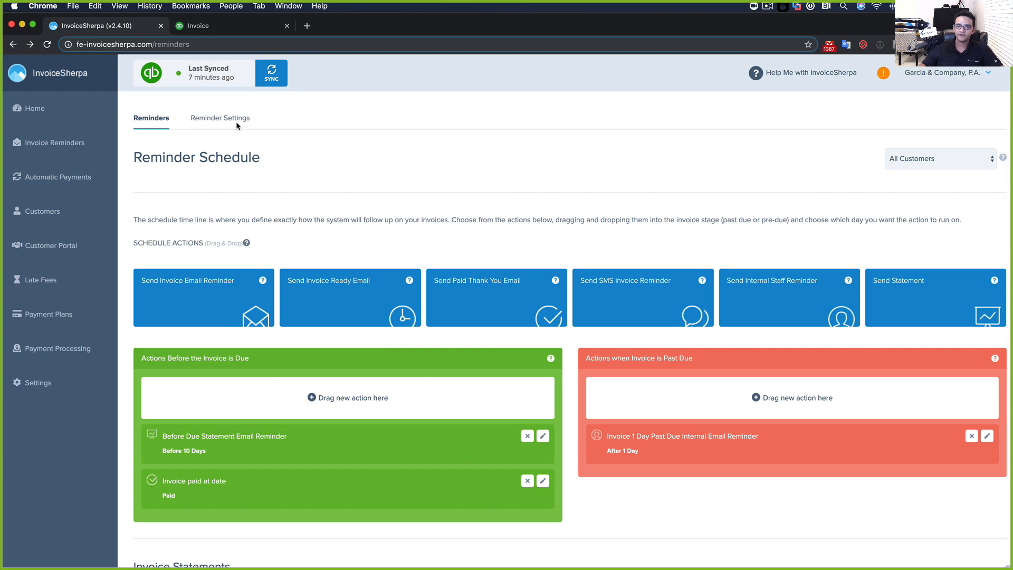
In Reminder Settings, send last reminders on resume and hide the Powered By logo
click(217, 120)
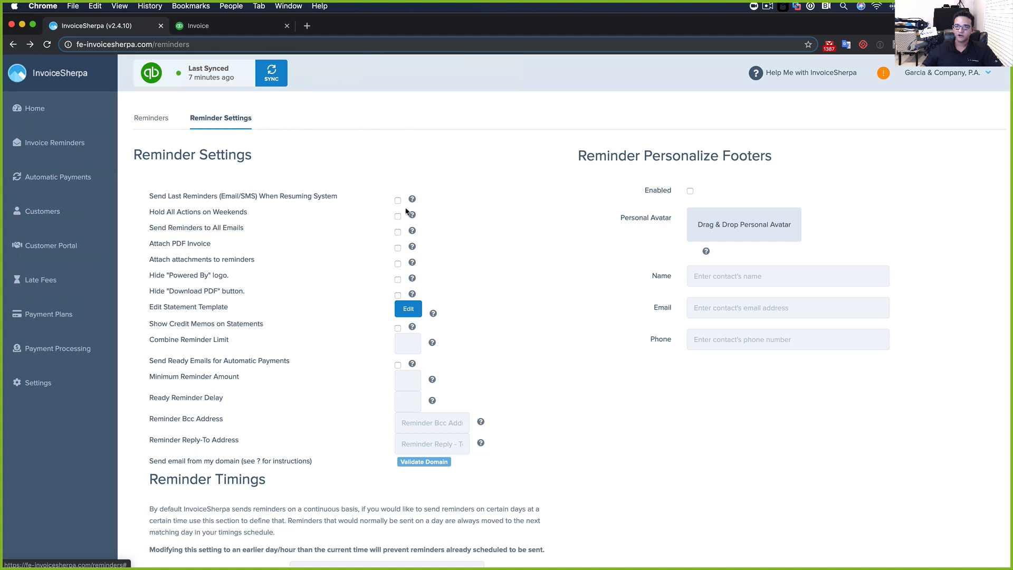
click(398, 201)
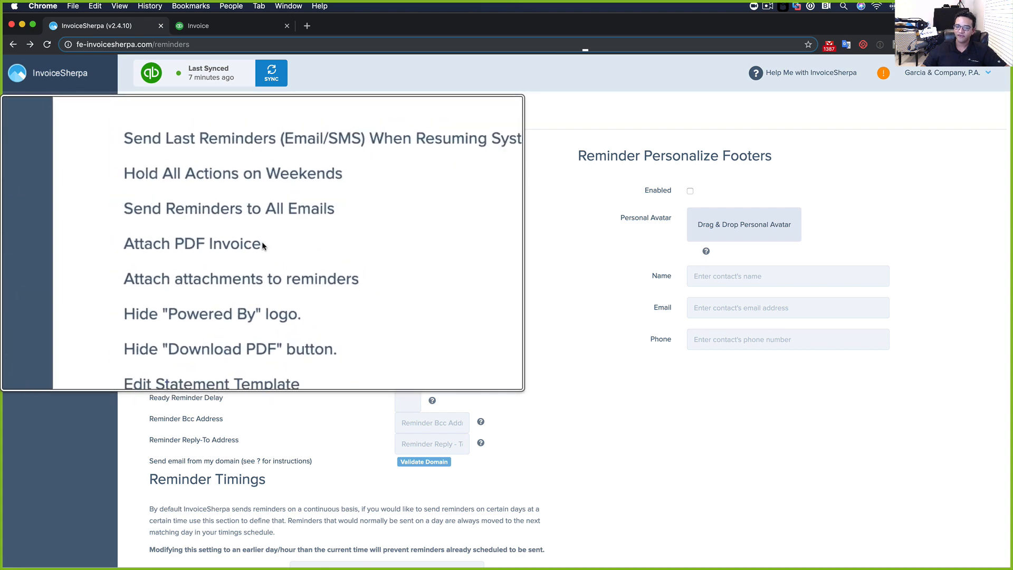
click(398, 280)
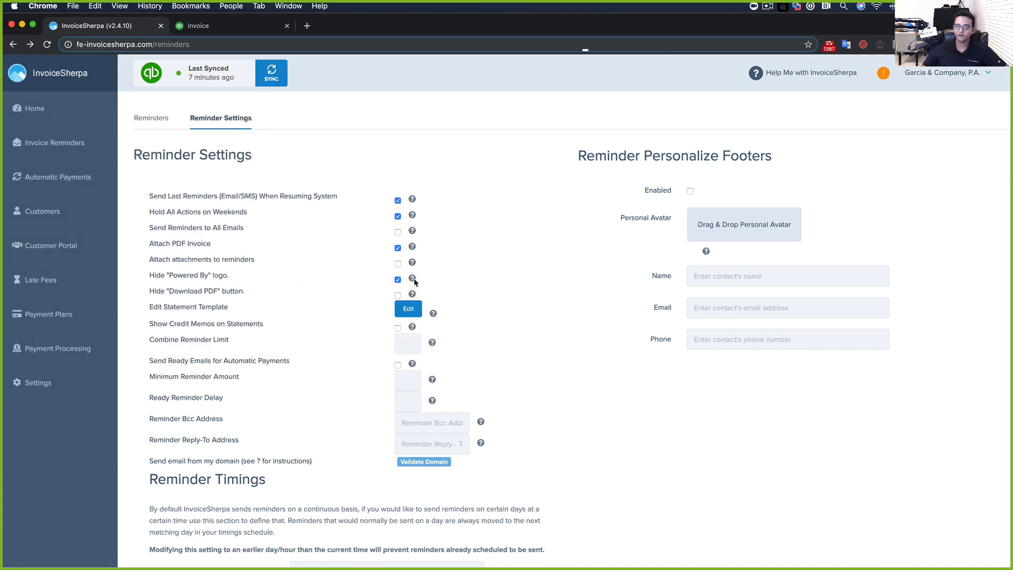
Set the reminder time to 12:00 pm
scroll(385, 285, down, 1)
scroll(372, 285, down, 5)
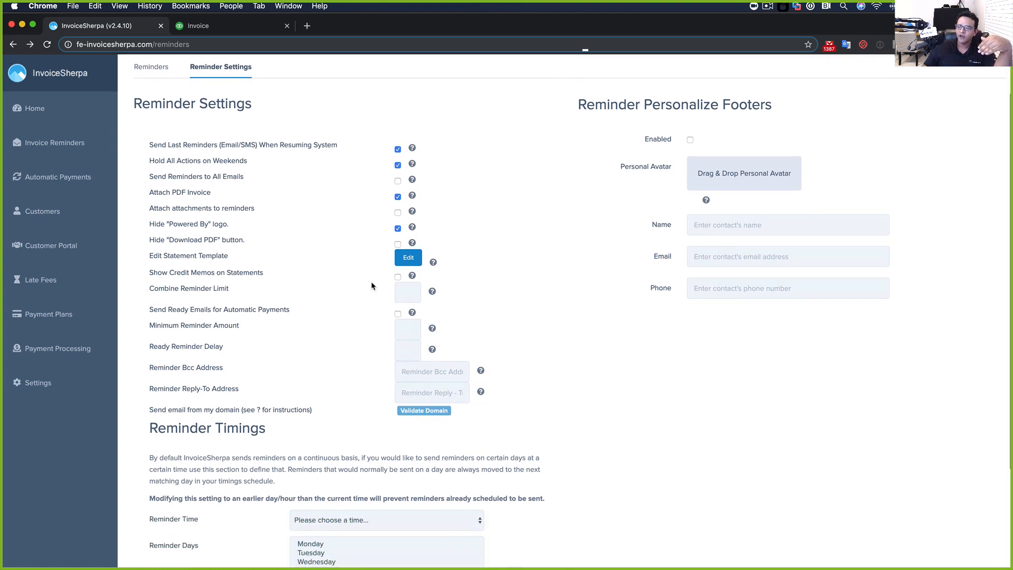
scroll(370, 283, up, 1)
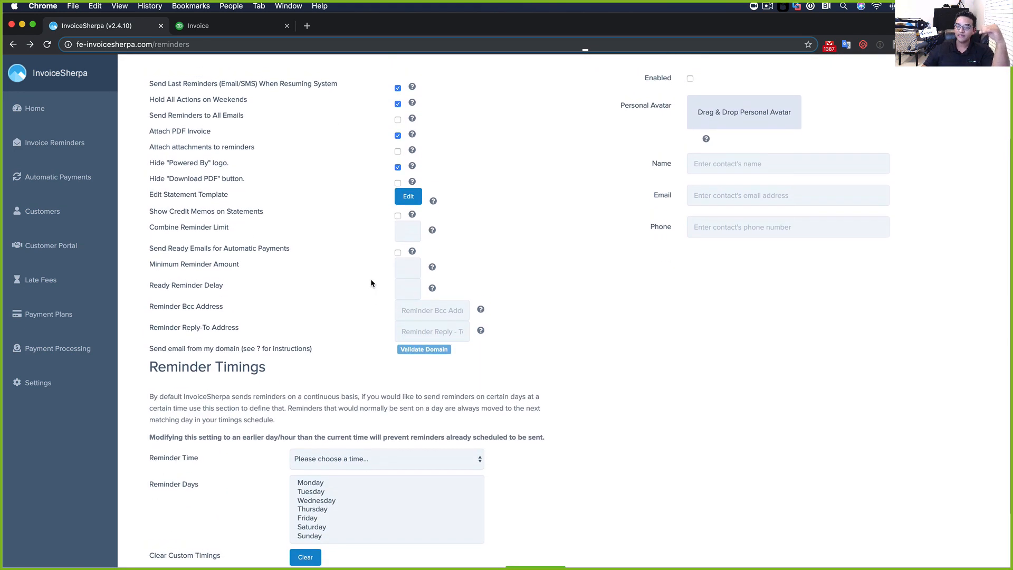
click(344, 463)
scroll(340, 415, down, 3)
click(333, 387)
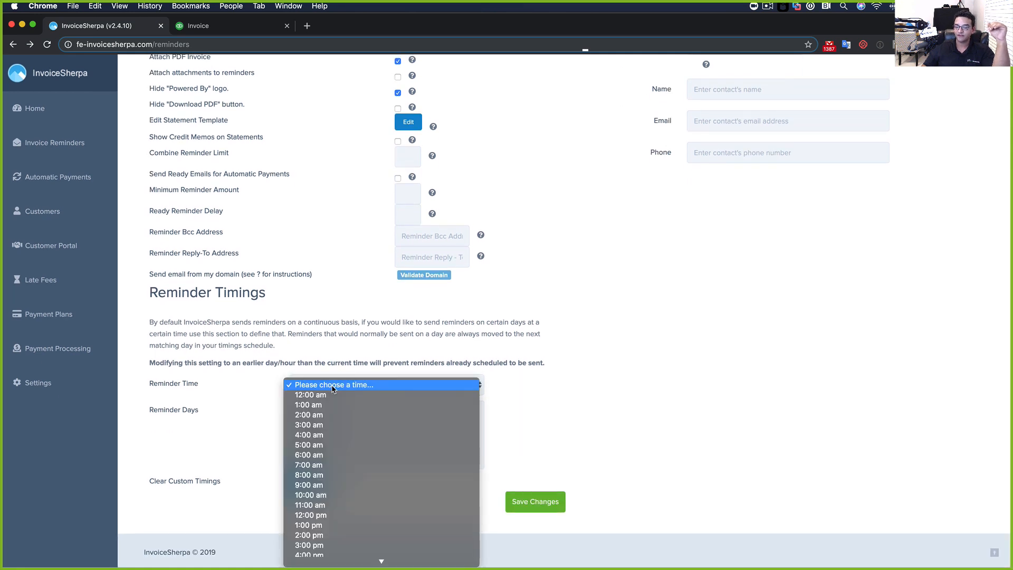
click(330, 515)
Make Wednesday and Thursday the reminder days and save the settings
click(314, 410)
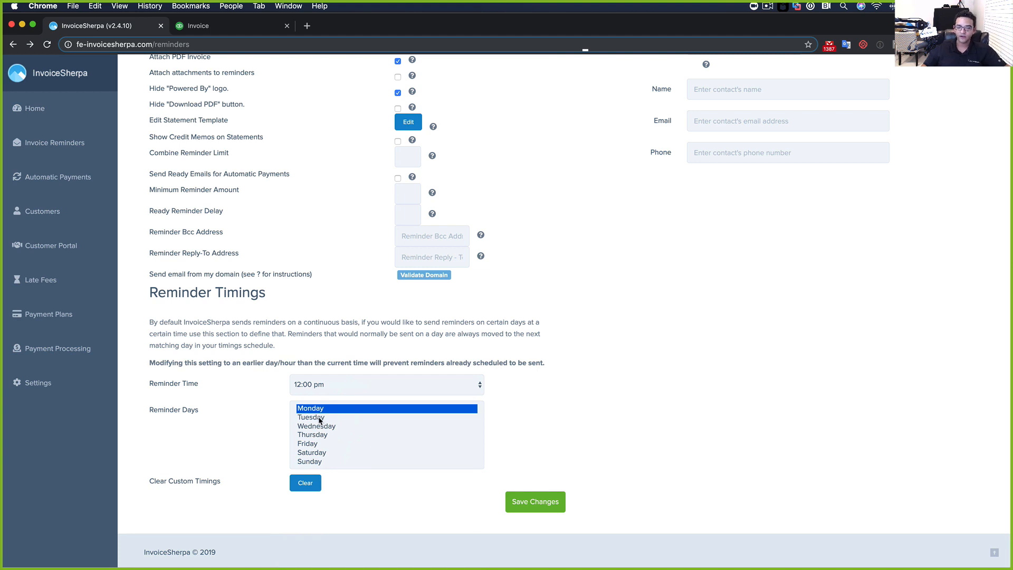
right_click(320, 420)
click(311, 412)
shift+click(317, 436)
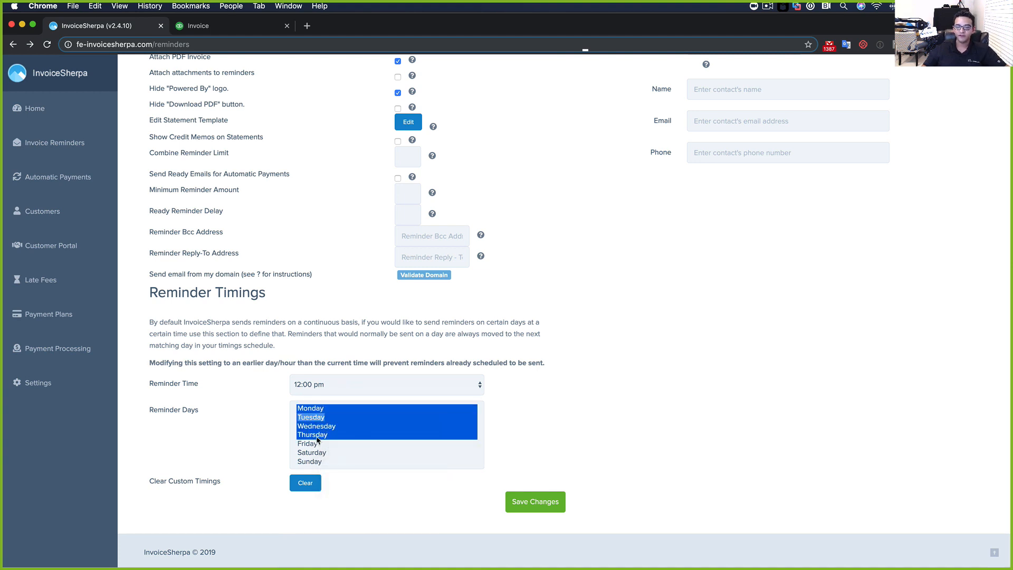
scroll(320, 448, down, 1)
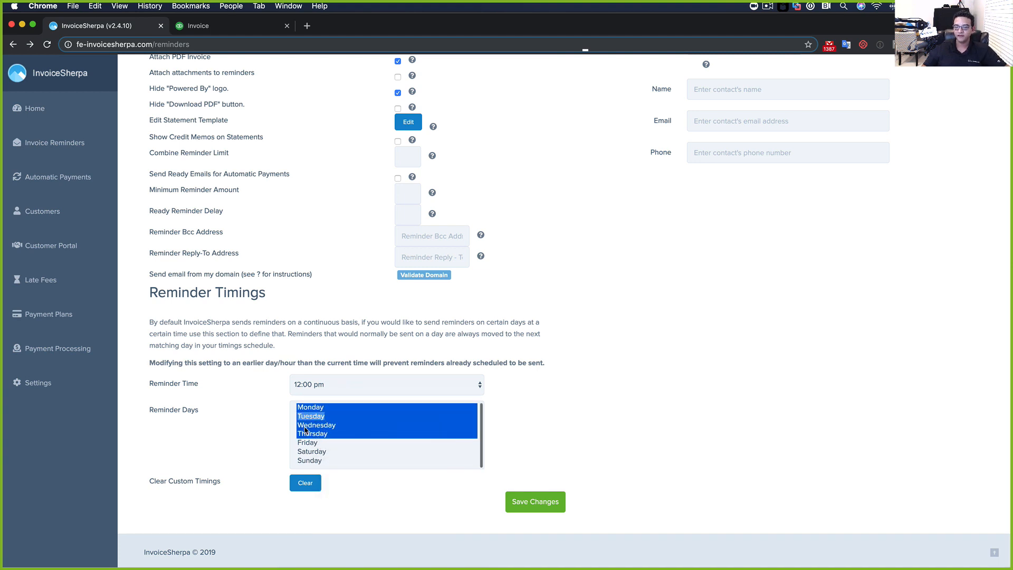
click(306, 430)
click(328, 459)
click(322, 426)
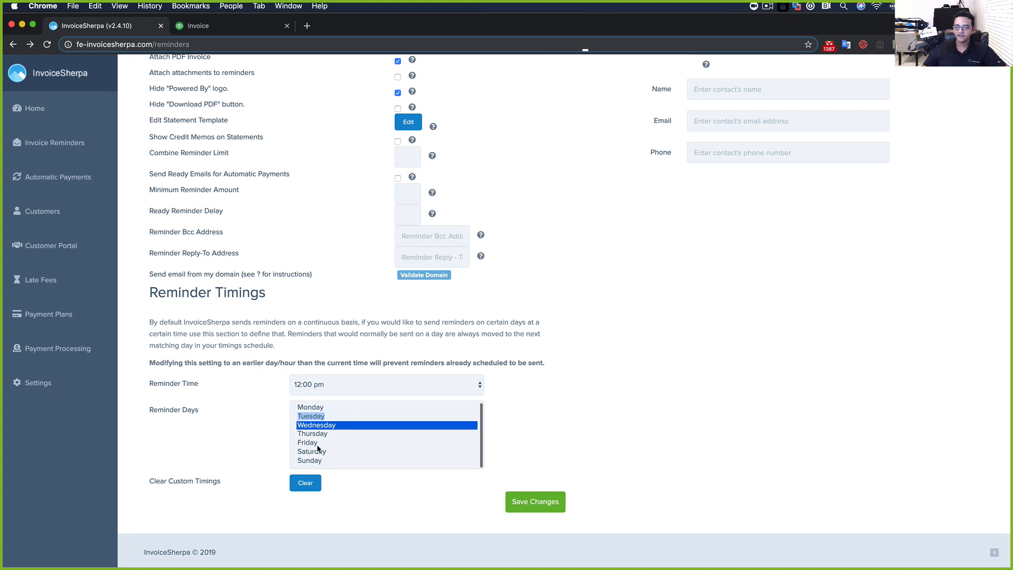
right_click(318, 446)
click(311, 435)
super+click(312, 429)
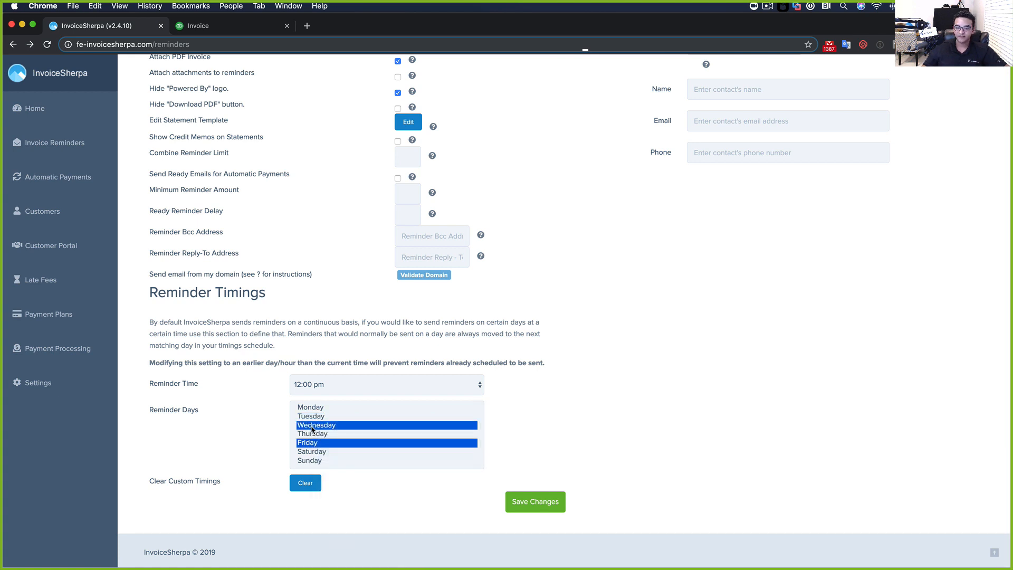
click(233, 430)
click(348, 429)
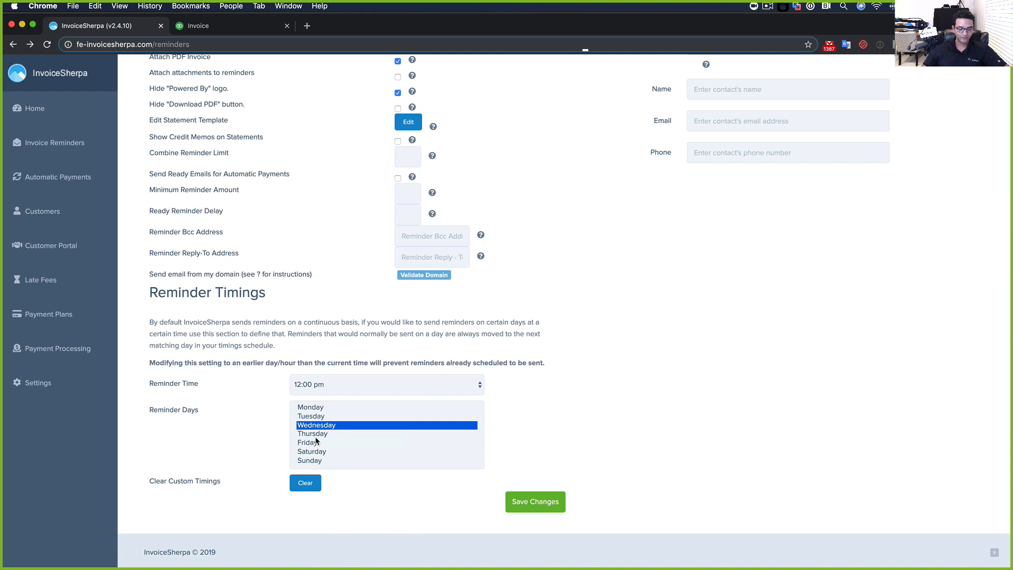
super+click(314, 434)
click(552, 508)
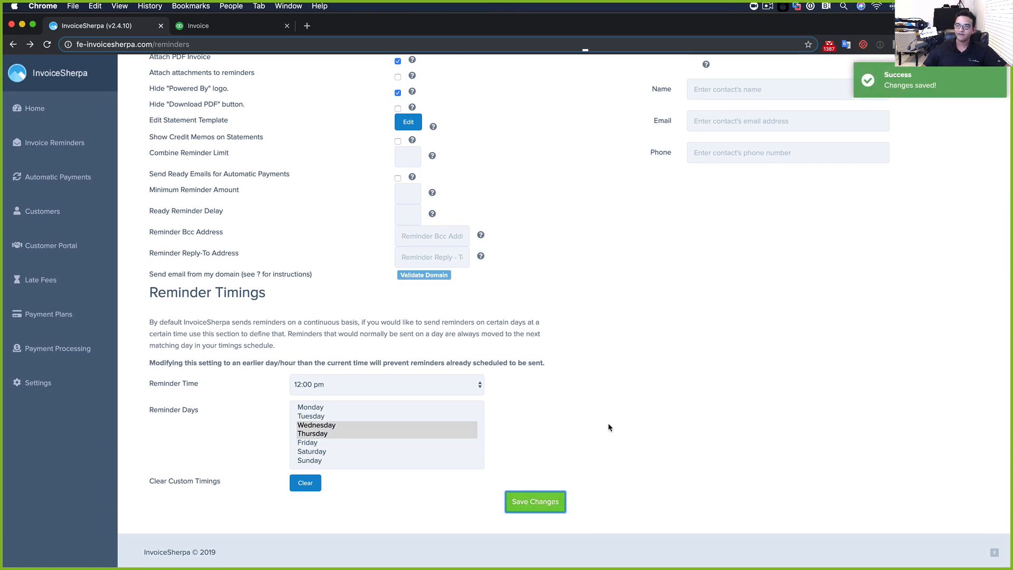
scroll(612, 424, up, 4)
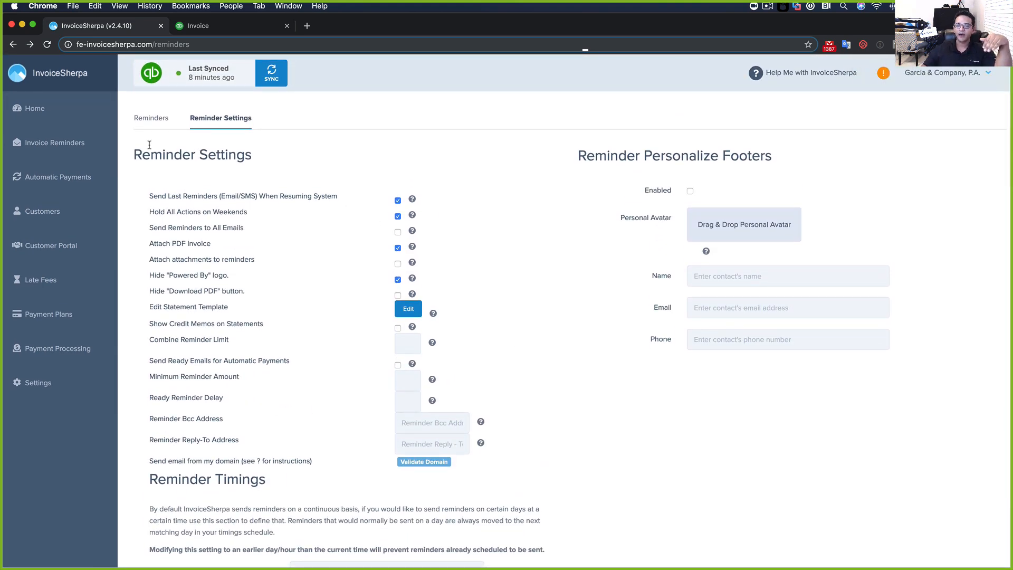
Open the Automatic Payment Settings page
click(58, 177)
scroll(548, 207, down, 1)
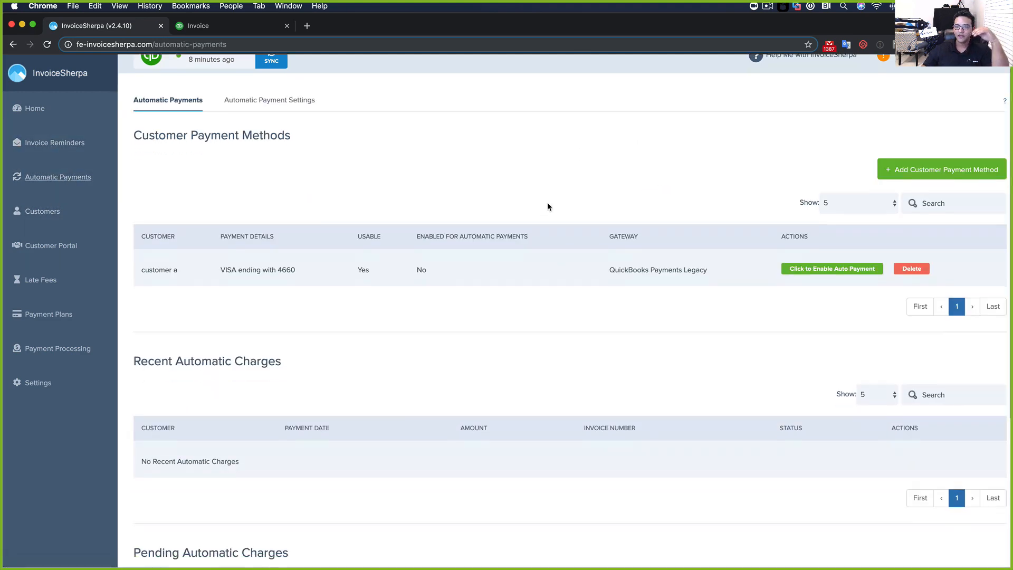
scroll(548, 207, down, 2)
scroll(548, 207, up, 3)
scroll(547, 207, down, 5)
scroll(548, 207, up, 5)
scroll(369, 195, down, 1)
click(261, 119)
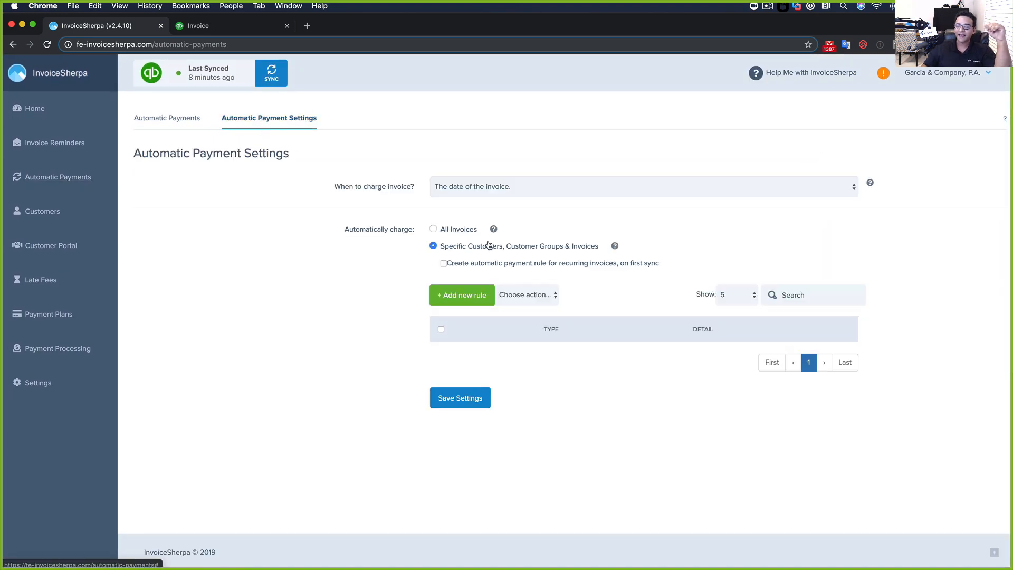
Charge invoices the day they are due, limited to specific customers, groups and invoices
click(433, 229)
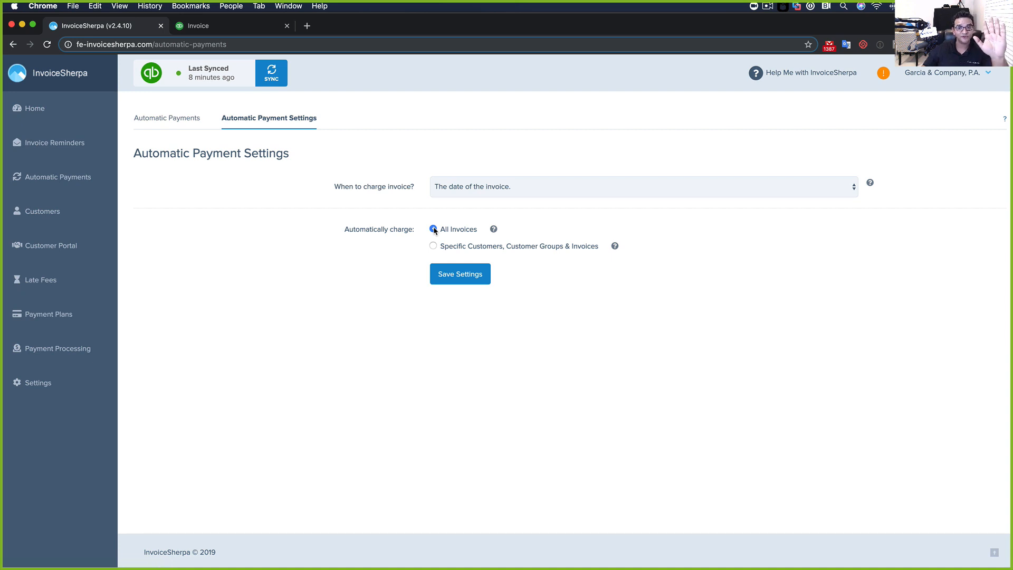
click(500, 193)
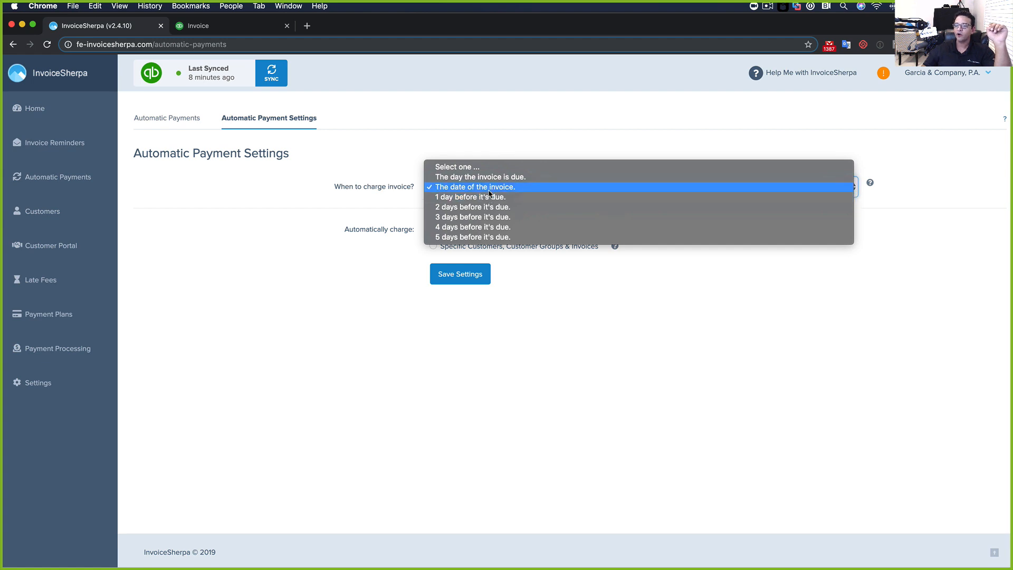
click(492, 177)
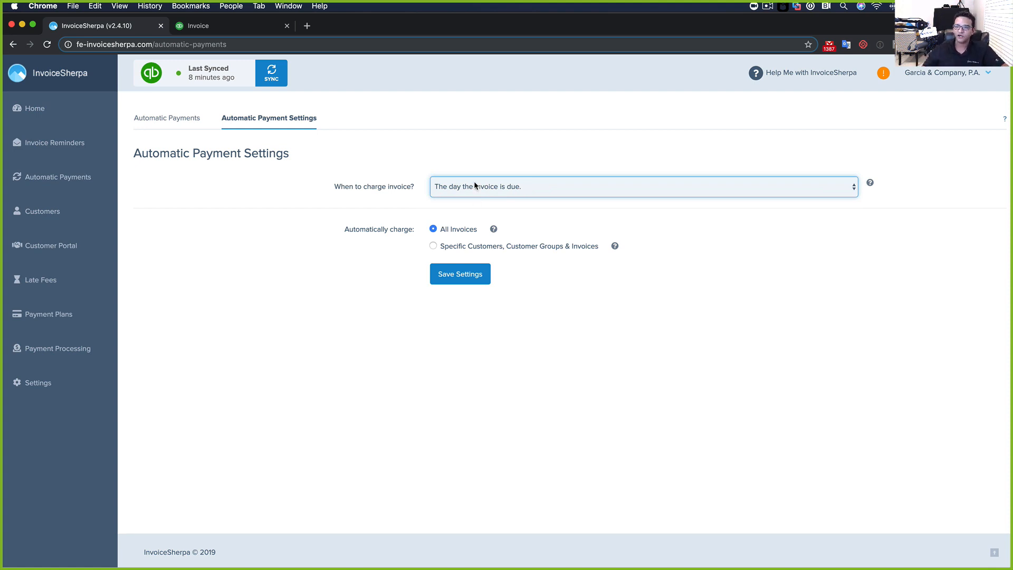
click(433, 246)
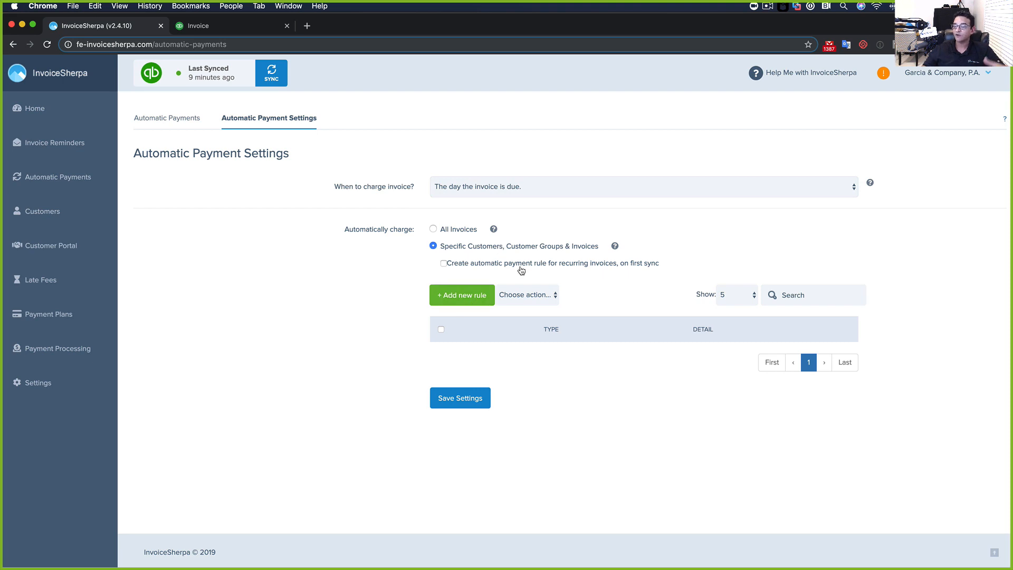
Add and save an autopay rule targeting the "OK" Customers group
click(471, 297)
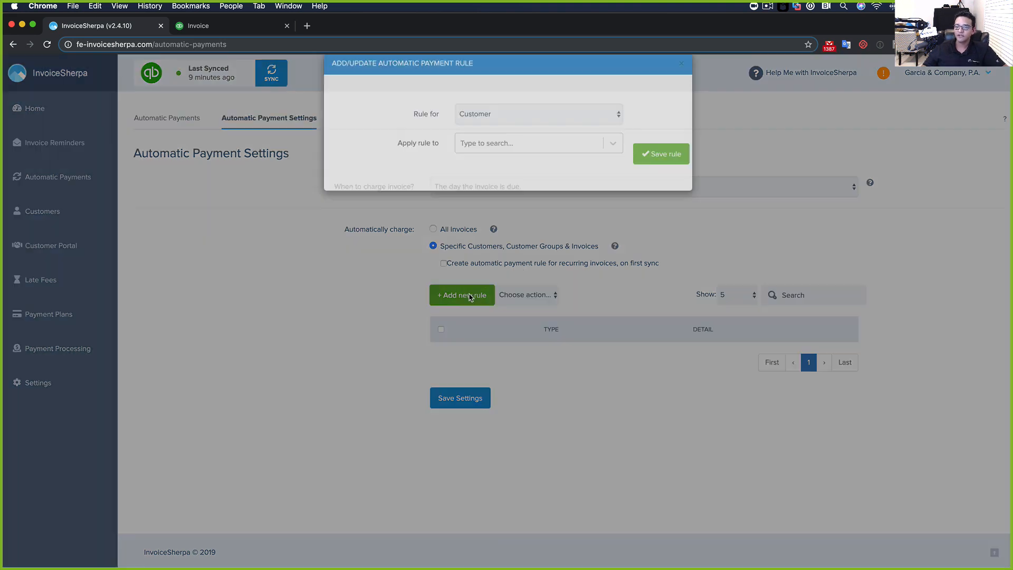
click(504, 136)
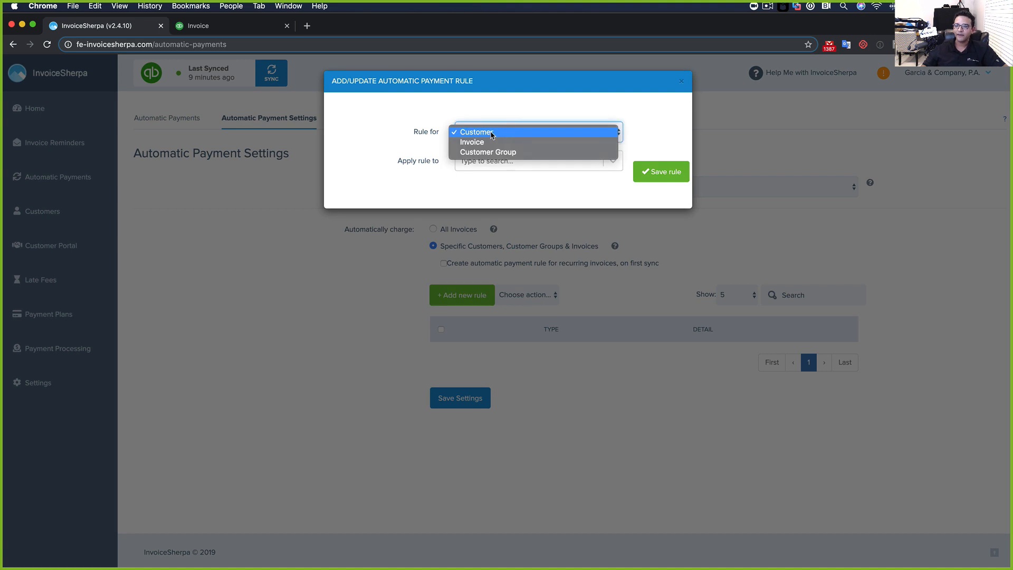
click(488, 152)
click(508, 168)
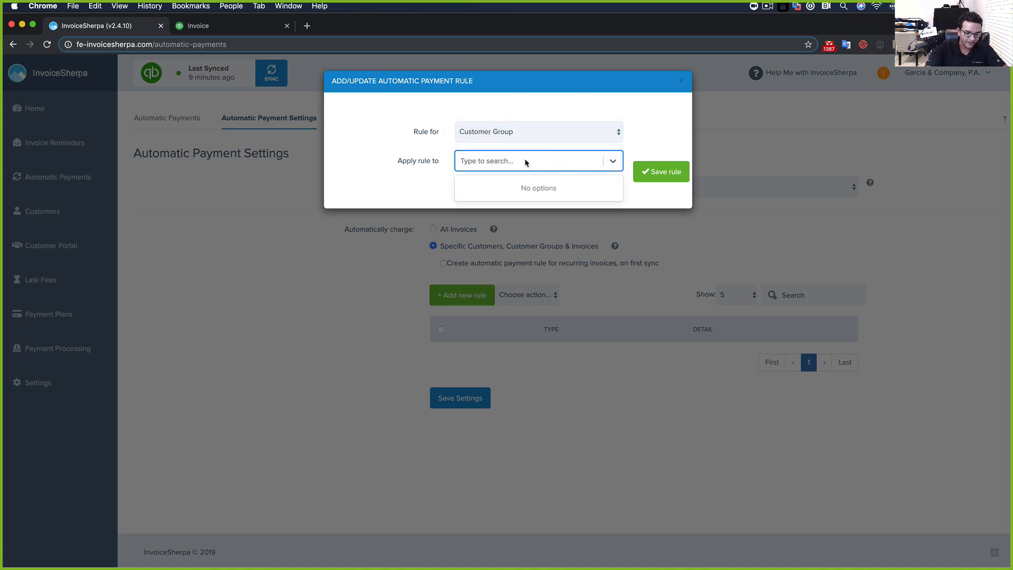
text("ok)
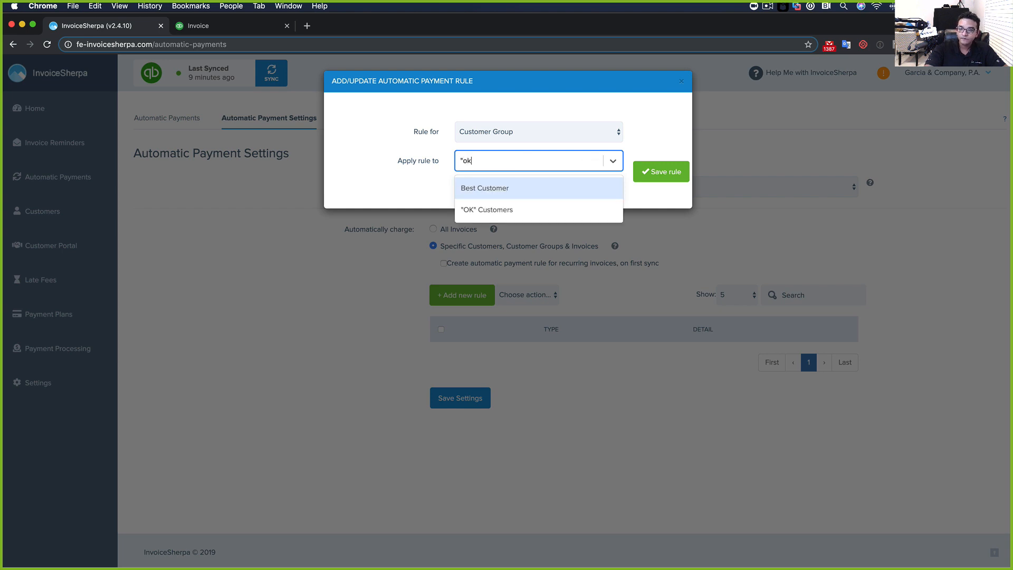
click(509, 210)
click(667, 171)
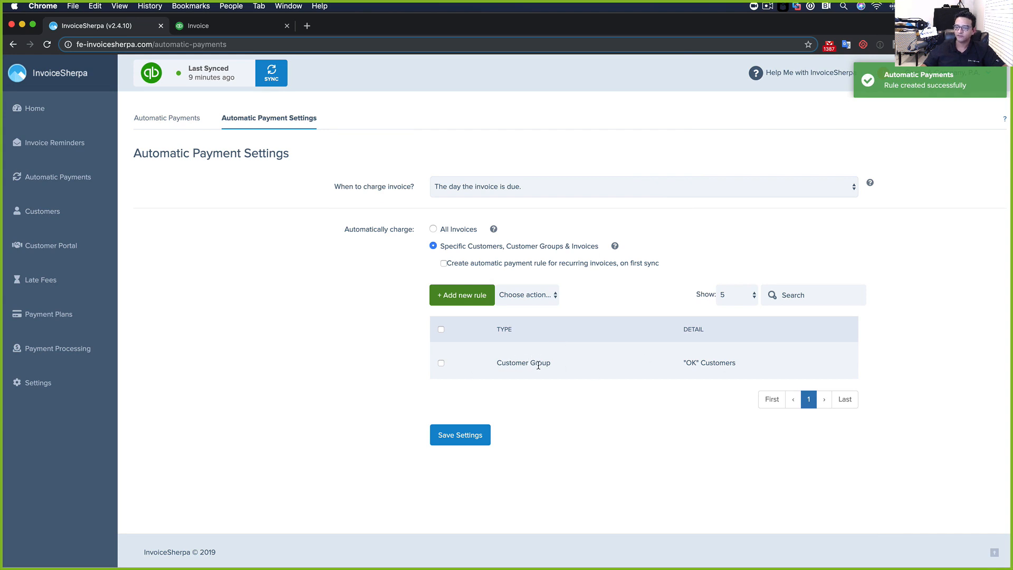
Save the automatic payment settings and go to the Customers list
click(537, 300)
click(592, 363)
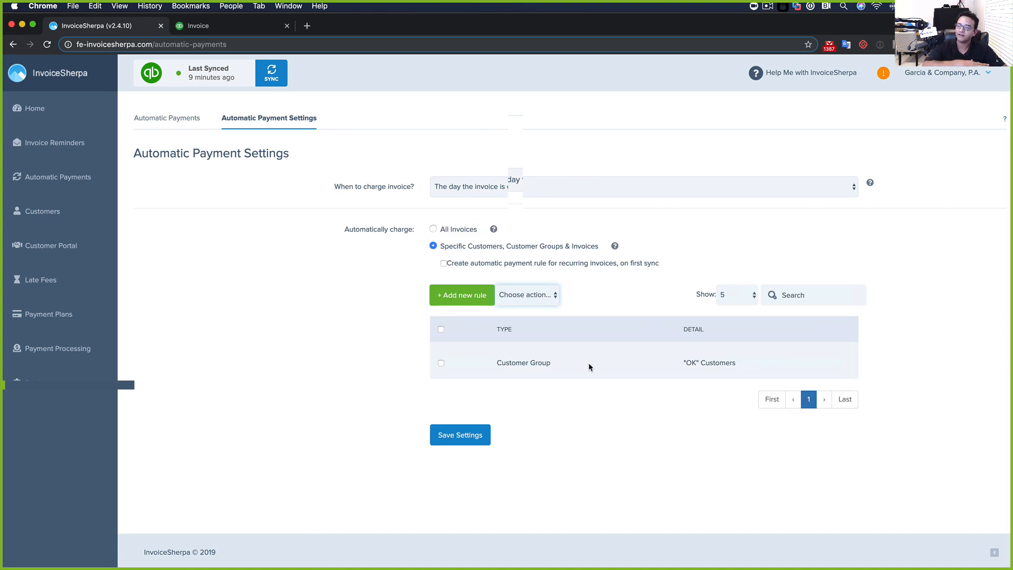
click(462, 432)
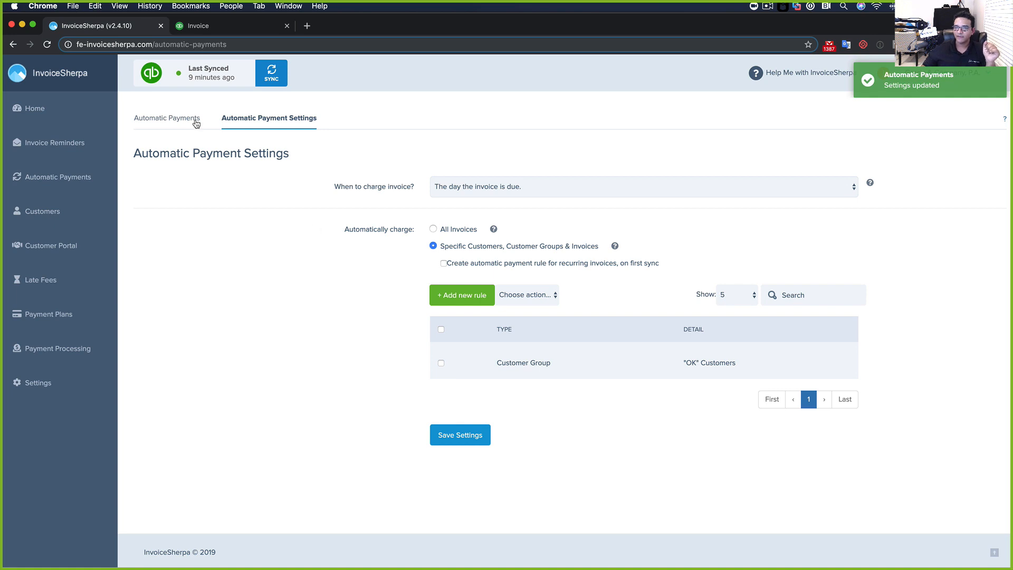
click(51, 216)
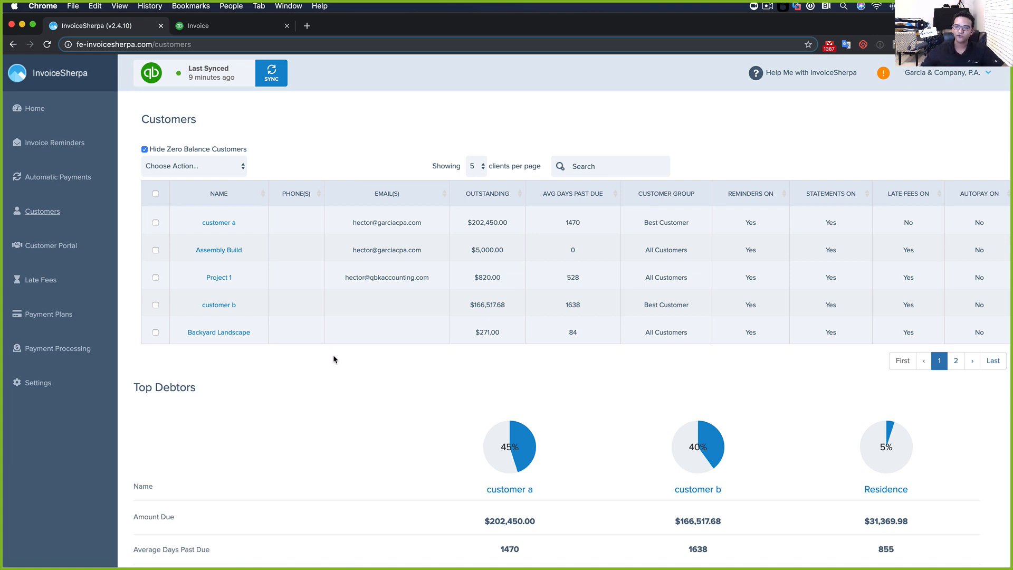
Assign Assembly Build and Project 1 to the "OK" Customers group
click(156, 250)
click(156, 278)
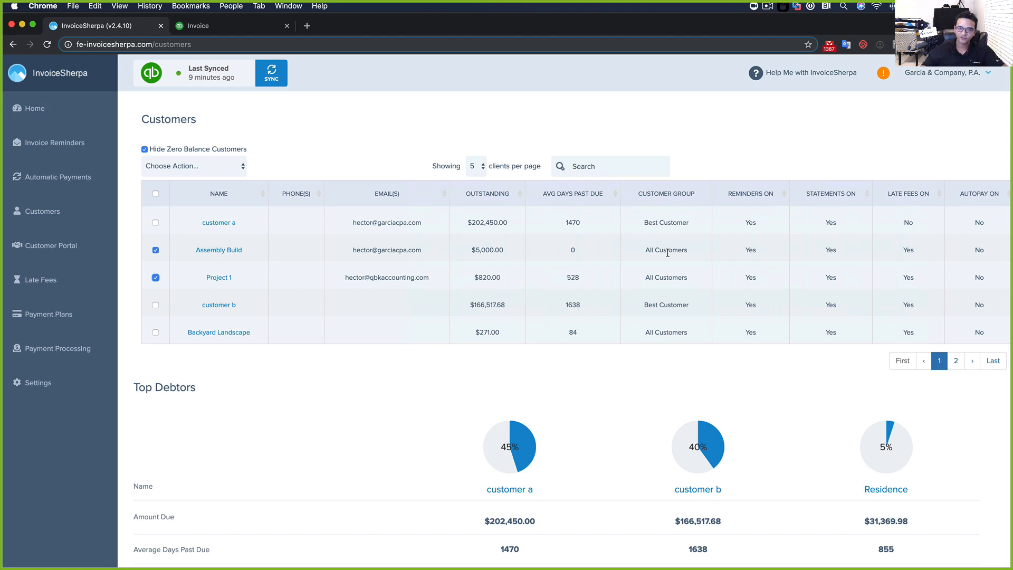
click(198, 166)
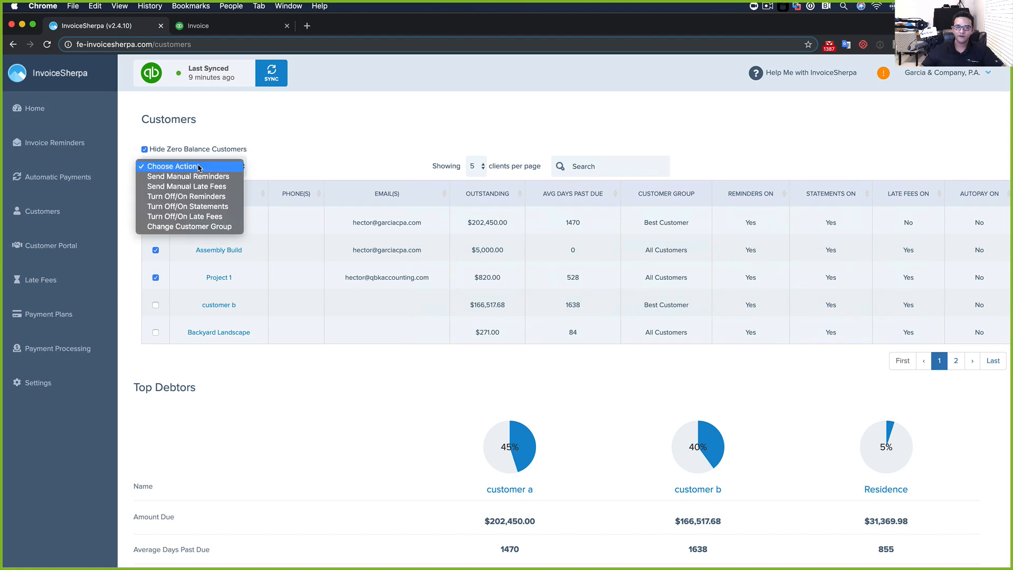
click(201, 227)
click(522, 132)
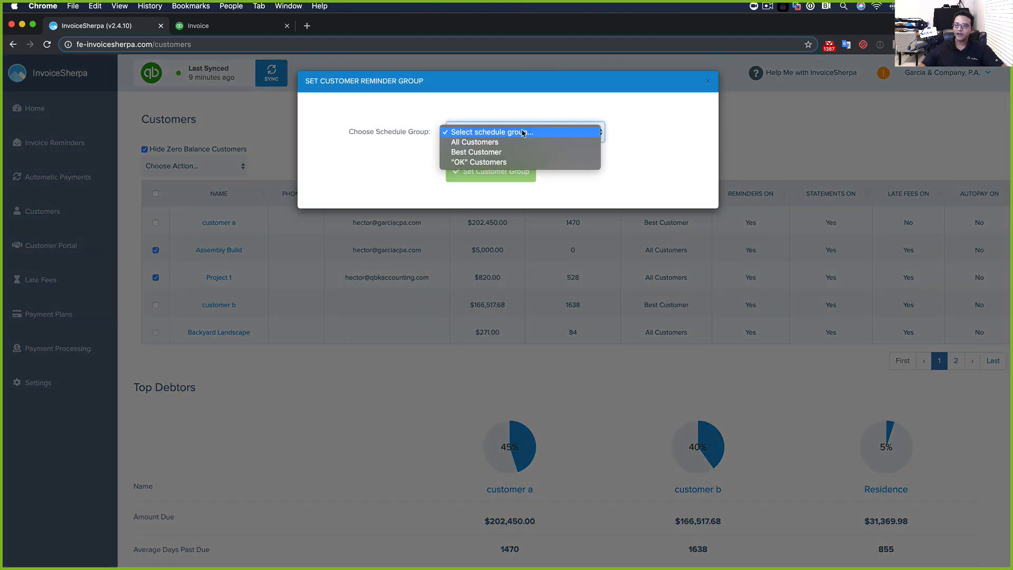
click(489, 162)
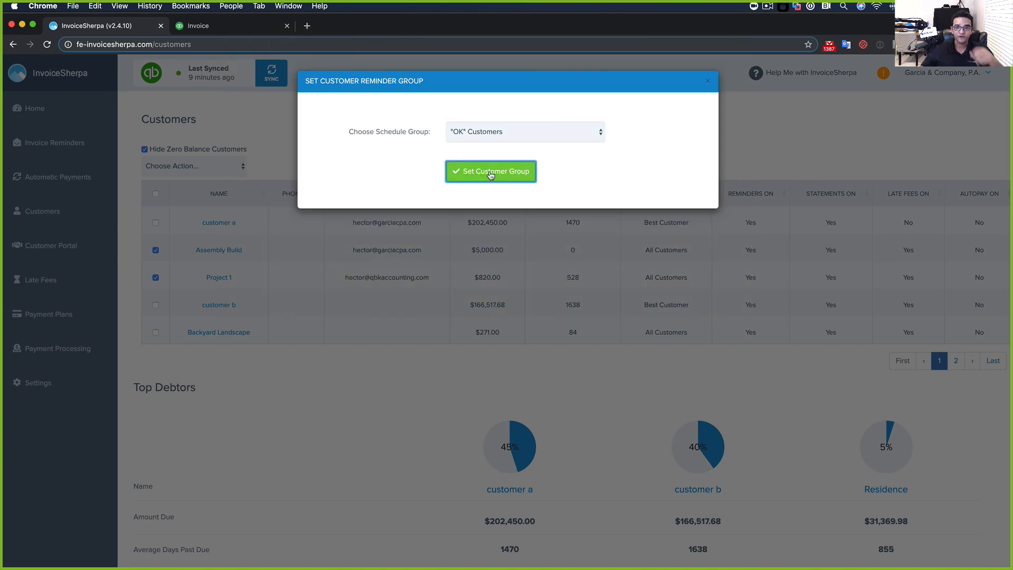
click(489, 170)
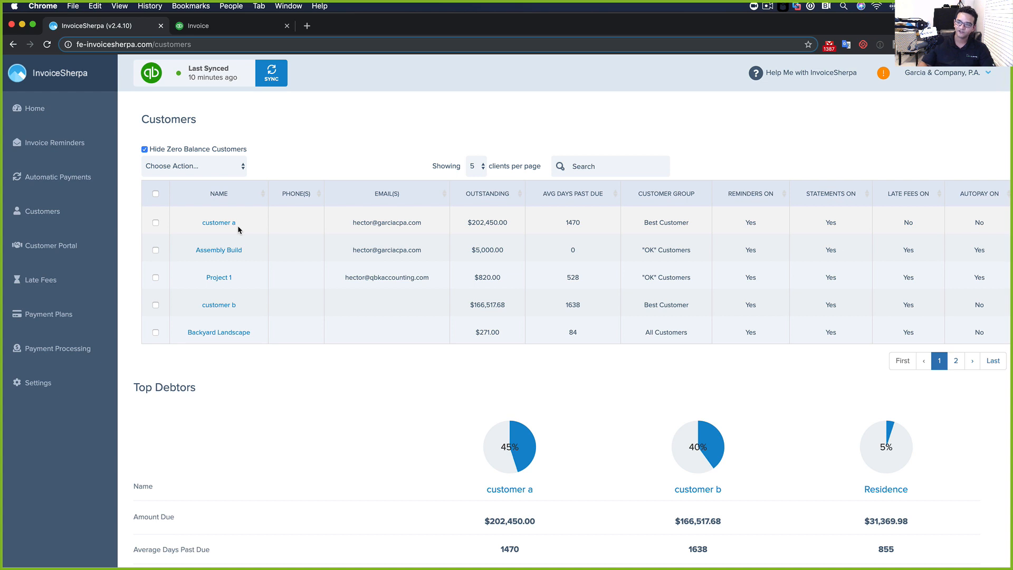
Open customer b's details and switch off its reminders and late fees
click(222, 305)
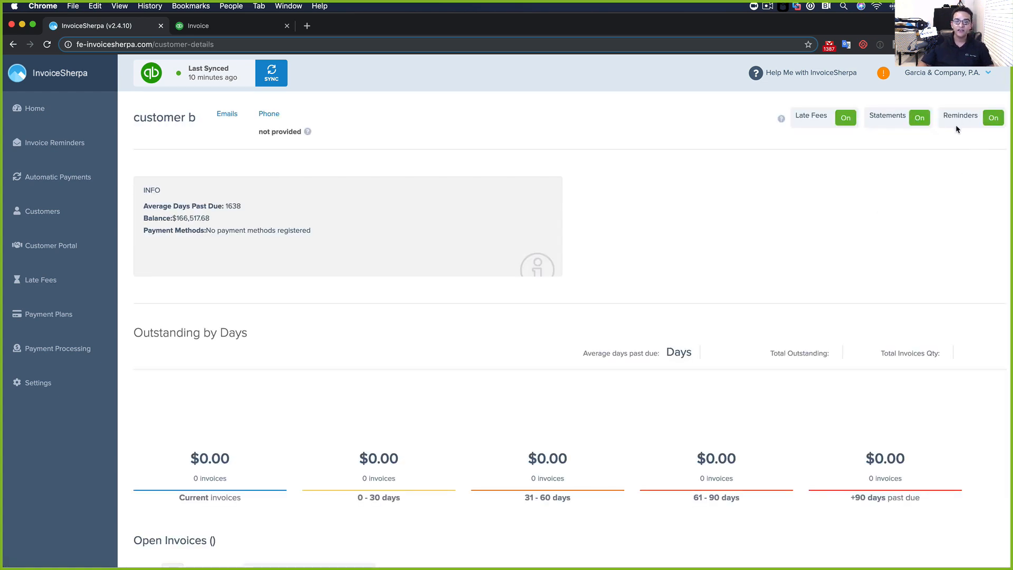
click(993, 122)
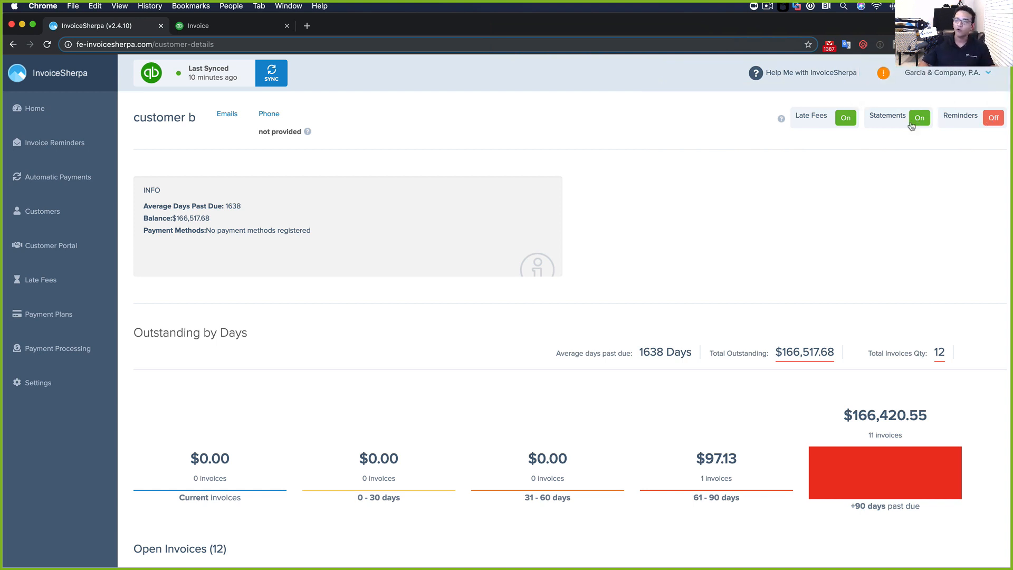
click(844, 122)
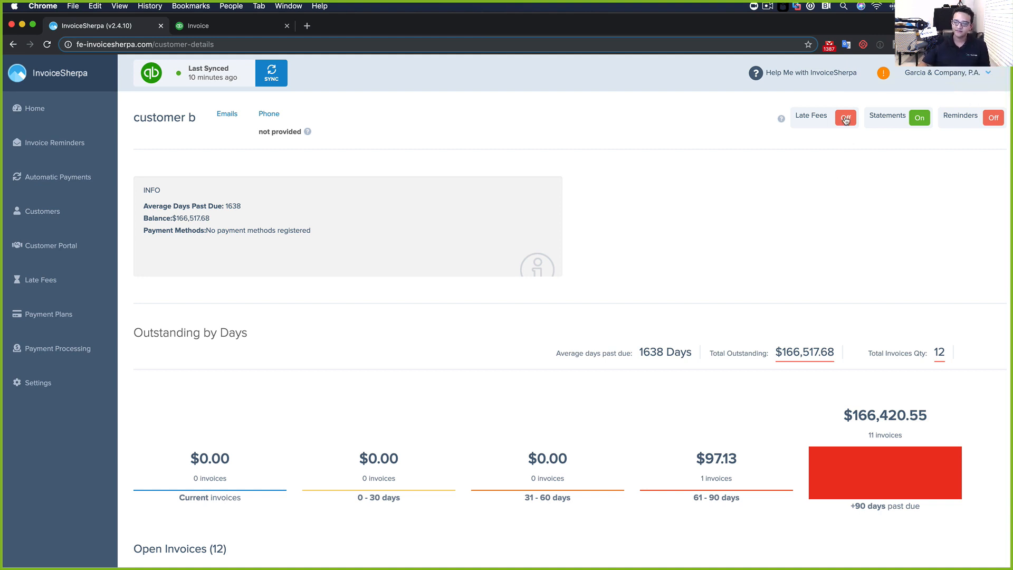
Look through customer b's open invoices and return to the top of the page
scroll(855, 211, down, 5)
scroll(813, 207, up, 5)
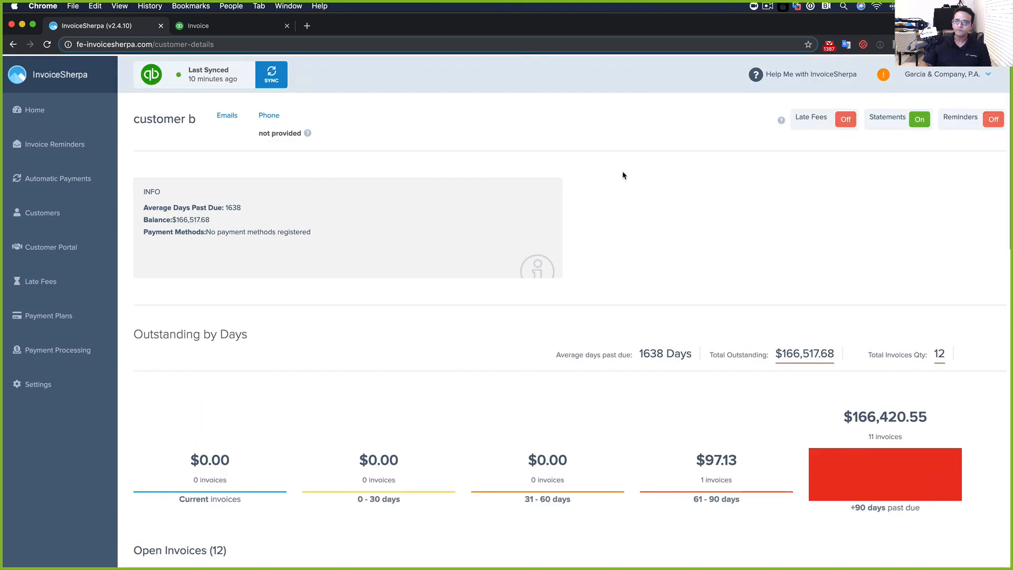
scroll(596, 442, down, 5)
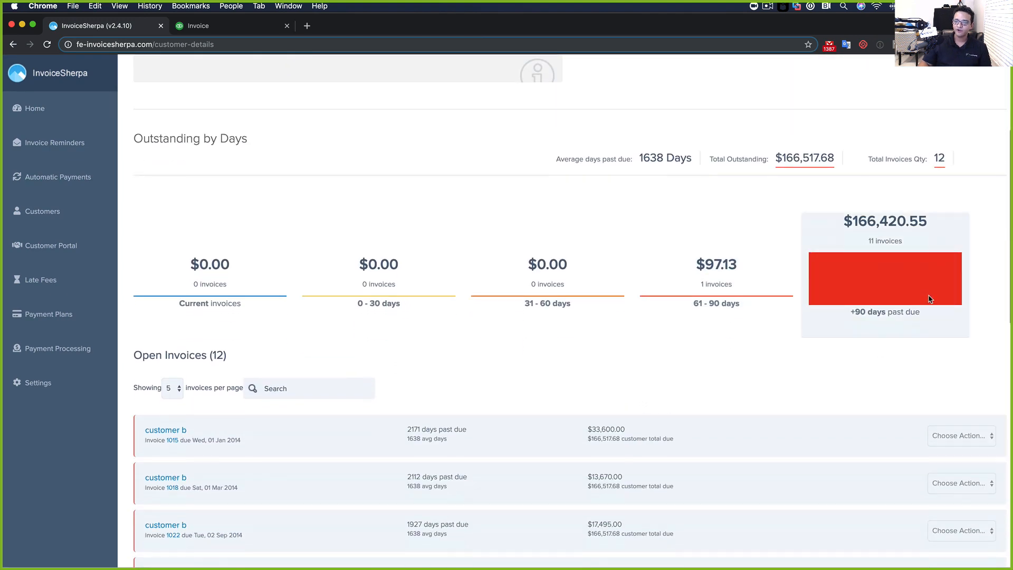
scroll(657, 327, down, 4)
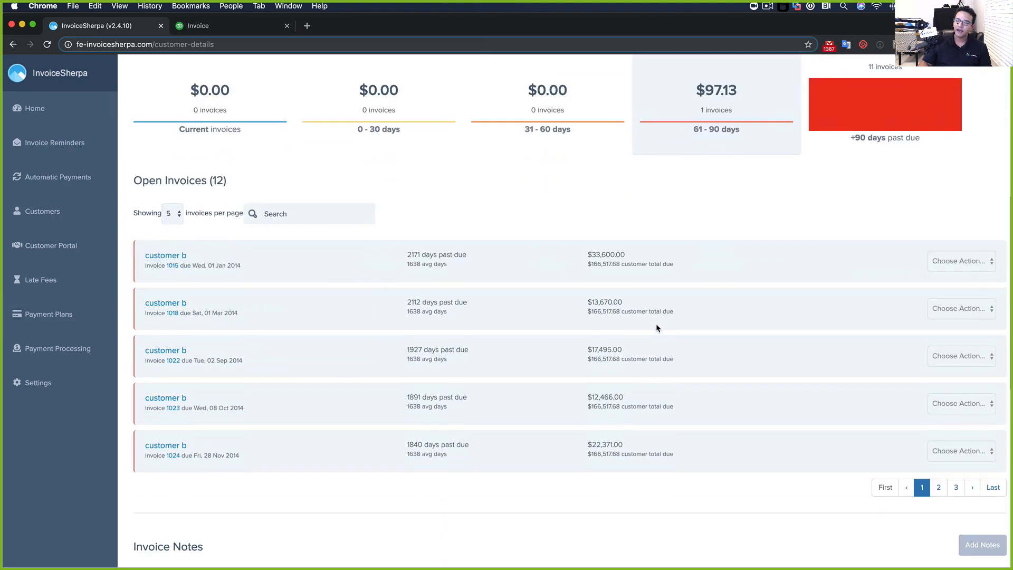
scroll(416, 438, down, 1)
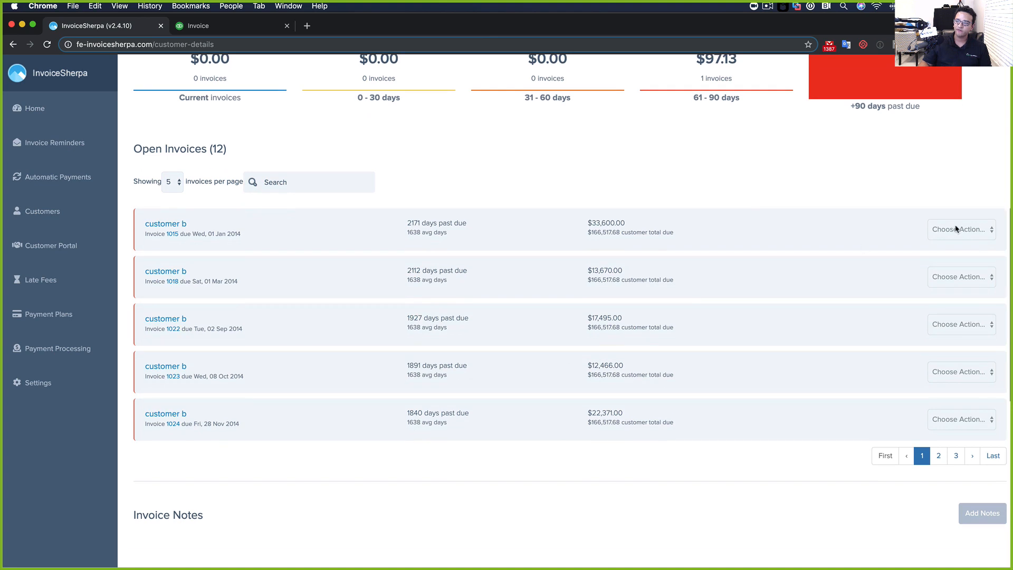
click(942, 229)
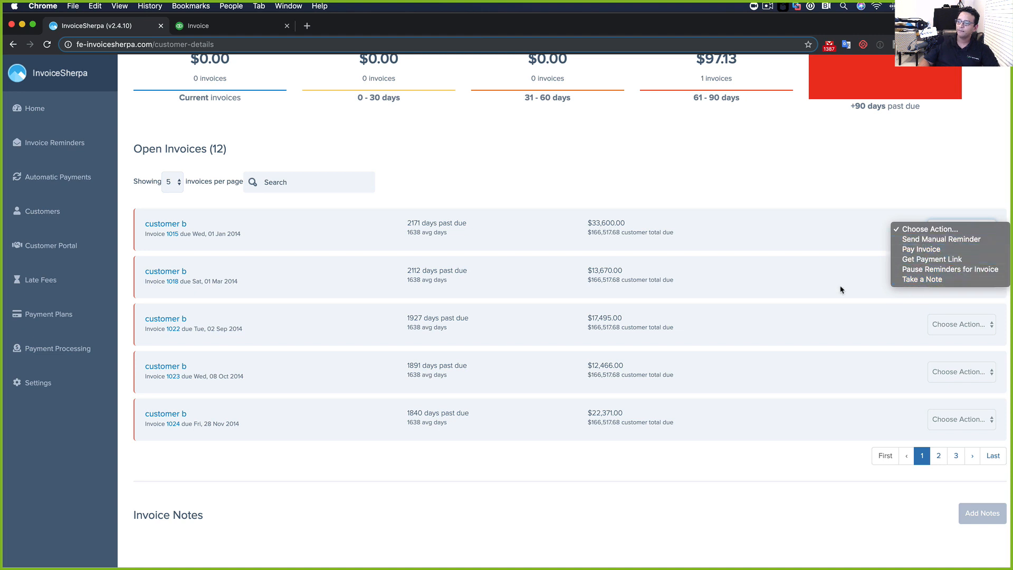
click(637, 223)
scroll(637, 223, down, 5)
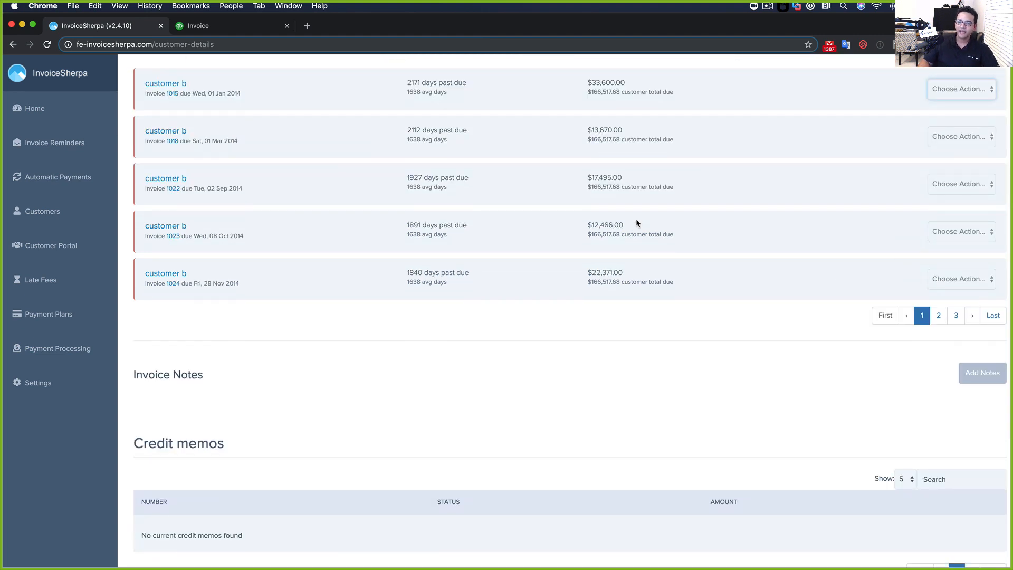
scroll(369, 372, down, 4)
scroll(436, 379, down, 6)
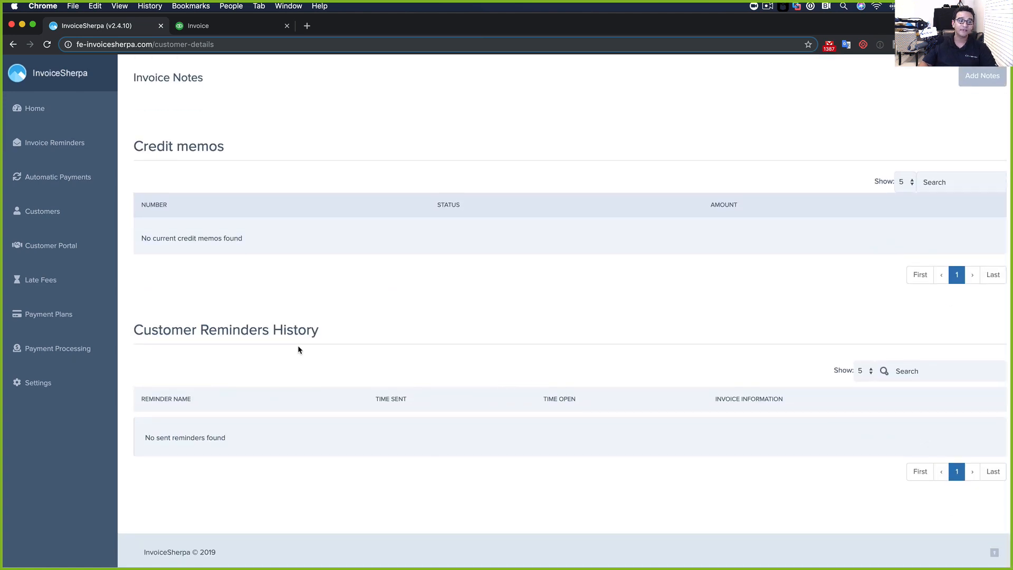
scroll(249, 342, up, 20)
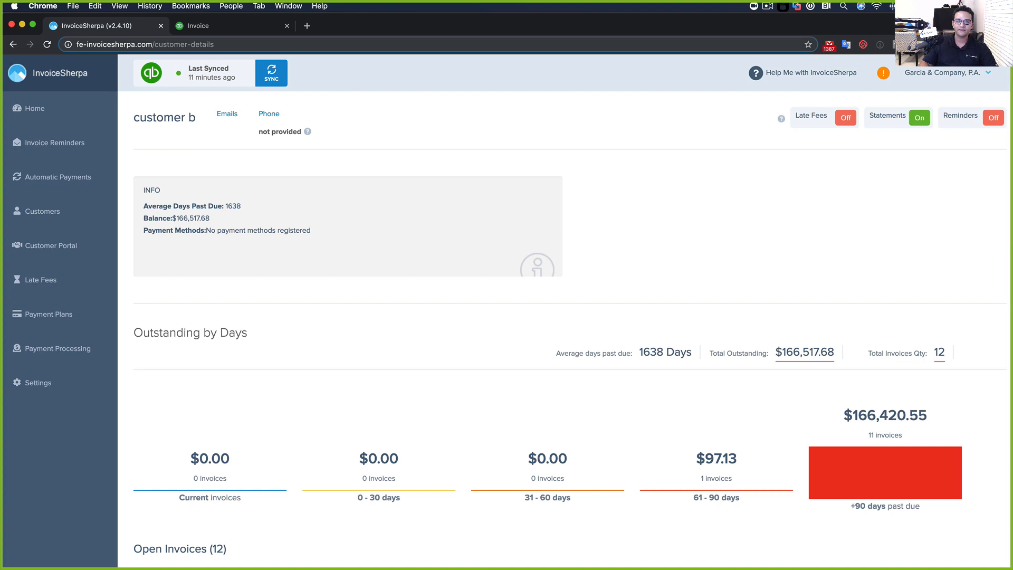
Open customer a's details and highlight the reminder's sent and opened times in its history
click(13, 46)
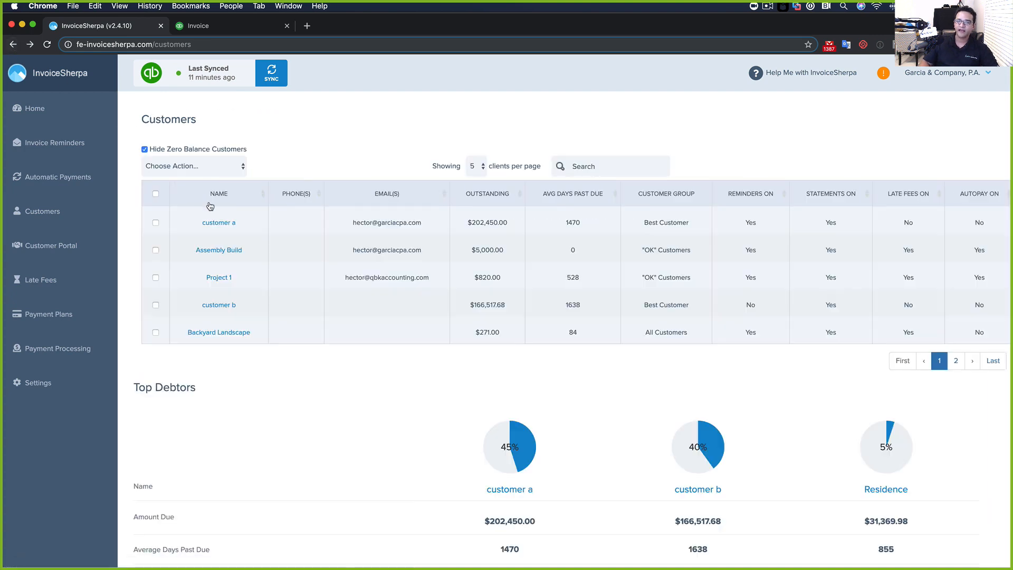
click(219, 223)
scroll(441, 292, down, 3)
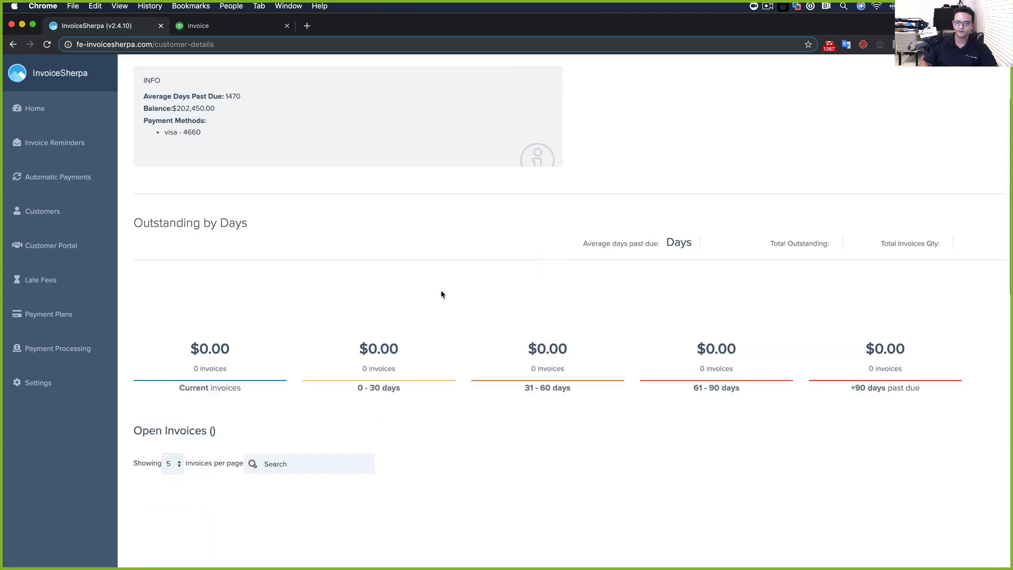
scroll(432, 288, down, 15)
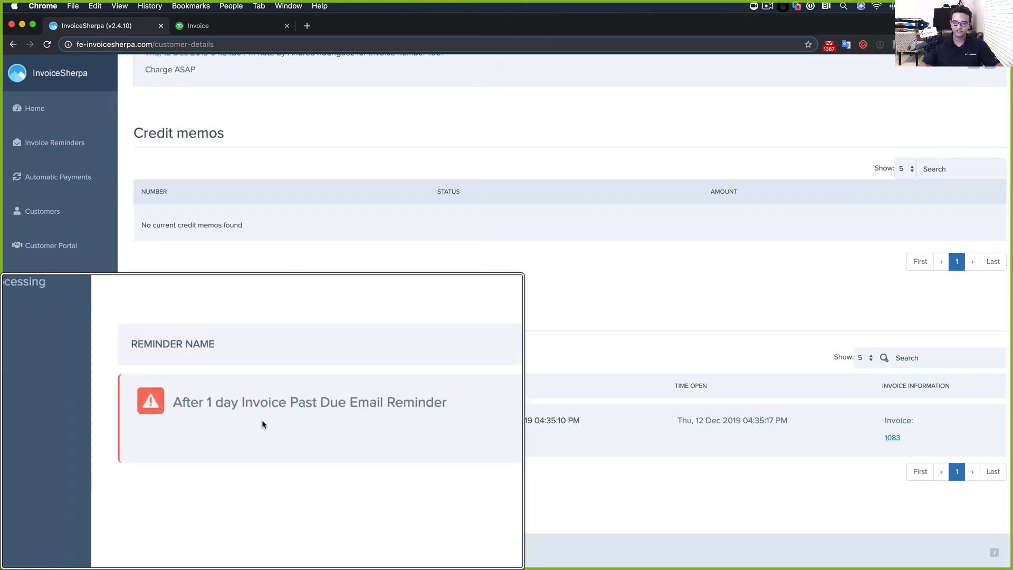
drag(468, 420, 596, 424)
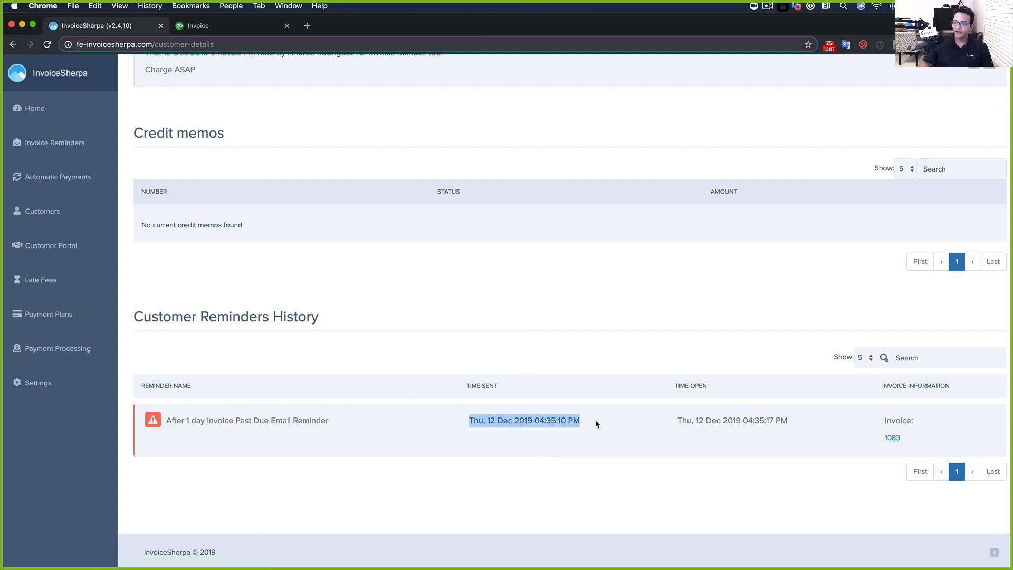
drag(698, 421, 704, 421)
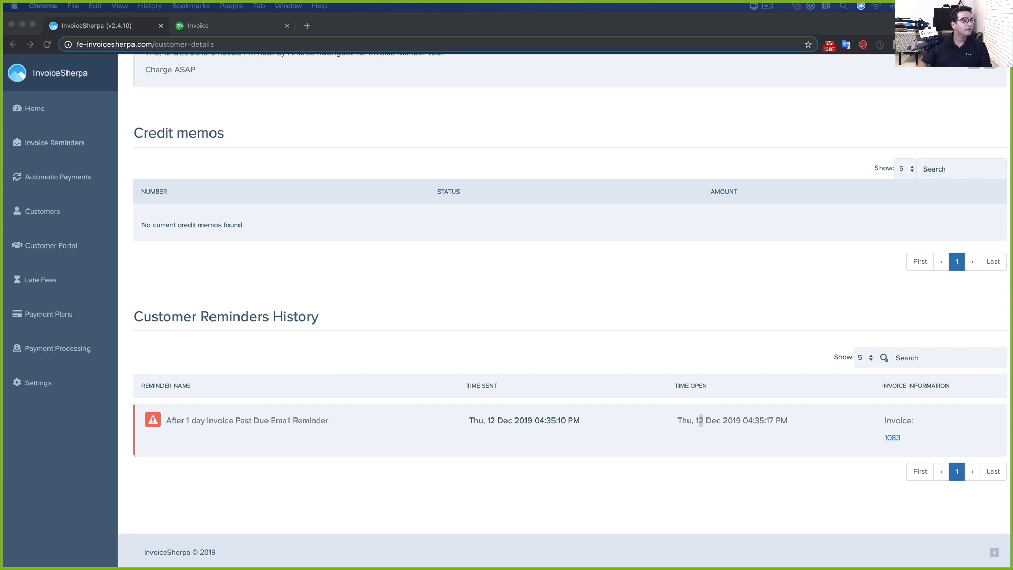
Open Customer Portal management and invite customer a to the portal
click(337, 344)
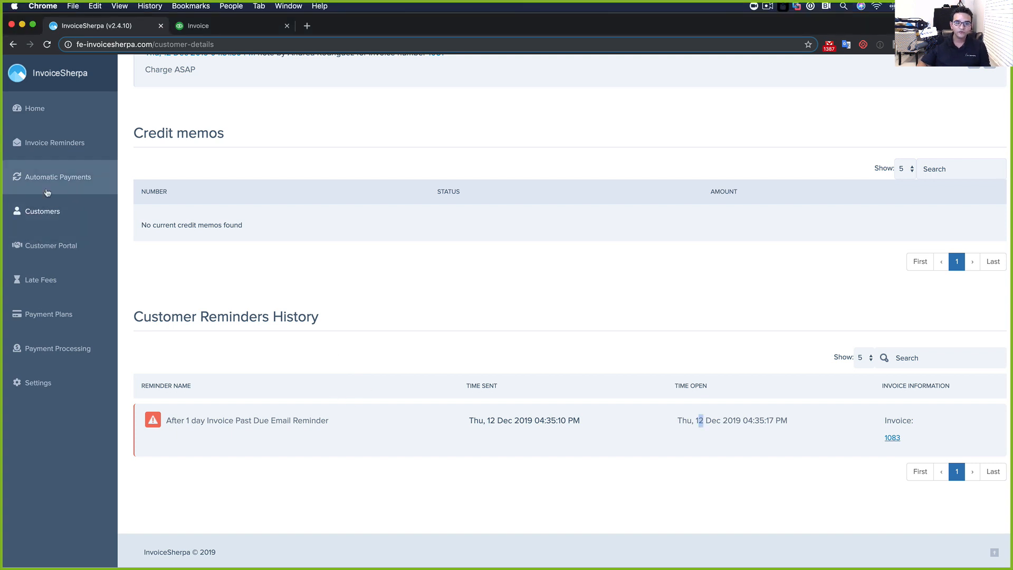
click(39, 254)
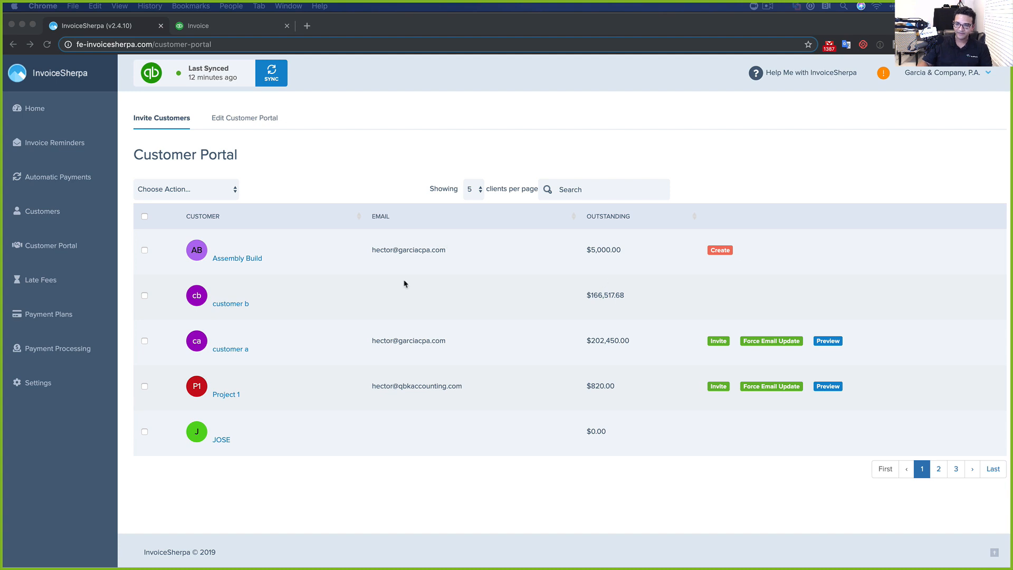
click(333, 303)
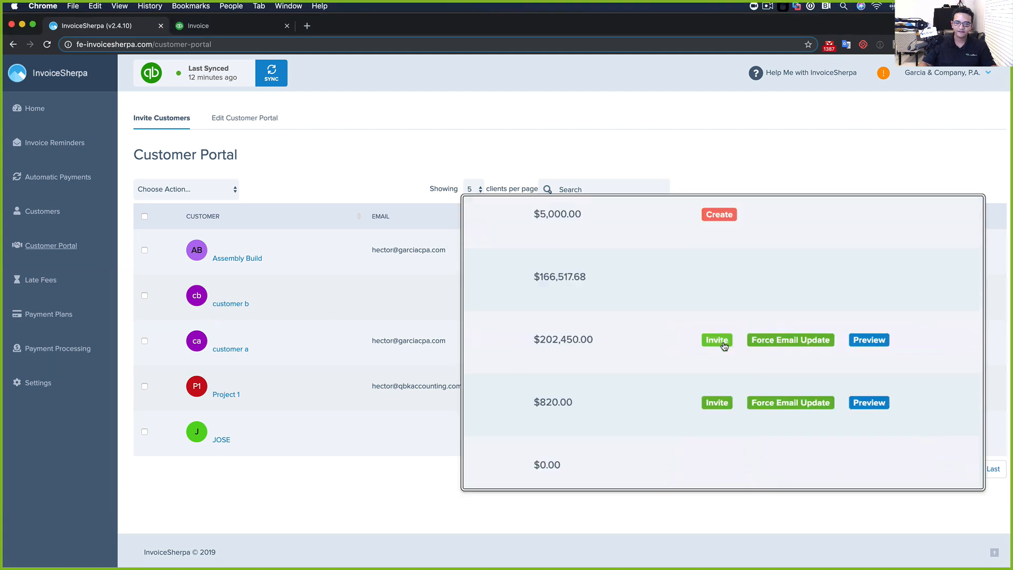
click(721, 343)
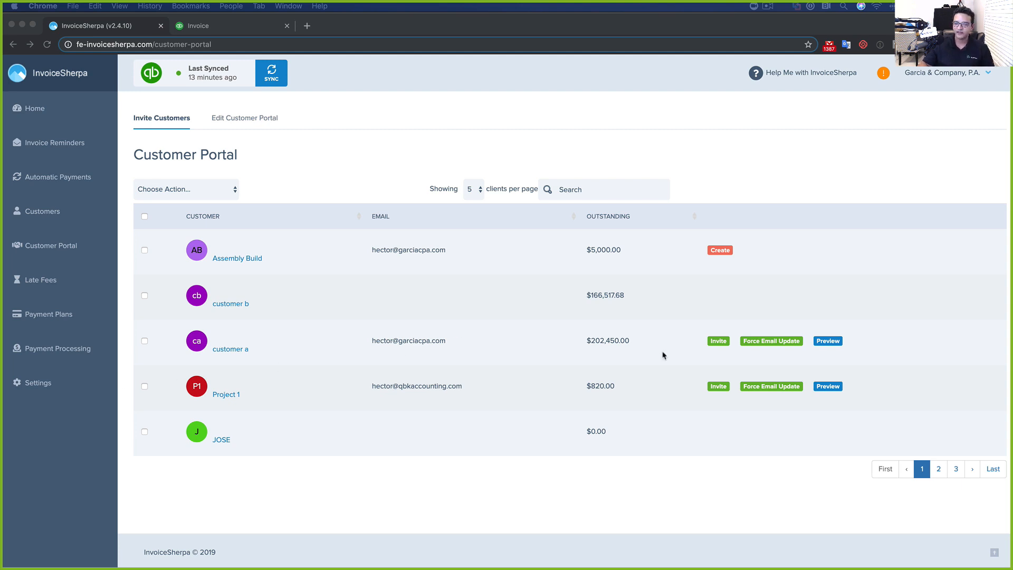
Preview Project 1's customer portal home page
click(833, 388)
click(833, 389)
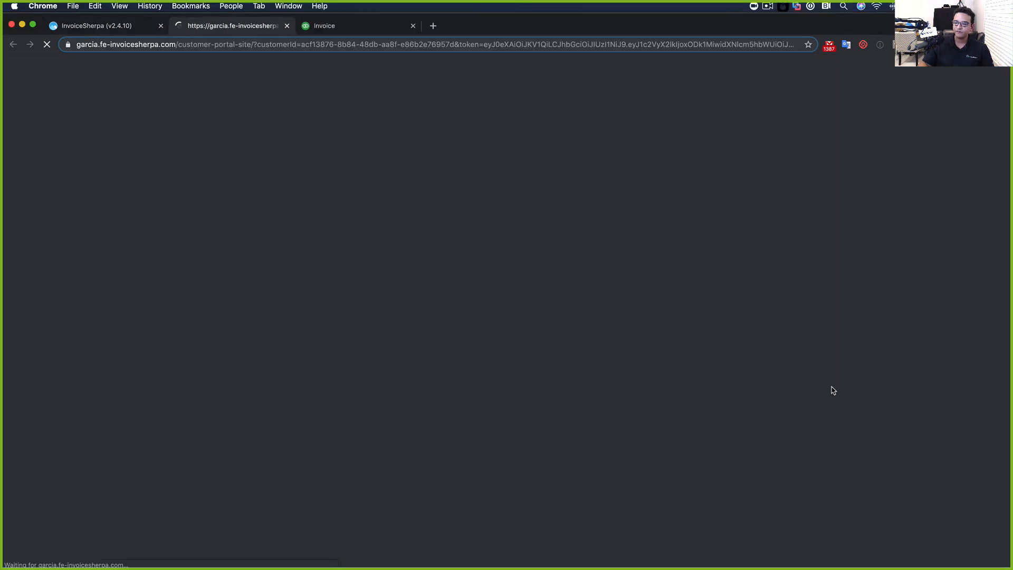
scroll(625, 339, down, 5)
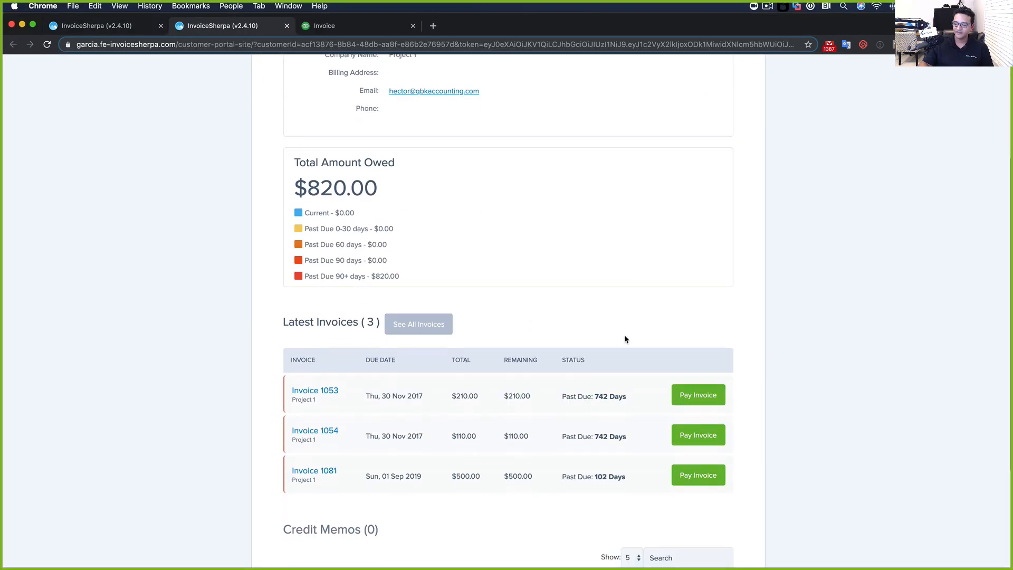
scroll(625, 340, up, 5)
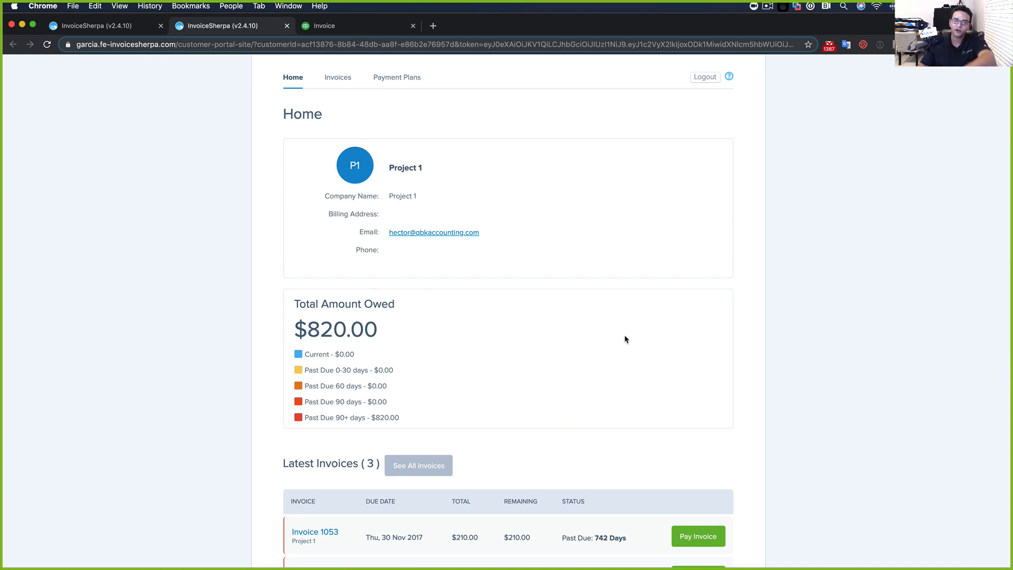
scroll(625, 340, up, 1)
Return to the QuickBooks invoice tab and open a new incognito window
click(347, 27)
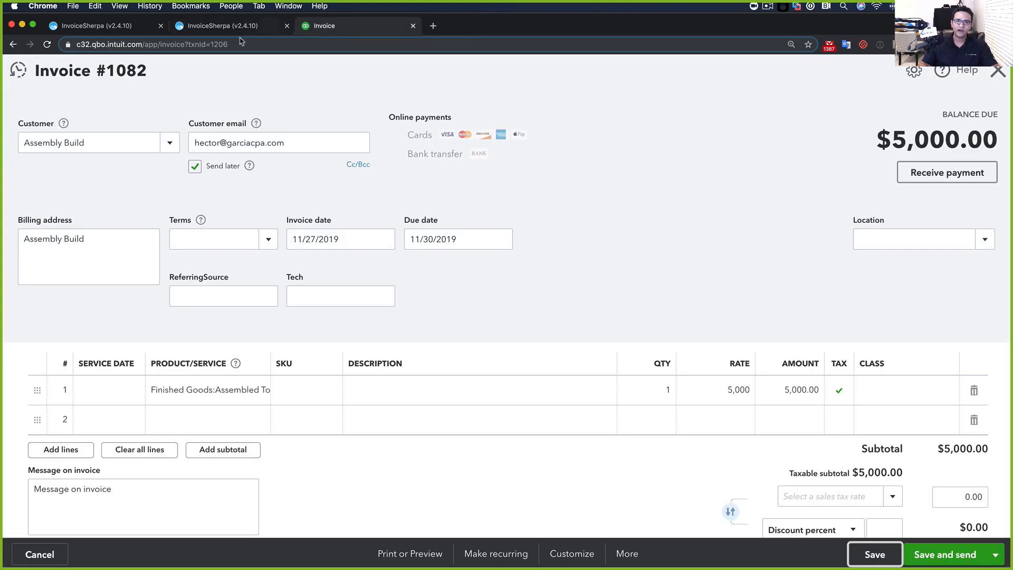
click(74, 6)
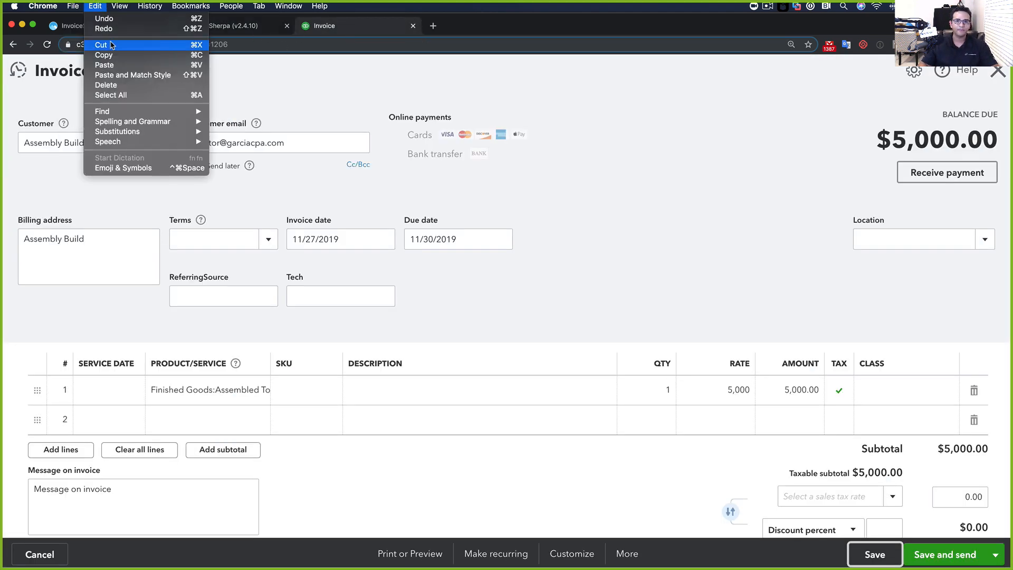
click(89, 37)
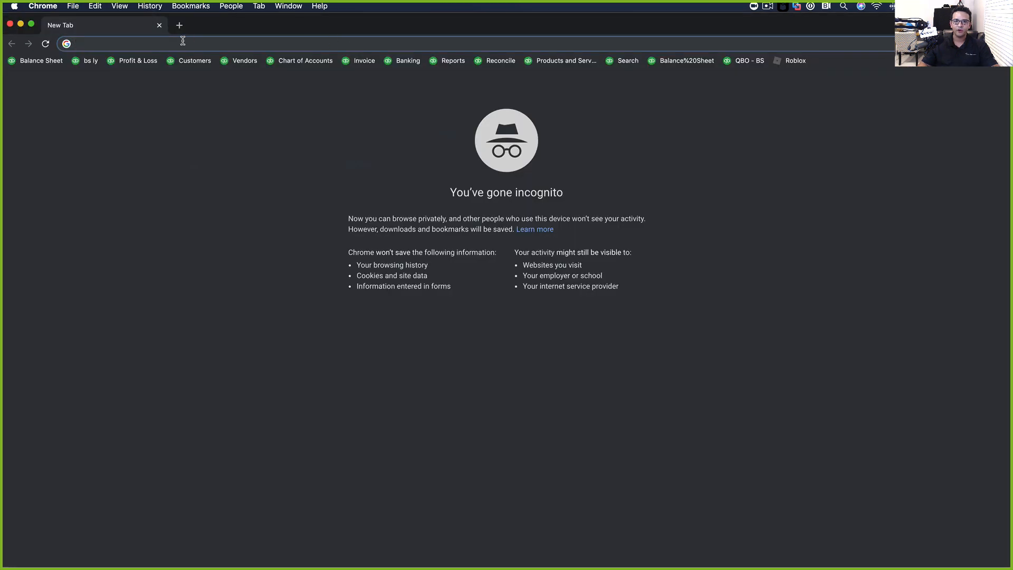
Load the firm's /pay web address to reach the Customer Portal login page
text(hector)
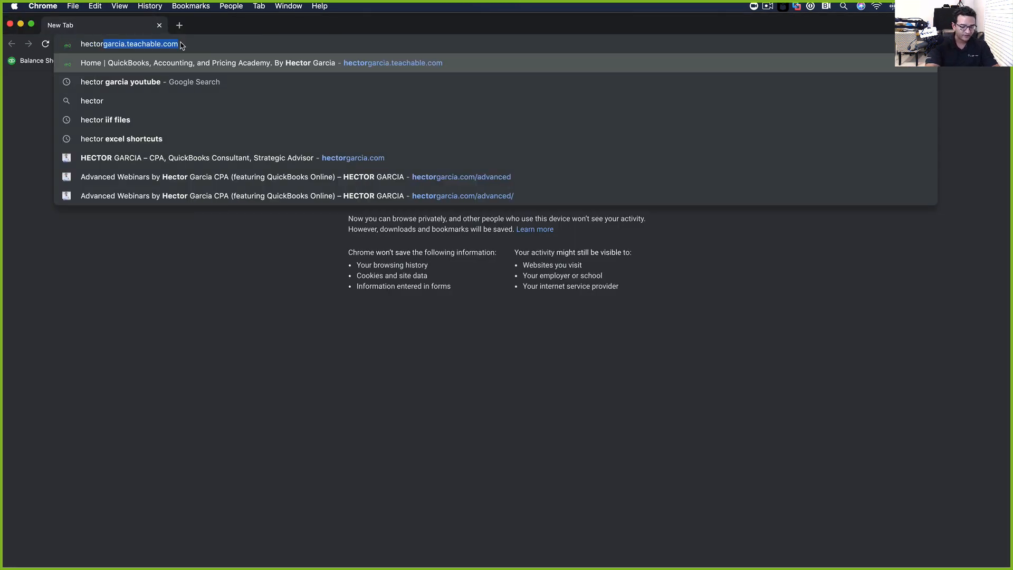
text(gar)
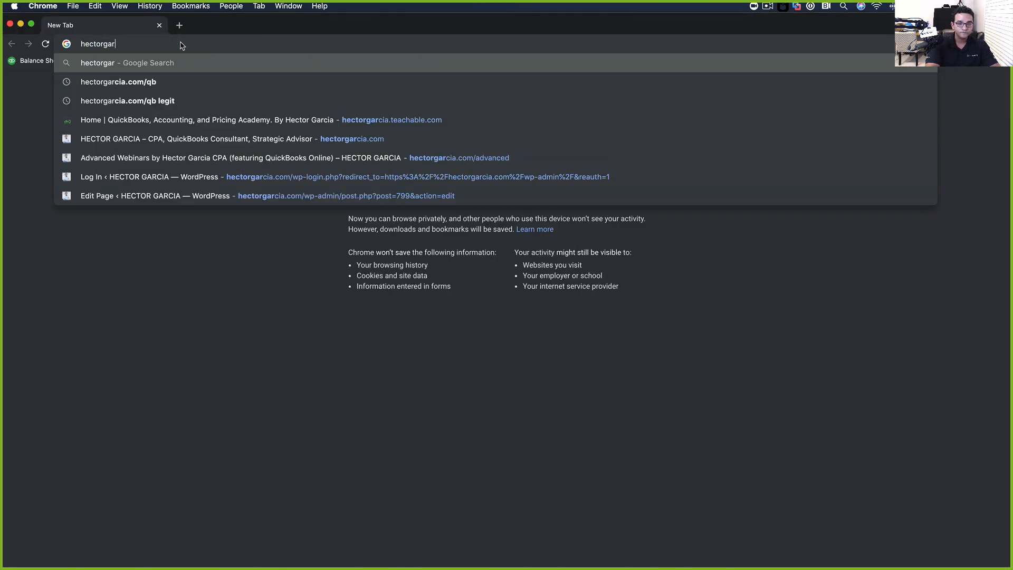
text(cia.com)
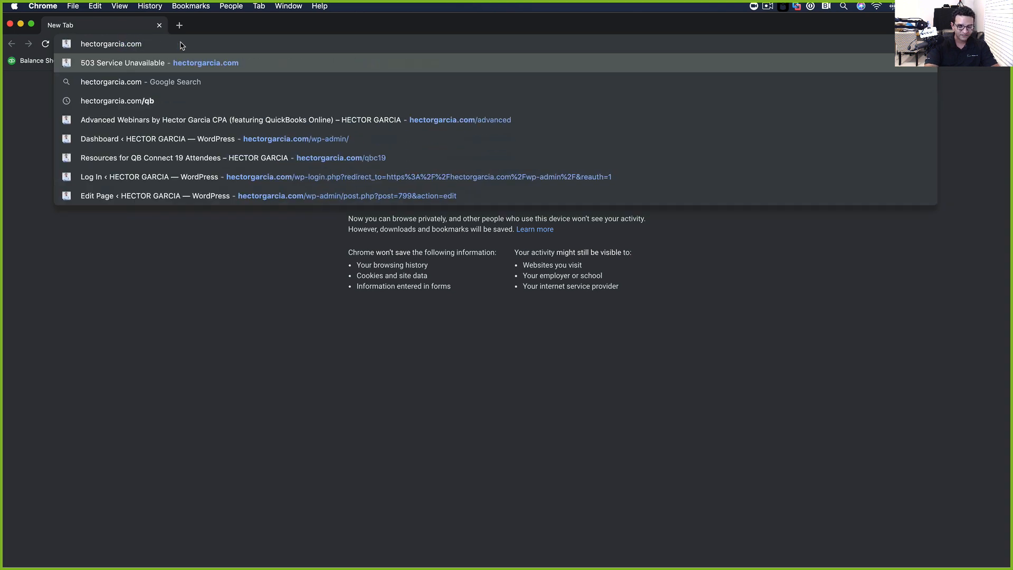
text(/pay)
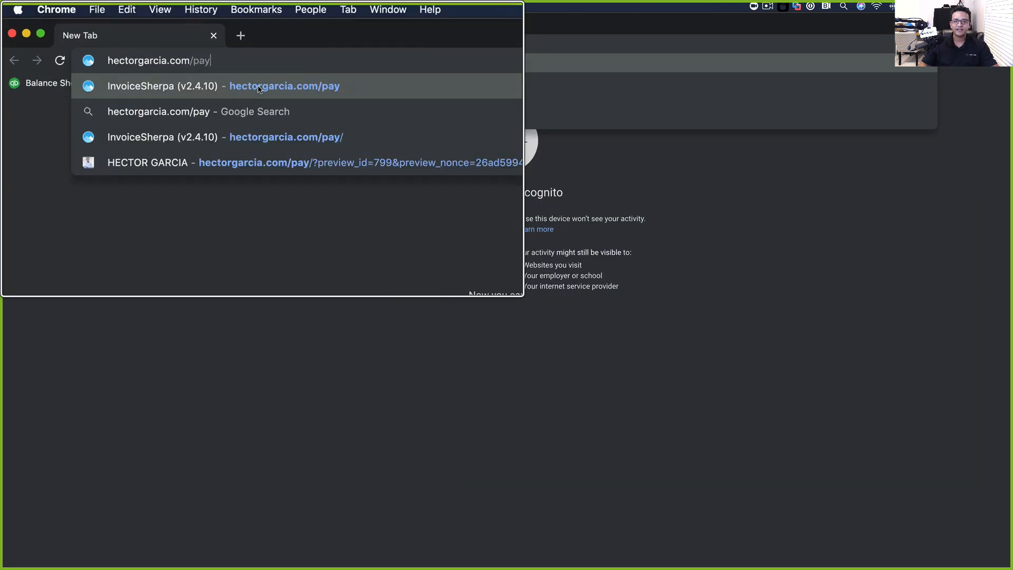
scroll(250, 85, up, 5)
scroll(250, 86, down, 10)
drag(165, 44, 57, 37)
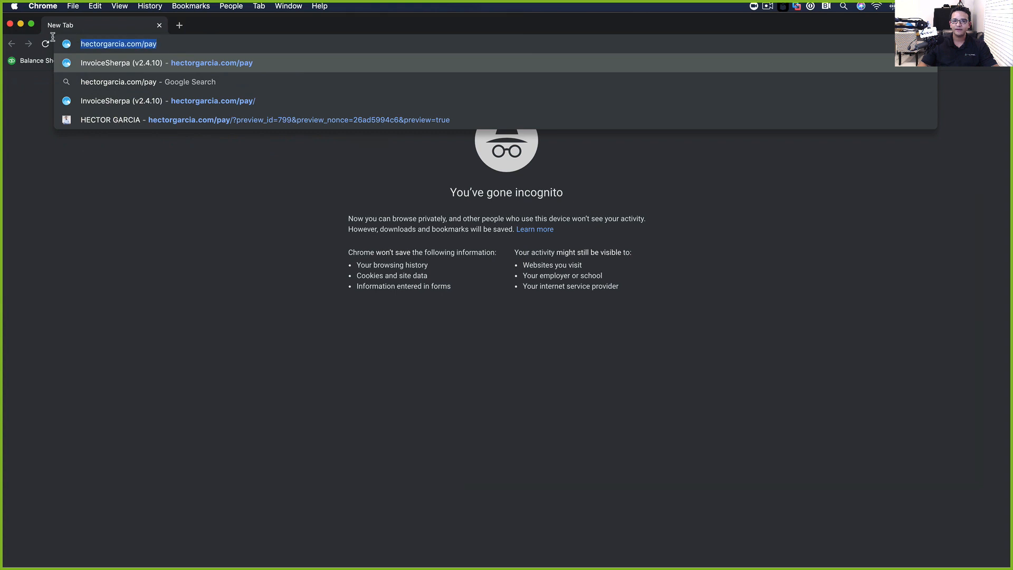
key(Return)
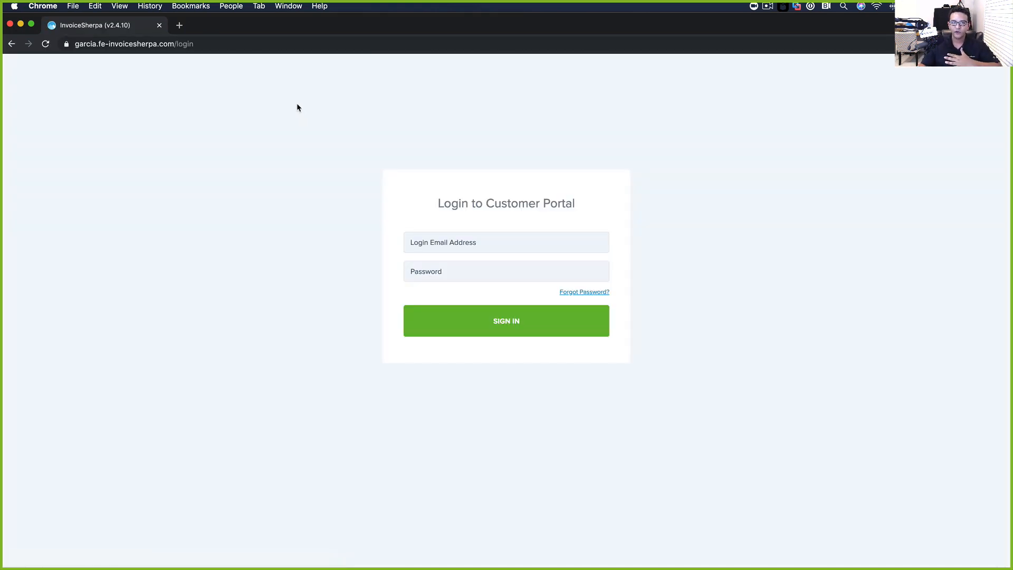
Sign in to the customer portal as customer a with the saved login email and password
click(474, 245)
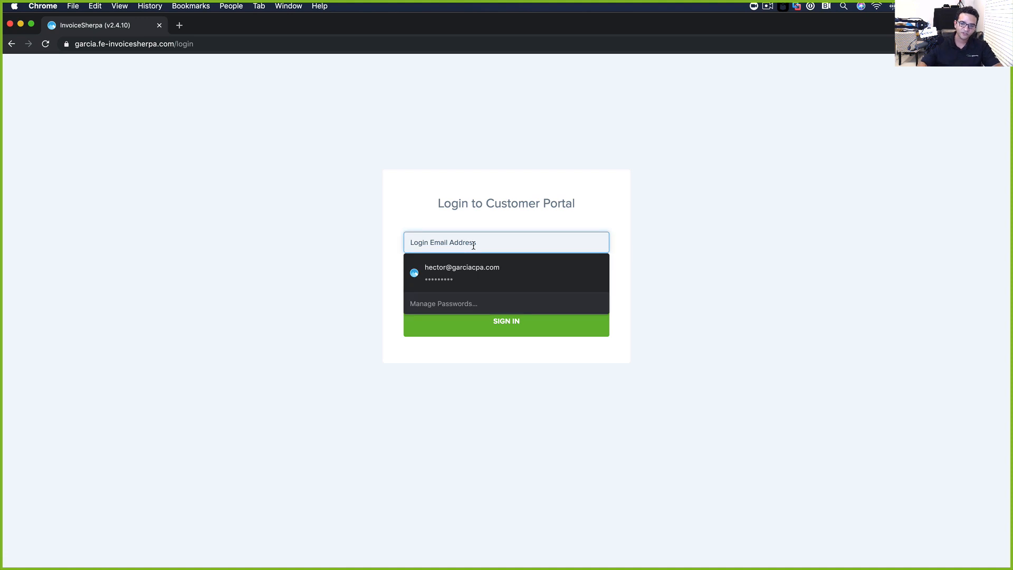
click(466, 273)
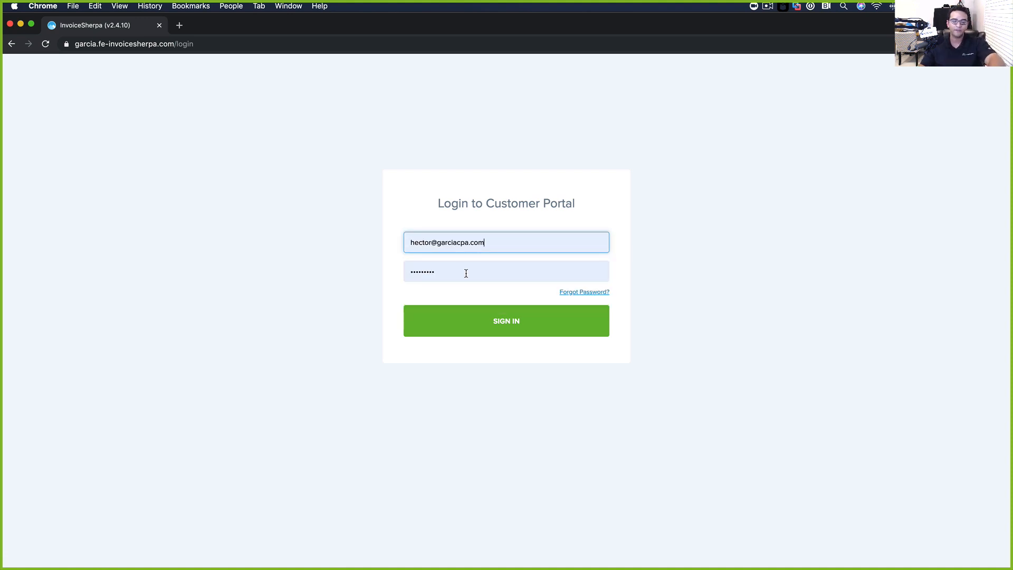
click(502, 323)
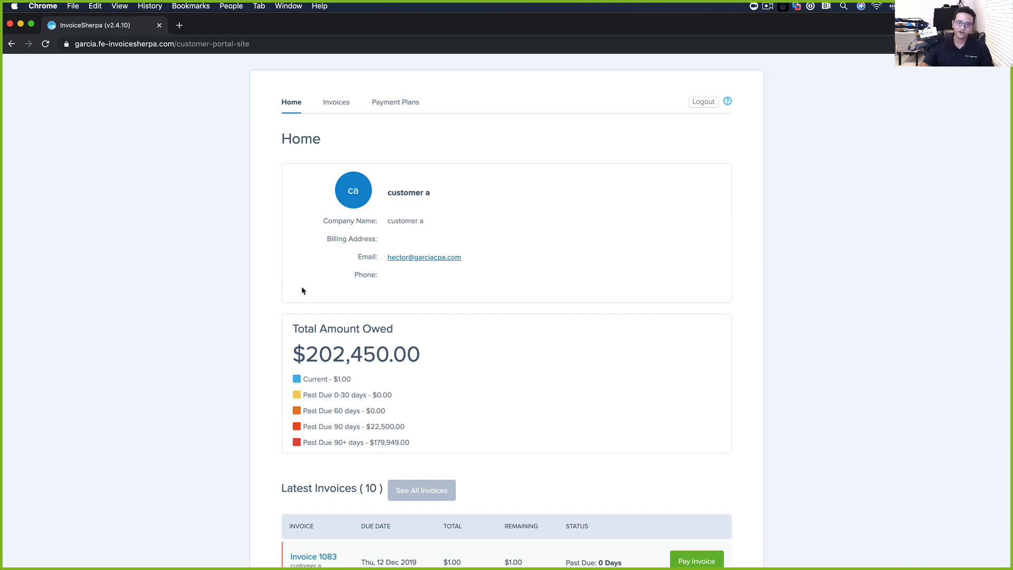
Review the Home dashboard, then list all 10 unpaid invoices totalling $202,450.00
scroll(464, 332, down, 5)
scroll(568, 324, down, 10)
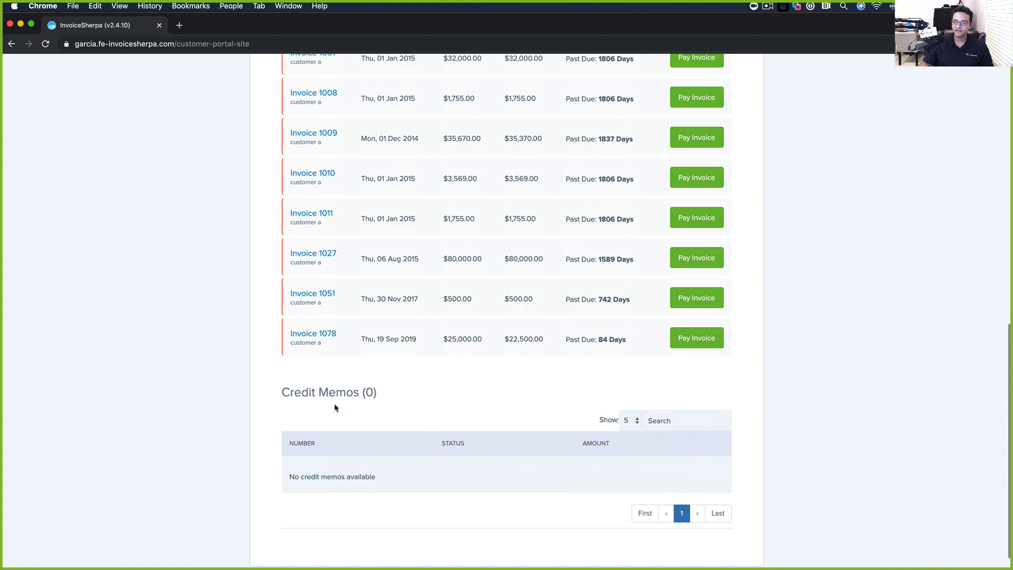
scroll(334, 408, up, 15)
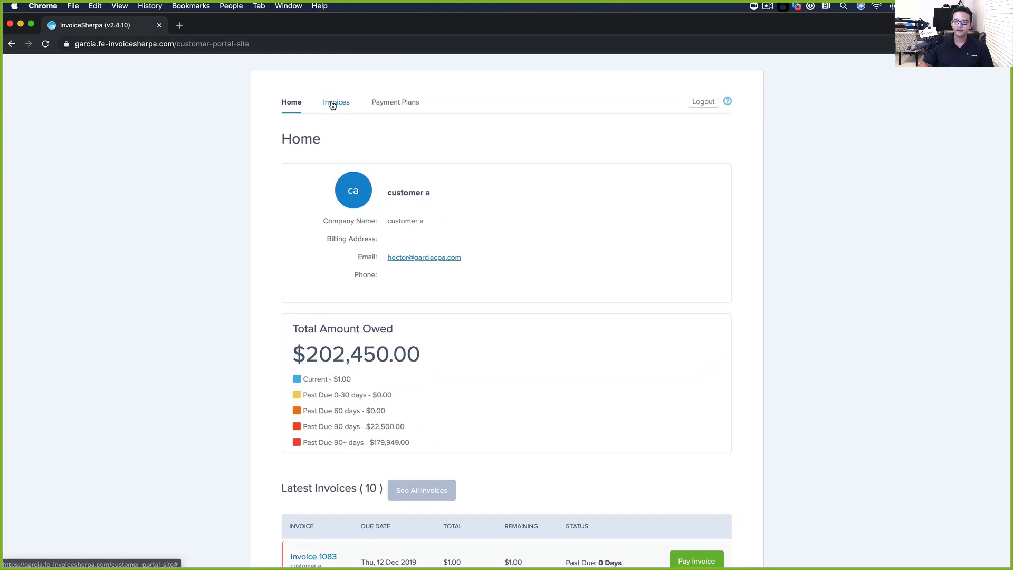
click(332, 104)
scroll(185, 233, down, 3)
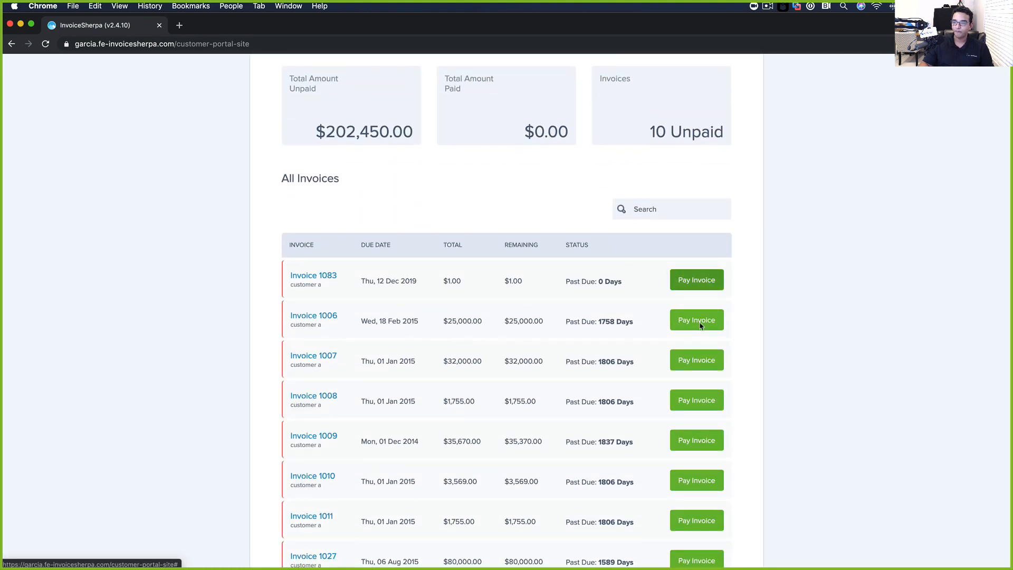
scroll(436, 382, down, 3)
scroll(420, 338, up, 4)
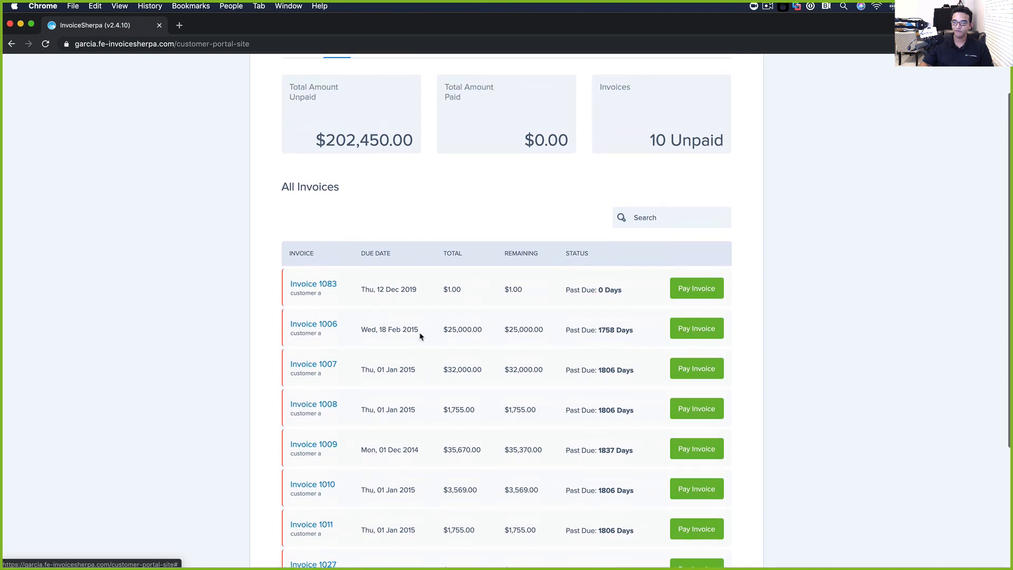
click(693, 288)
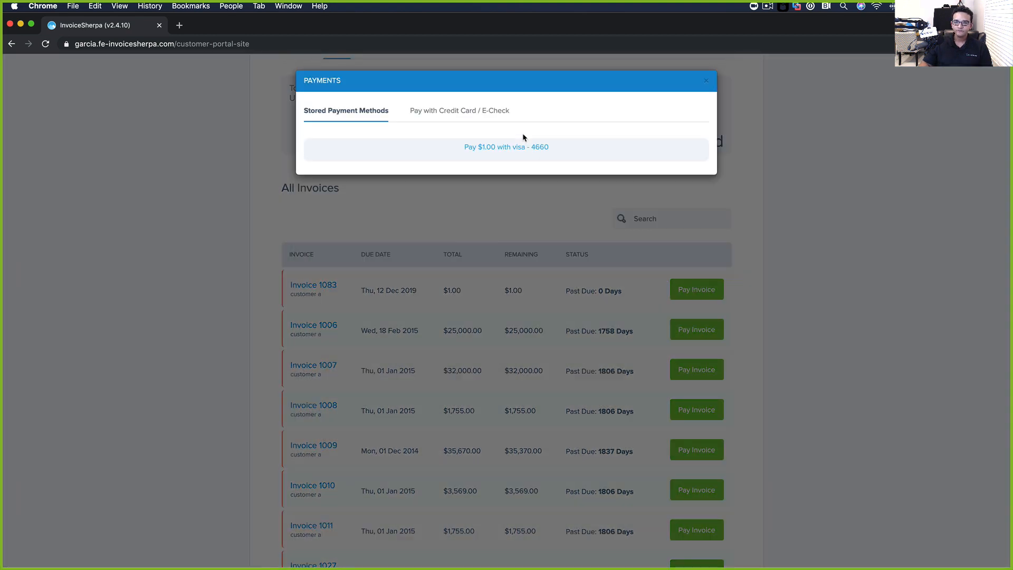
Look through the new card and bank account payment forms without entering any details
click(447, 113)
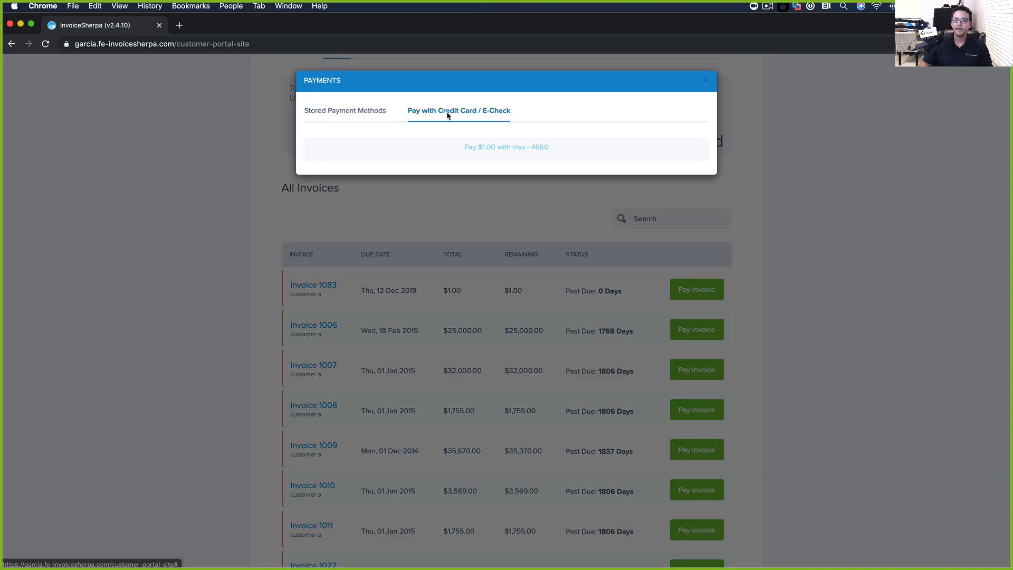
scroll(472, 351, down, 2)
scroll(473, 340, up, 2)
click(345, 113)
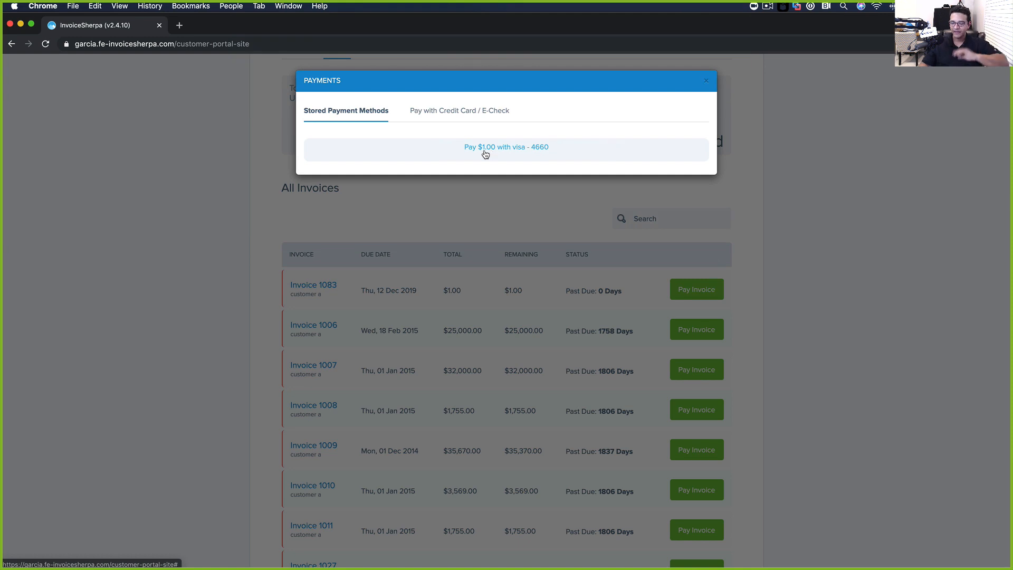
click(467, 116)
scroll(475, 174, down, 2)
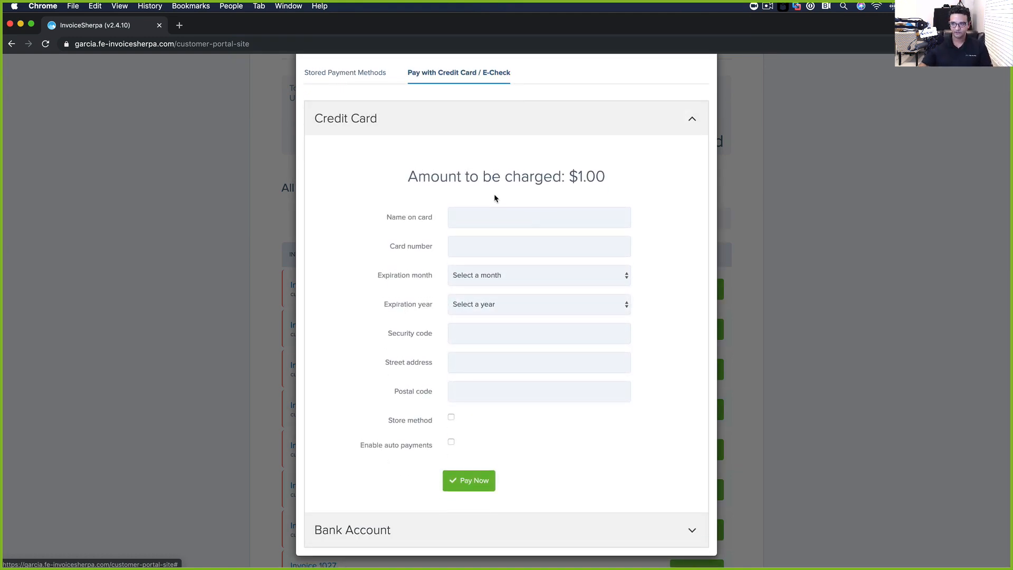
click(473, 218)
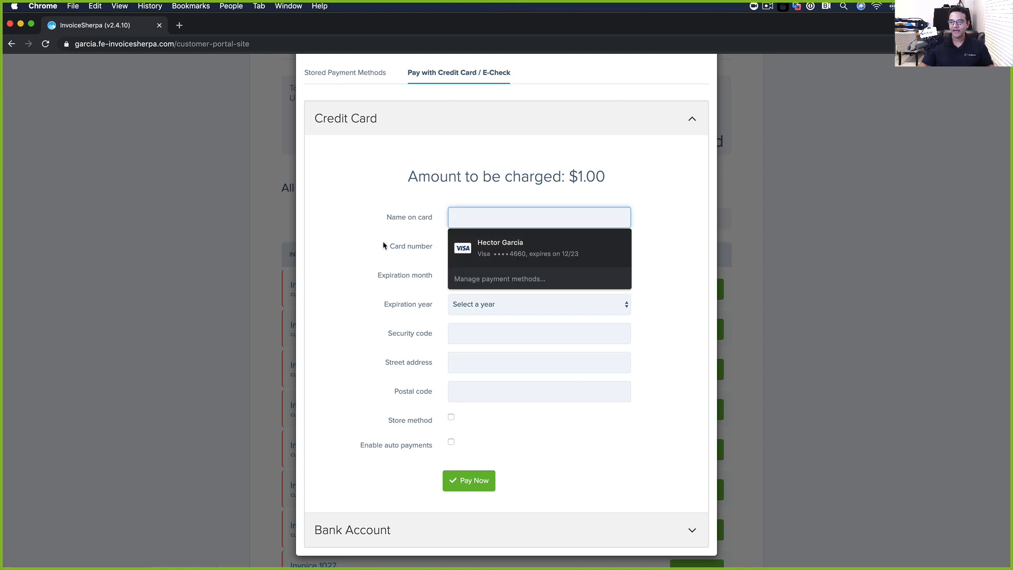
key(Escape)
click(357, 251)
scroll(505, 423, up, 1)
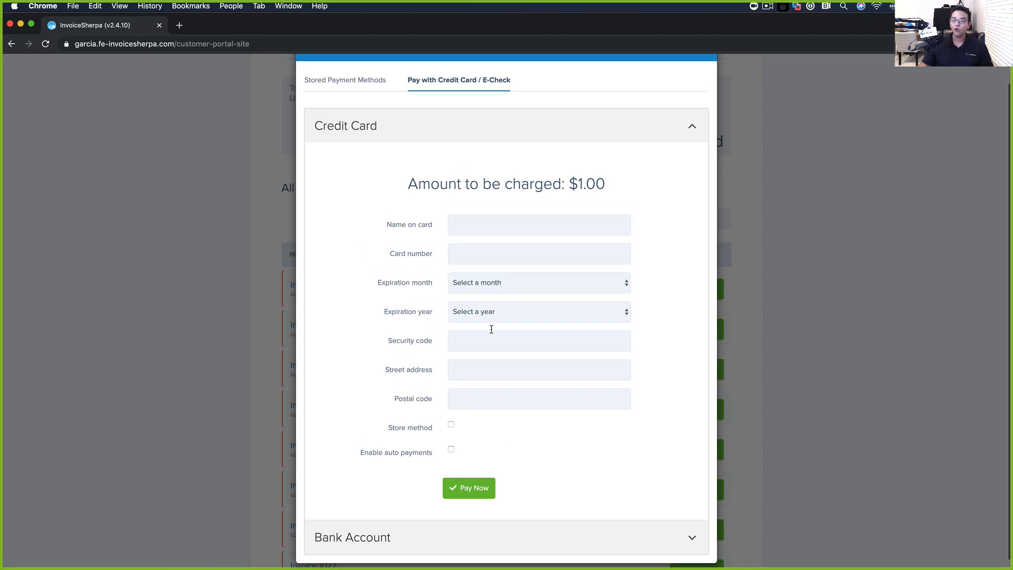
click(432, 544)
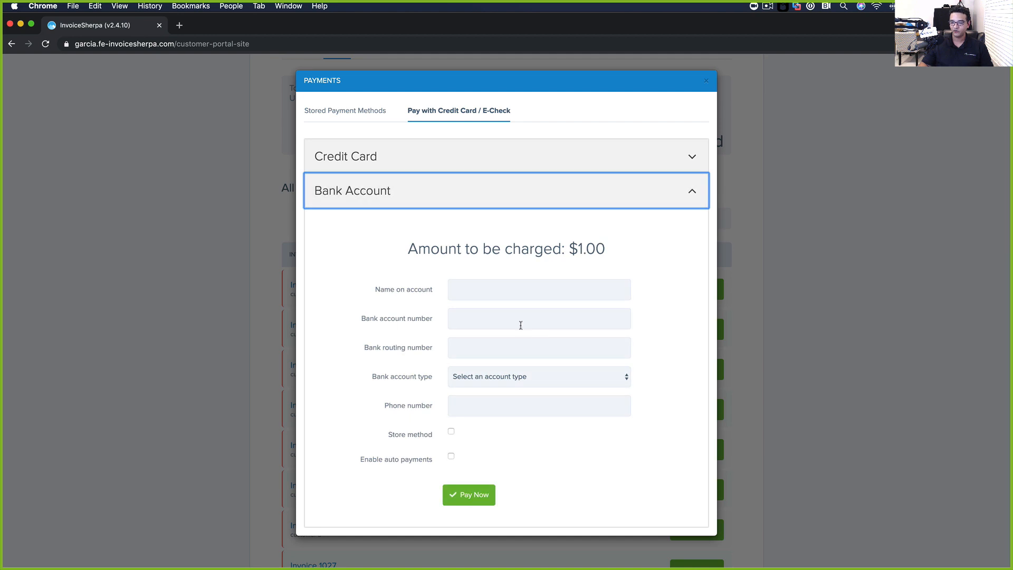
click(362, 123)
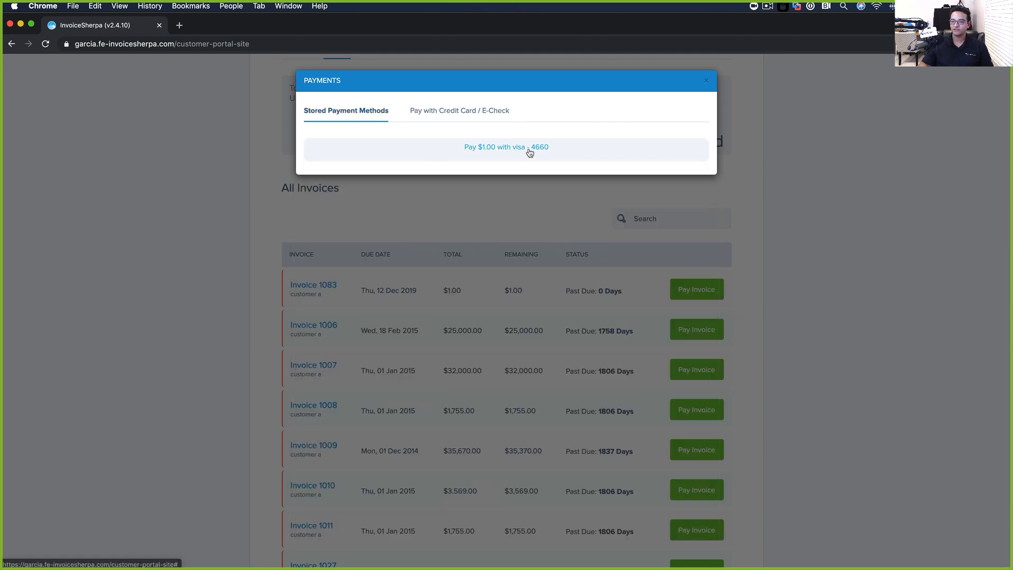
Pay the $1.00 Invoice 1083 with the saved Visa card; it is declined
click(475, 149)
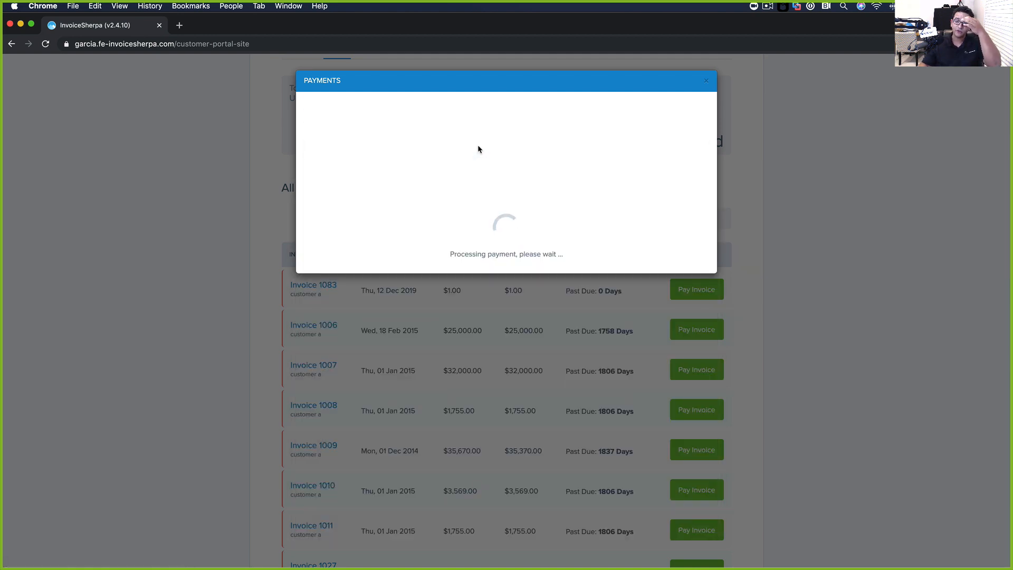
click(873, 121)
scroll(600, 277, up, 1)
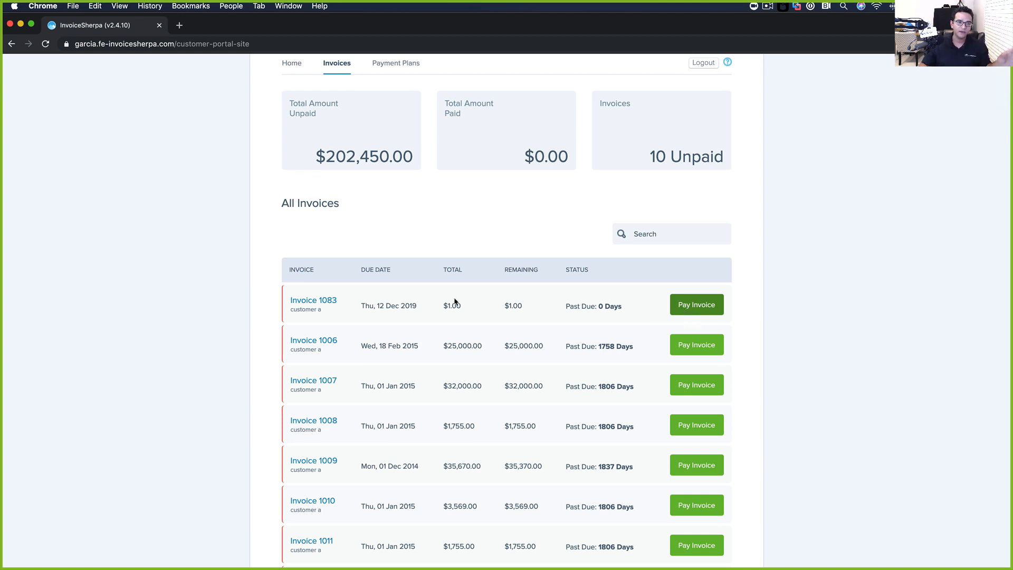
Show the portal's Payment Plans page, which reports no payment plan for this account
scroll(454, 298, up, 1)
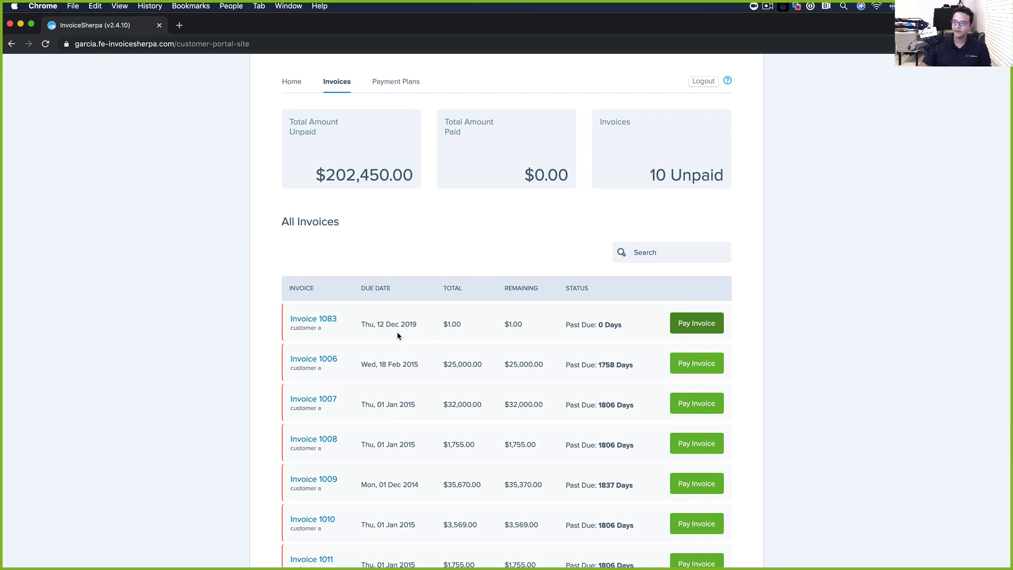
scroll(500, 319, up, 1)
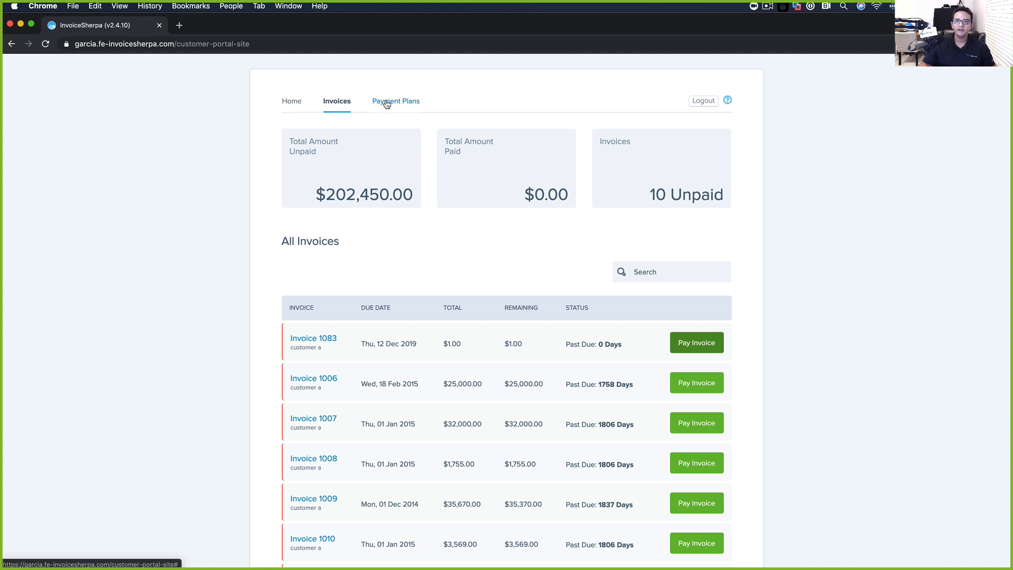
click(387, 104)
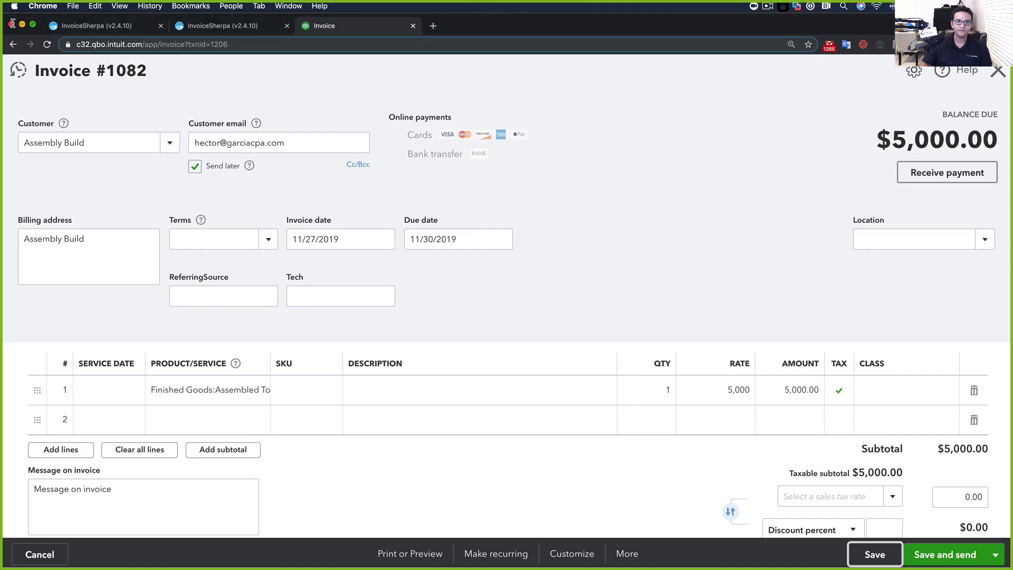
Close the customer portal windows and return to the InvoiceSherpa admin tab
click(10, 23)
click(240, 29)
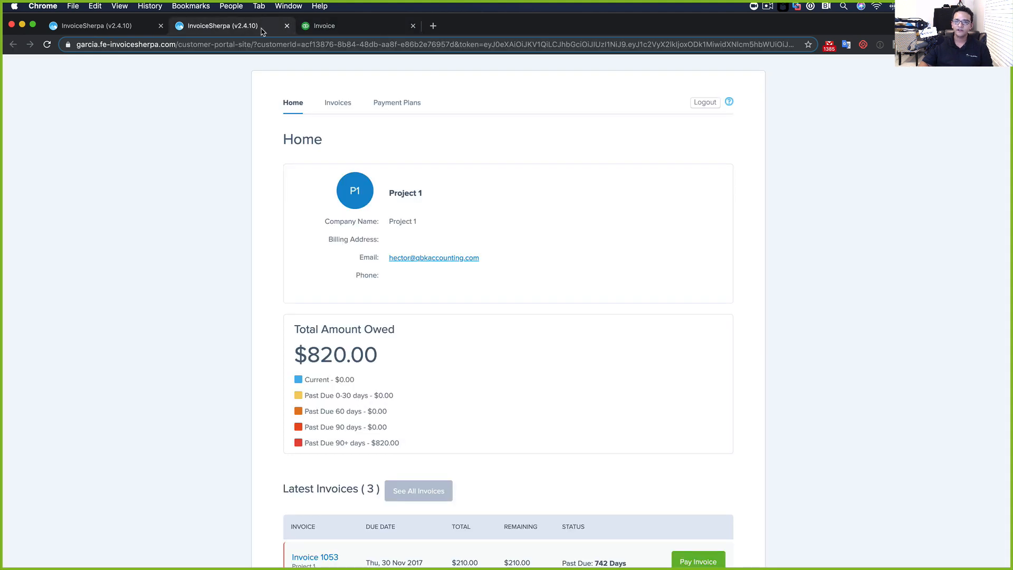
click(287, 25)
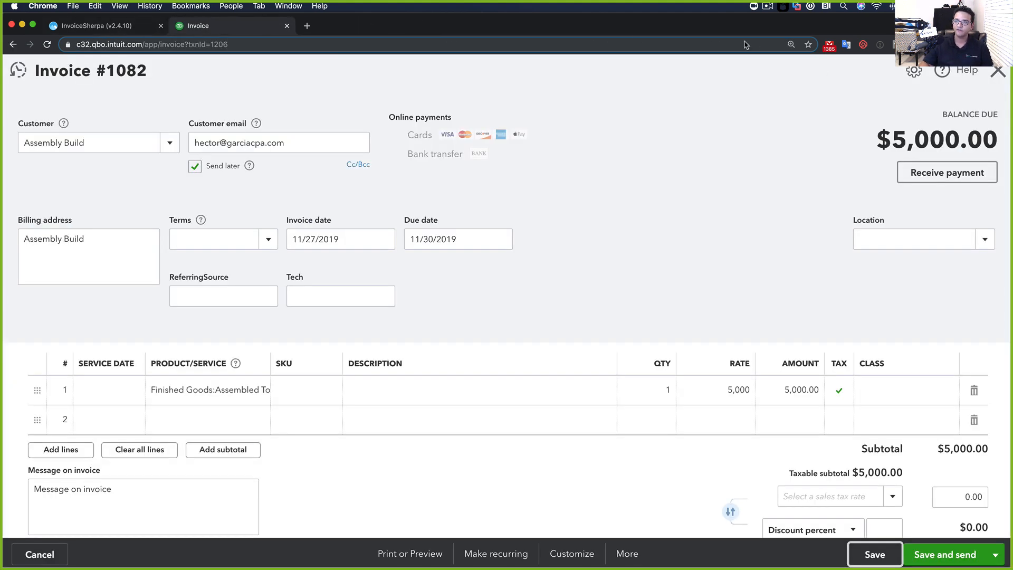
click(137, 26)
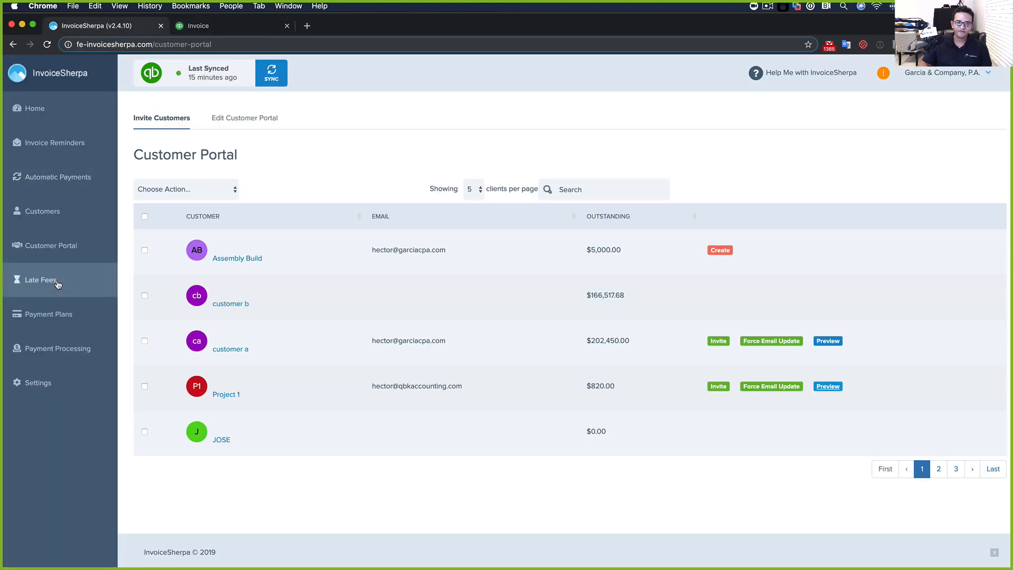
Start a new payment plan for customer b and try saving it without a payment method
click(32, 313)
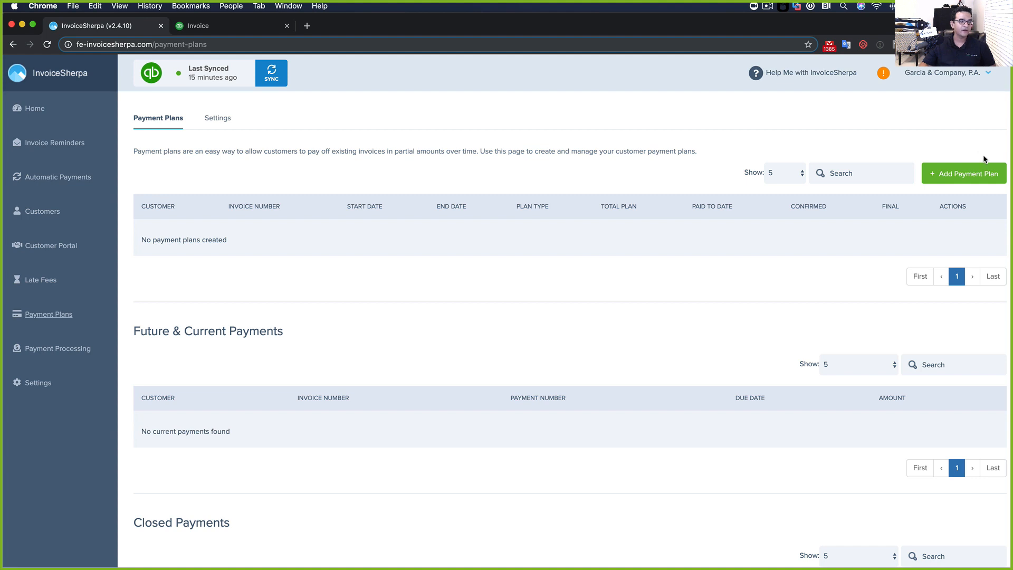
click(974, 174)
click(502, 132)
text(custom)
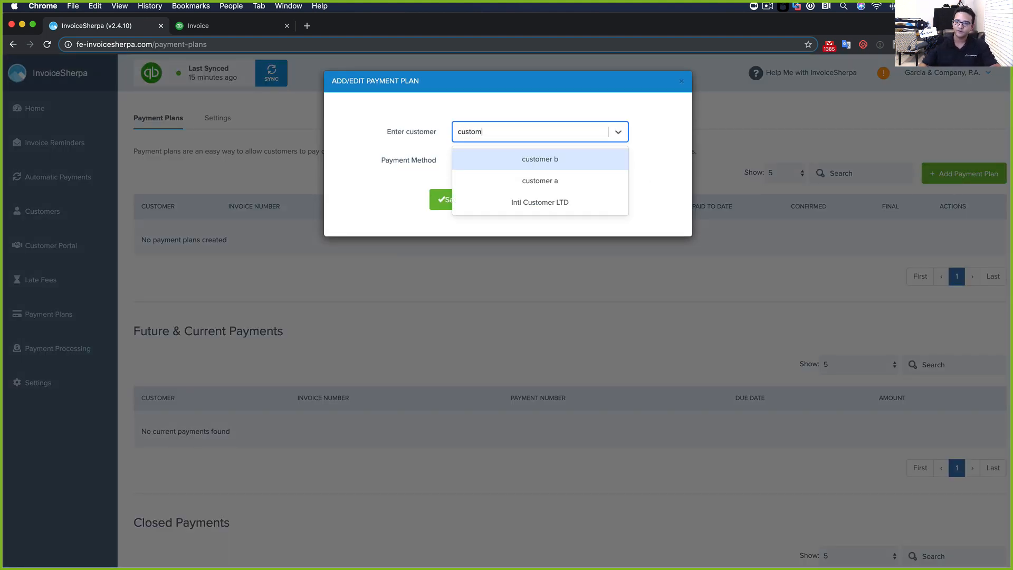
click(544, 178)
click(514, 159)
click(496, 160)
click(475, 201)
Re-select customer b and check its payment methods, finding none available
click(510, 133)
text(customer)
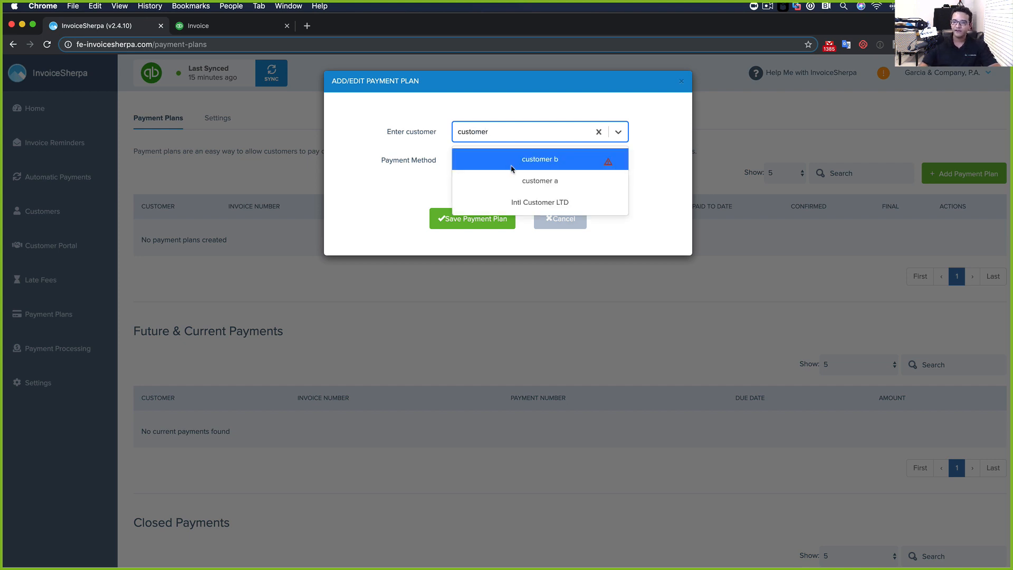
click(533, 161)
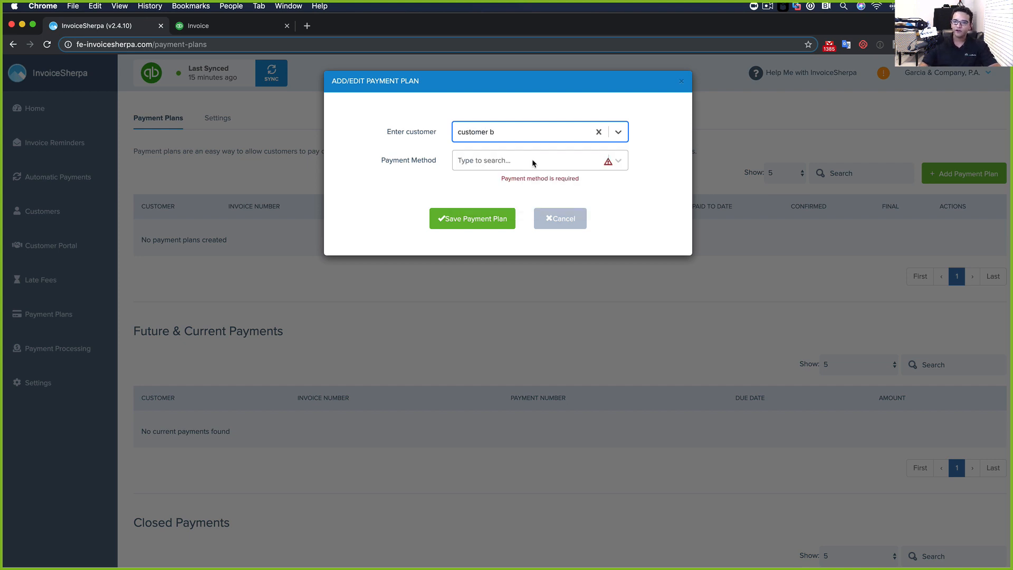
click(486, 164)
click(419, 177)
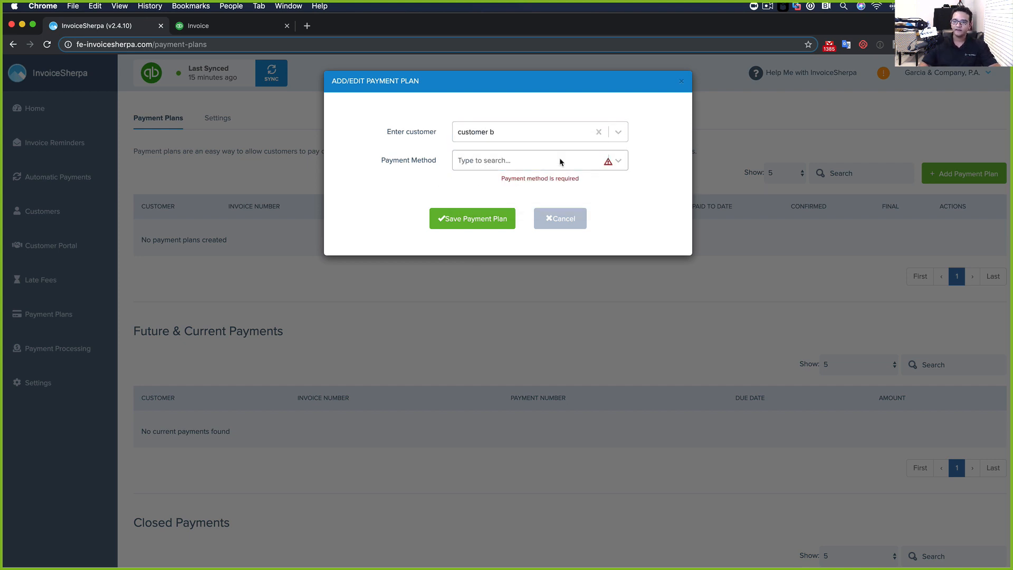
click(478, 164)
click(442, 188)
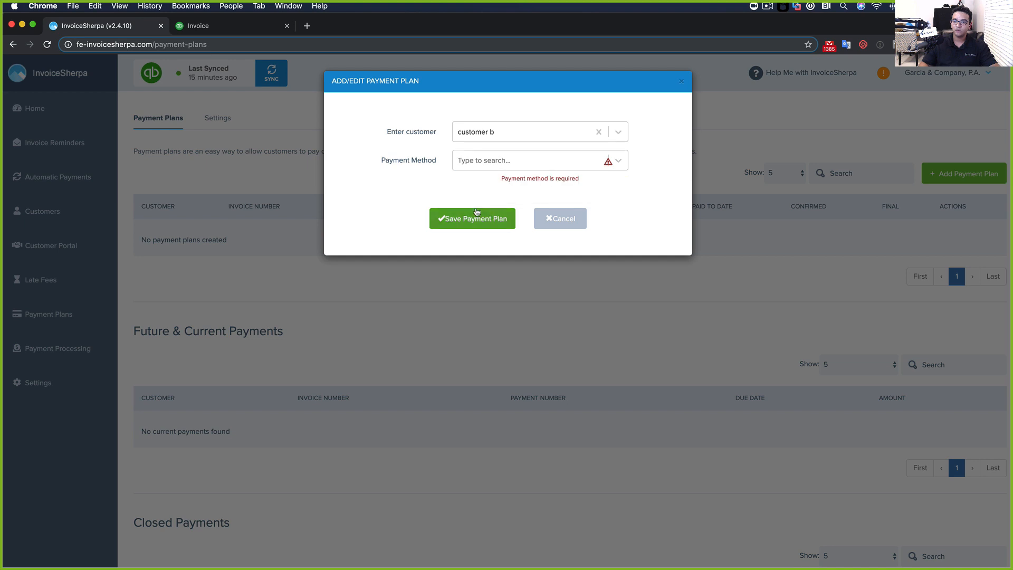
Choose customer b once more, then cancel the payment plan
click(615, 133)
click(616, 133)
click(599, 132)
text(customer)
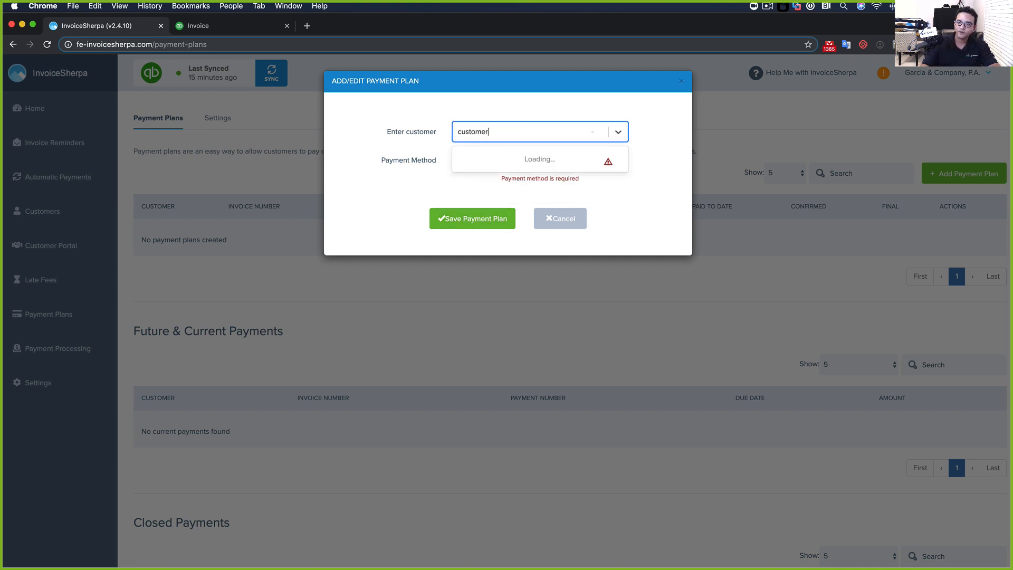
click(527, 161)
click(607, 161)
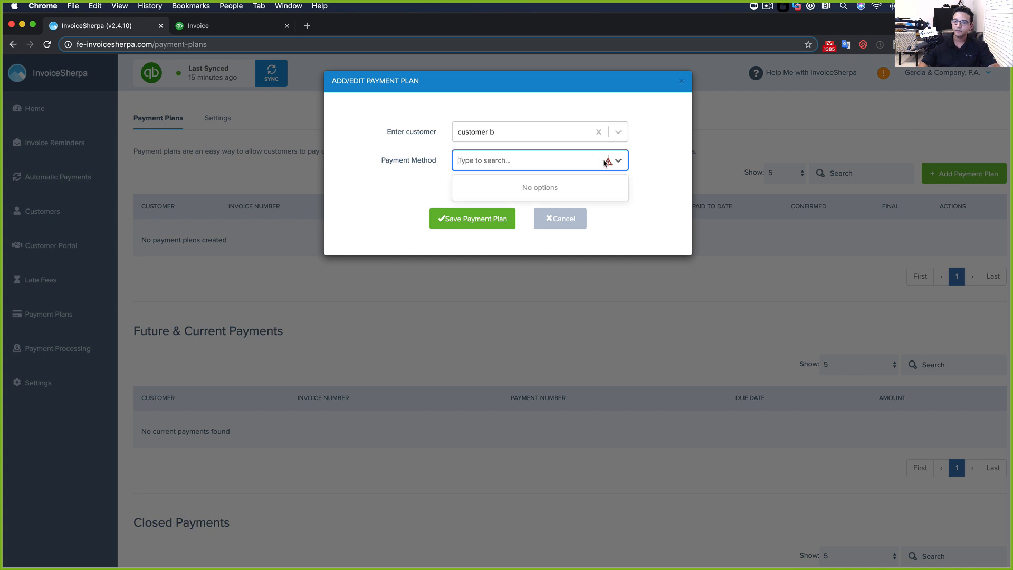
click(553, 222)
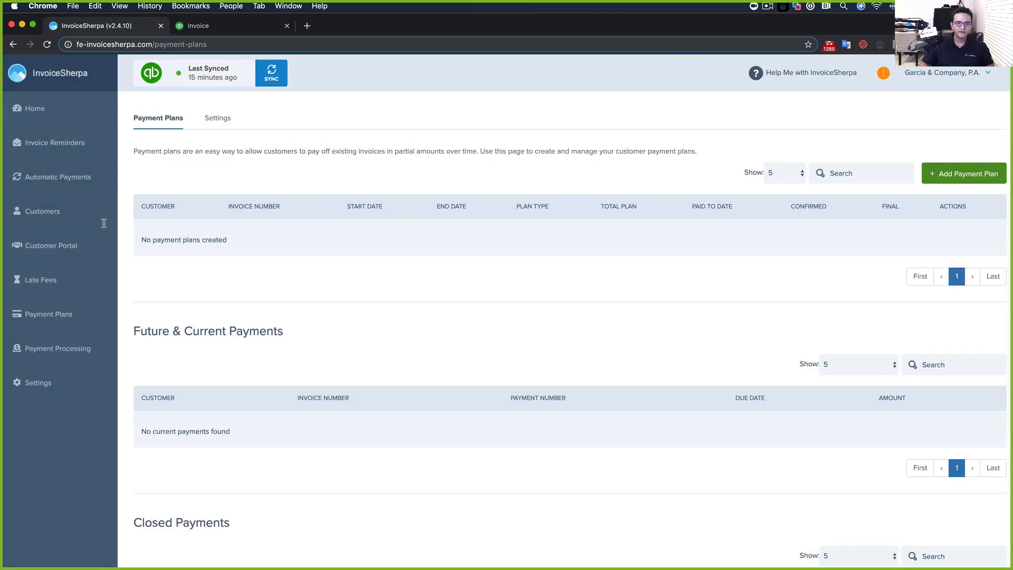
Return to InvoiceSherpa and review Invoice Reminders and customer a's details
click(221, 26)
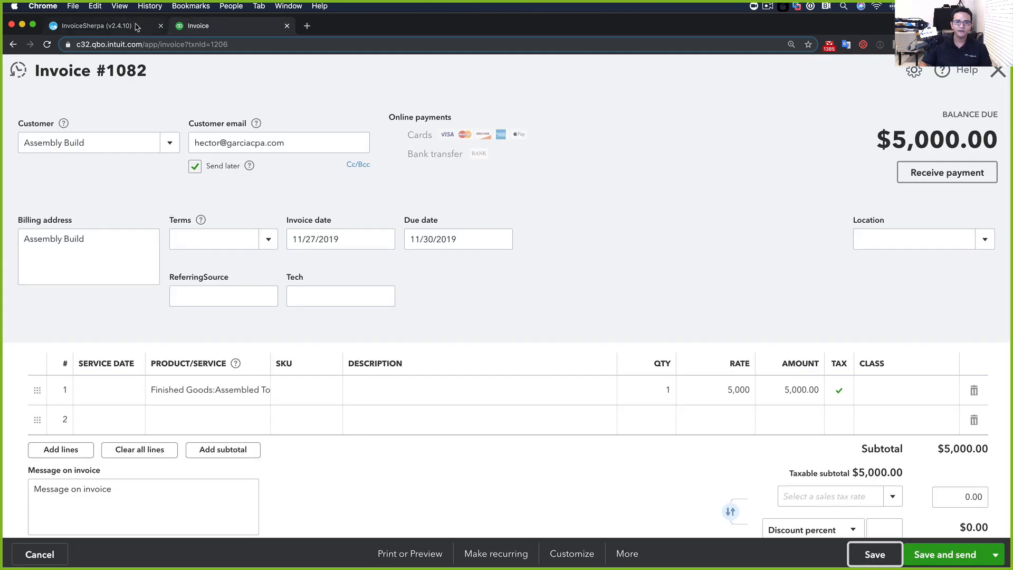
click(132, 27)
click(49, 150)
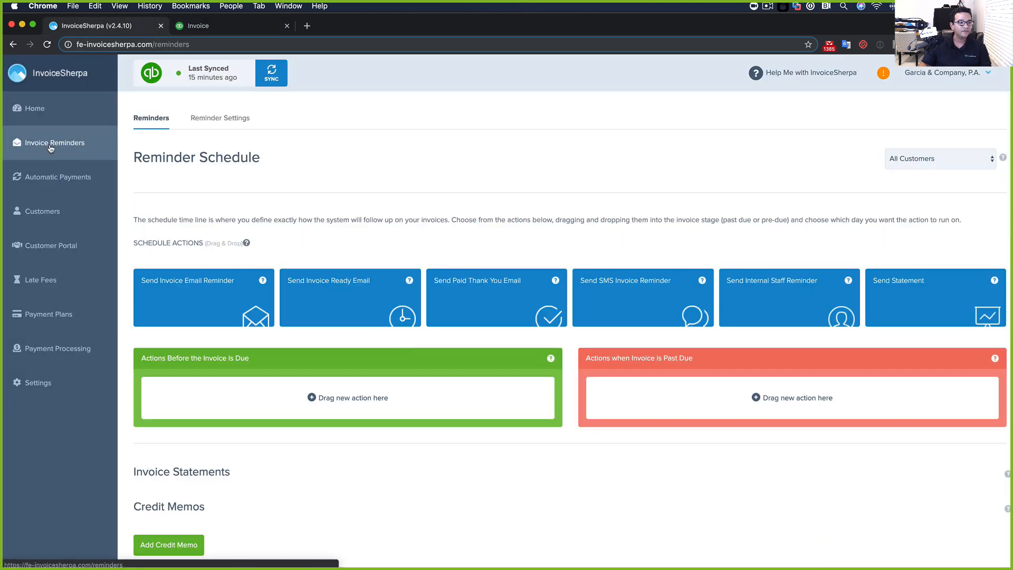
click(42, 210)
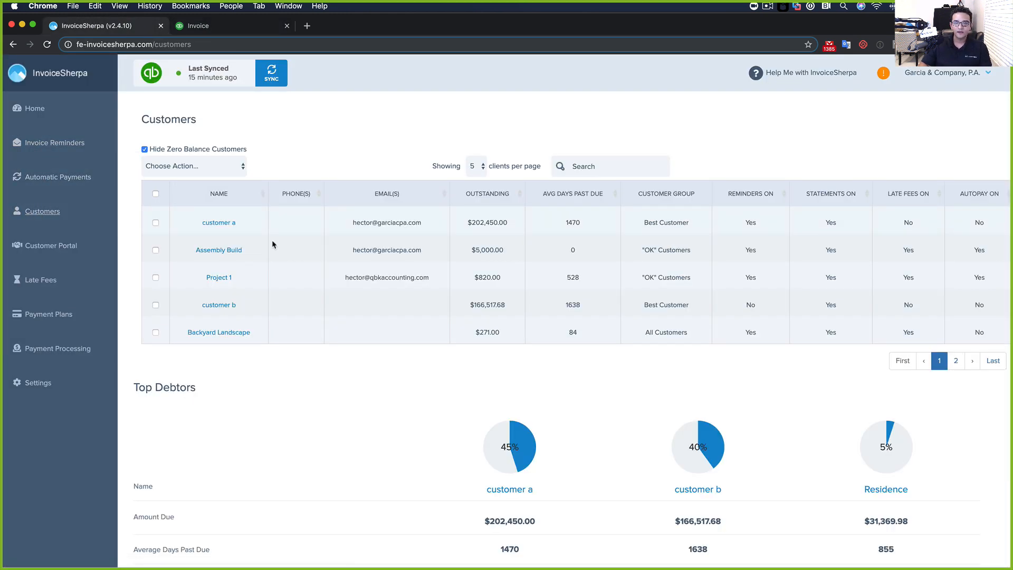
click(219, 222)
scroll(525, 322, down, 4)
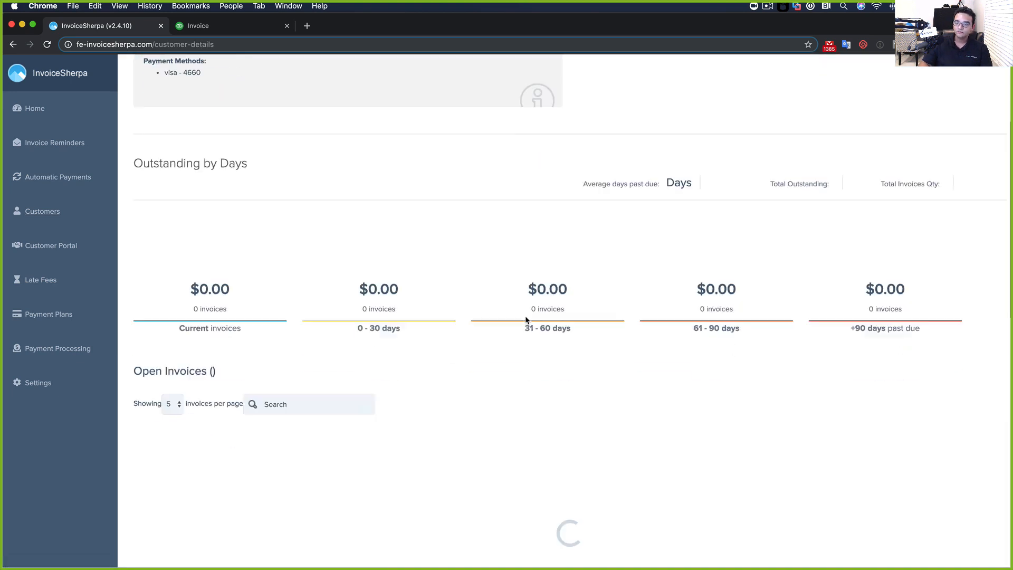
scroll(525, 321, up, 5)
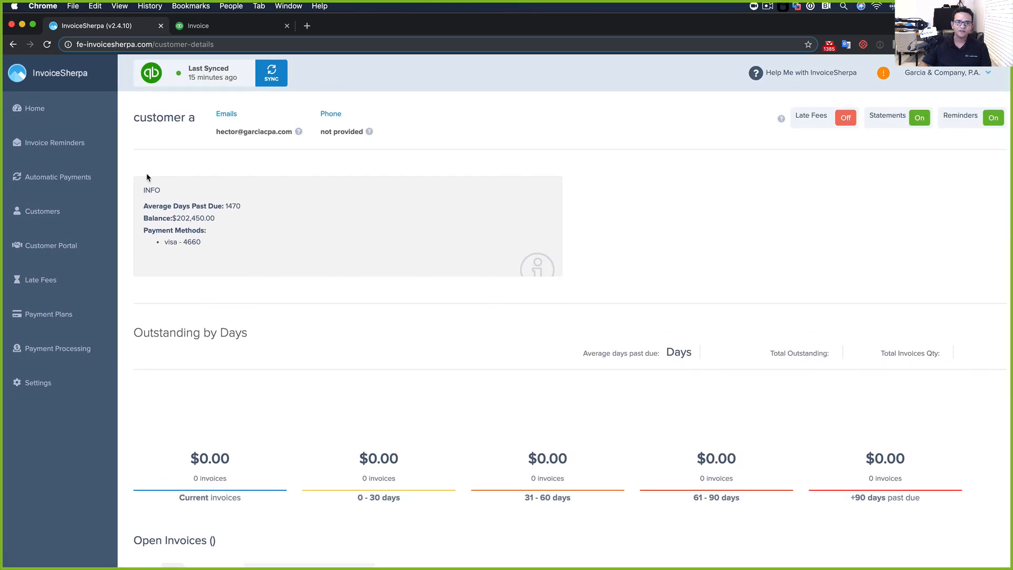
Check Automatic Payments, then go to the empty Payment Plans page
click(46, 176)
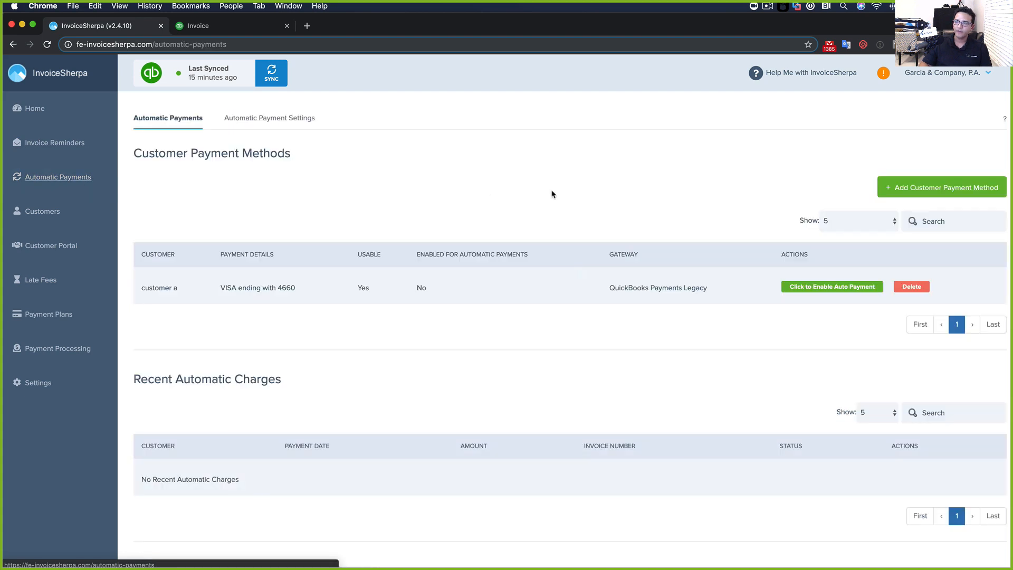
scroll(373, 276, down, 2)
scroll(240, 245, up, 2)
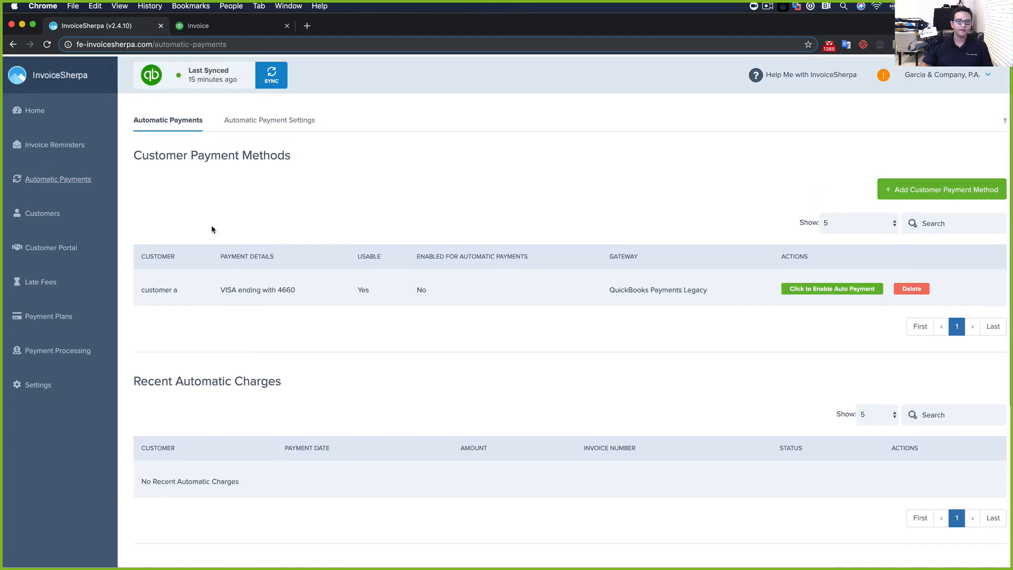
click(49, 314)
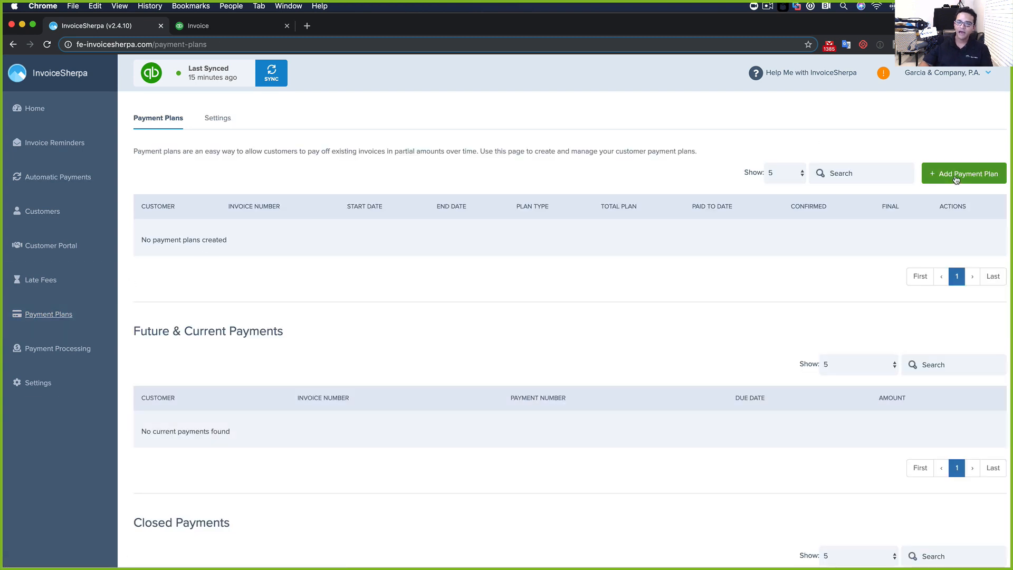
click(955, 178)
Choose customer a for the plan, paying with their saved Visa card
click(573, 136)
text(custom)
key(BackSpace)
key(BackSpace)
text(o)
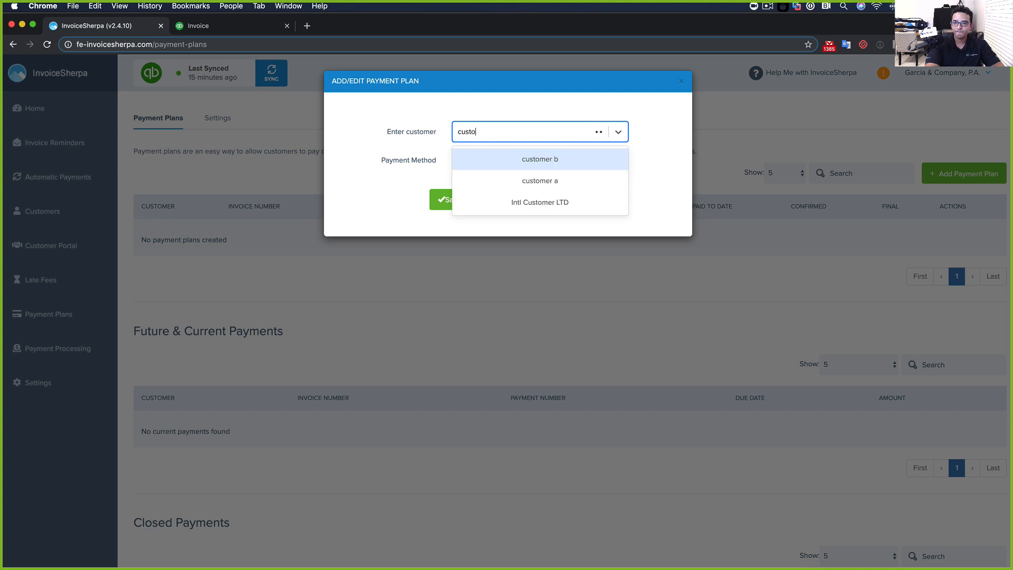
click(534, 180)
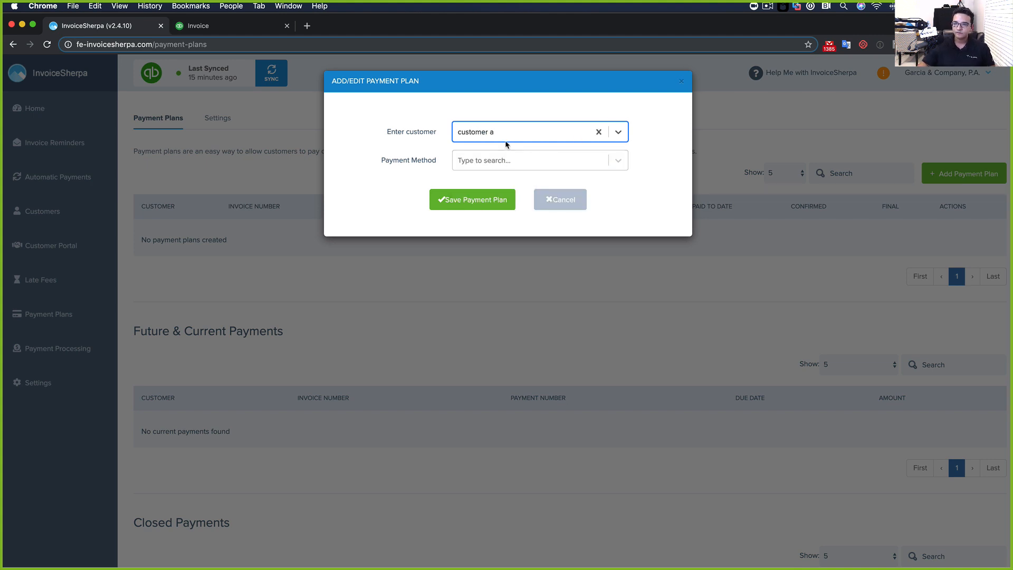
click(589, 160)
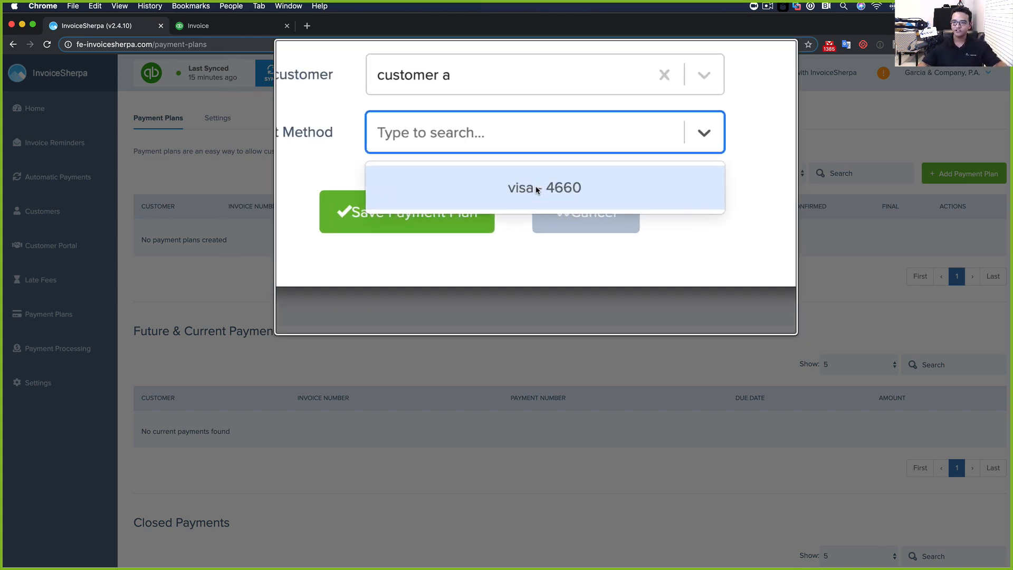
click(536, 188)
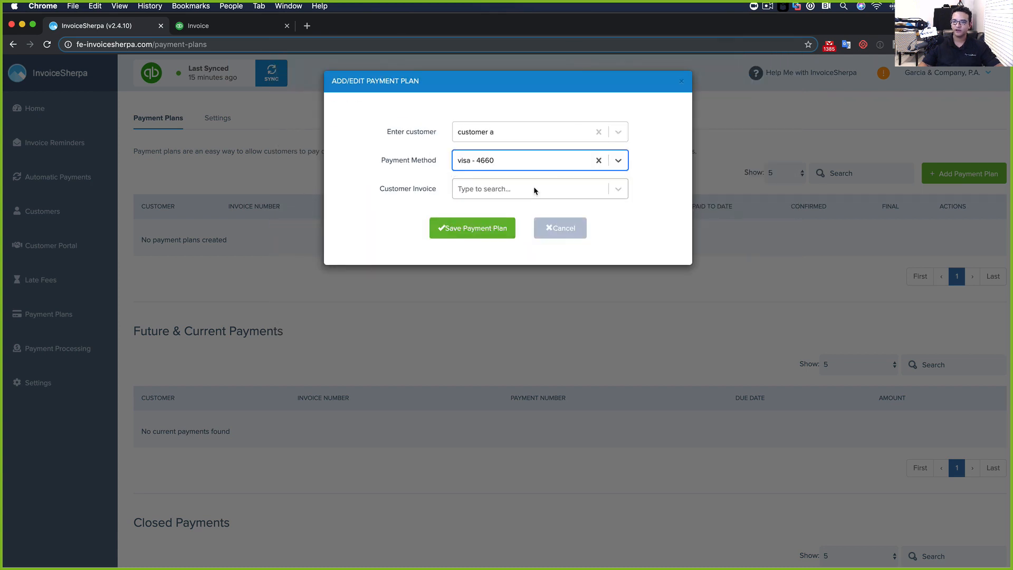
Select the 1755.00 Invoice #1008 and enter a 100.00 down payment
click(569, 193)
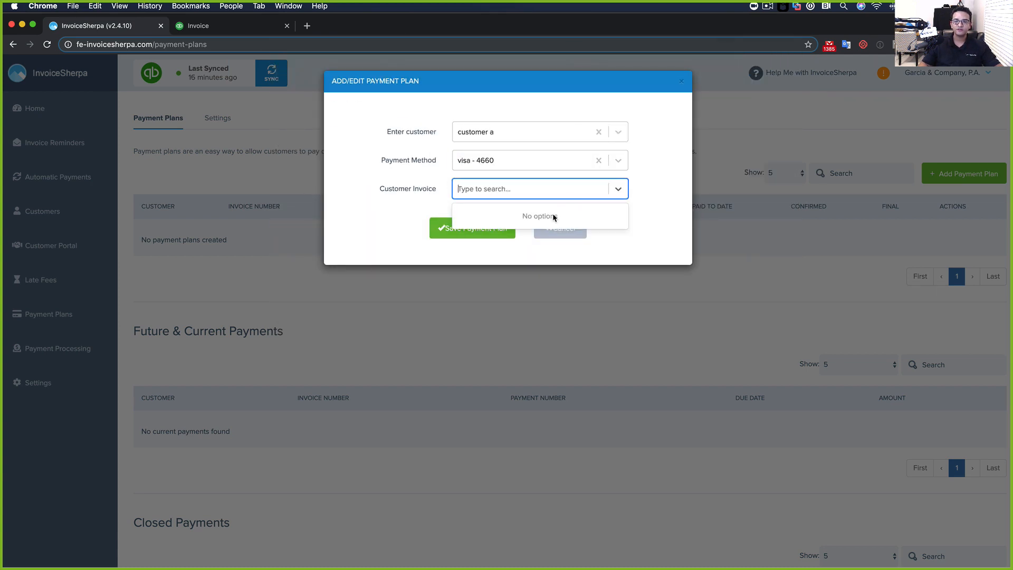
double_click(442, 207)
click(501, 189)
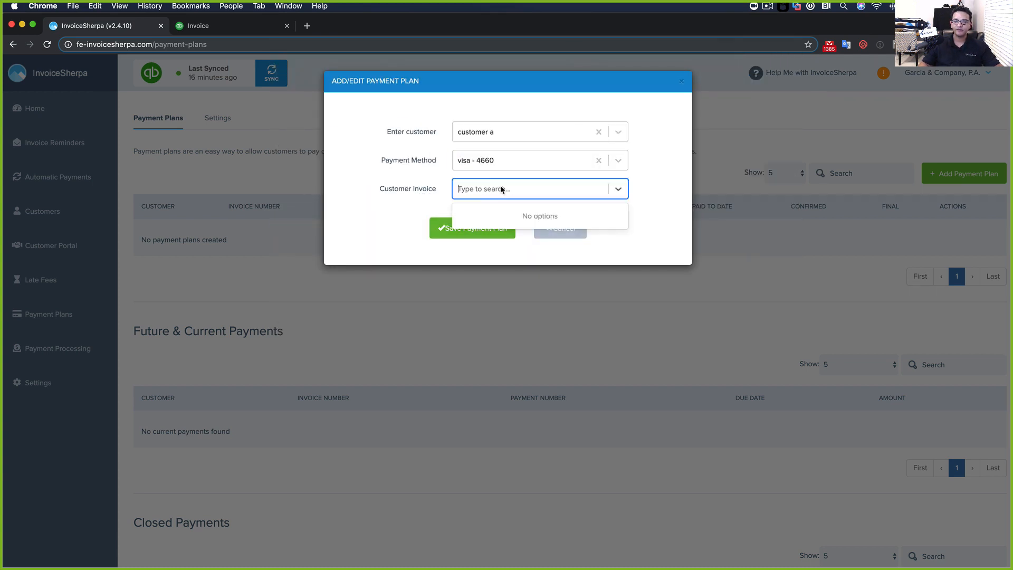
click(444, 212)
click(570, 190)
text(1)
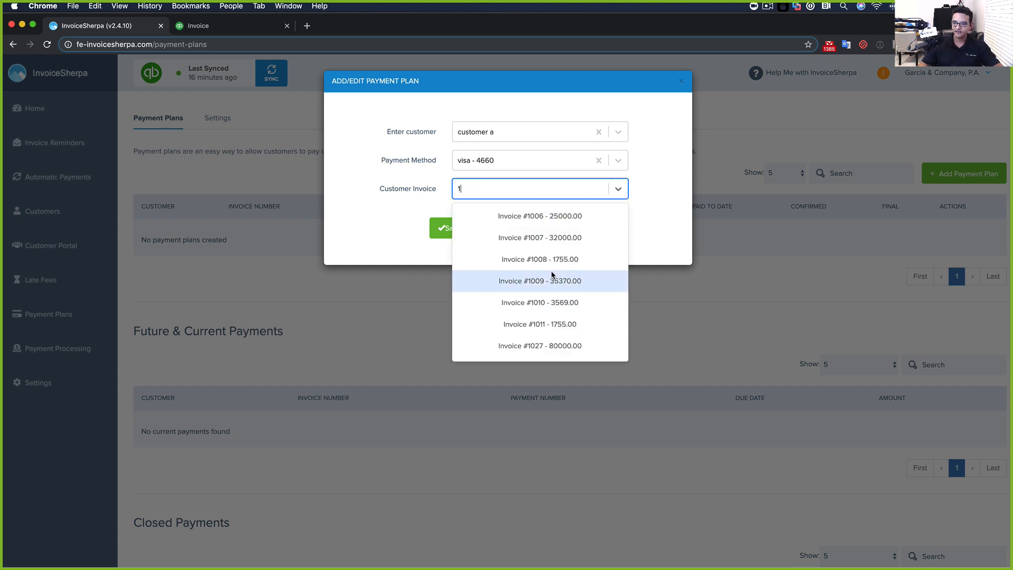
click(554, 262)
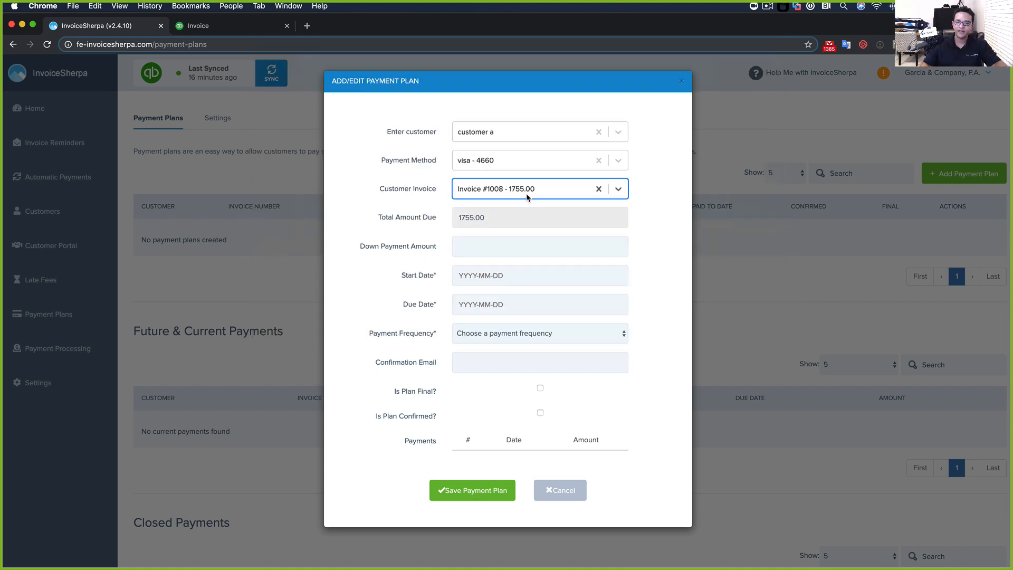
click(485, 242)
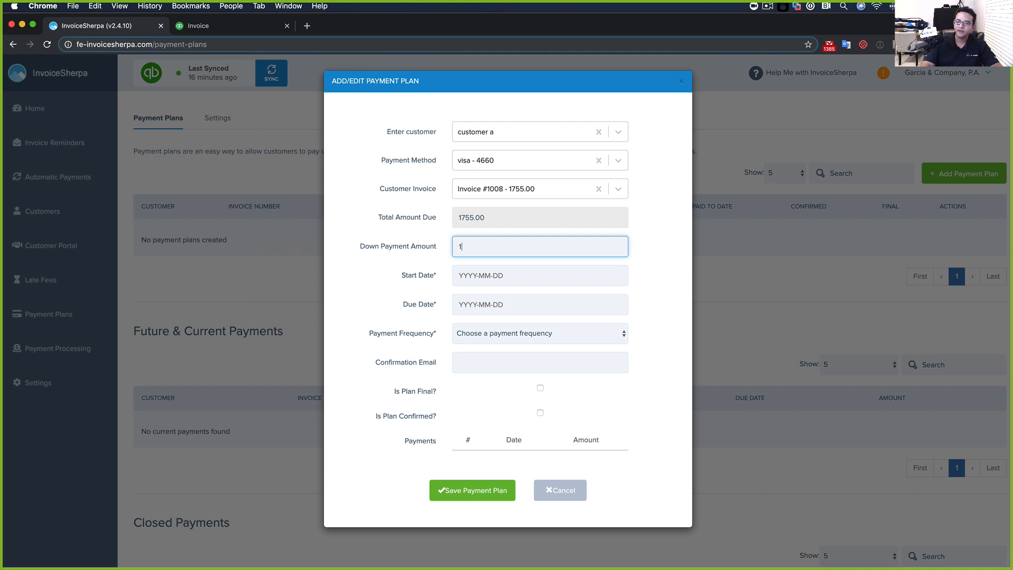
Set the plan's start date to 2019-12-12 and due date to 2020-06-30
click(485, 279)
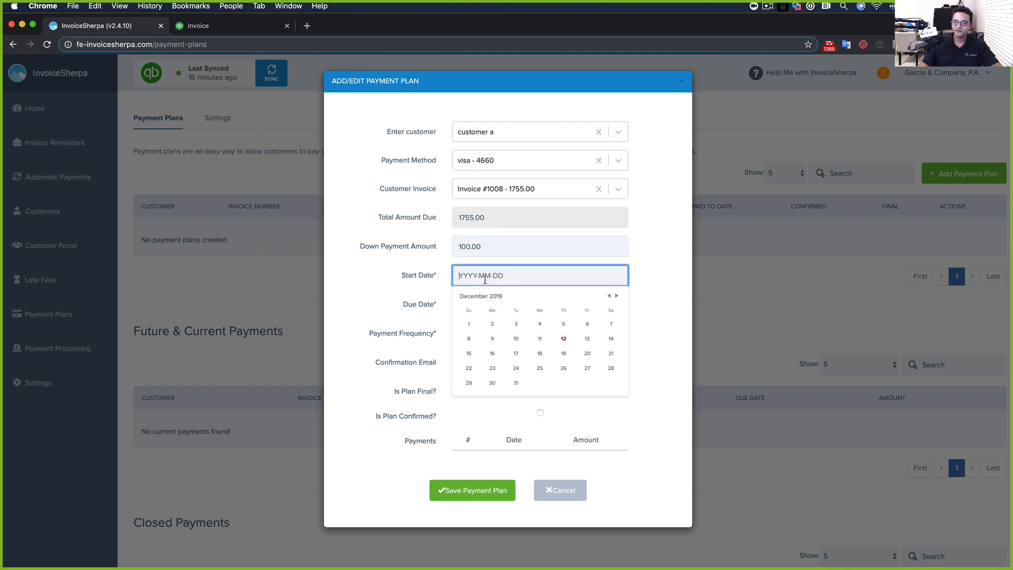
click(564, 338)
click(495, 305)
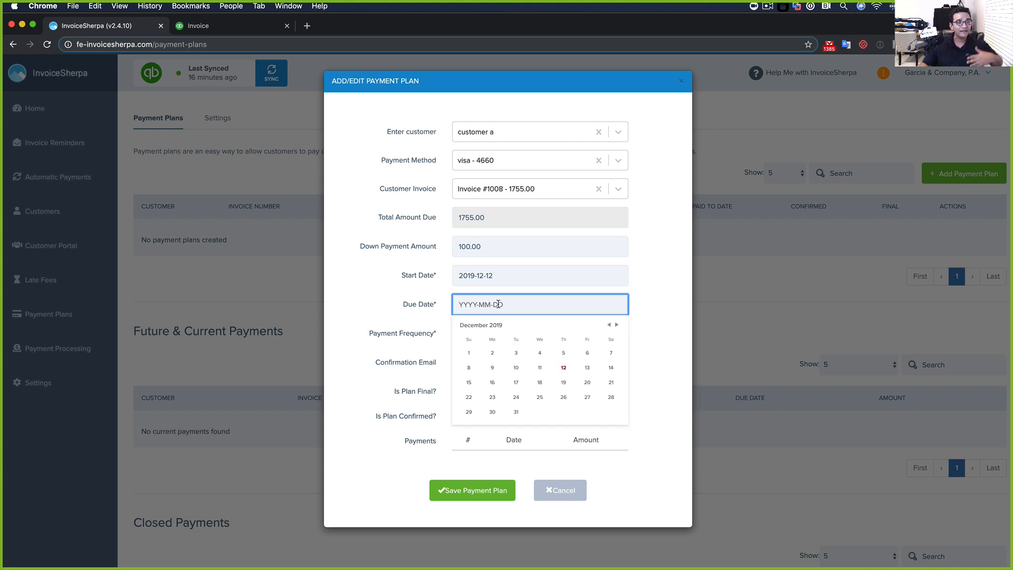
click(616, 325)
click(617, 325)
click(617, 325)
click(616, 325)
click(617, 325)
click(617, 325)
click(516, 412)
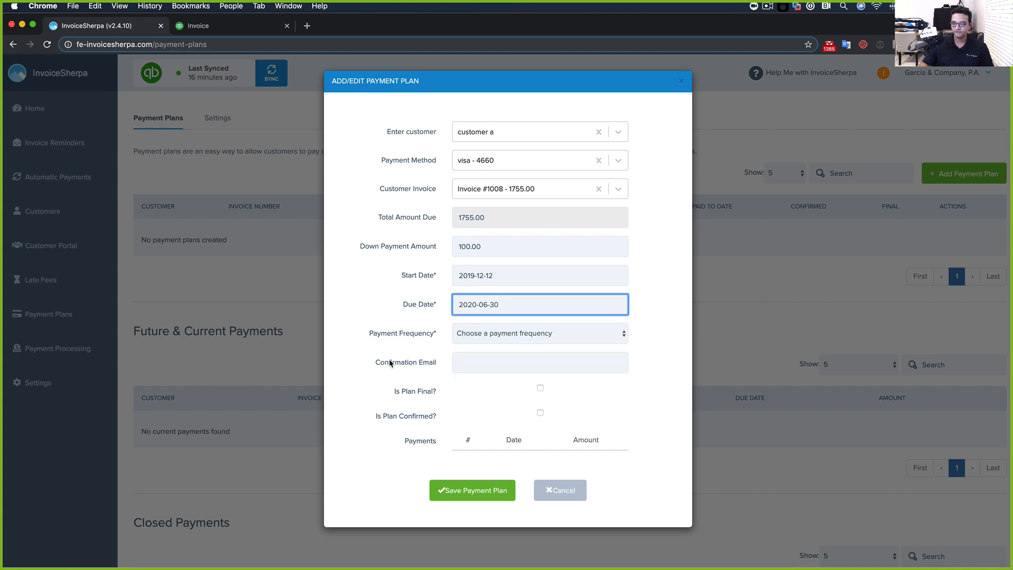
click(518, 334)
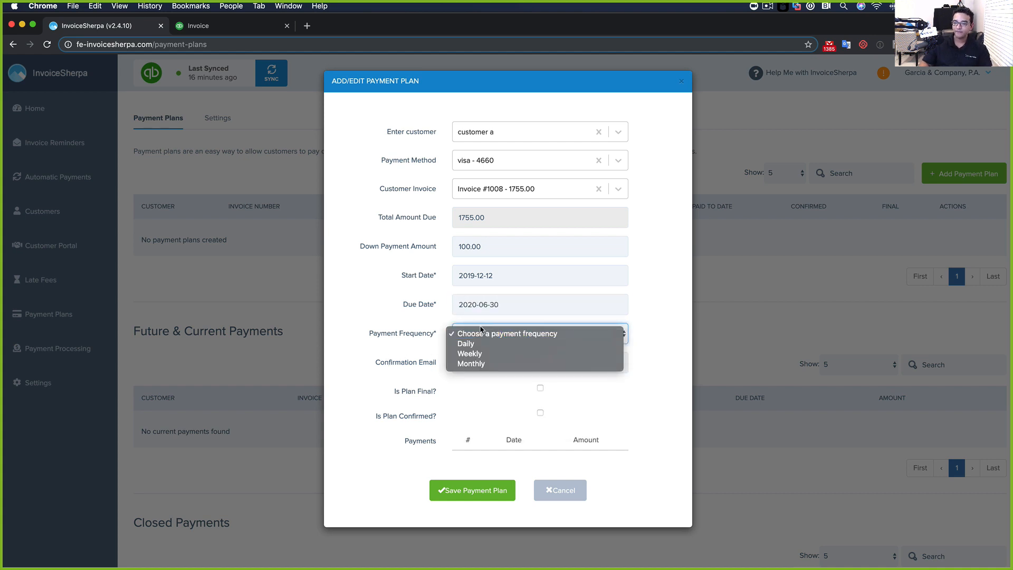
Make the installments Monthly and review the generated payment schedule
click(475, 363)
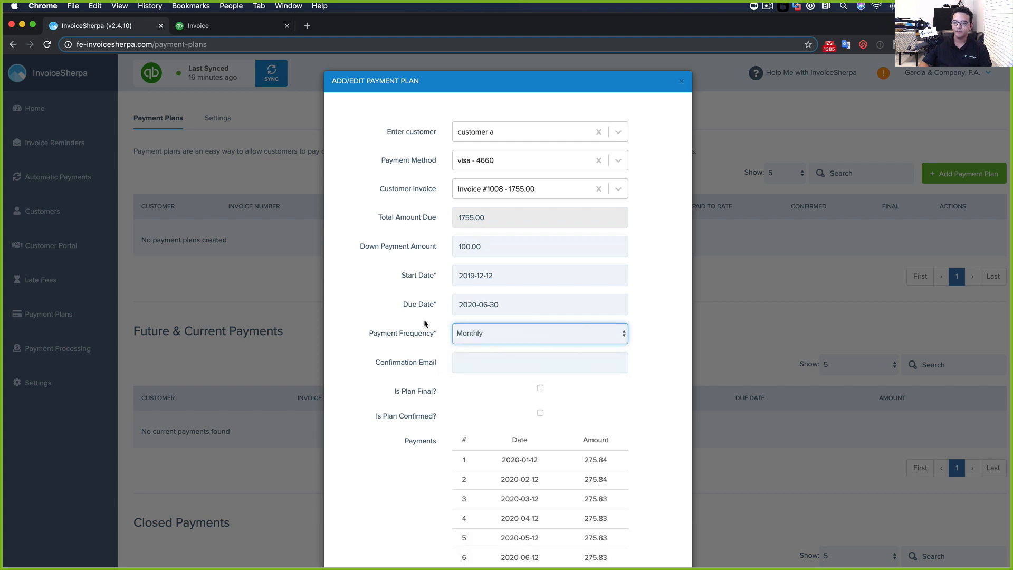
scroll(425, 331, down, 2)
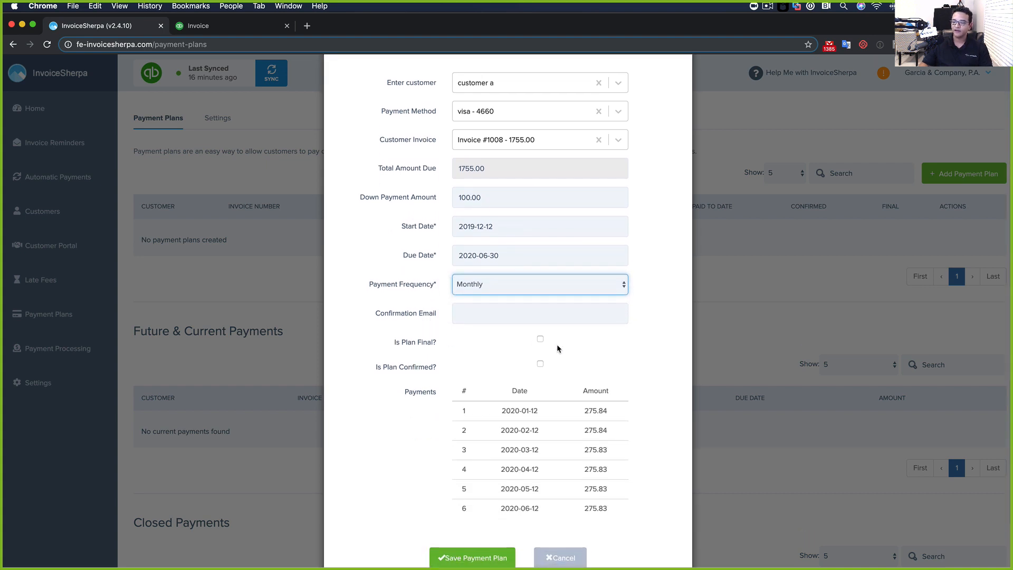
drag(506, 411, 617, 513)
click(618, 513)
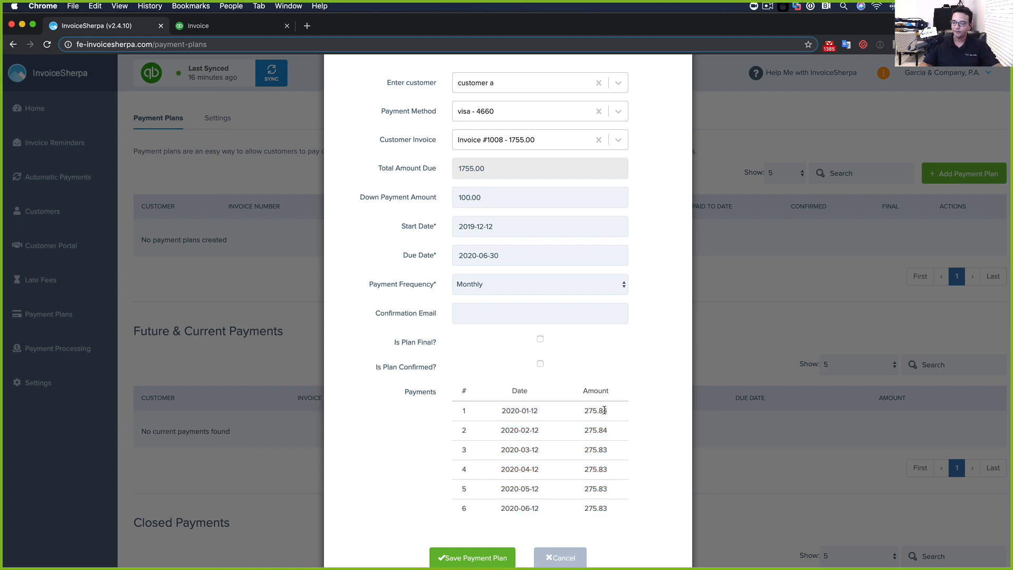
drag(588, 410, 606, 411)
Fill in the confirmation e-mail and mark the plan final and confirmed
click(470, 316)
click(480, 343)
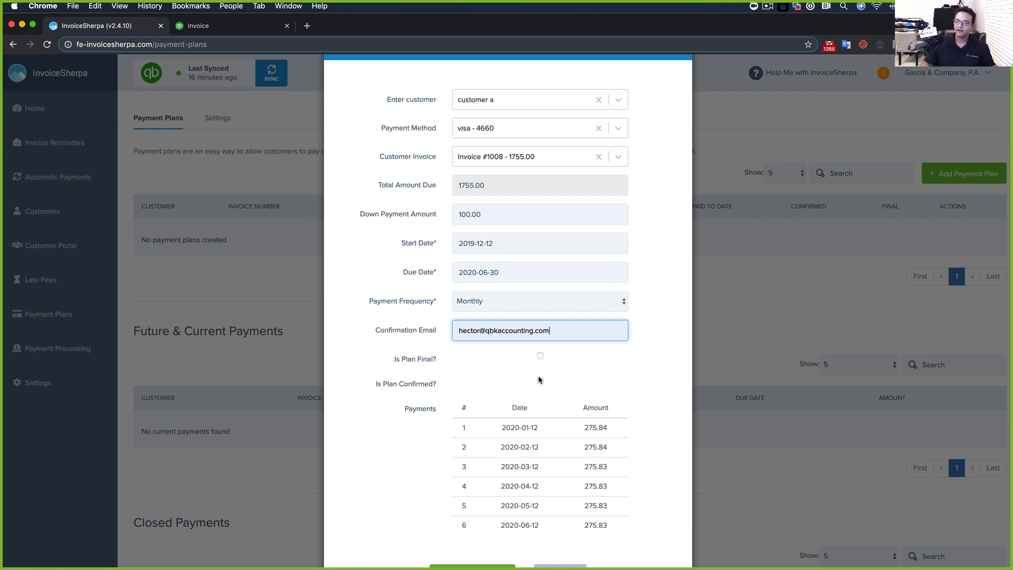
click(541, 355)
click(540, 381)
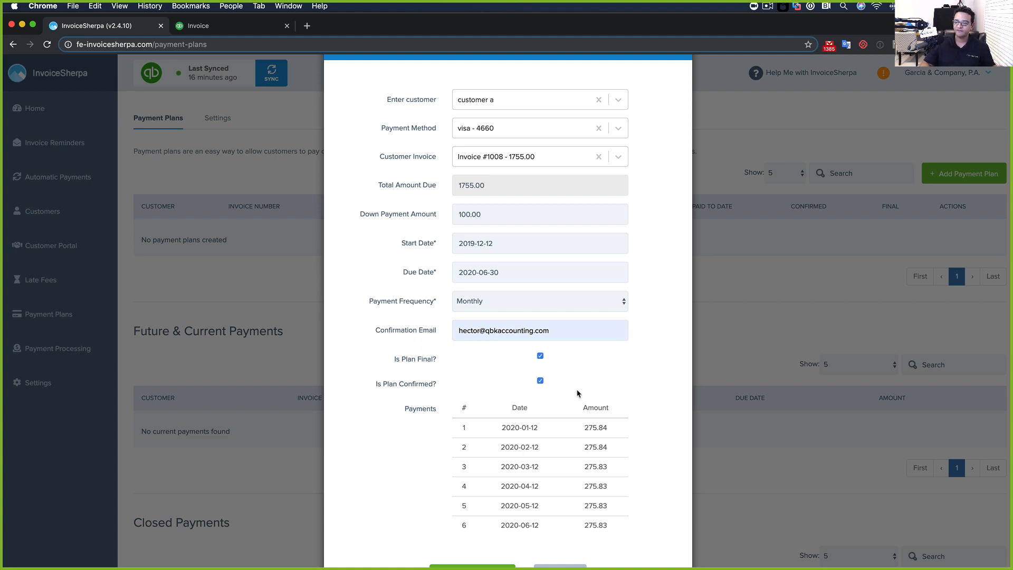
Review the 100.00 down payment and six monthly installments of 275.84/275.83
scroll(574, 393, down, 3)
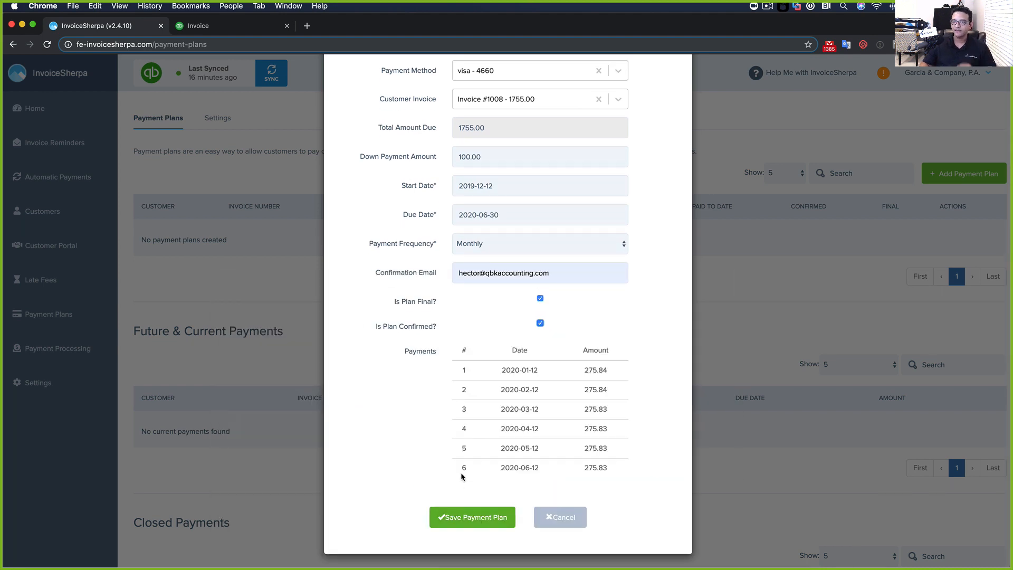
drag(485, 159, 437, 160)
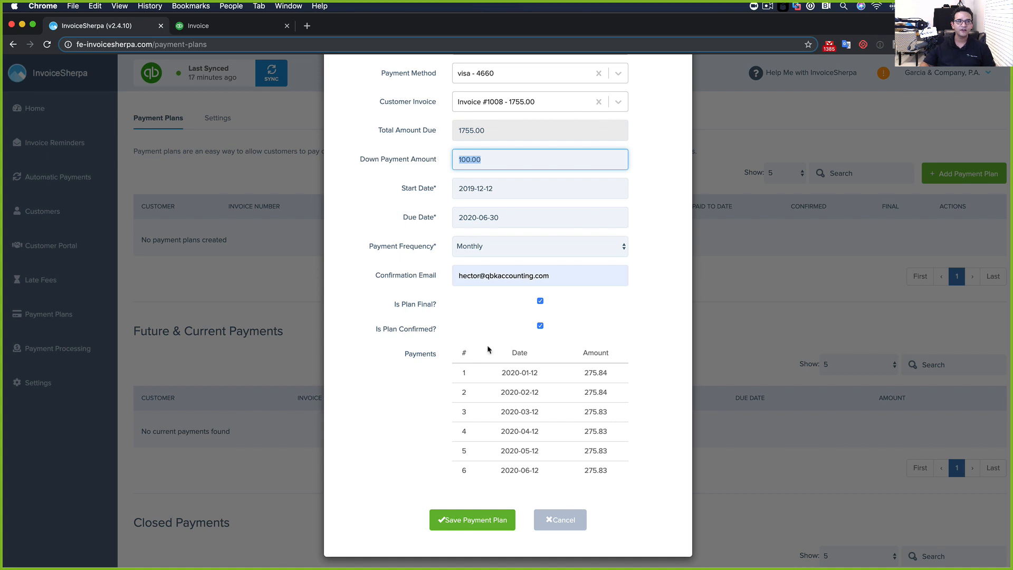
drag(589, 372, 597, 469)
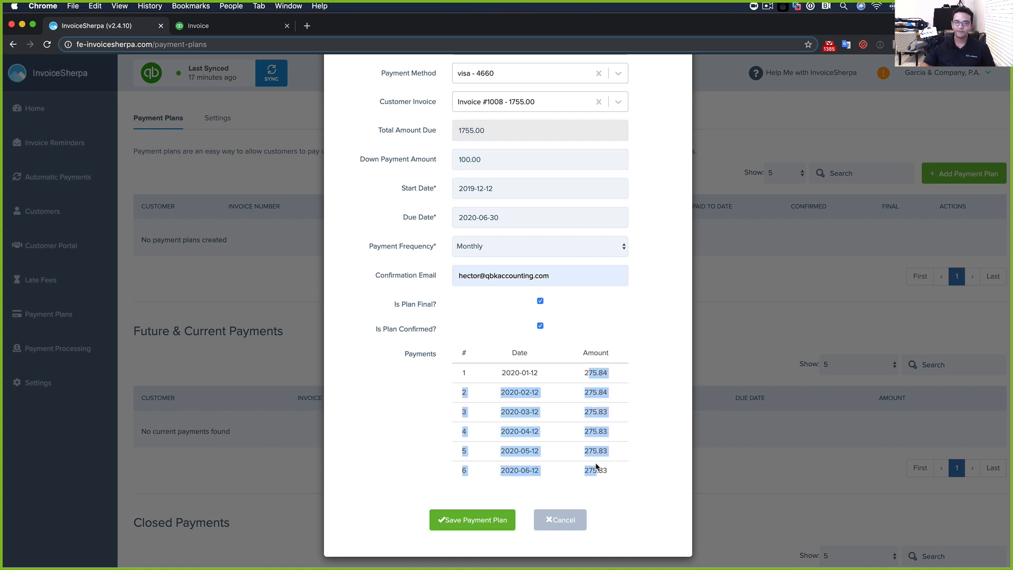
click(629, 437)
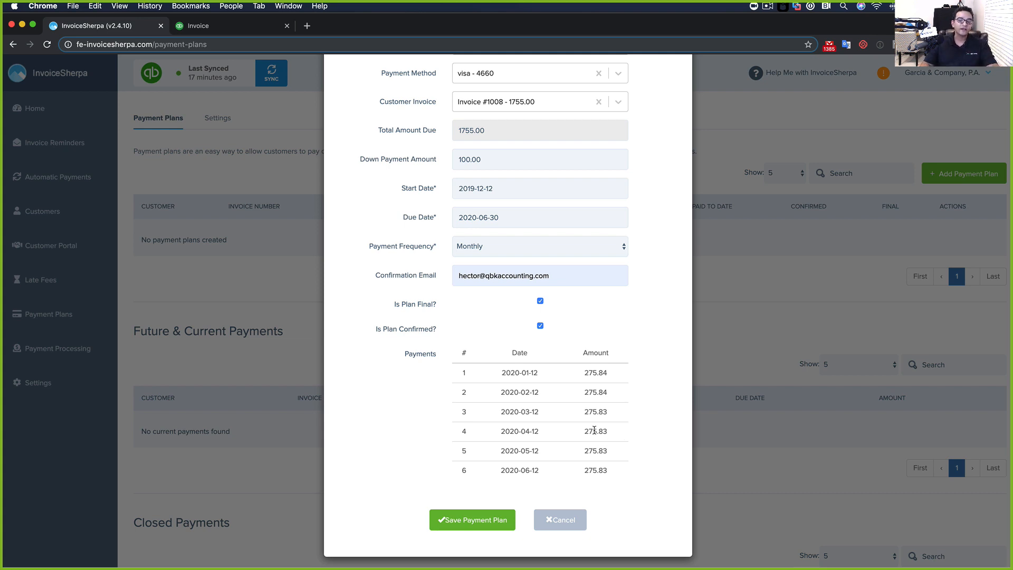
Cancel the payment plan form unsaved, then move the Poll 9 results window mid-screen
click(558, 521)
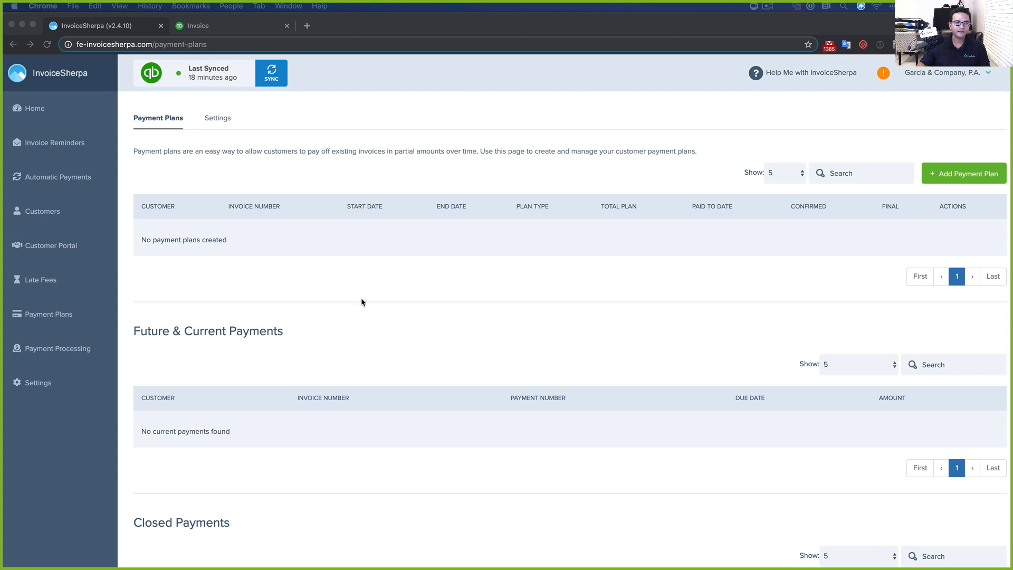
scroll(362, 300, down, 1)
scroll(361, 298, up, 1)
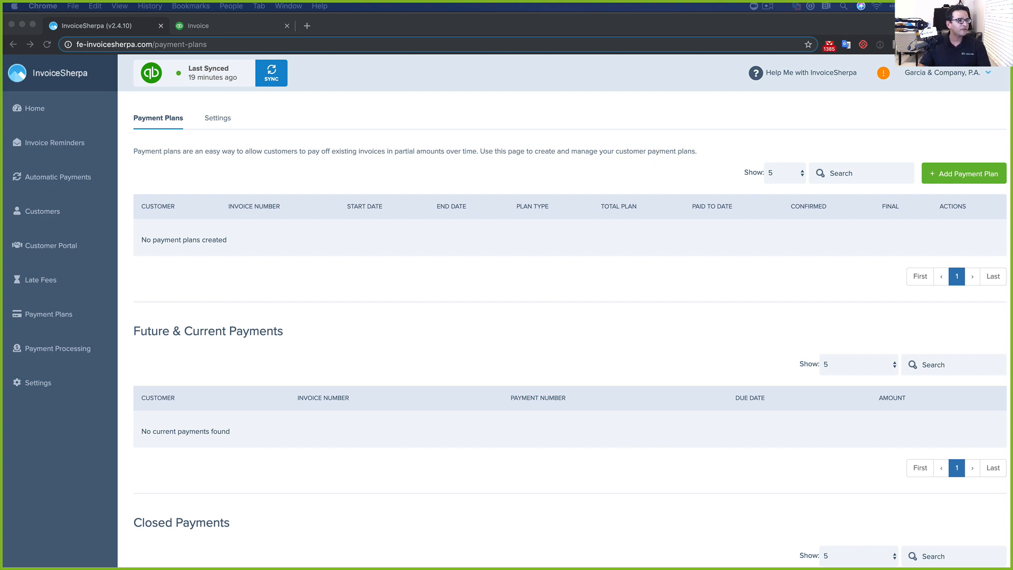
drag(1010, 216, 347, 146)
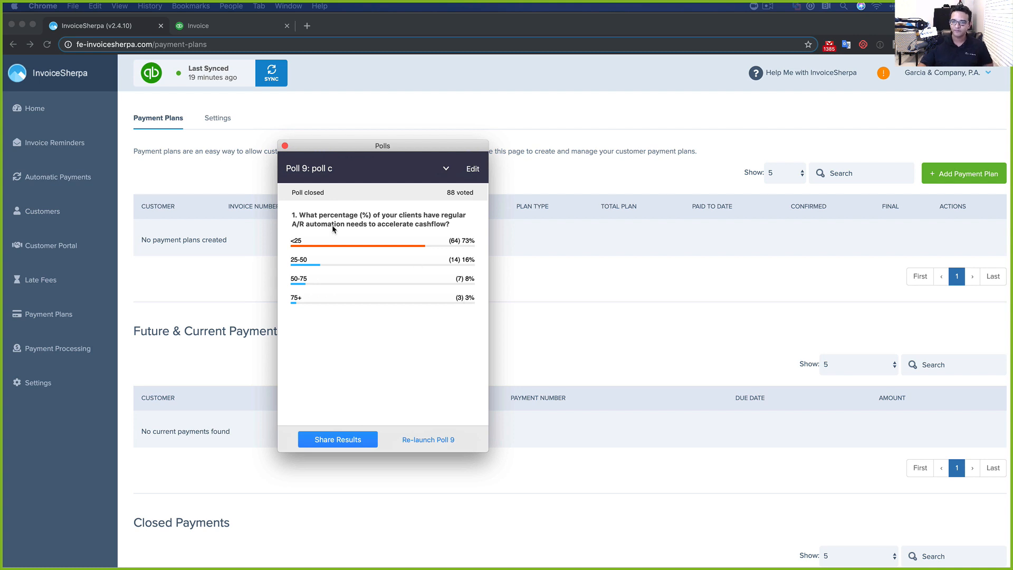
Close the poll results and reactivate the browser on the empty Payment Plans page
click(285, 146)
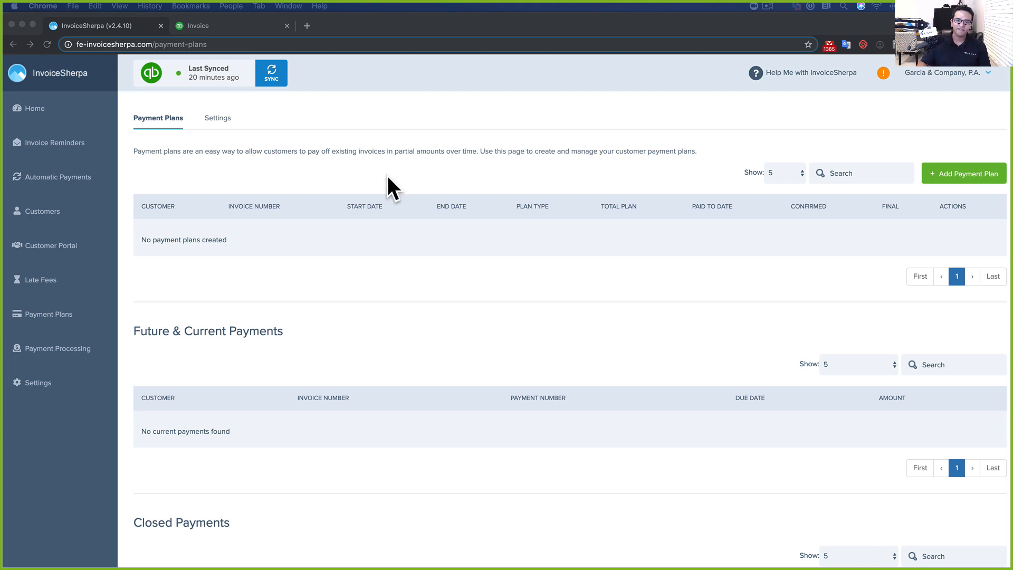
click(328, 149)
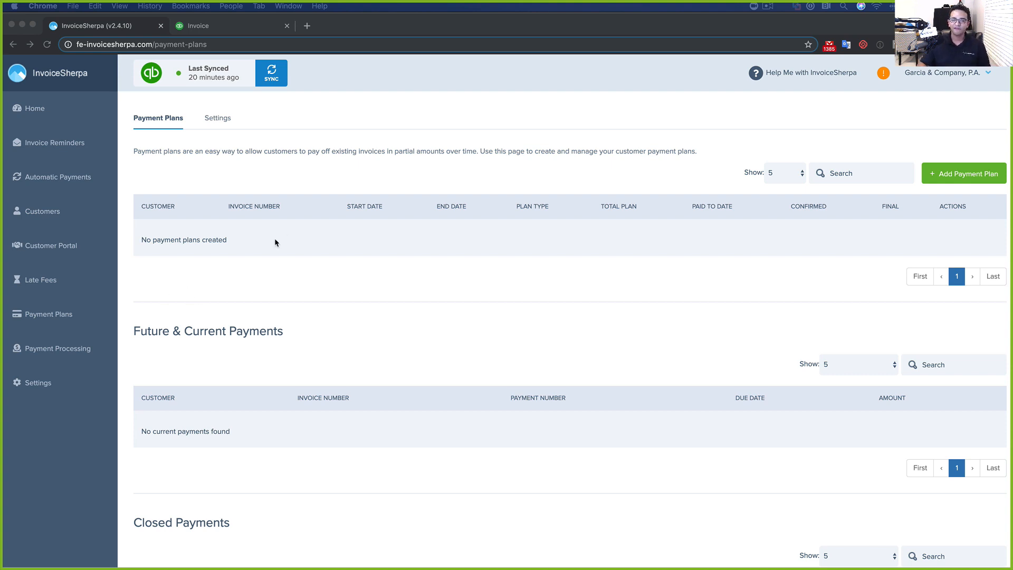
Start a new late fee applied 10 days past due, recurring every 30 days
click(38, 284)
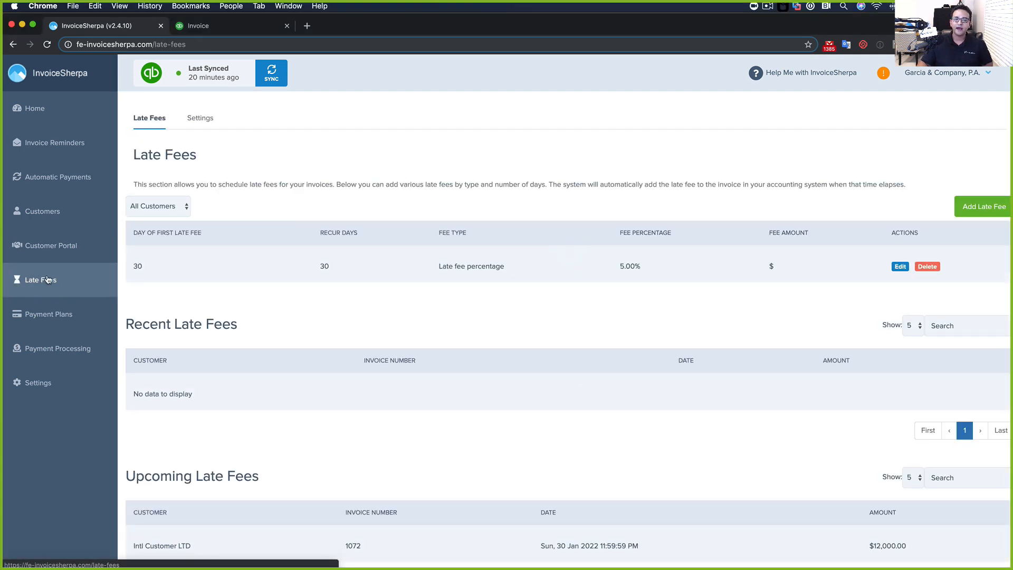
click(985, 206)
click(518, 137)
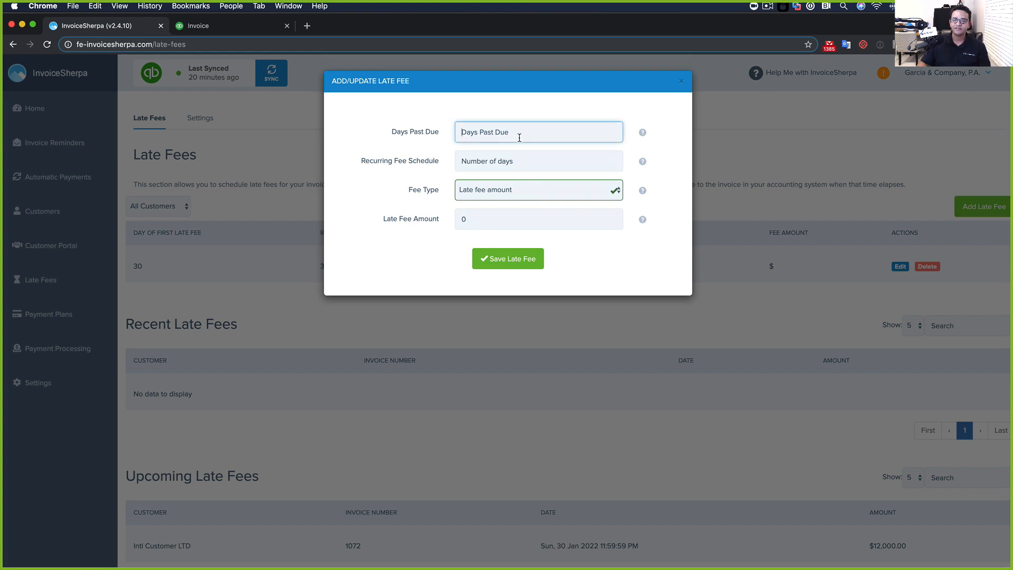
text(10)
click(490, 161)
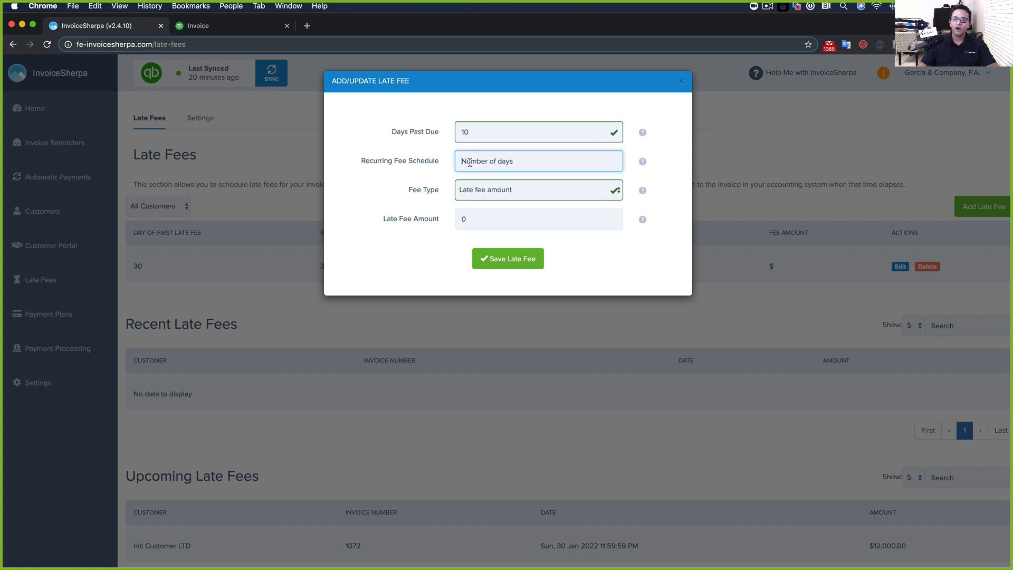
text(30)
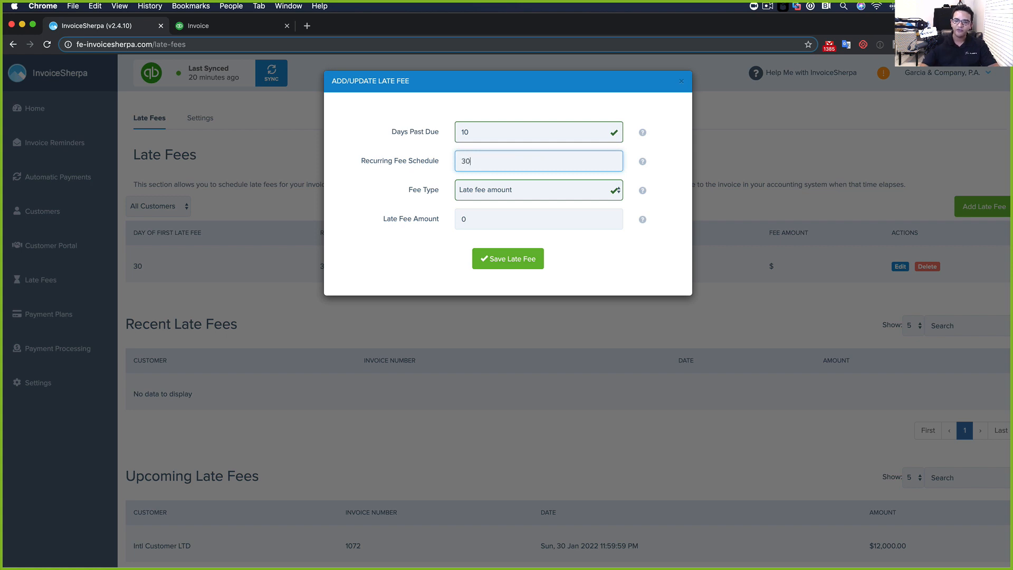
Charge the higher of $50 or 5% and save the late fee rule
click(497, 193)
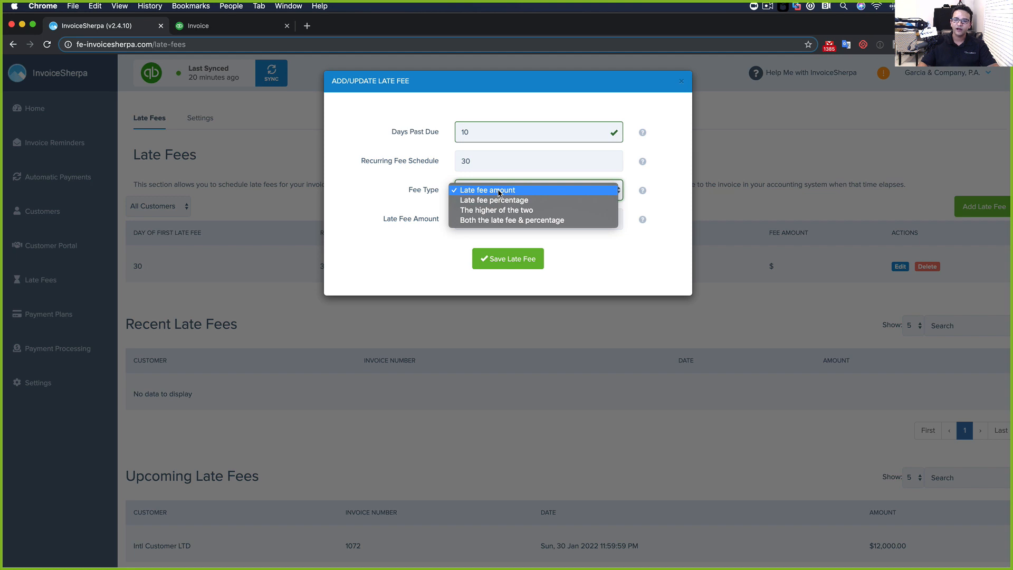
click(485, 211)
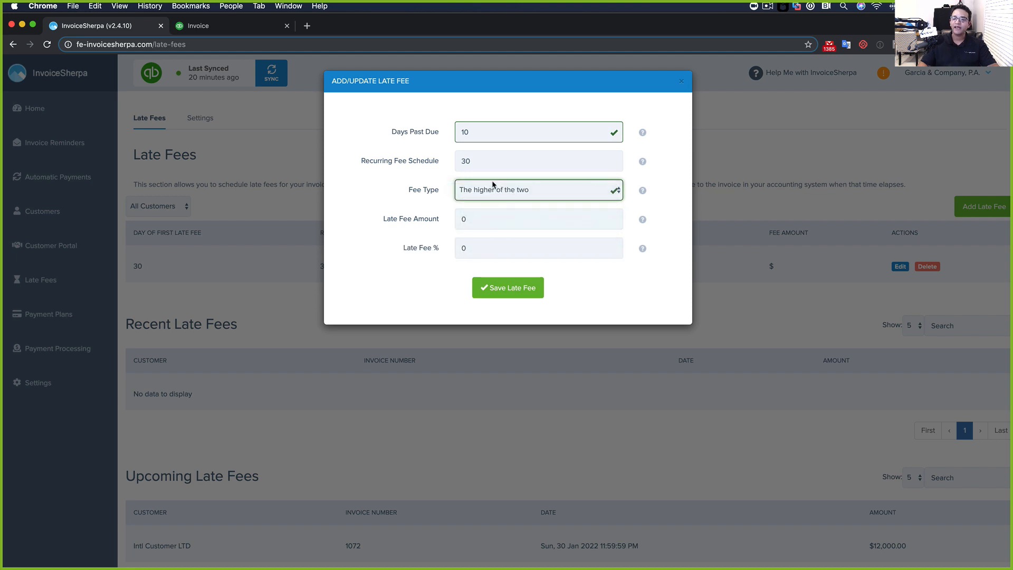
click(484, 214)
text(50)
click(463, 248)
text(5)
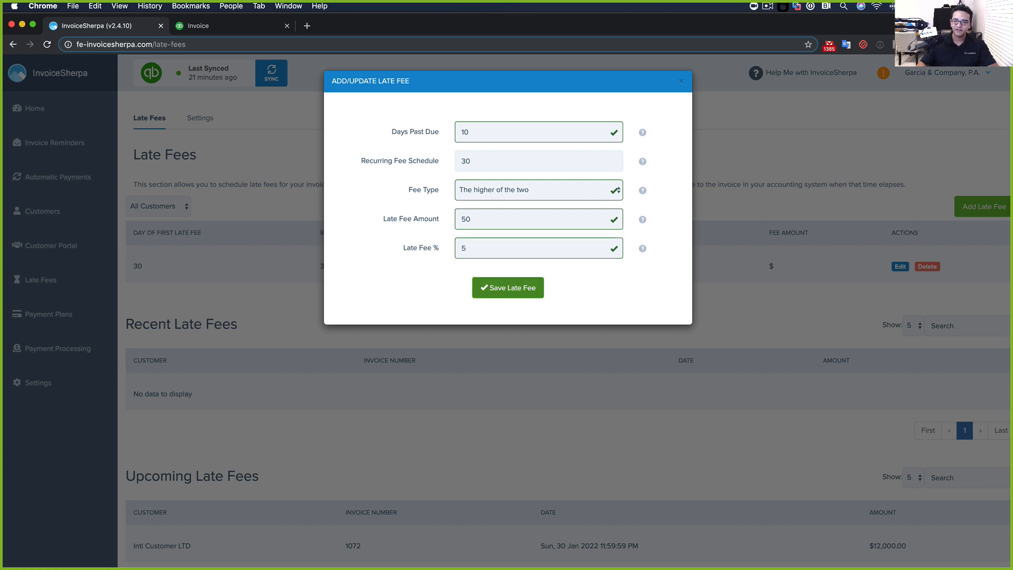
click(513, 288)
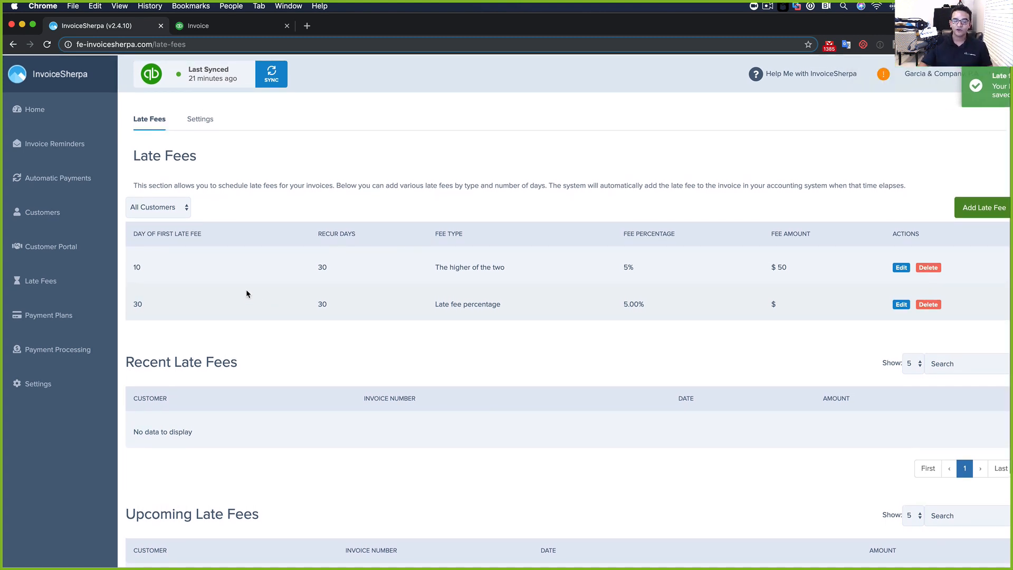
Filter the late fees to the "OK" Customers group and start a new late fee
click(154, 207)
click(153, 207)
click(156, 209)
click(155, 227)
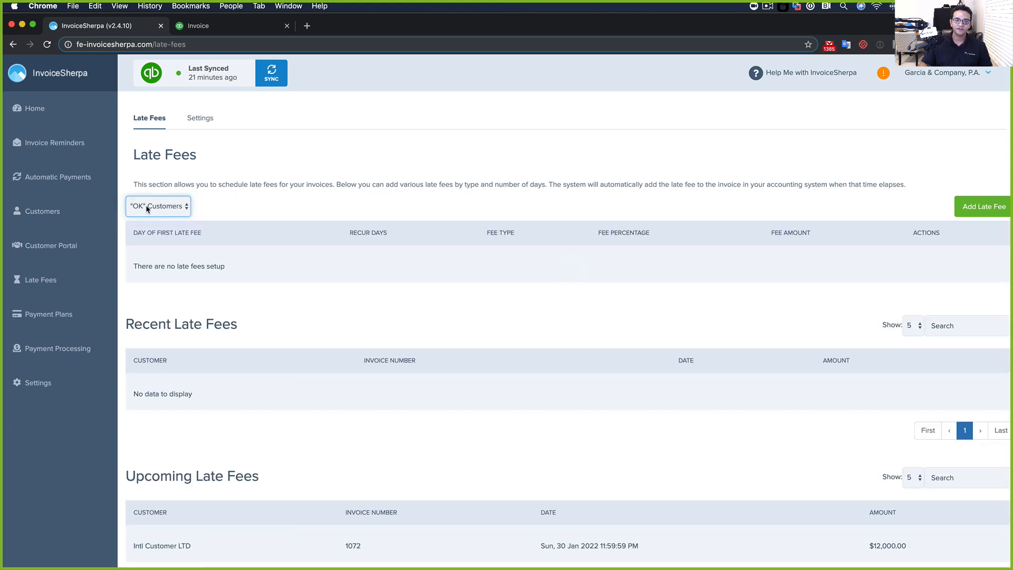
click(989, 209)
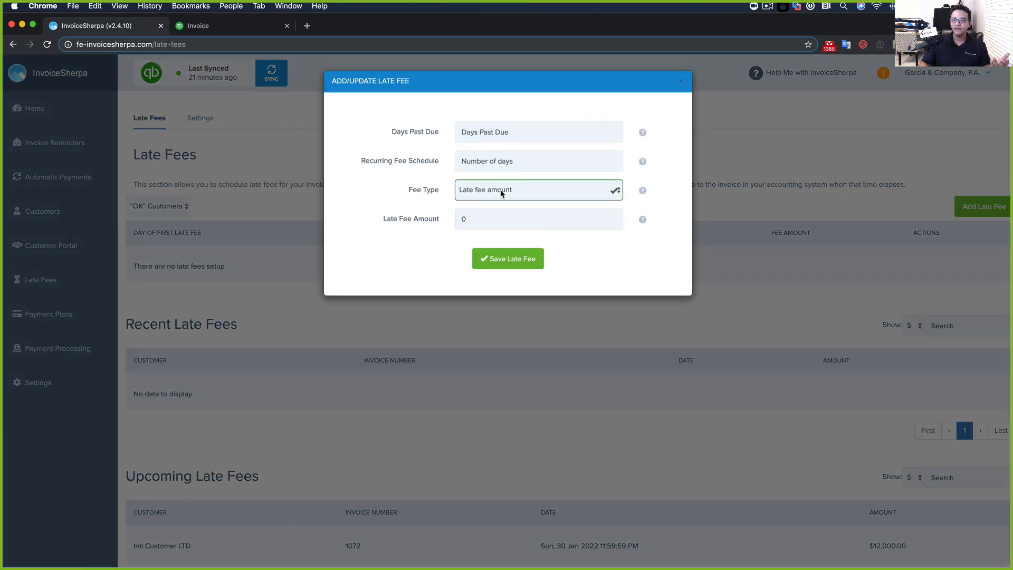
Save a fee starting after 10 days, recurring every 30 days, charging the higher of $100 or 10%
click(493, 131)
text(10)
click(482, 164)
text(30)
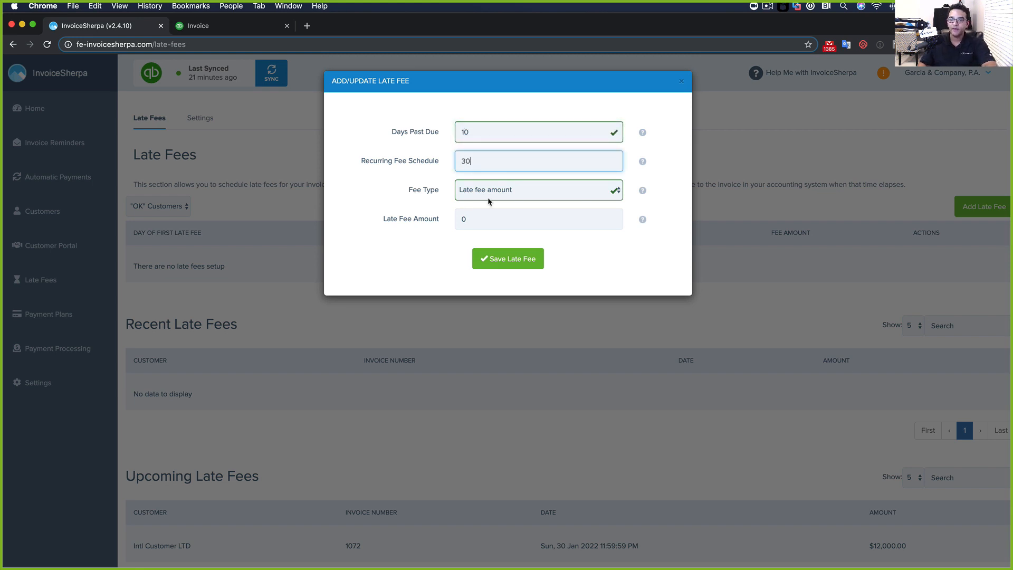
click(489, 199)
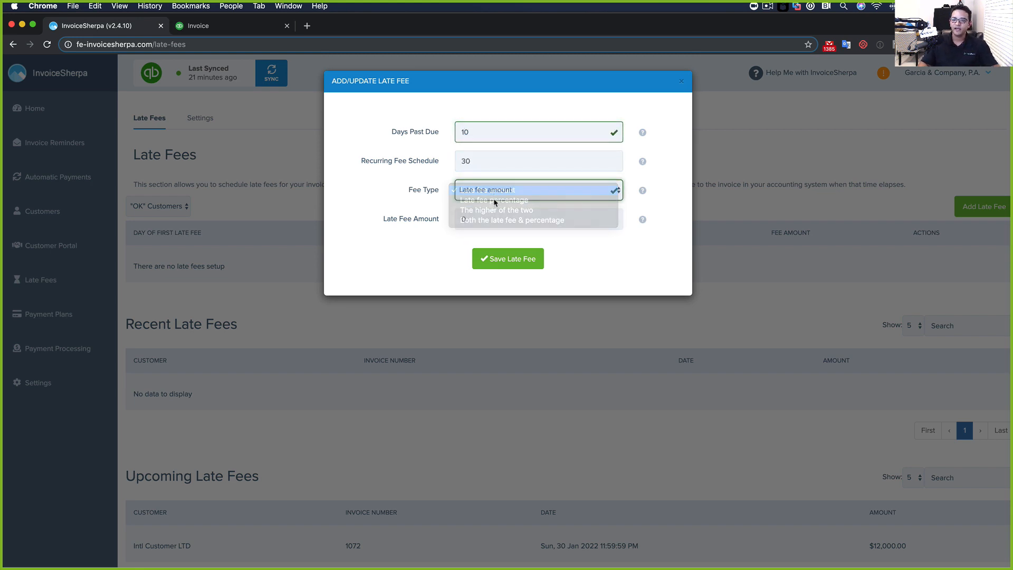
click(494, 210)
click(483, 218)
text(100)
click(475, 246)
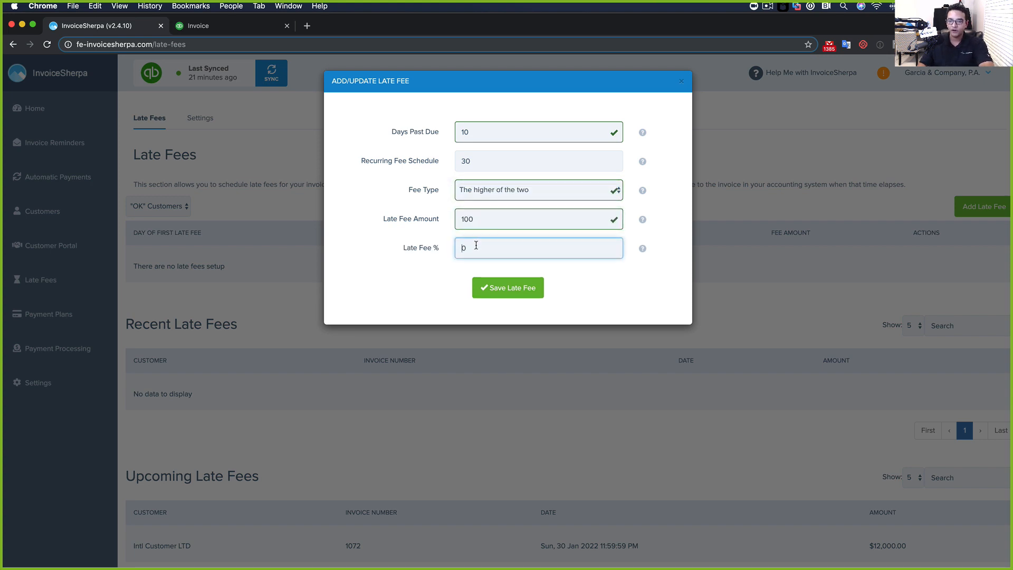
text(10)
click(495, 289)
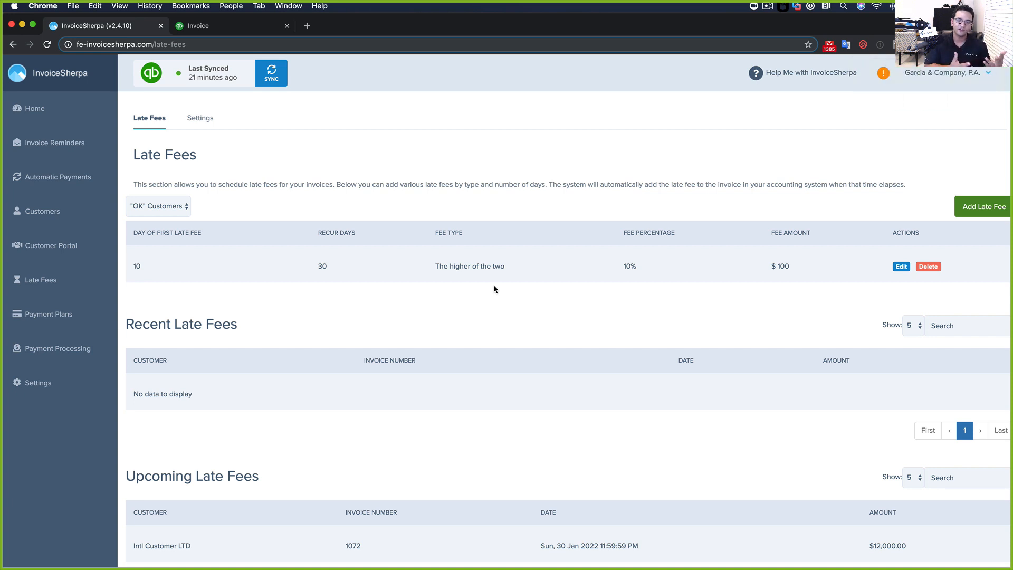
Review the Late Fees page, then minimize Chrome to reveal the Invoice Sherpa – Payment Plan slide
scroll(504, 286, down, 2)
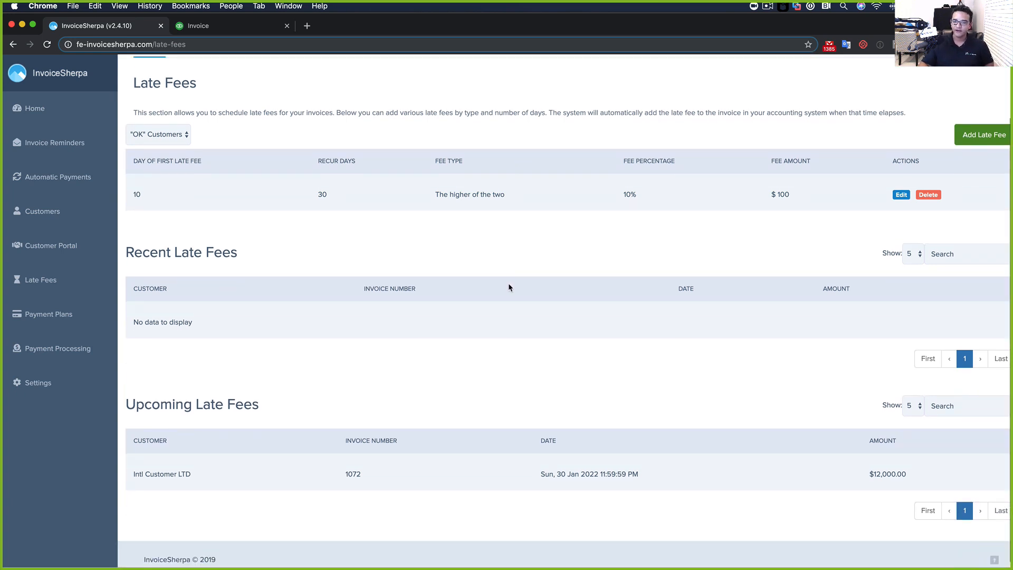
scroll(510, 287, up, 1)
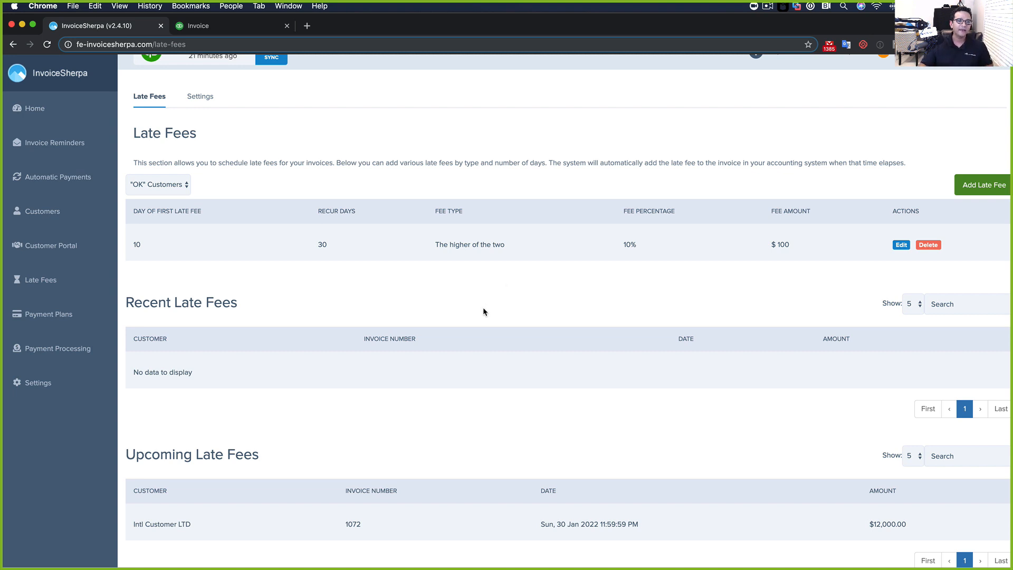
scroll(484, 309, down, 2)
scroll(482, 310, down, 2)
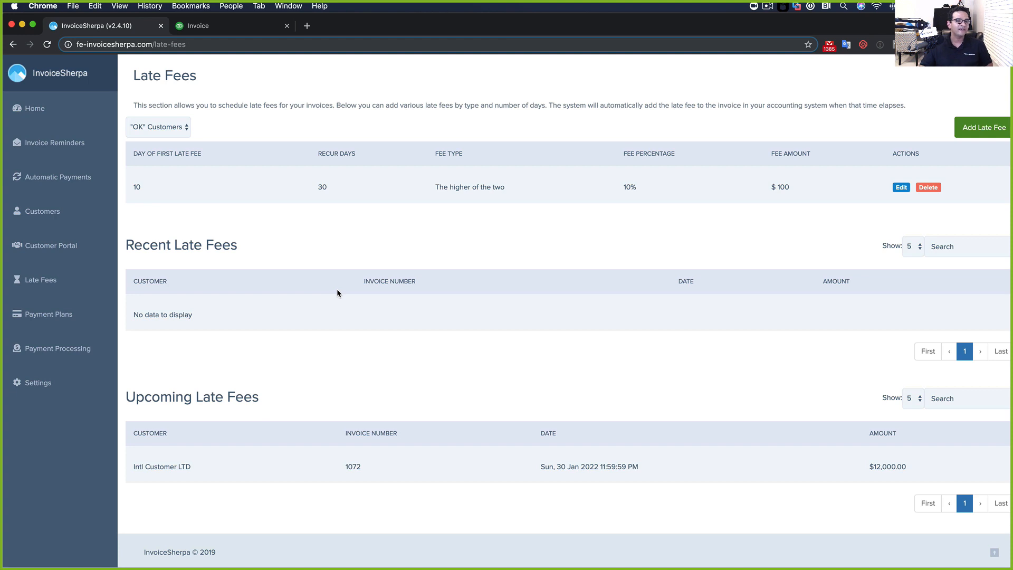
scroll(337, 293, up, 5)
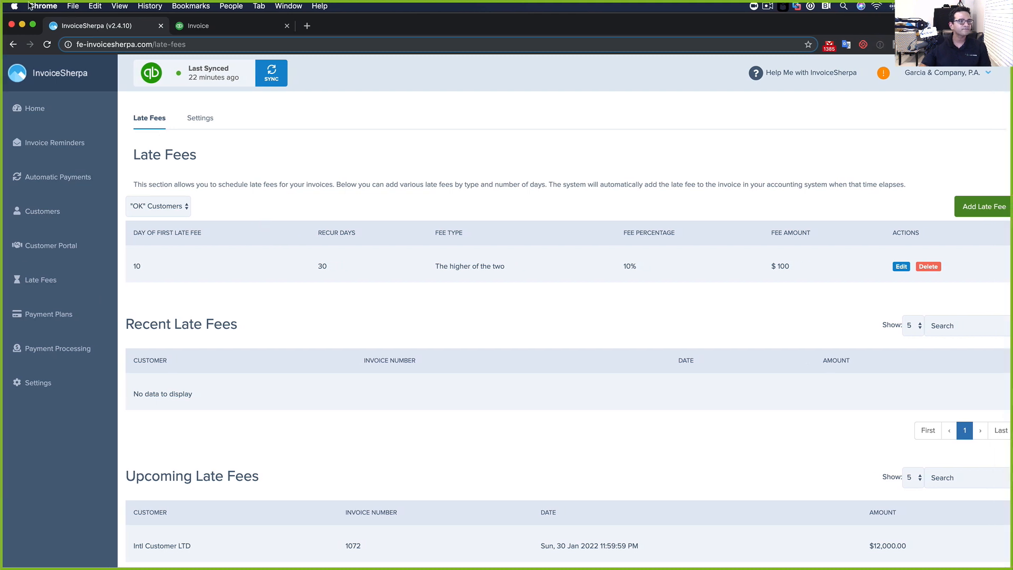
click(22, 24)
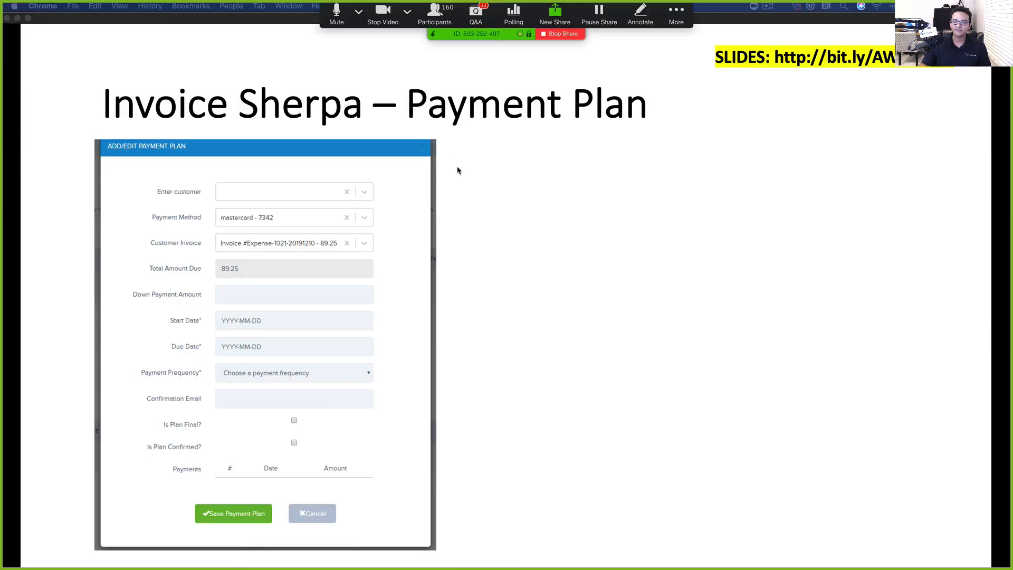
Move the slide show on to the Pricing slide listing the $49, $99 and $199 monthly plans
click(468, 204)
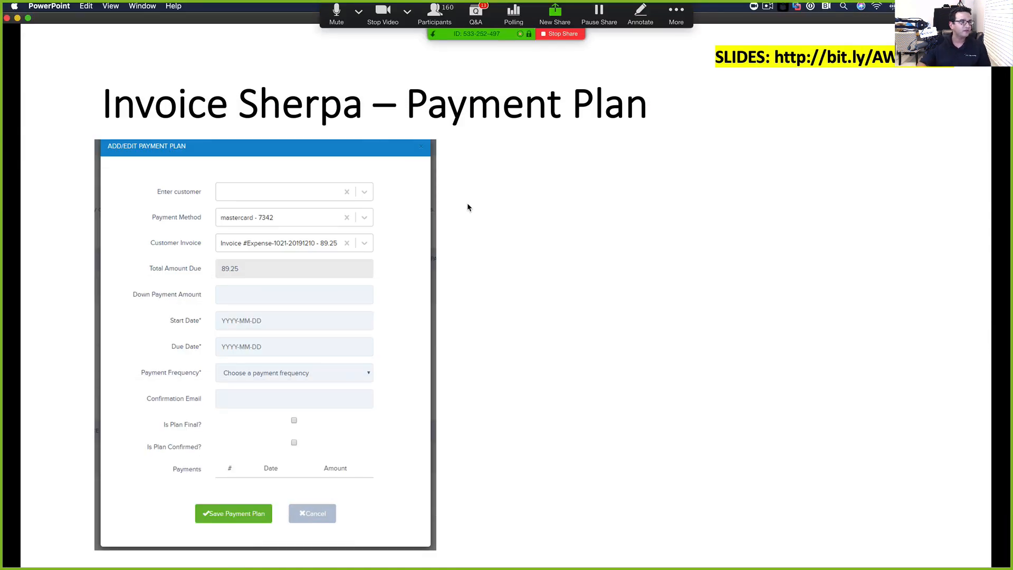
click(468, 204)
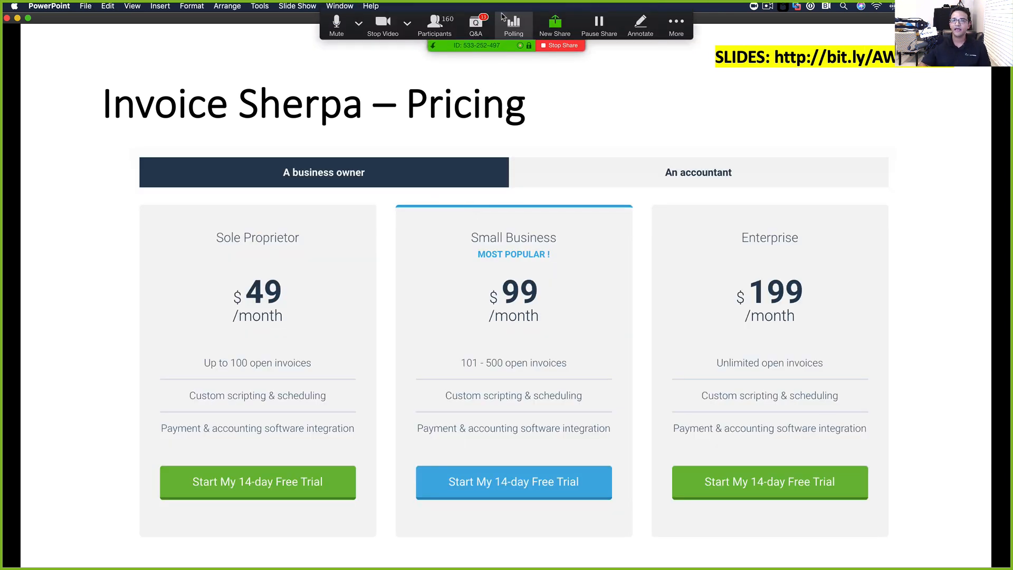
click(333, 21)
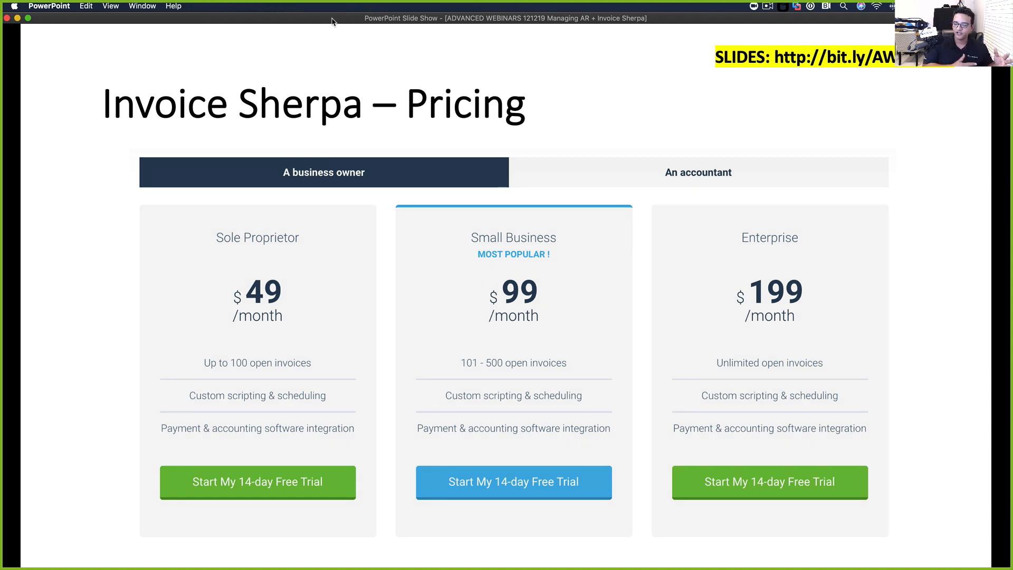